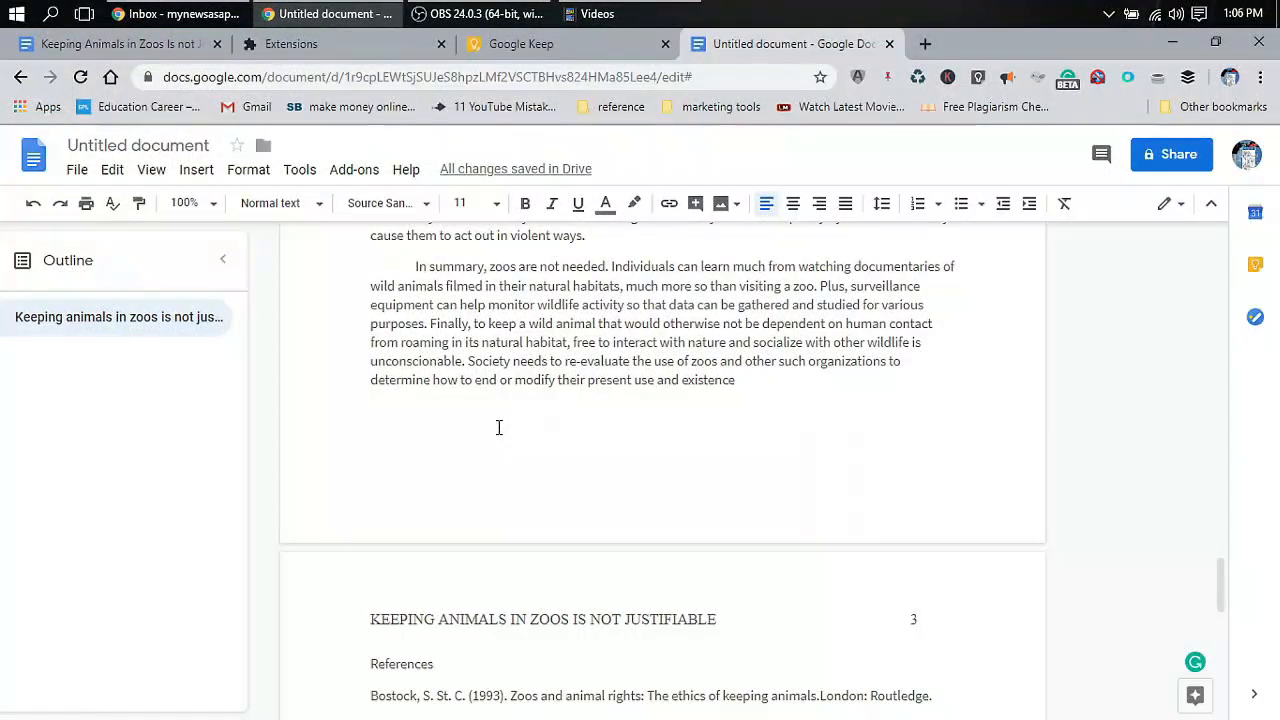
# Scroll through and review the essay's opening paragraphs
pyautogui.scroll(8, 499, 427)
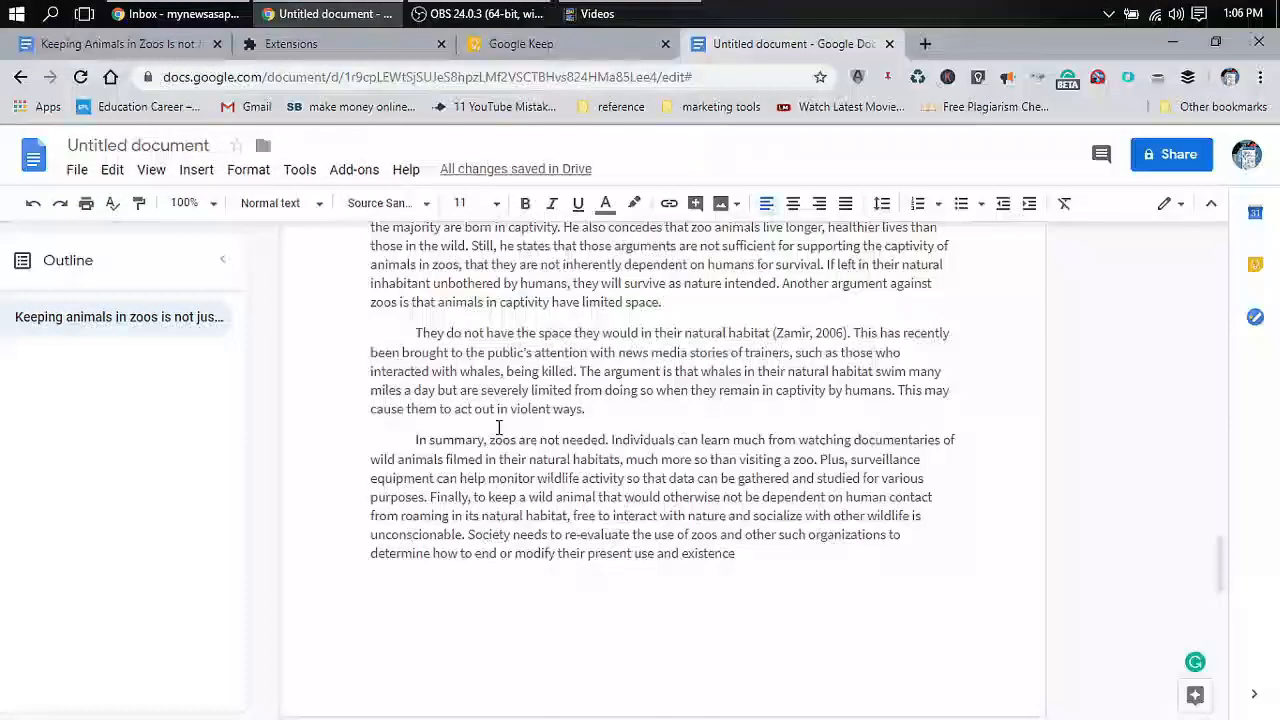
pyautogui.scroll(5, 499, 427)
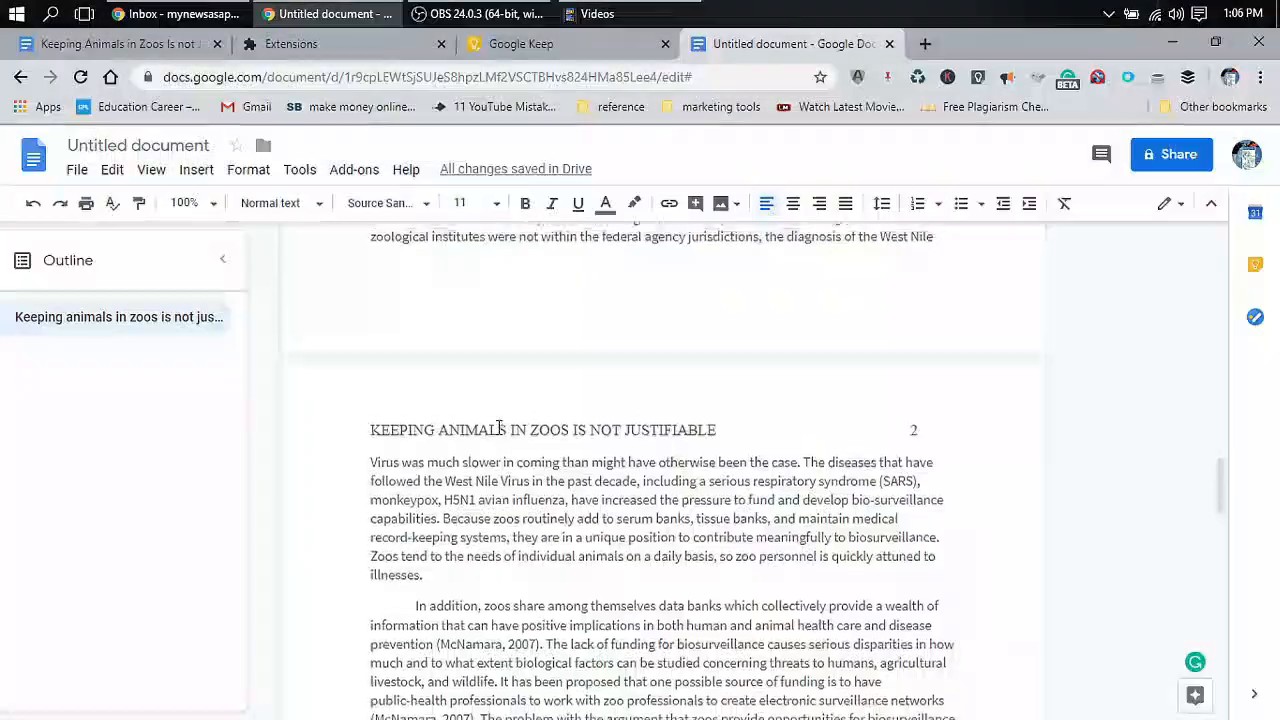
pyautogui.scroll(10, 499, 427)
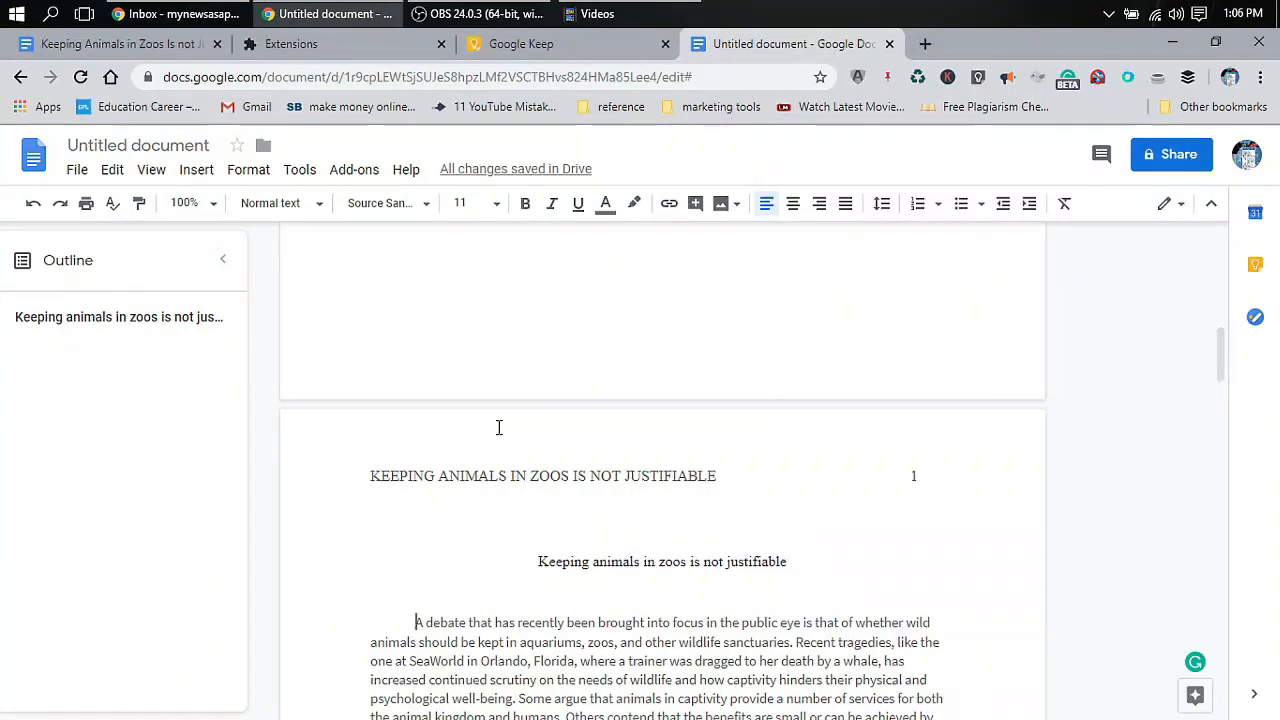
pyautogui.scroll(8, 499, 427)
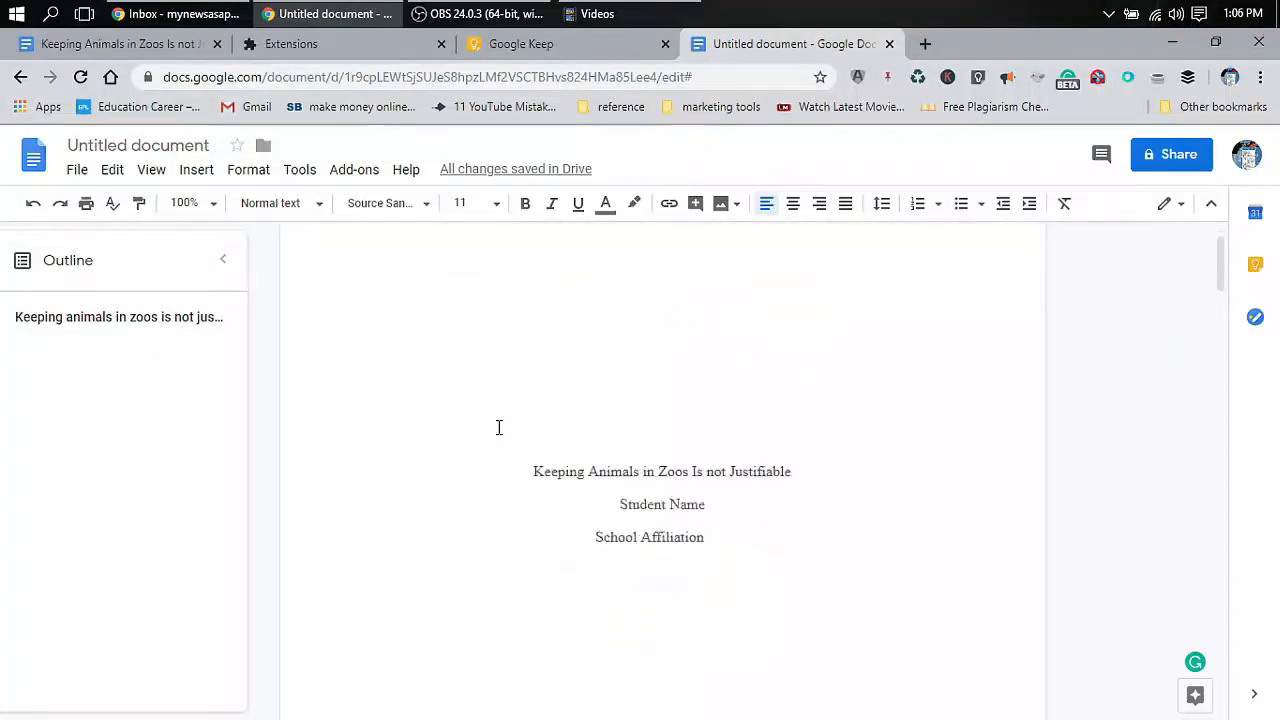
pyautogui.scroll(-10, 499, 427)
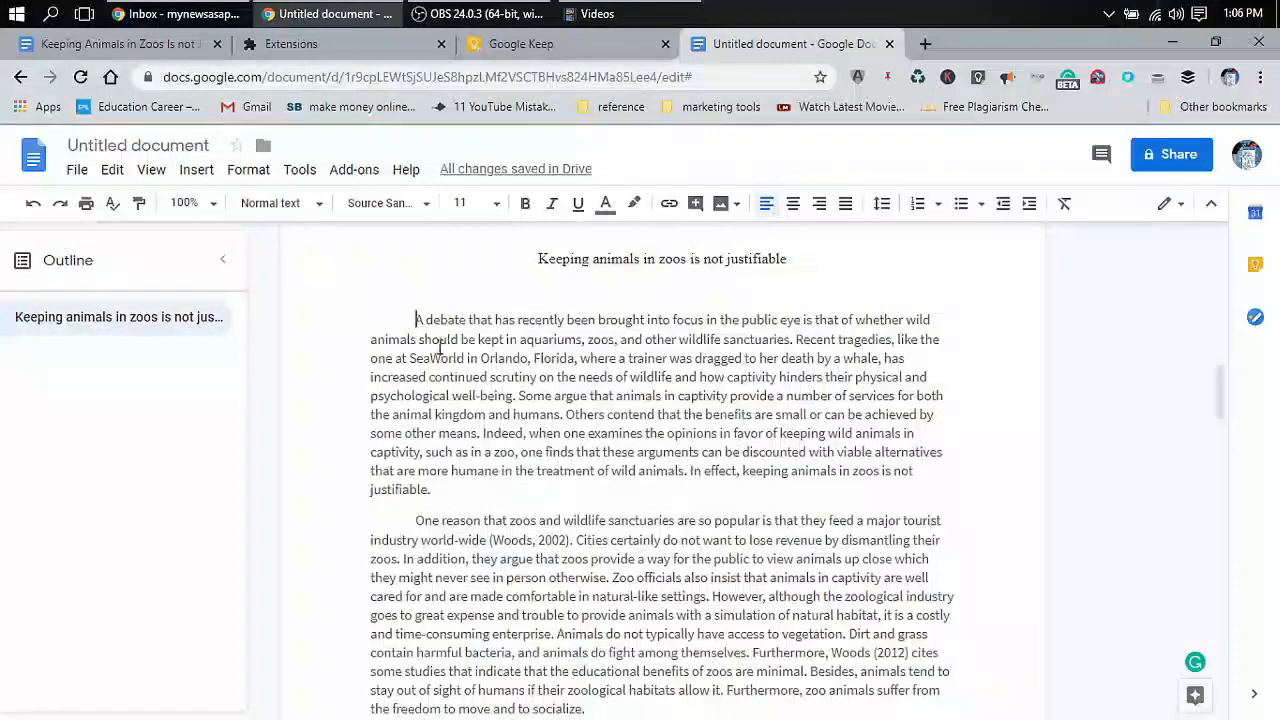
pyautogui.moveTo(414, 320); pyautogui.dragTo(622, 517)
pyautogui.click(625, 515)
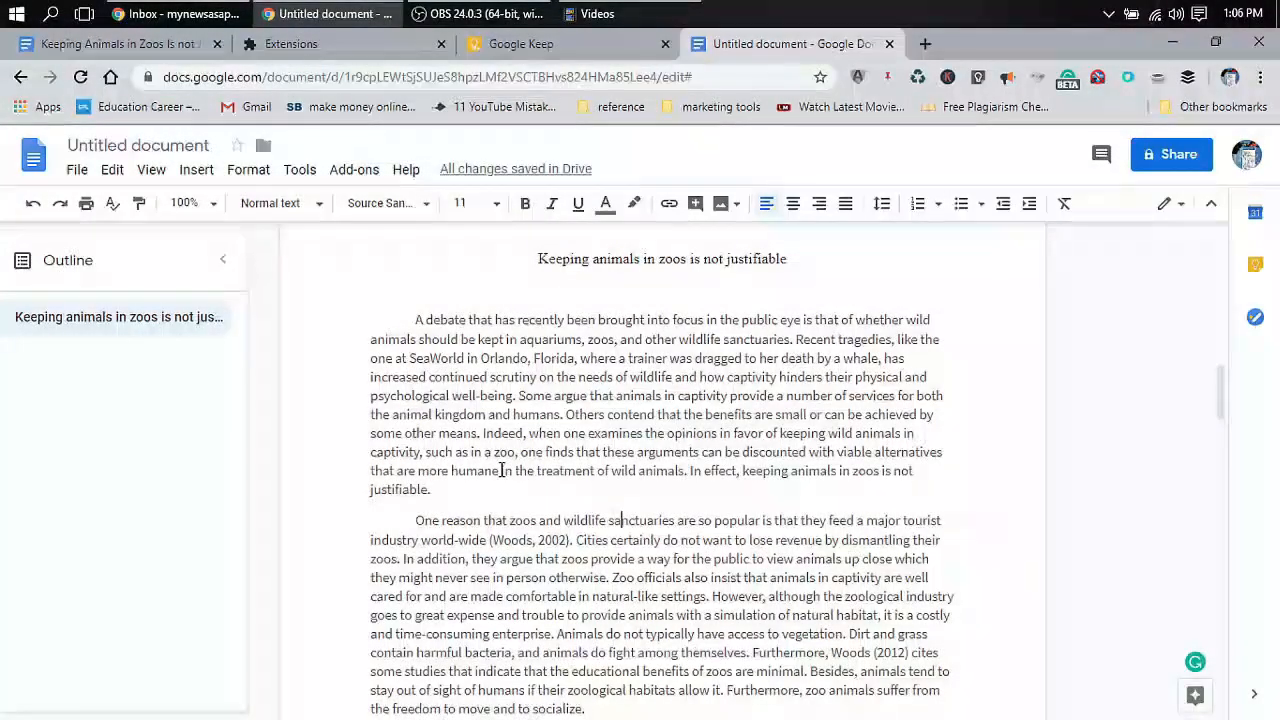
pyautogui.scroll(-1, 502, 470)
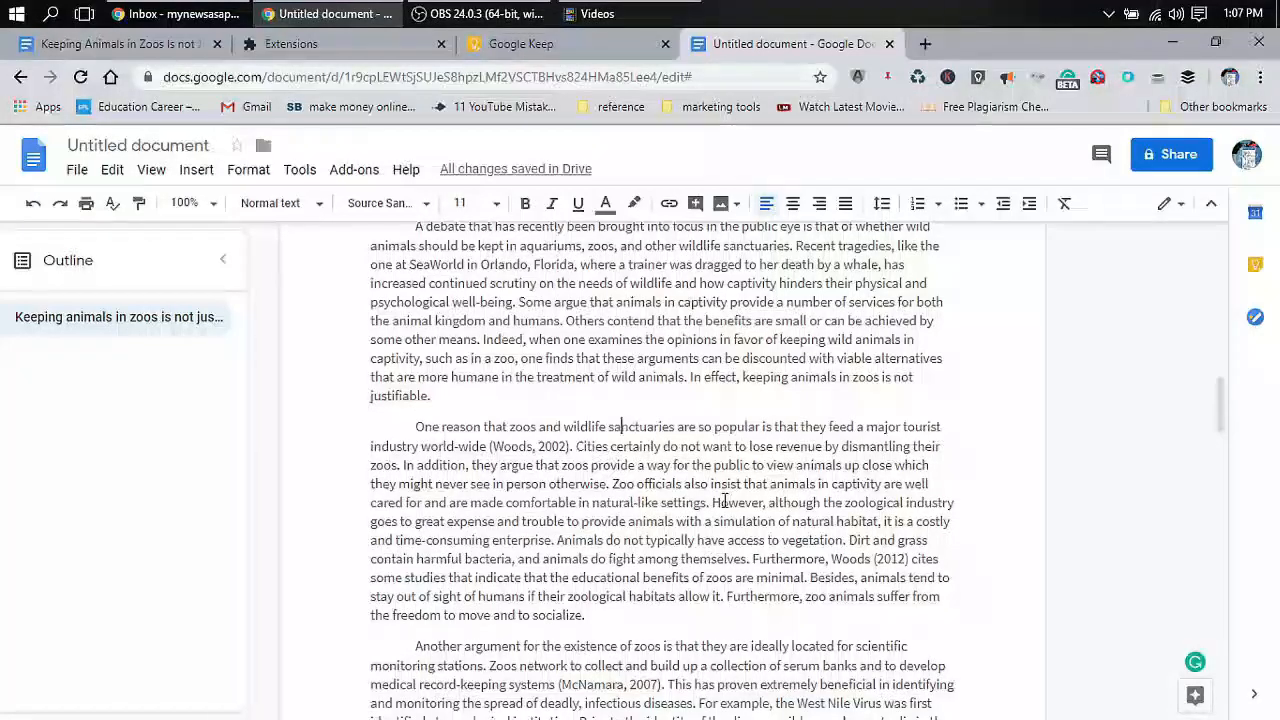
pyautogui.scroll(-3, 700, 470)
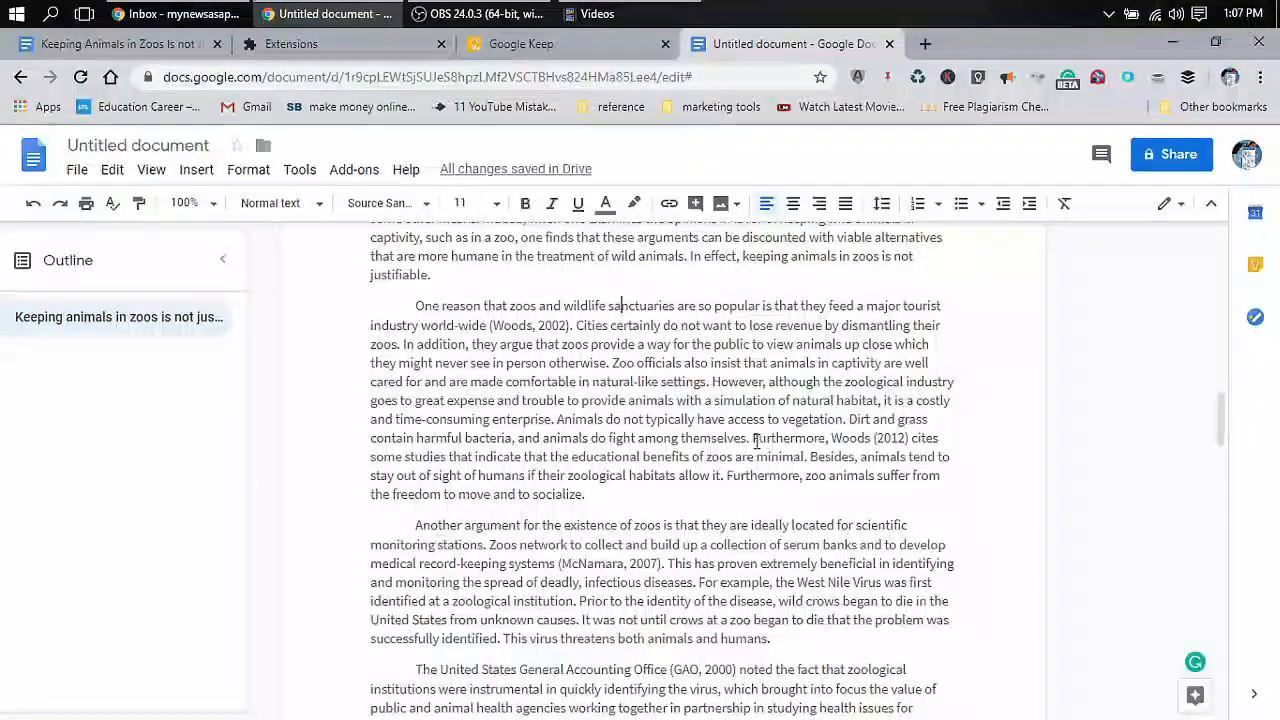
# Add a comma after 'Furthermore' in the Woods (2012) sentence ending 'to socialize.'
pyautogui.moveTo(752, 438); pyautogui.dragTo(768, 492)
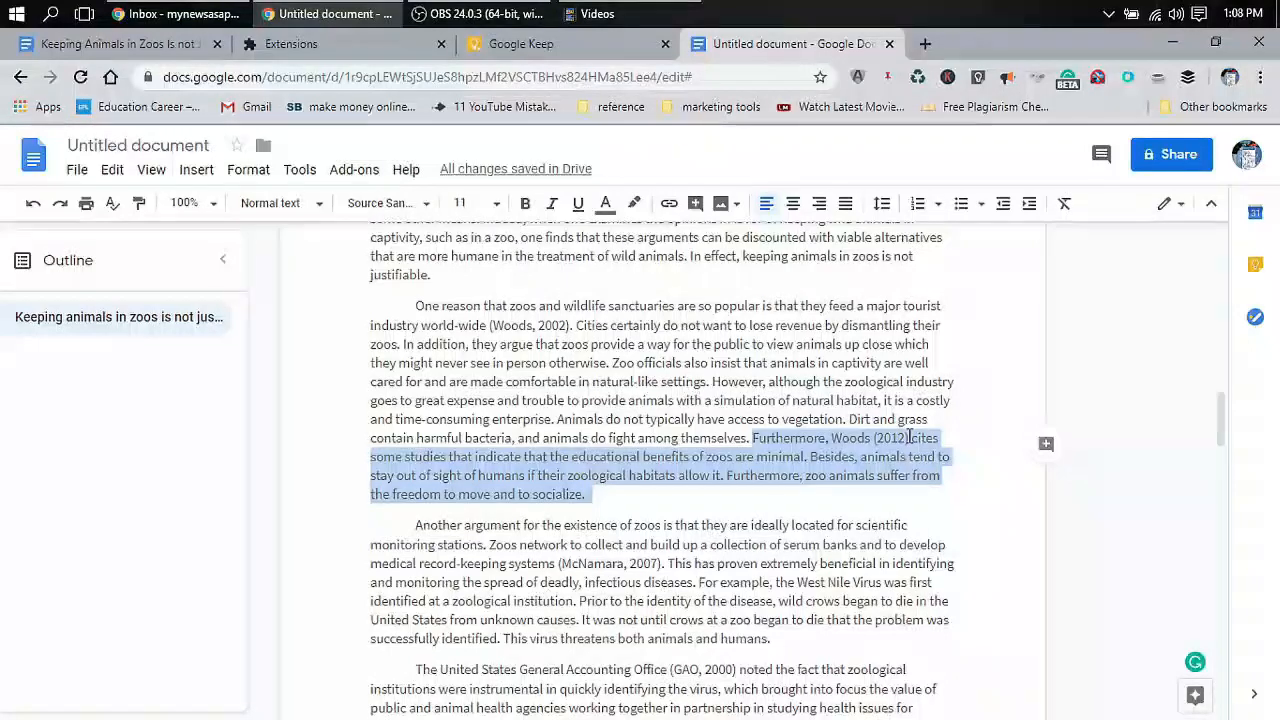
pyautogui.click(829, 450)
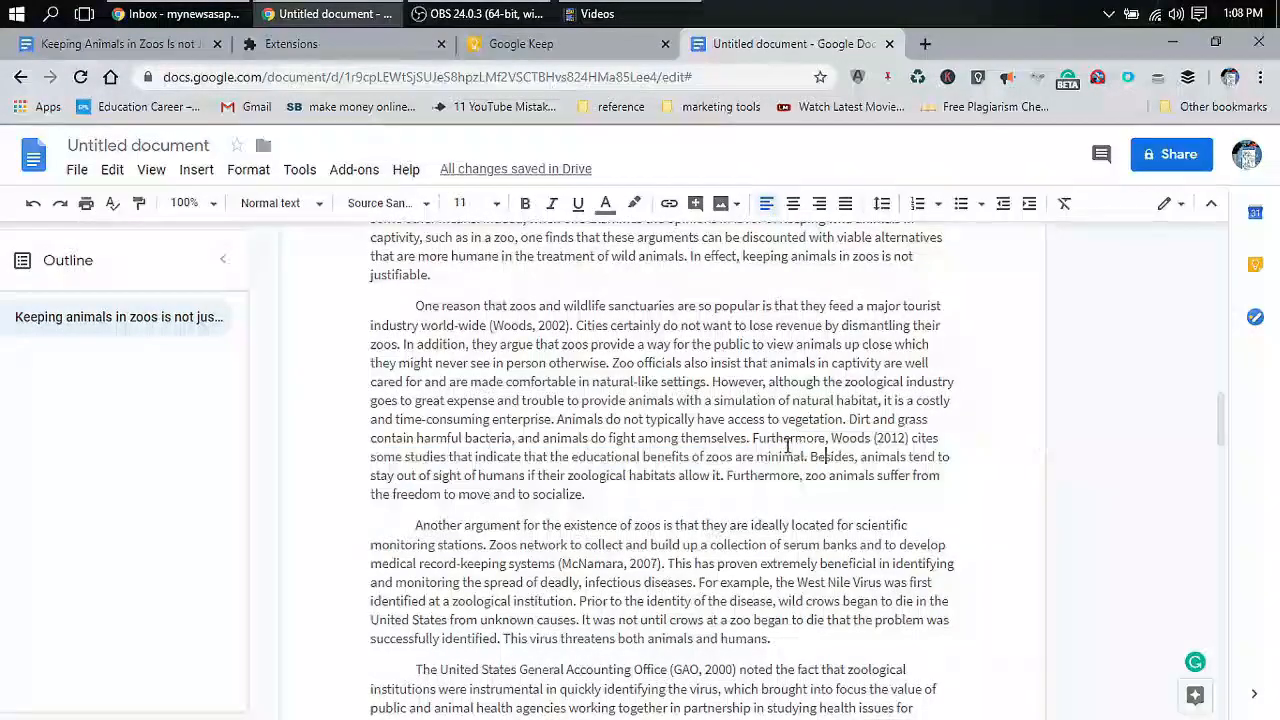
pyautogui.moveTo(754, 438); pyautogui.dragTo(901, 439)
pyautogui.click(901, 439)
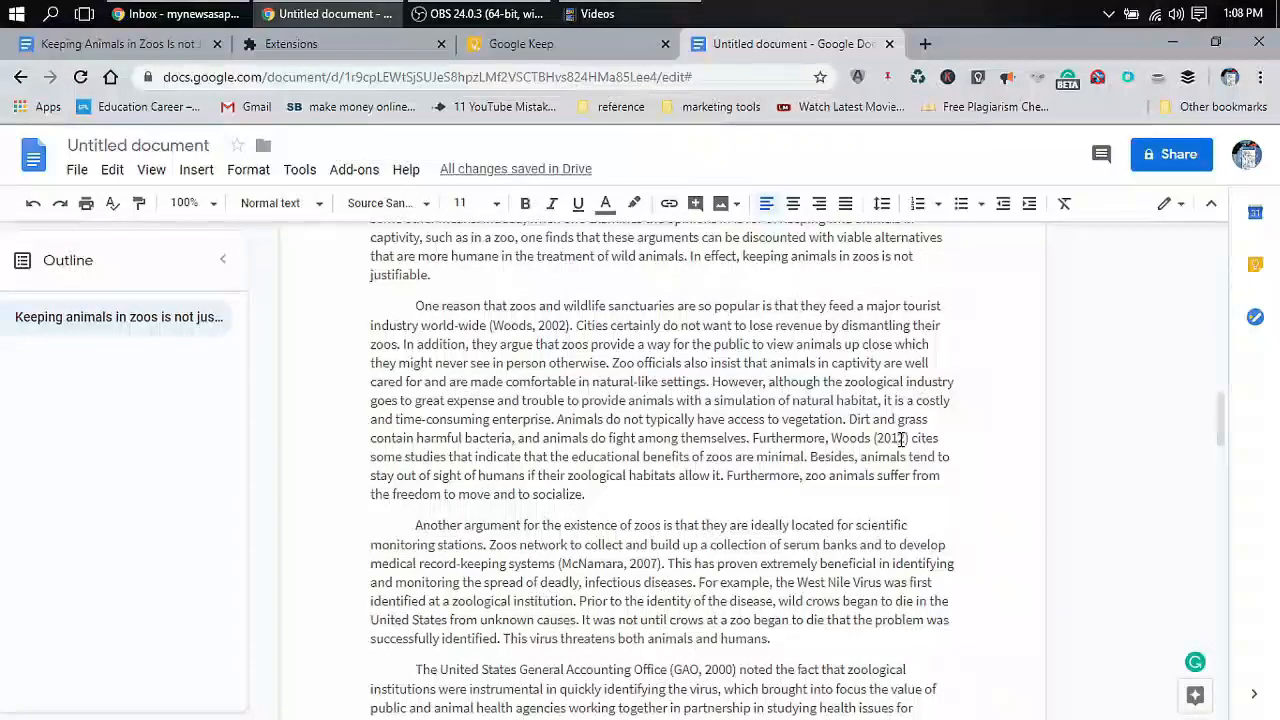
pyautogui.click(826, 440)
pyautogui.write(',')
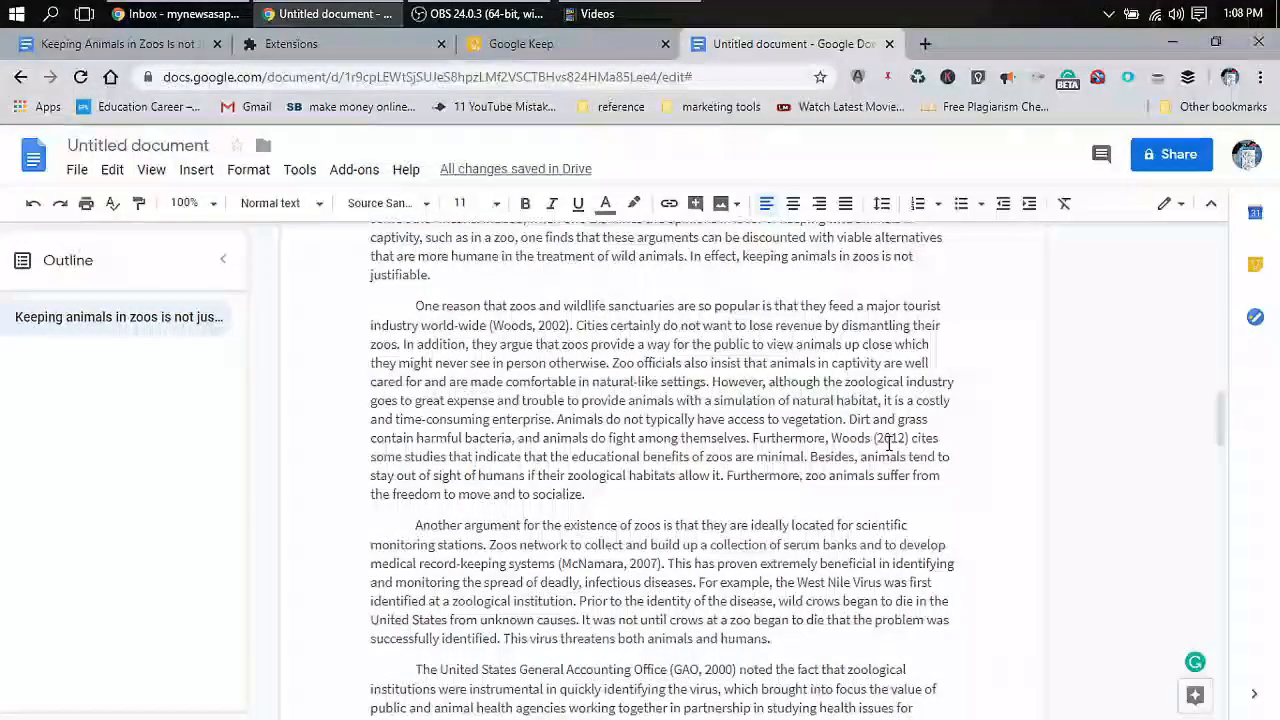
pyautogui.click(885, 440)
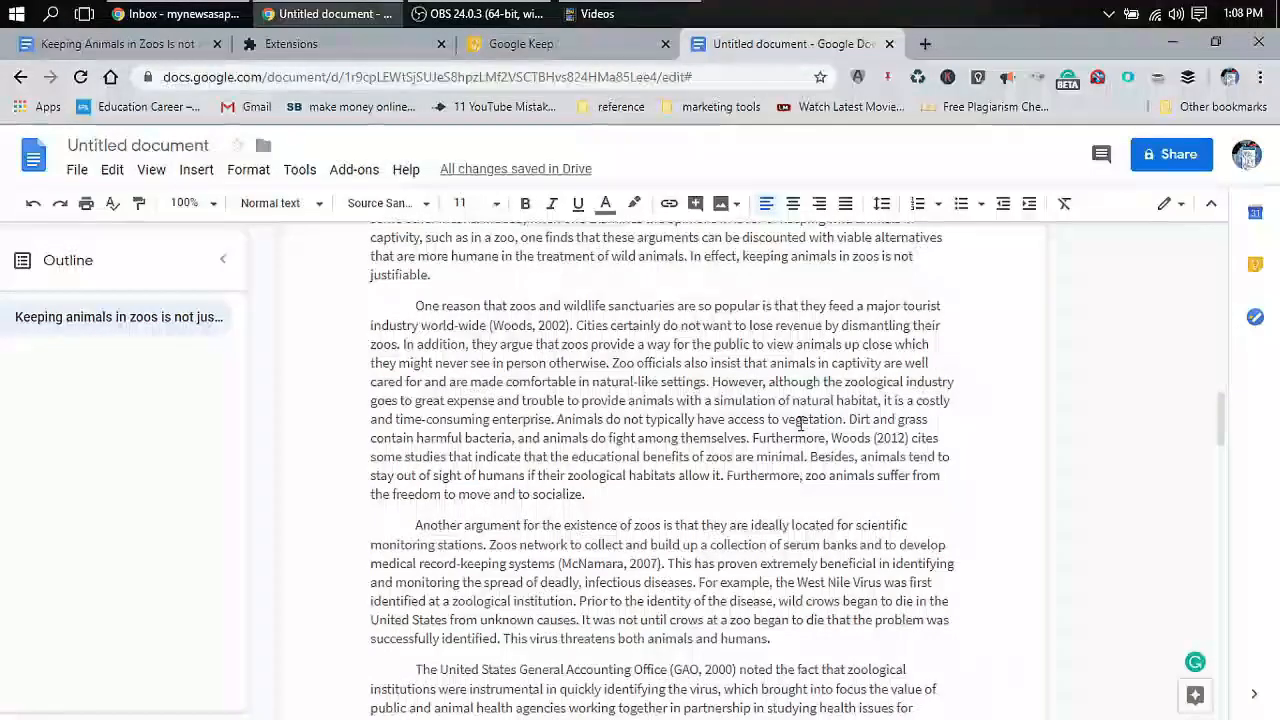
pyautogui.moveTo(755, 442); pyautogui.dragTo(911, 438)
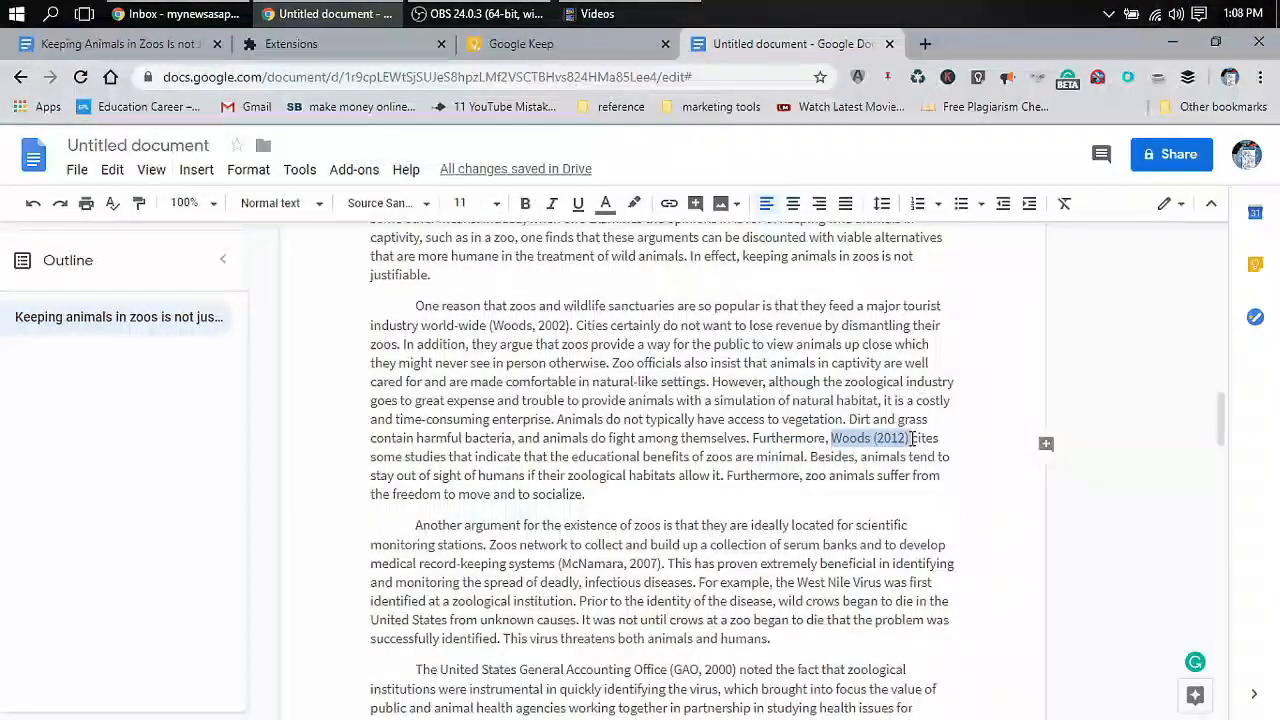
pyautogui.click(911, 438)
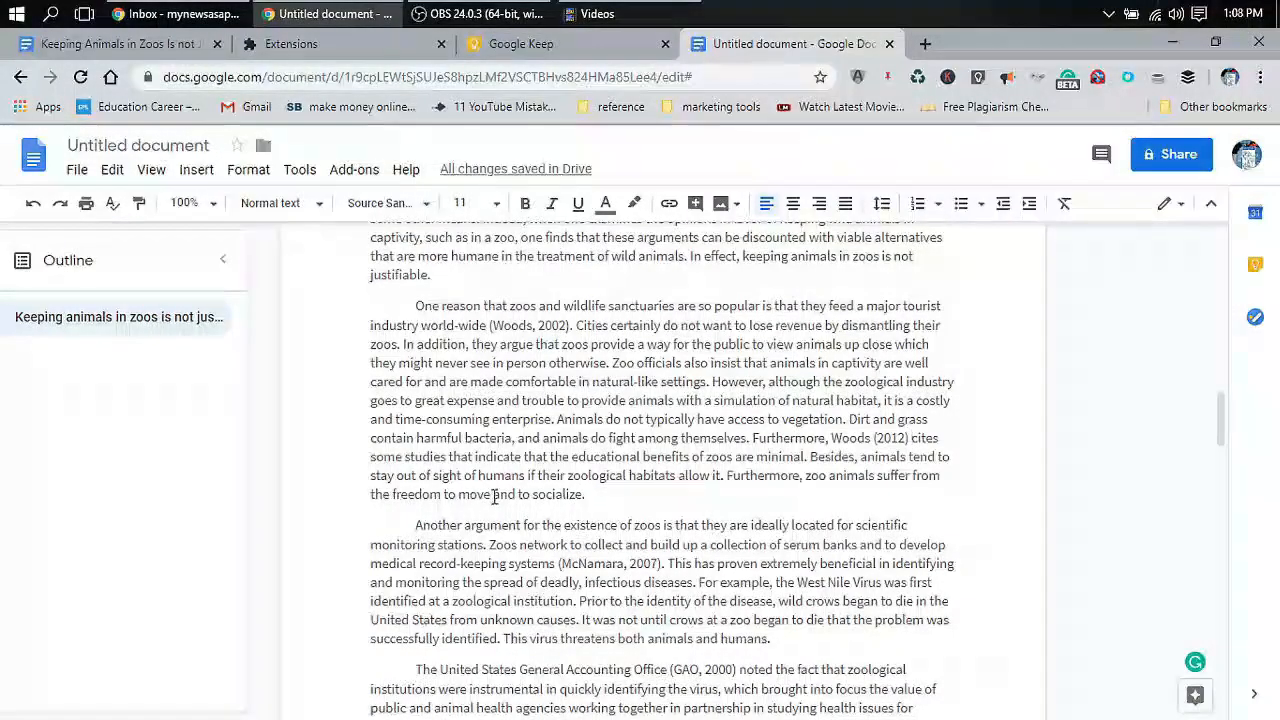
pyautogui.moveTo(459, 494); pyautogui.dragTo(603, 493)
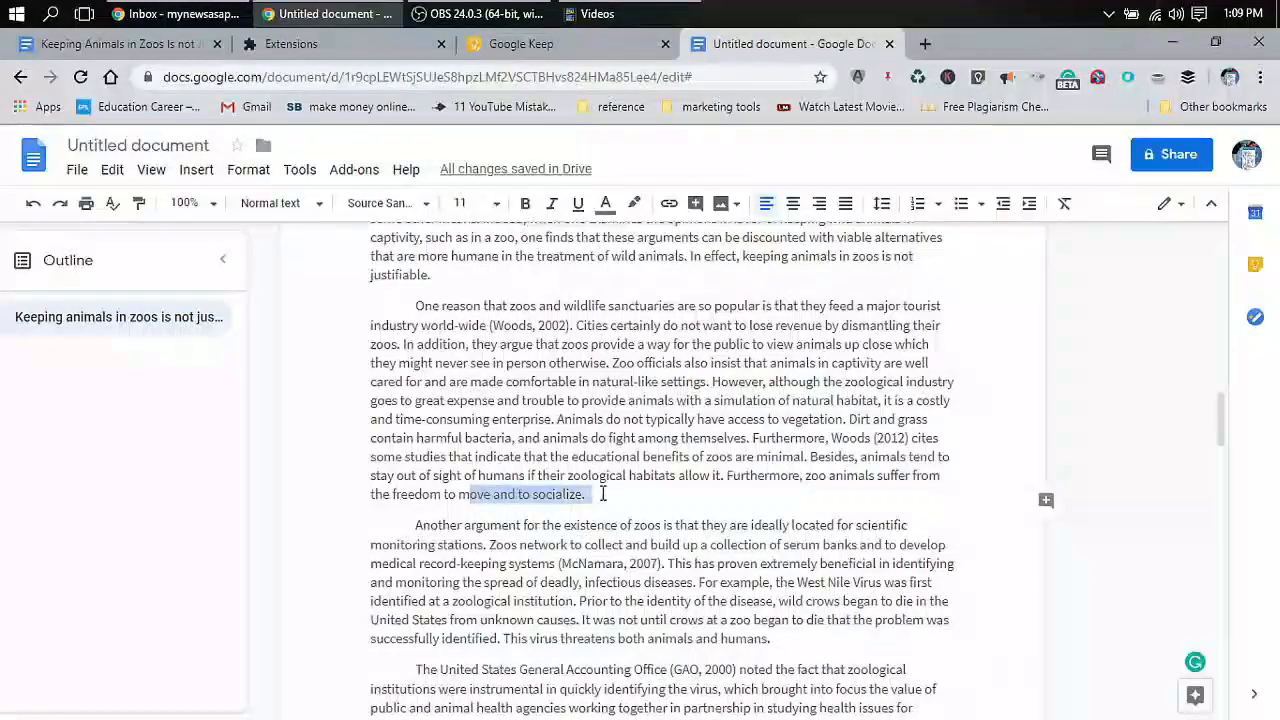
pyautogui.click(603, 493)
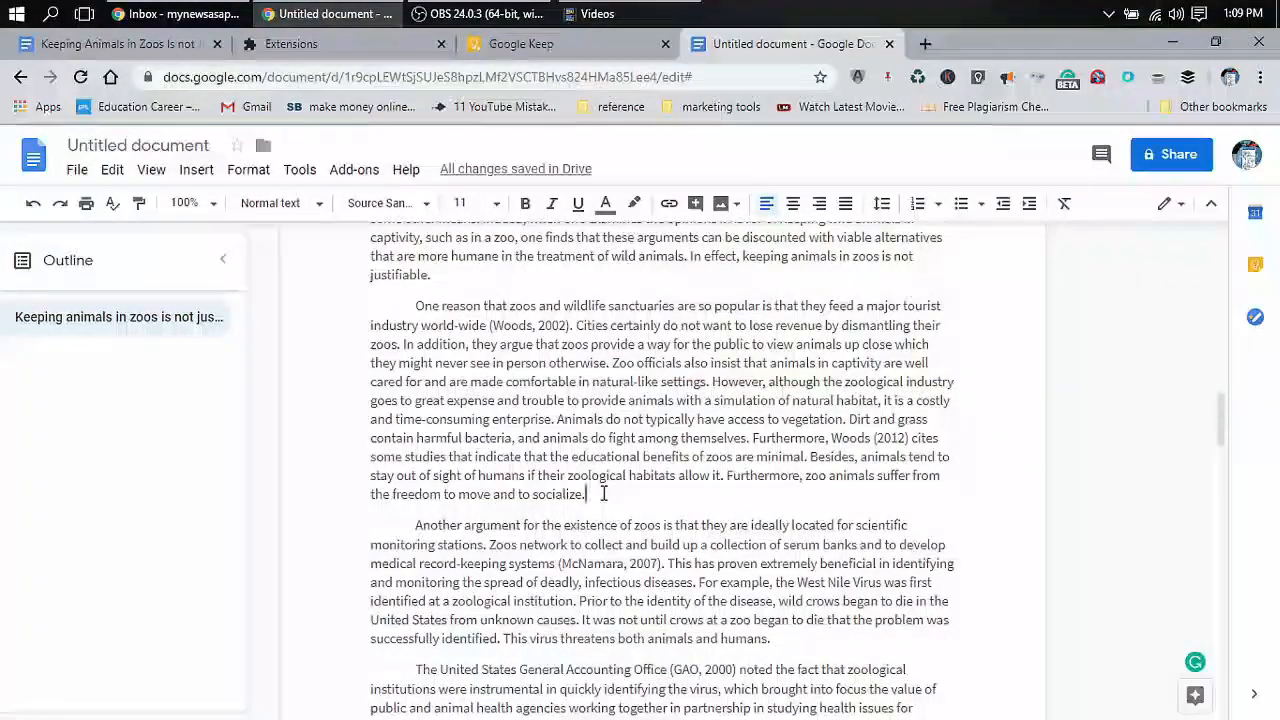
pyautogui.moveTo(603, 493); pyautogui.dragTo(754, 443)
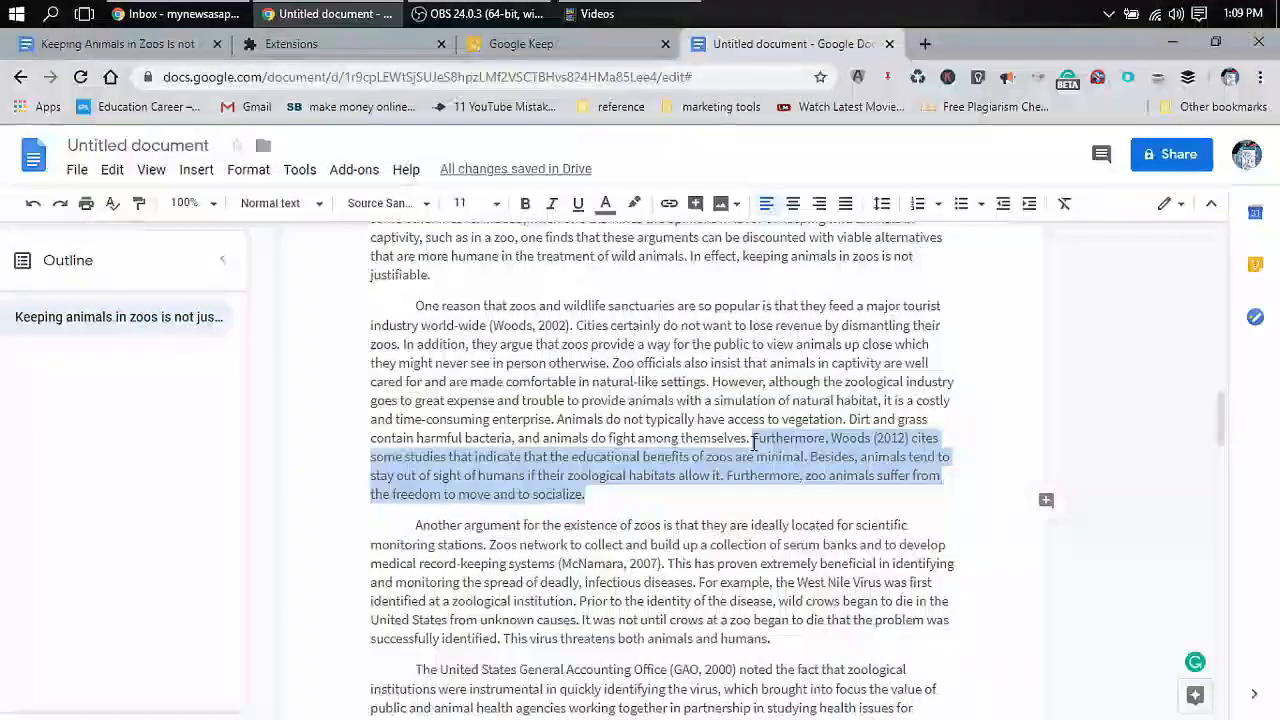
pyautogui.click(630, 526)
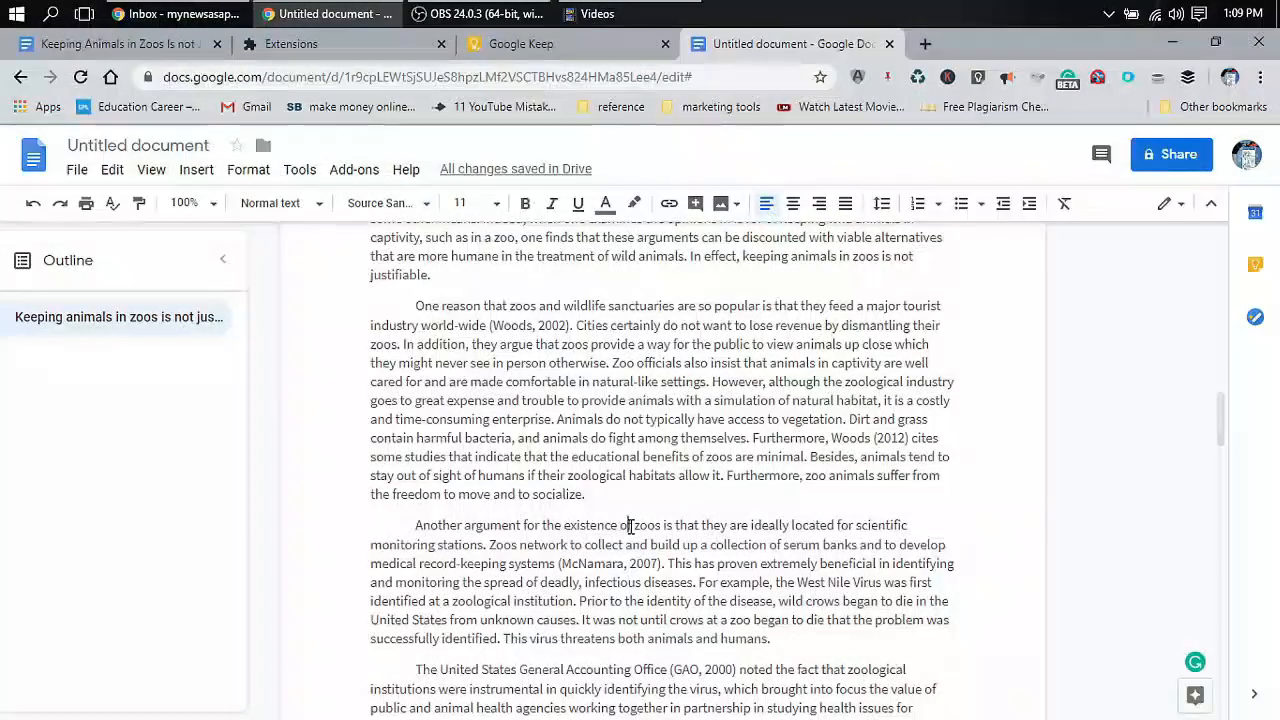
# Delete a large block of essay text further down the page
pyautogui.scroll(-2, 630, 526)
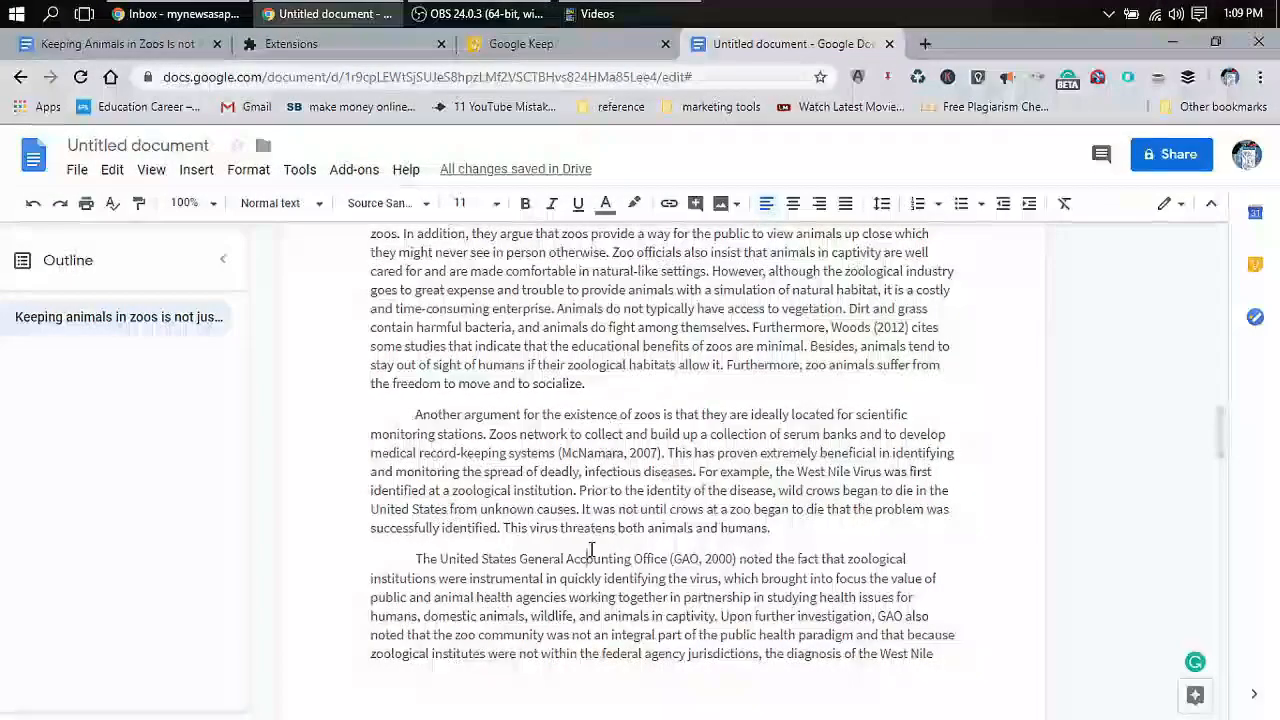
pyautogui.scroll(-2, 474, 465)
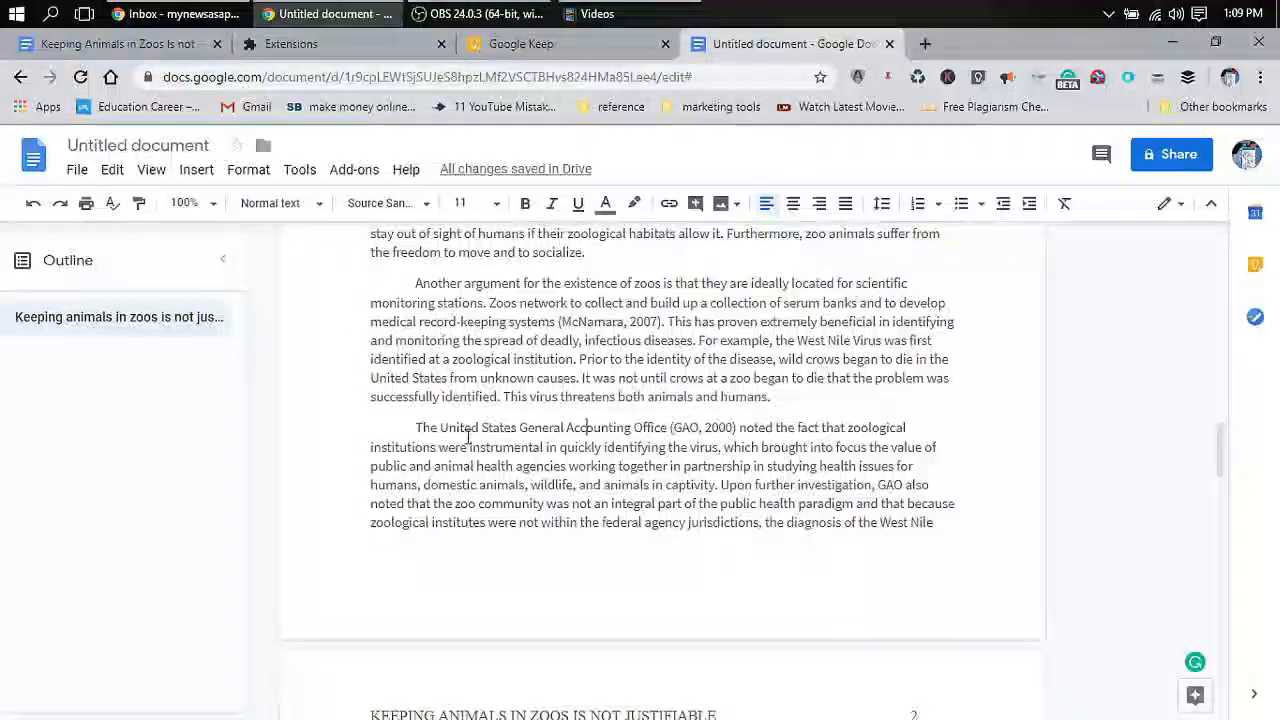
pyautogui.scroll(5, 631, 381)
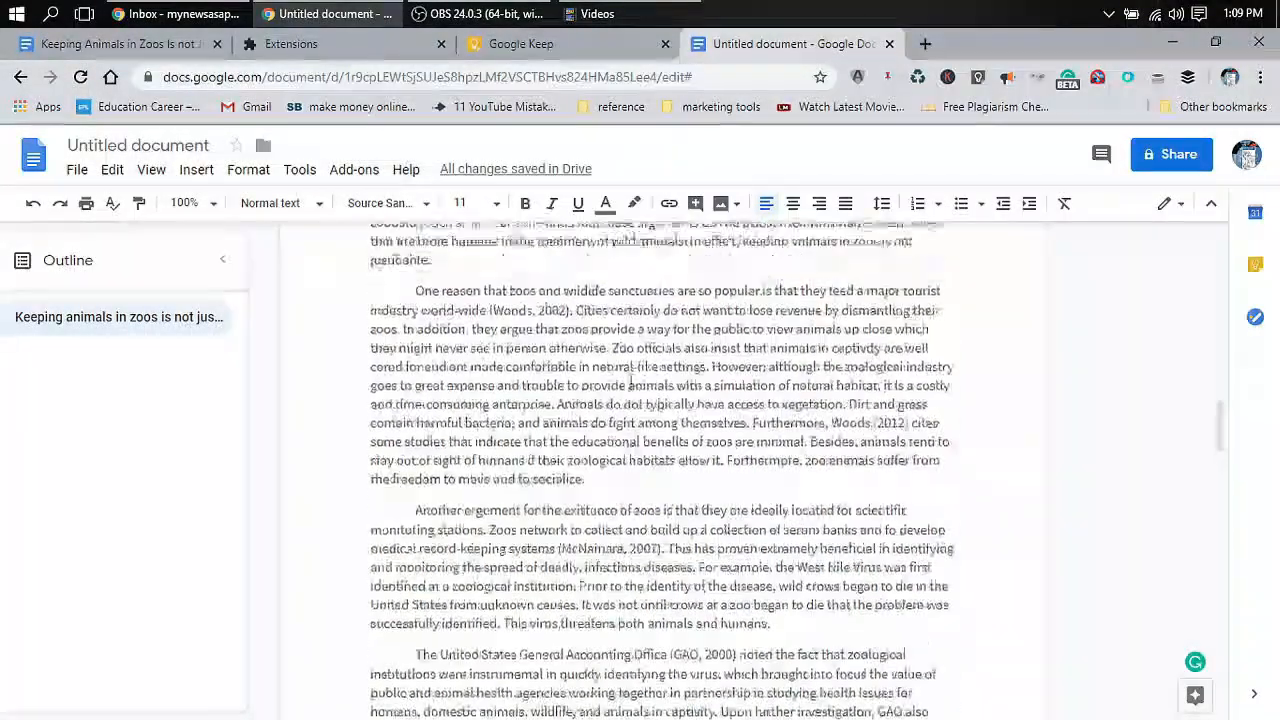
pyautogui.scroll(-6, 631, 381)
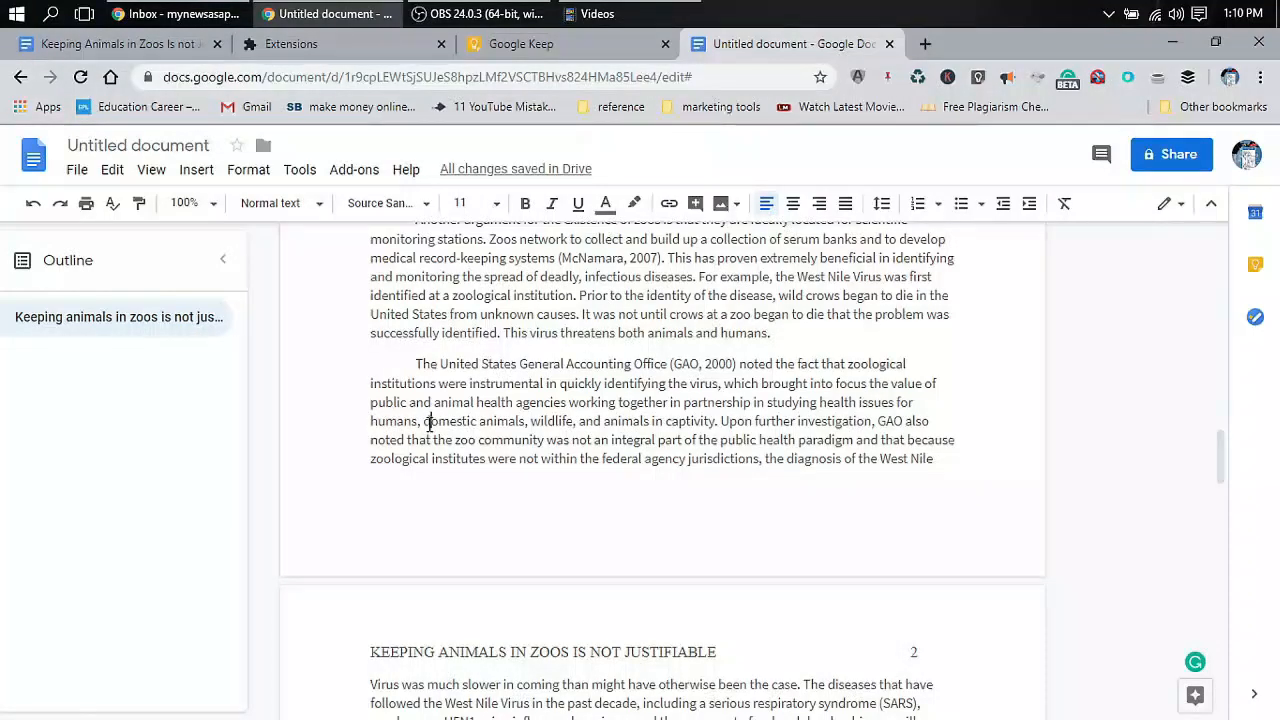
pyautogui.moveTo(428, 421); pyautogui.dragTo(688, 424)
pyautogui.click(712, 421)
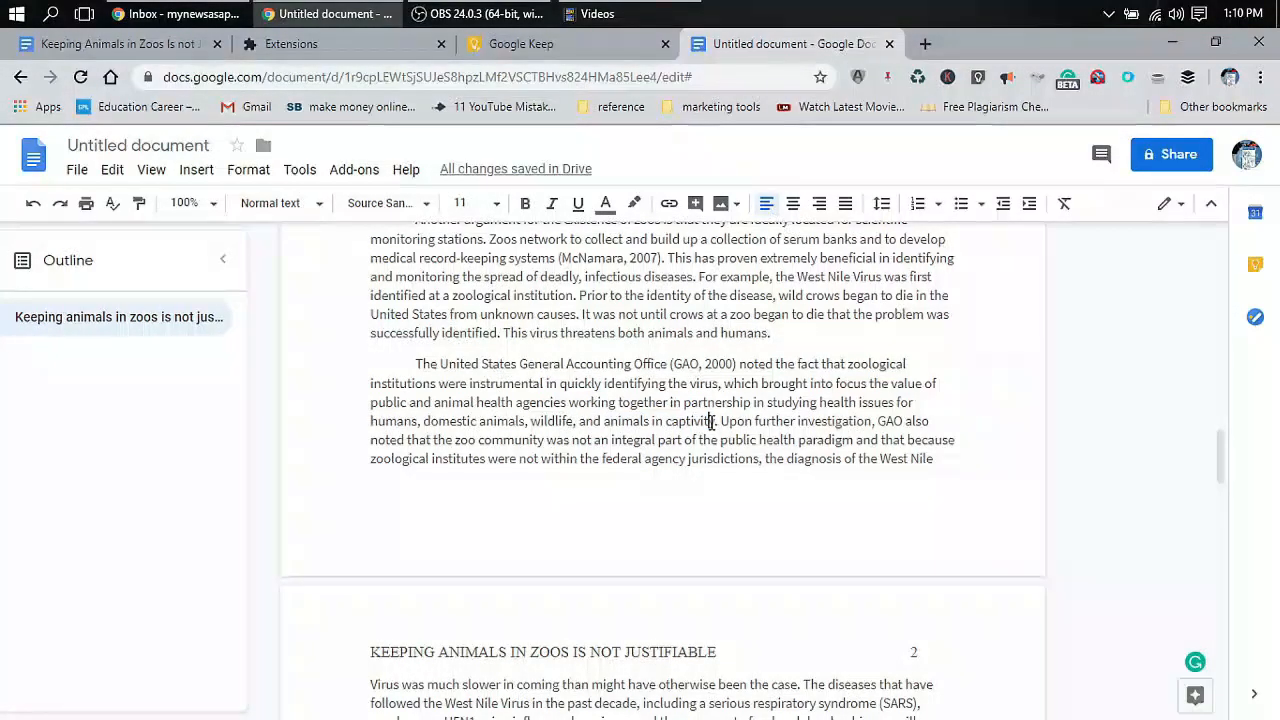
pyautogui.scroll(-1, 712, 421)
pyautogui.scroll(-2, 712, 423)
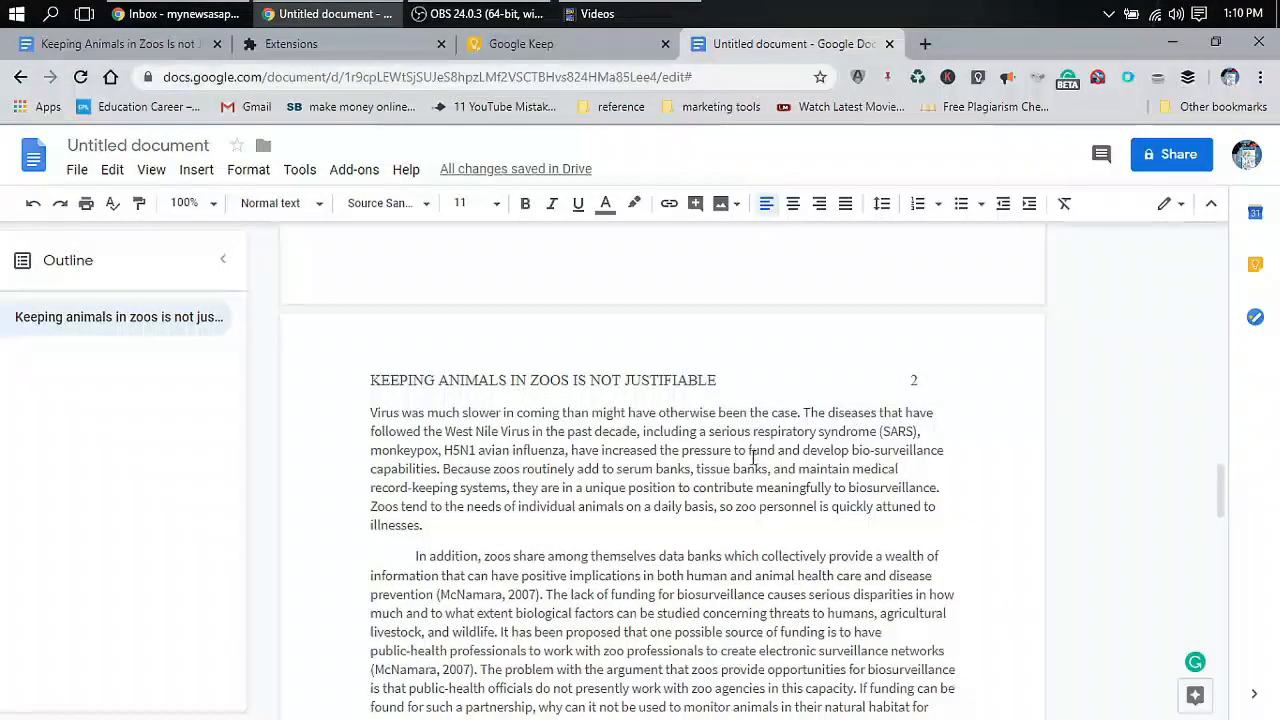
pyautogui.scroll(-5, 712, 424)
pyautogui.scroll(-10, 692, 477)
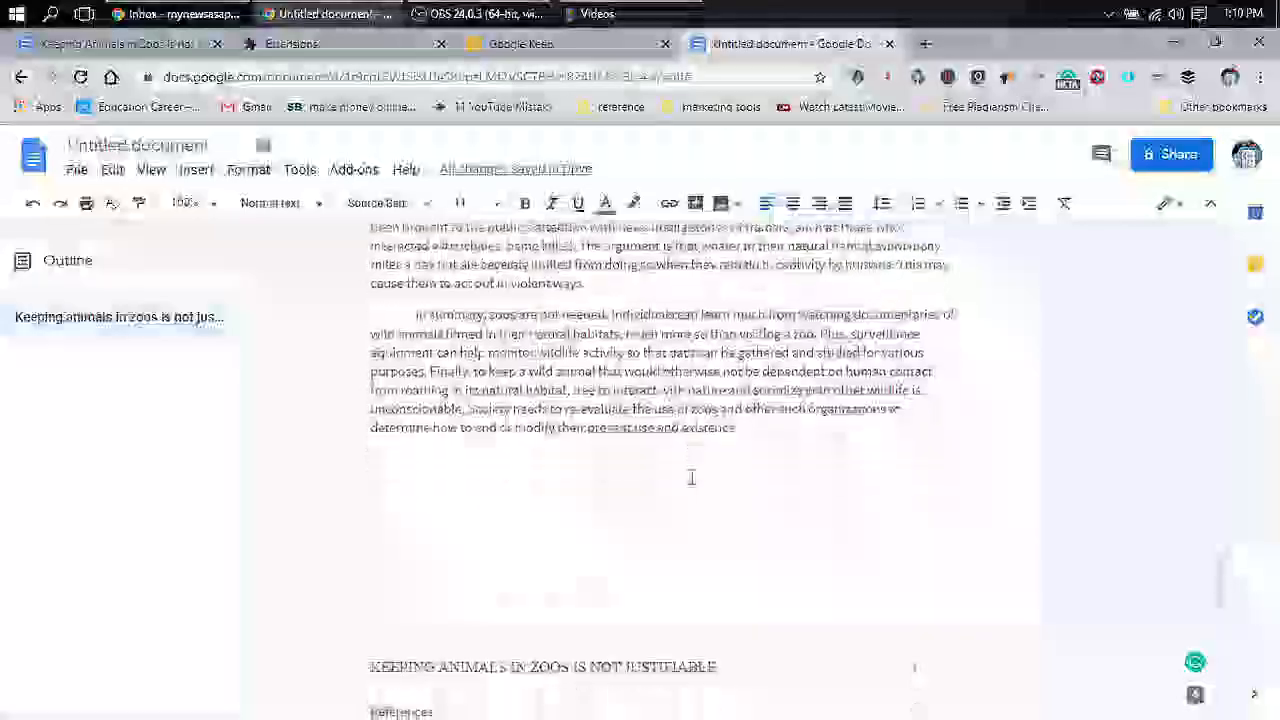
pyautogui.scroll(5, 691, 477)
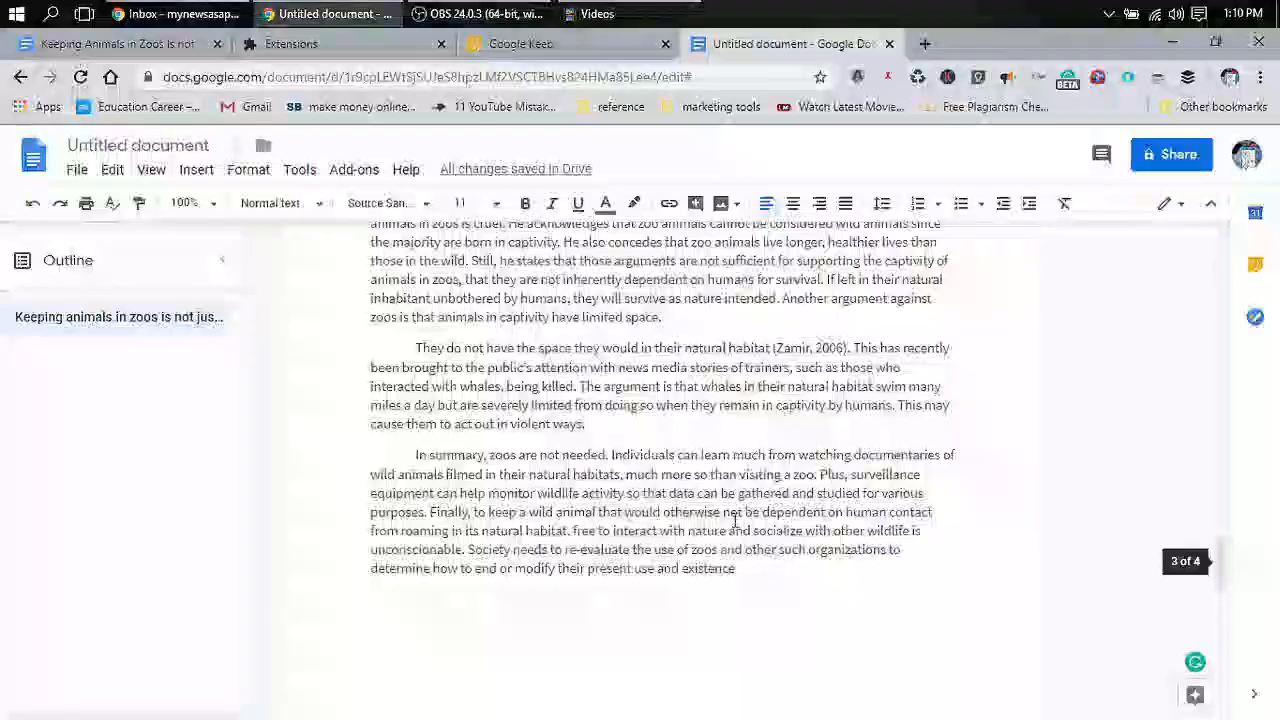
pyautogui.moveTo(749, 569); pyautogui.dragTo(375, 200)
pyautogui.press('BackSpace')
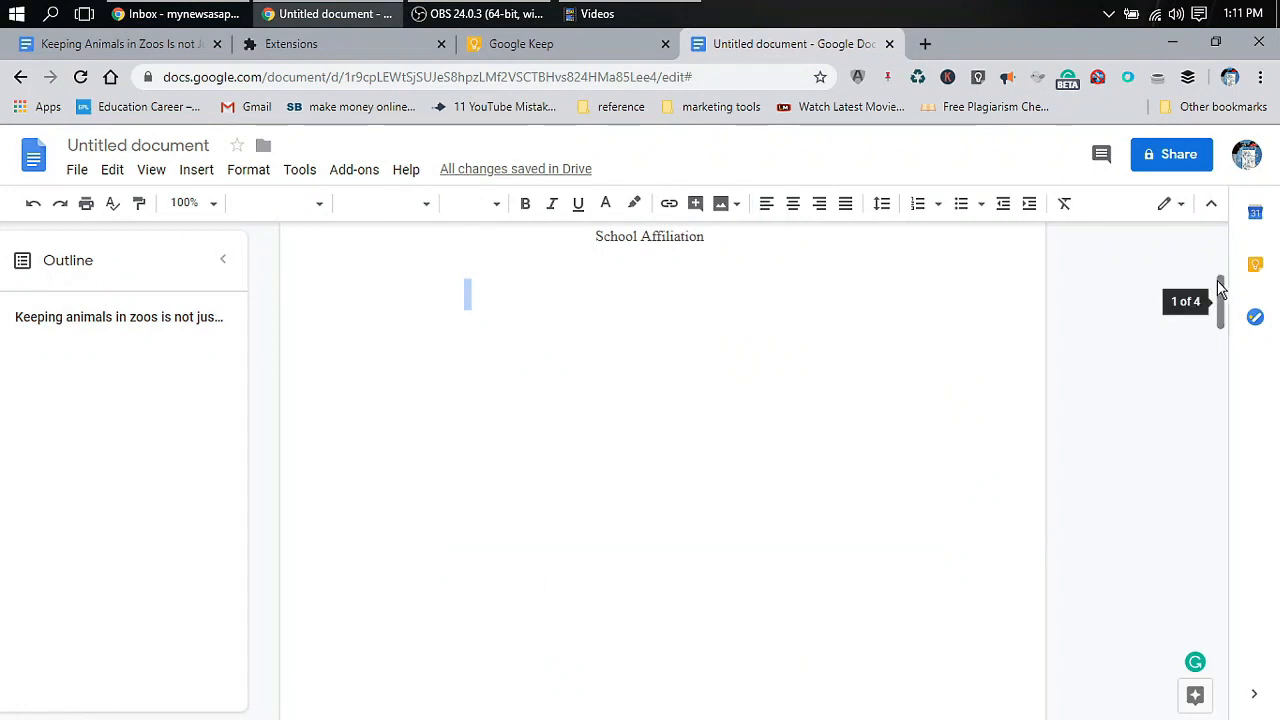
# Set the selected body text to 12 pt, leaving the Source Sans font unchanged
pyautogui.moveTo(1220, 288); pyautogui.dragTo(1240, 365)
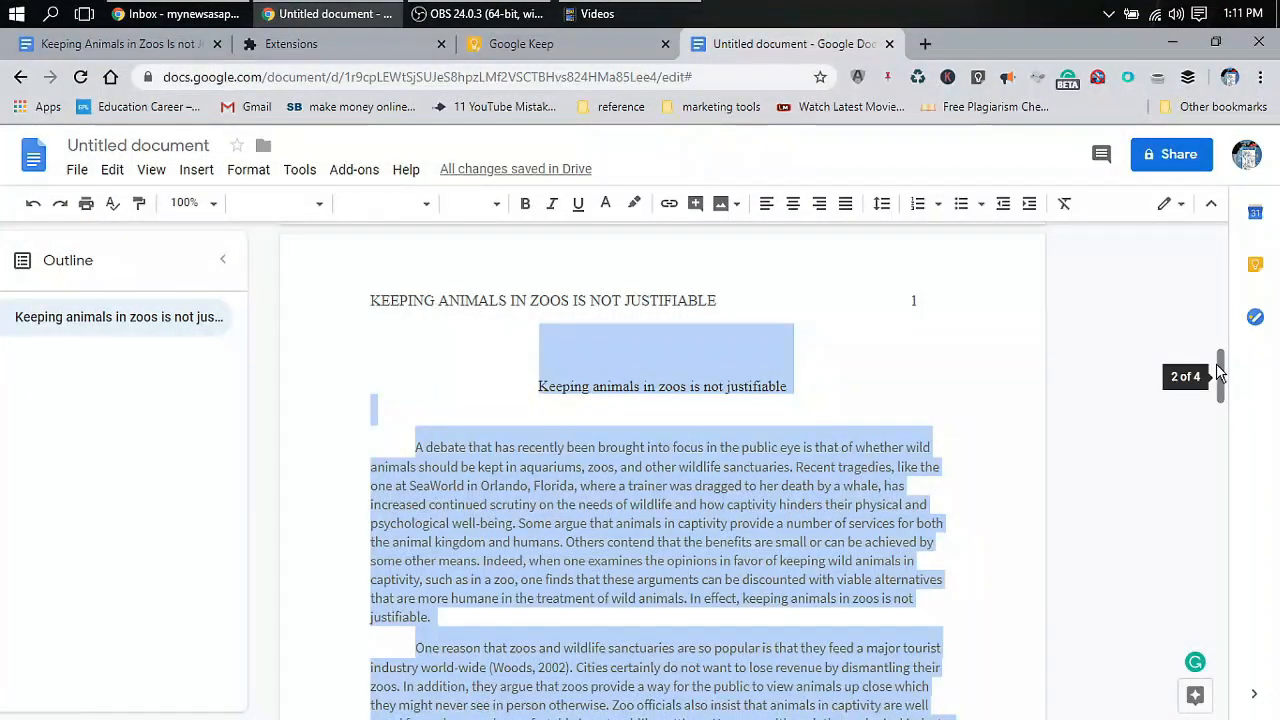
pyautogui.moveTo(1223, 371)
pyautogui.mouseDown()
pyautogui.moveTo(1238, 252)
pyautogui.moveTo(1248, 632)
pyautogui.moveTo(1220, 254)
pyautogui.moveTo(1231, 406)
pyautogui.moveTo(1234, 376)
pyautogui.mouseUp()
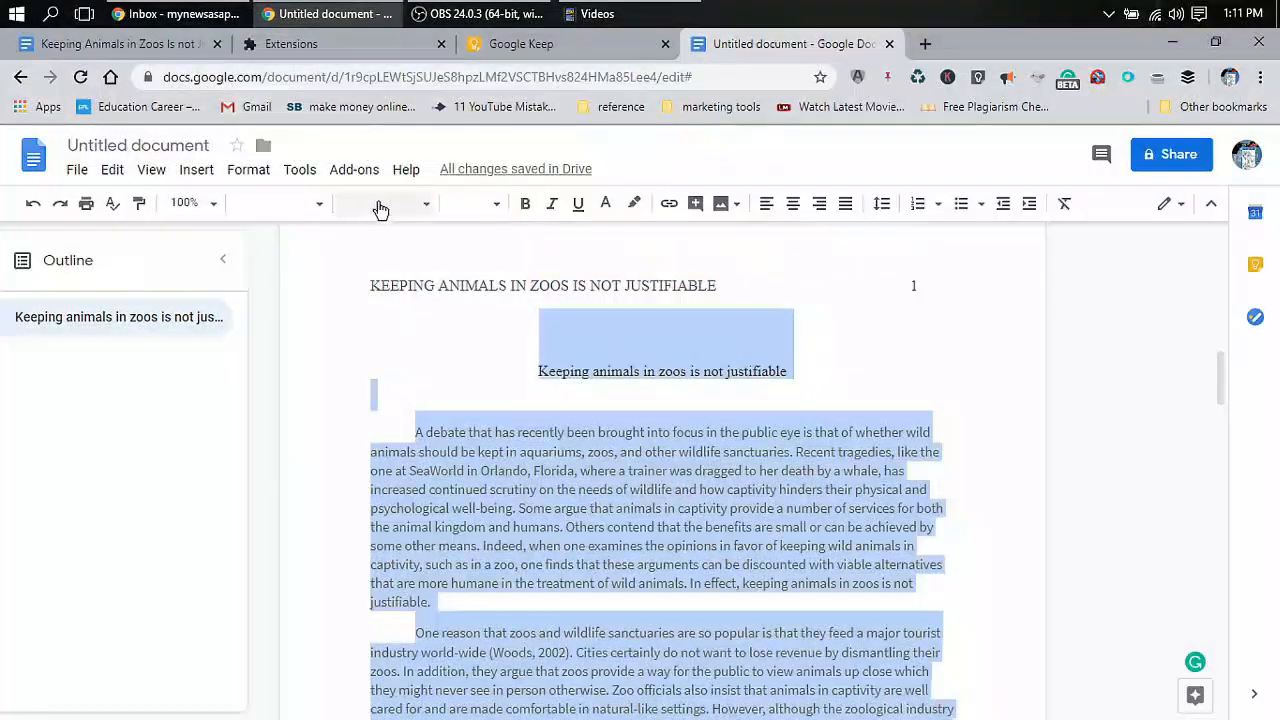
pyautogui.click(468, 203)
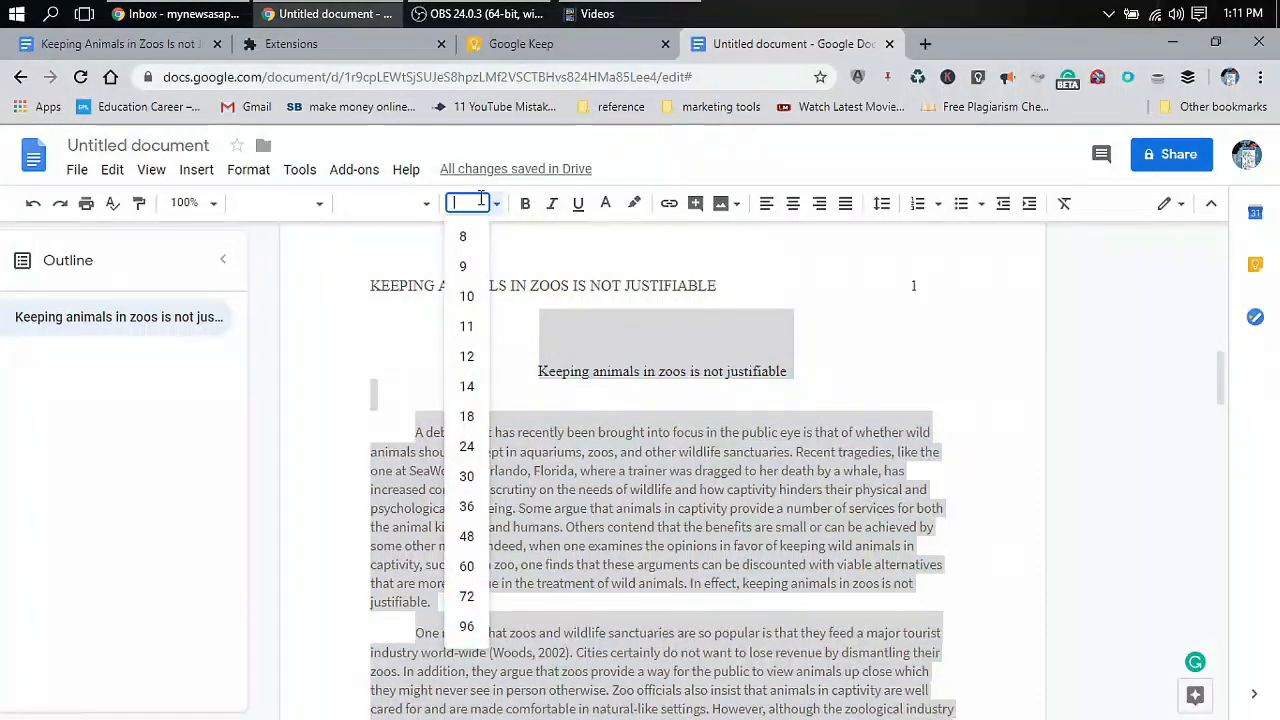
pyautogui.click(468, 360)
pyautogui.click(408, 214)
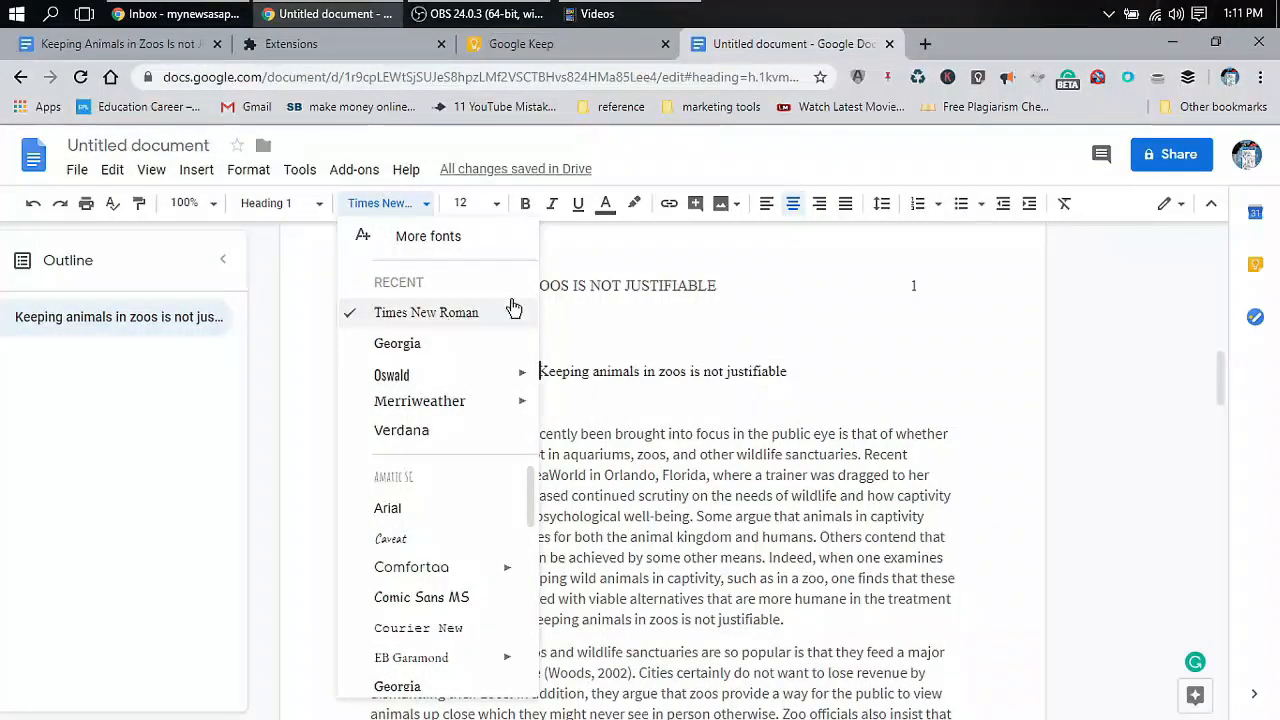
pyautogui.click(631, 435)
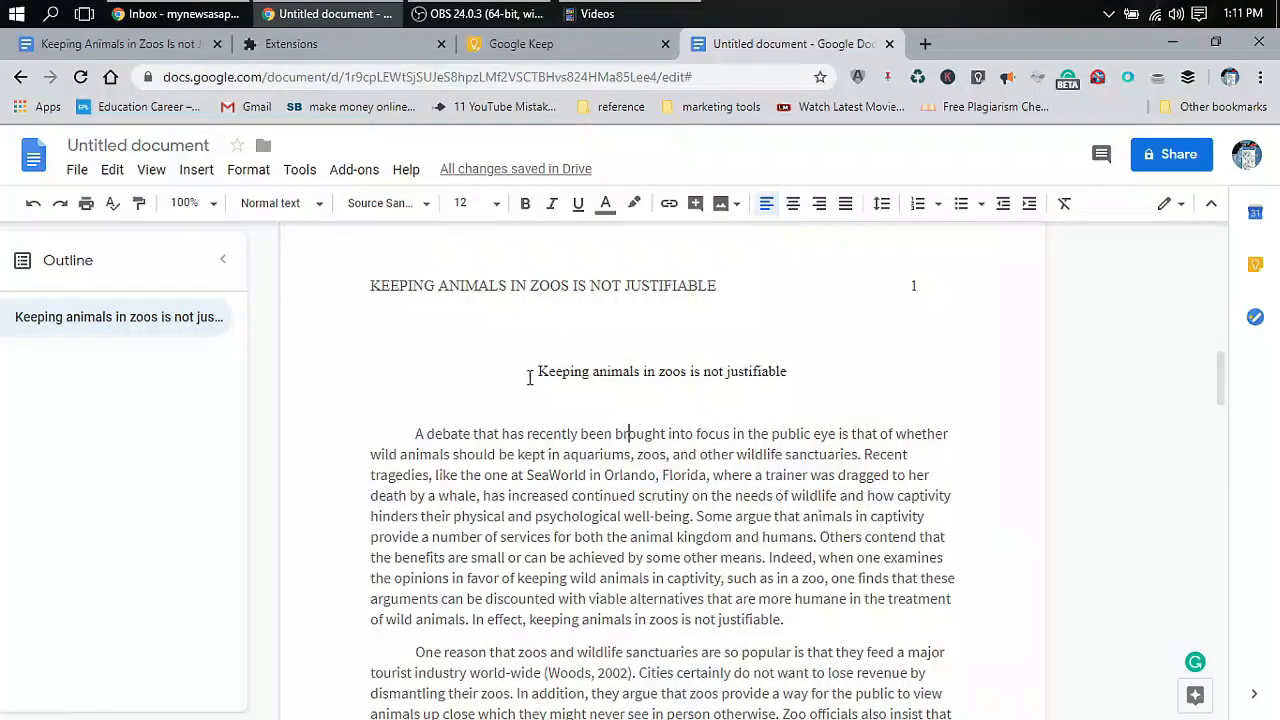
# Select the essay from the title through the conclusion and apply Times New Roman
pyautogui.moveTo(530, 377); pyautogui.dragTo(835, 712)
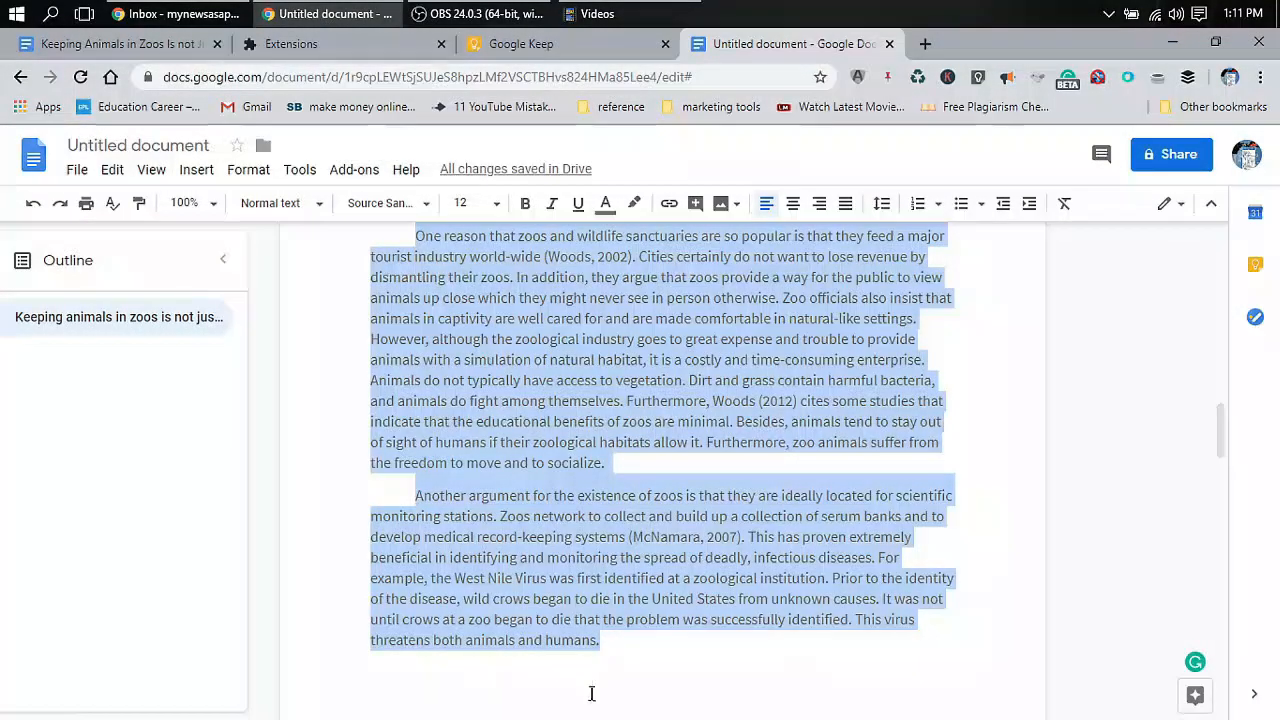
pyautogui.scroll(-4, 710, 640)
pyautogui.scroll(-12, 720, 596)
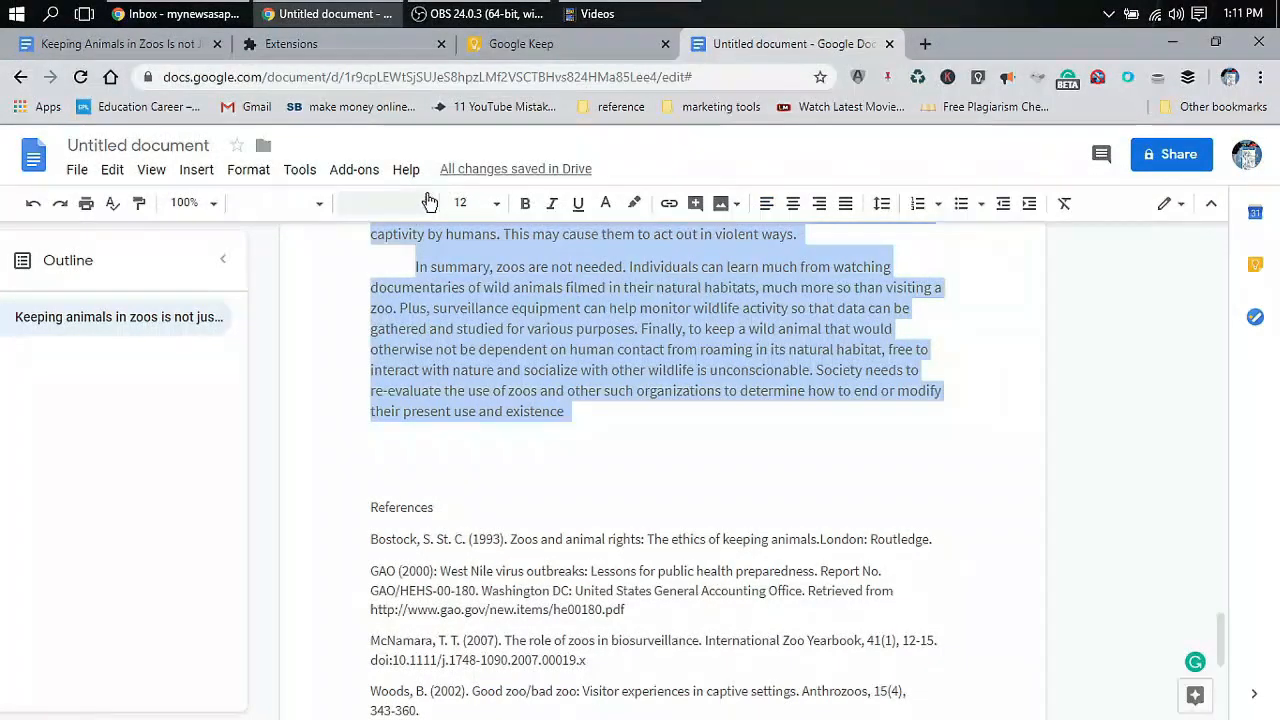
pyautogui.click(350, 203)
pyautogui.click(426, 312)
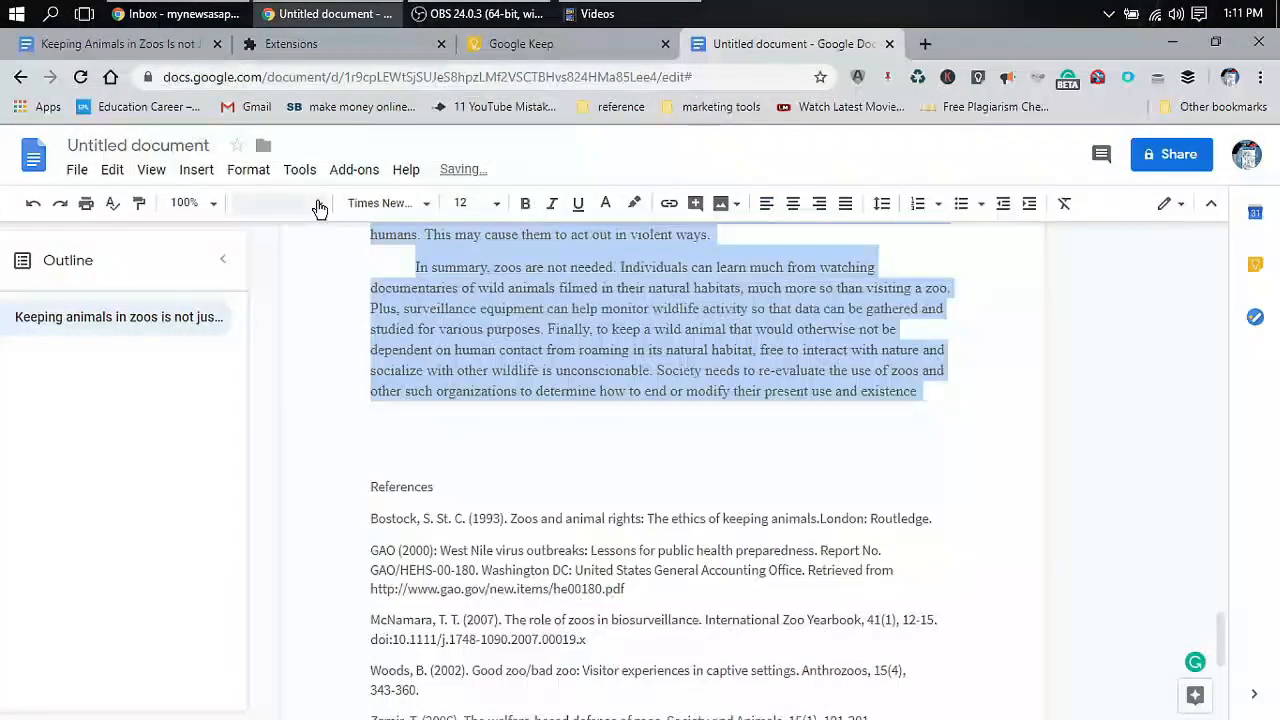
pyautogui.click(278, 203)
pyautogui.moveTo(343, 252)
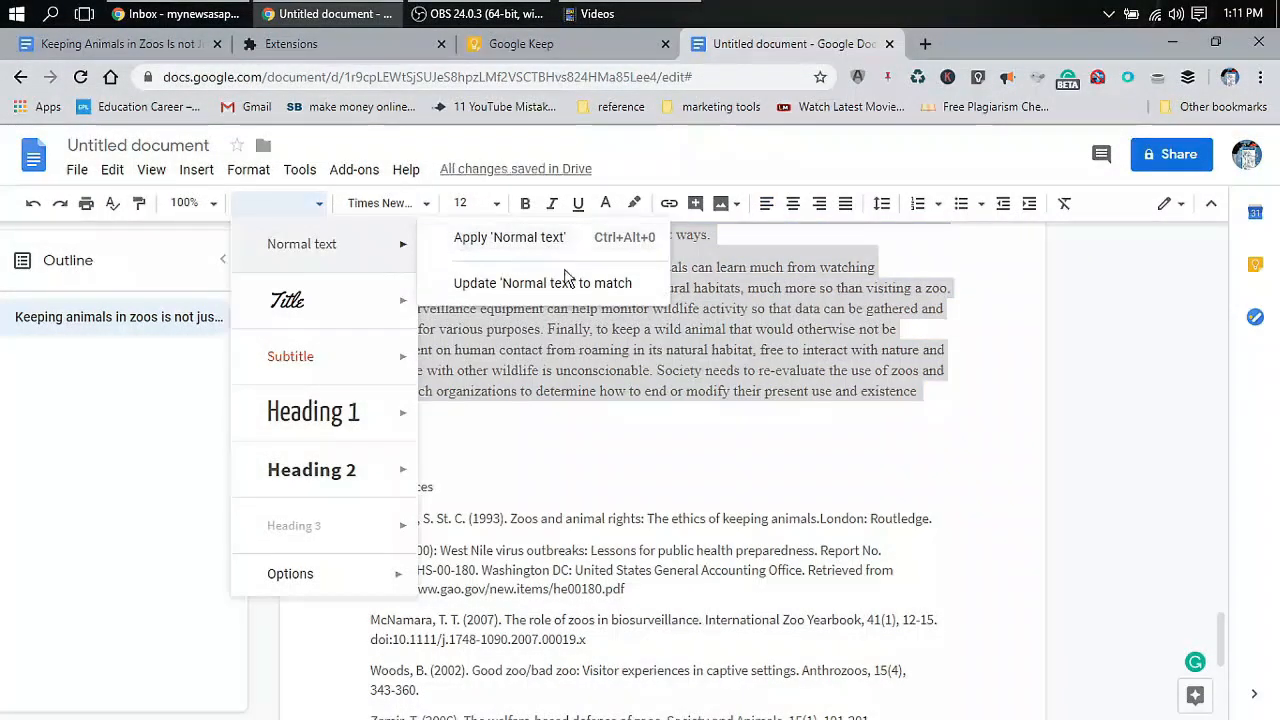
pyautogui.click(754, 390)
pyautogui.scroll(20, 811, 381)
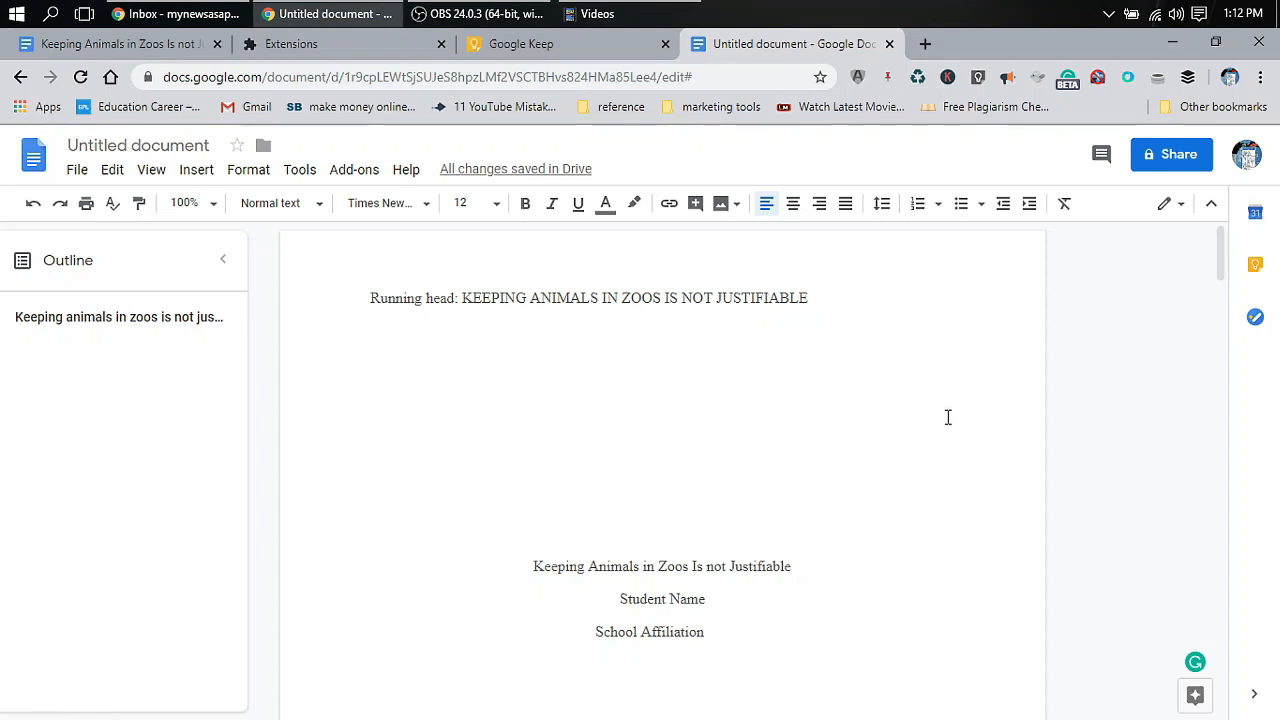
pyautogui.scroll(-10, 946, 417)
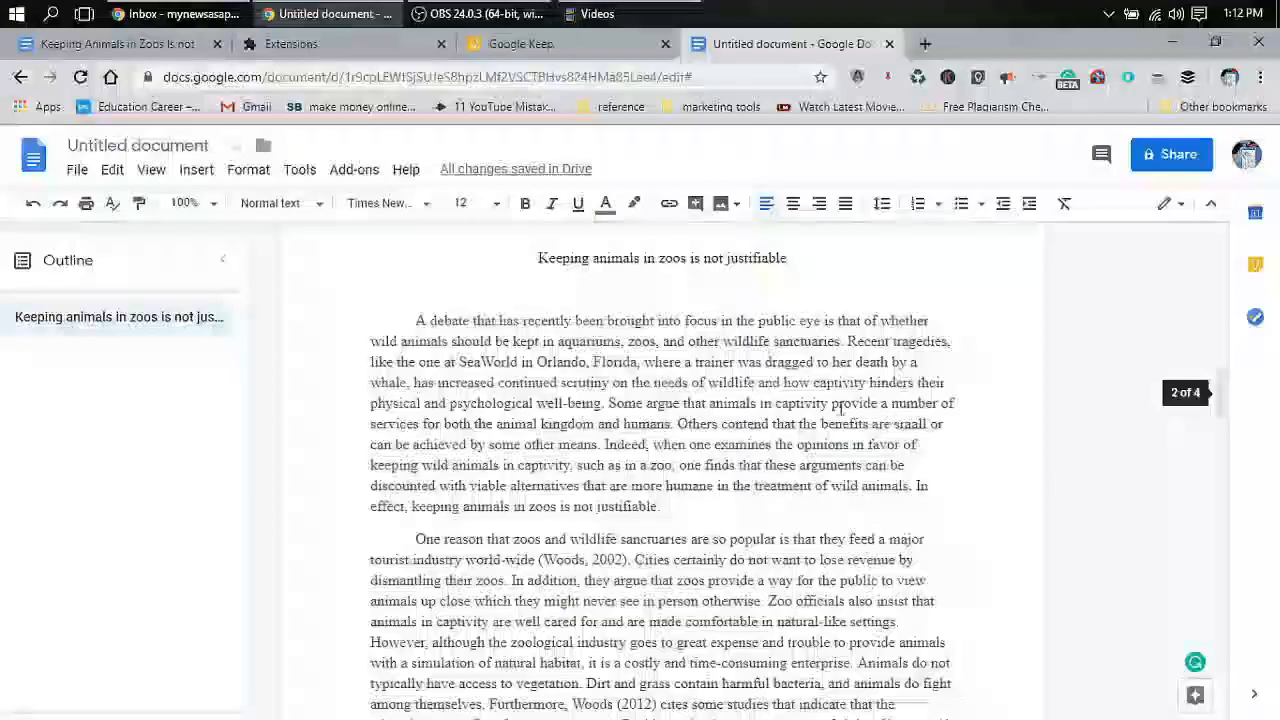
pyautogui.scroll(-4, 681, 380)
pyautogui.scroll(-5, 760, 409)
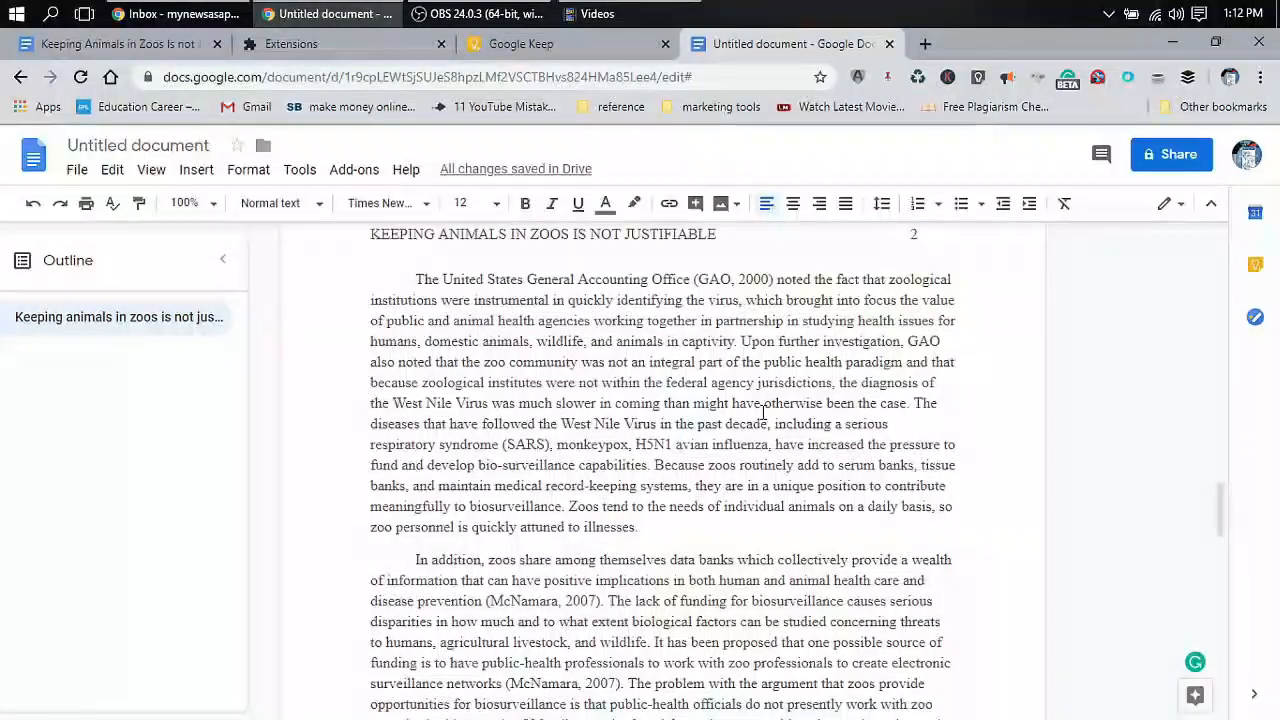
pyautogui.scroll(-15, 763, 411)
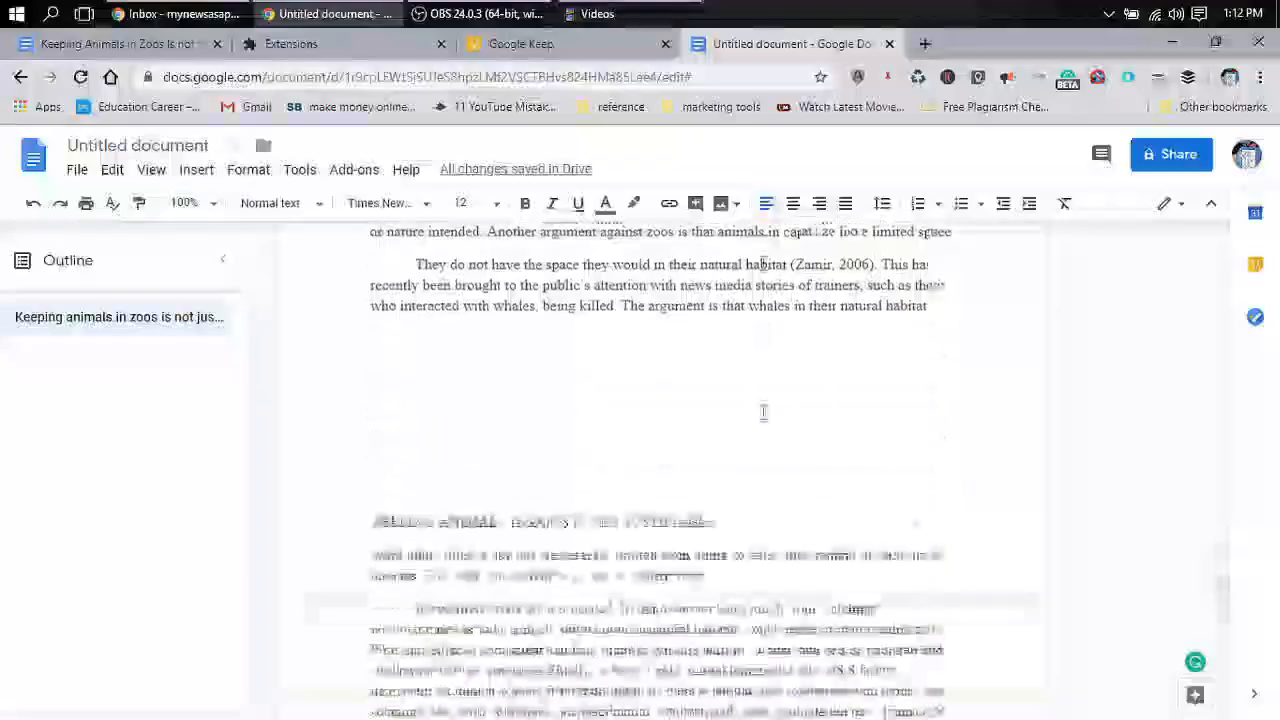
pyautogui.scroll(-3, 763, 411)
pyautogui.scroll(2, 763, 411)
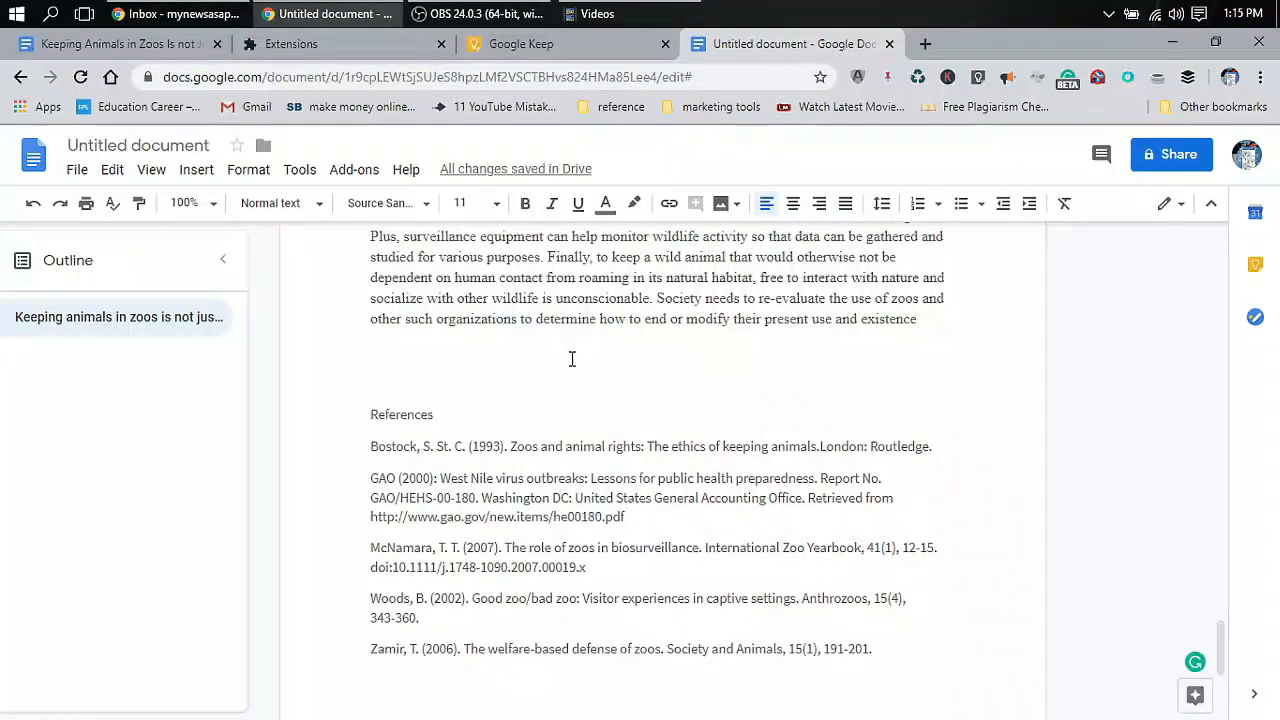
pyautogui.moveTo(367, 446); pyautogui.dragTo(897, 662)
pyautogui.moveTo(368, 414); pyautogui.dragTo(937, 668)
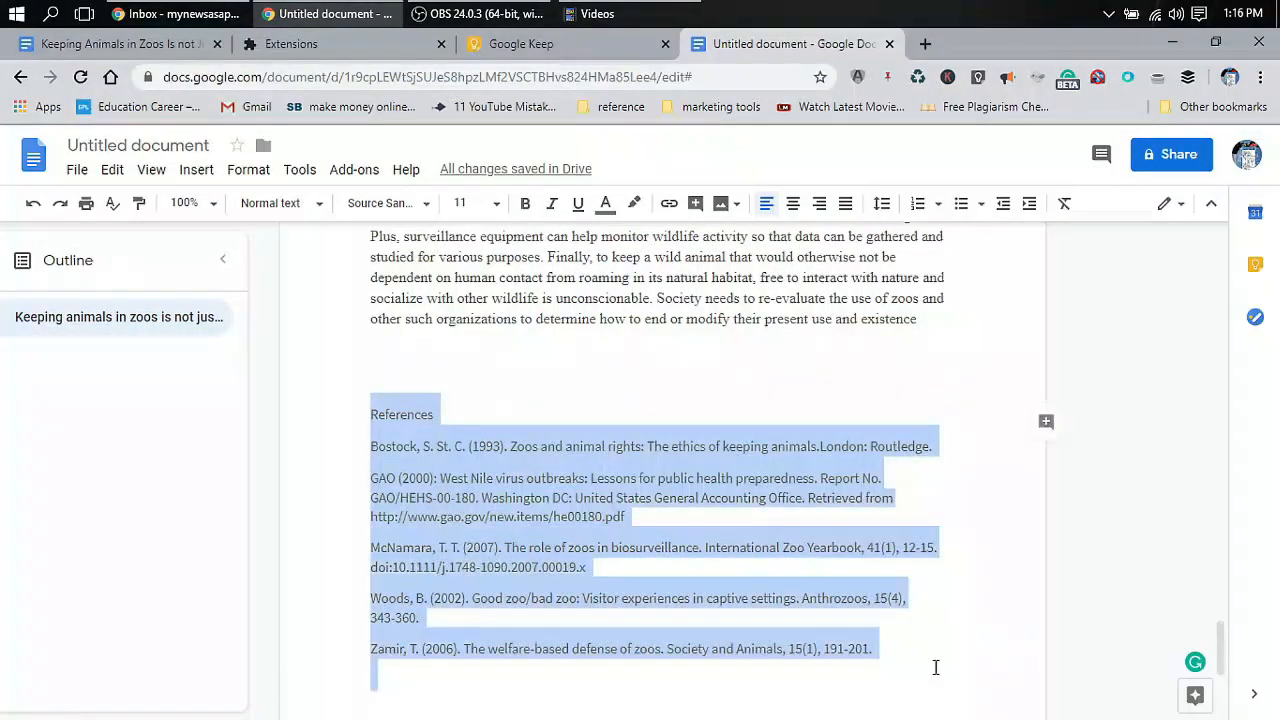
pyautogui.click(933, 668)
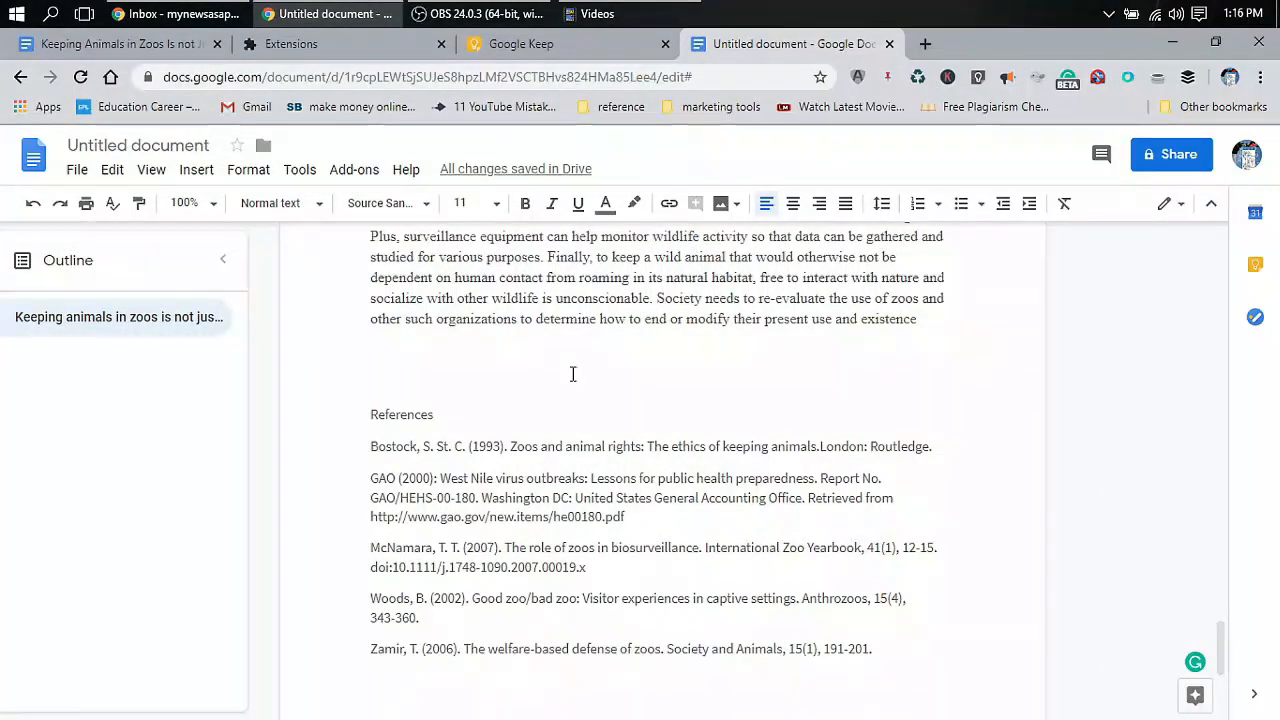
# Insert a page break before References so the list starts on page 4
pyautogui.click(198, 171)
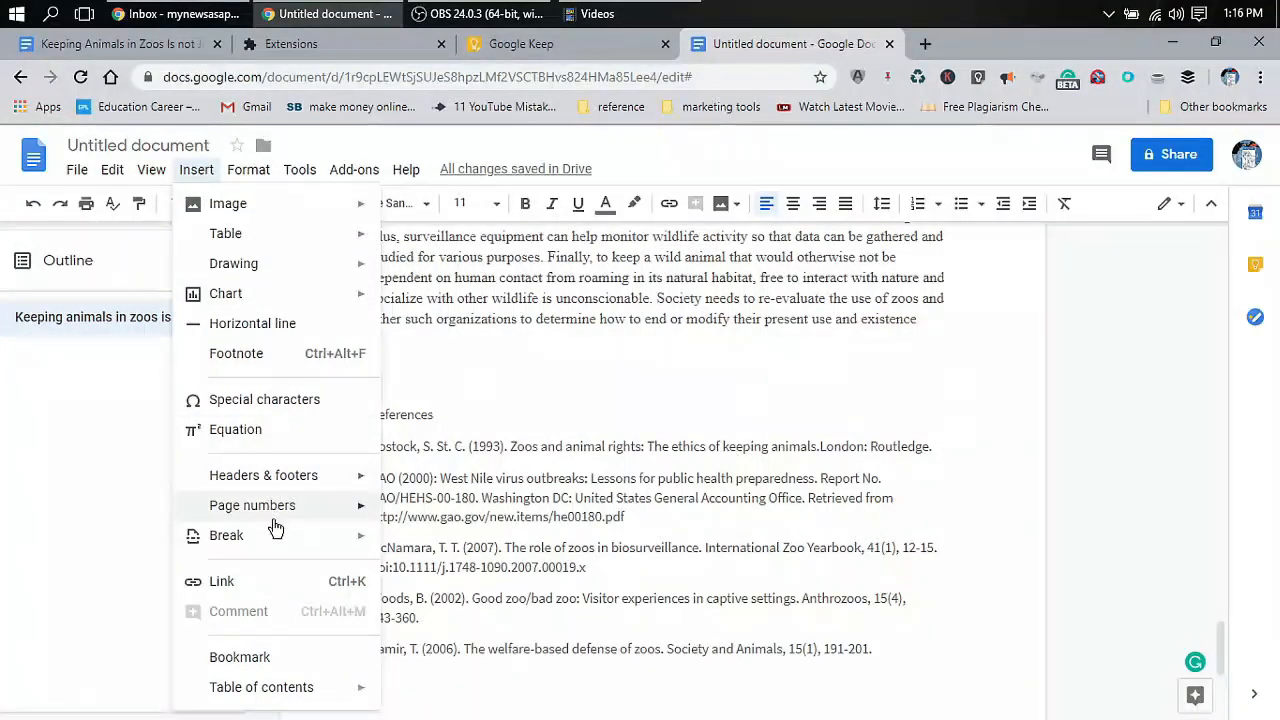
pyautogui.moveTo(277, 531)
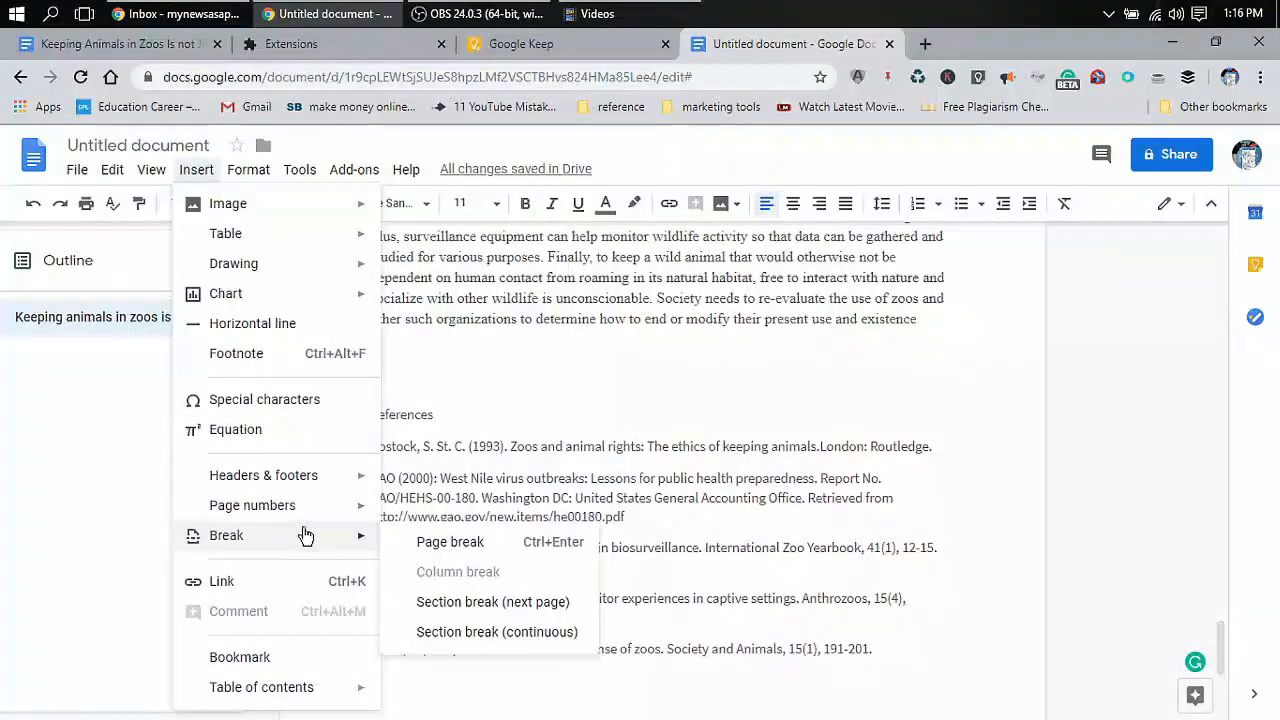
pyautogui.click(452, 542)
pyautogui.click(194, 171)
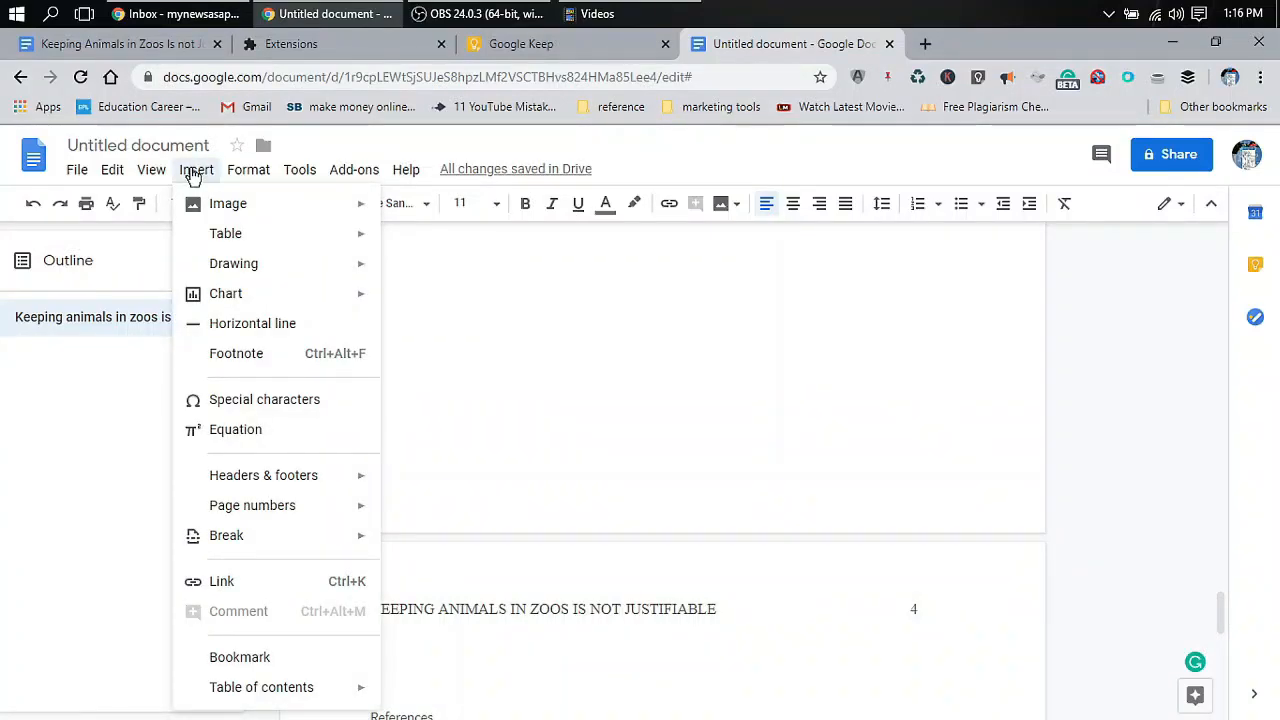
pyautogui.moveTo(252, 545)
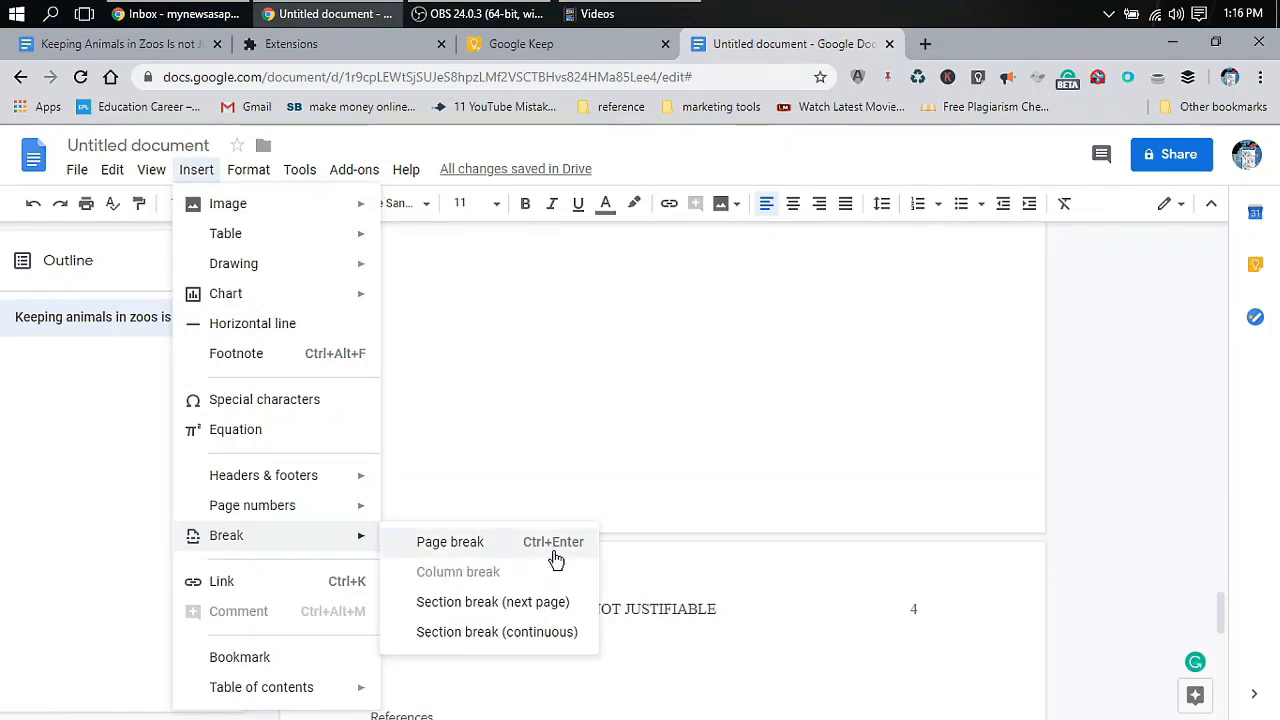
pyautogui.click(660, 449)
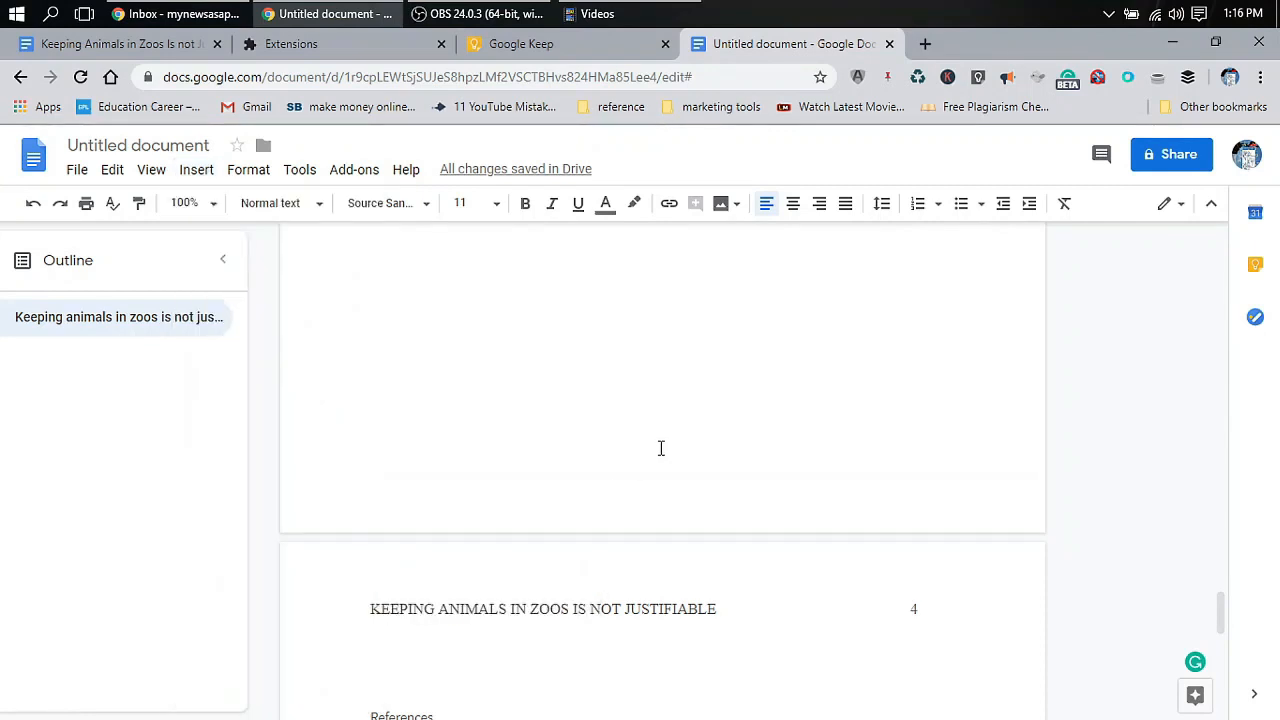
pyautogui.scroll(-5, 660, 448)
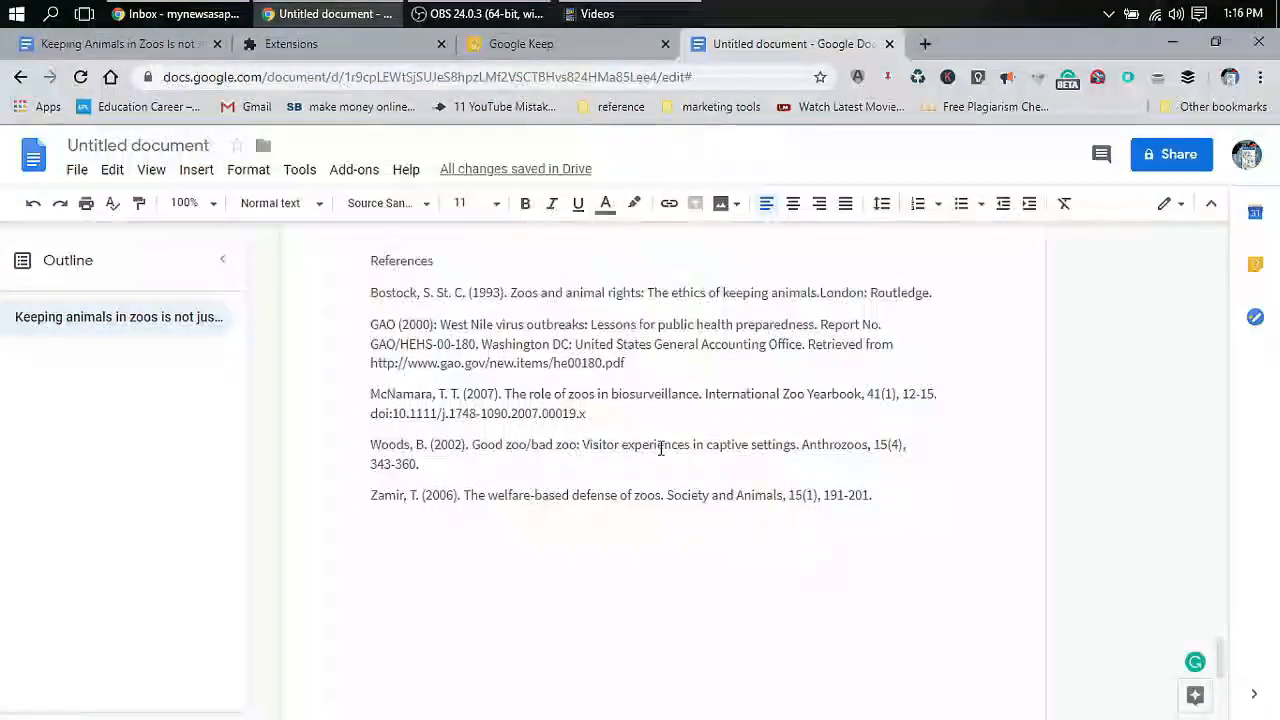
pyautogui.click(190, 171)
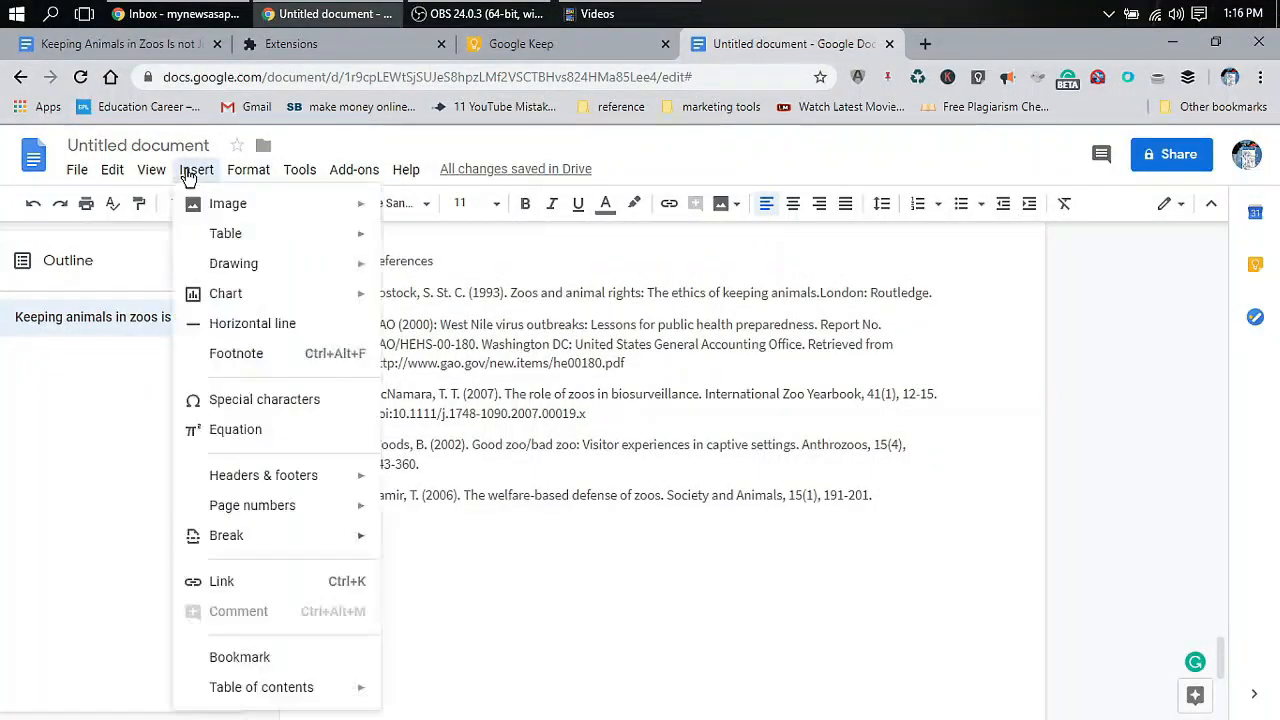
pyautogui.moveTo(270, 240)
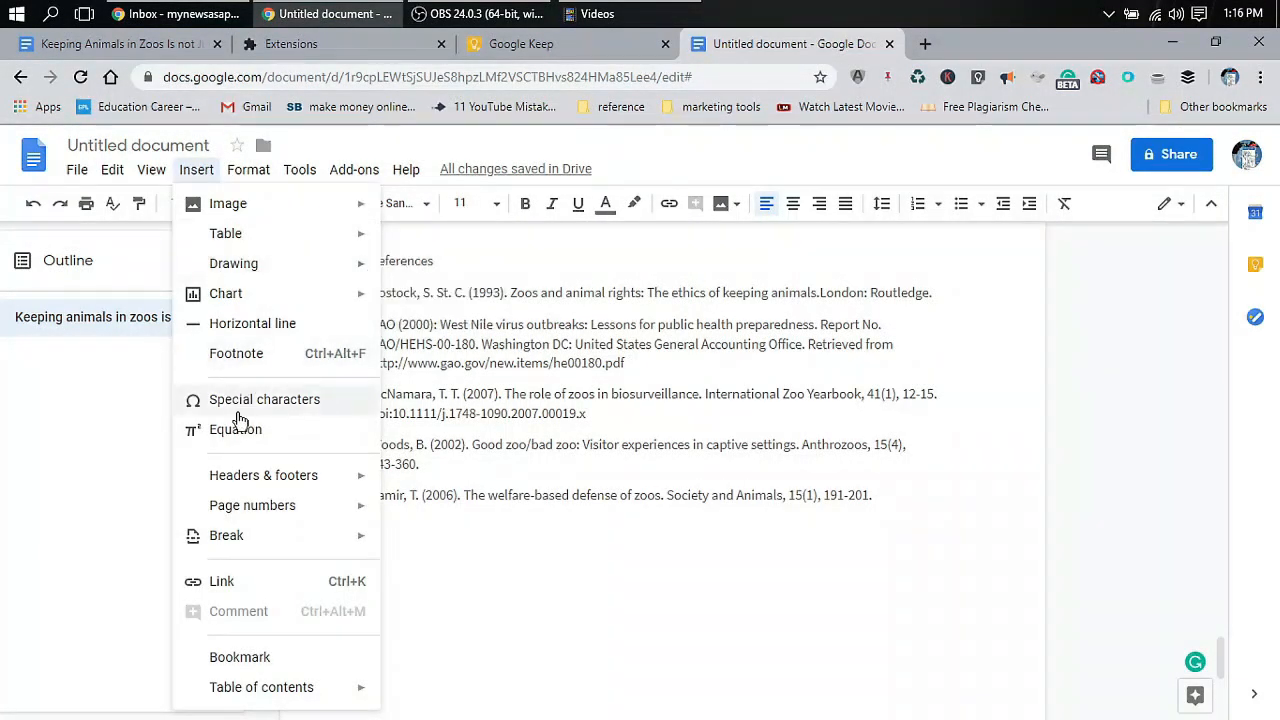
pyautogui.click(246, 172)
pyautogui.moveTo(288, 206)
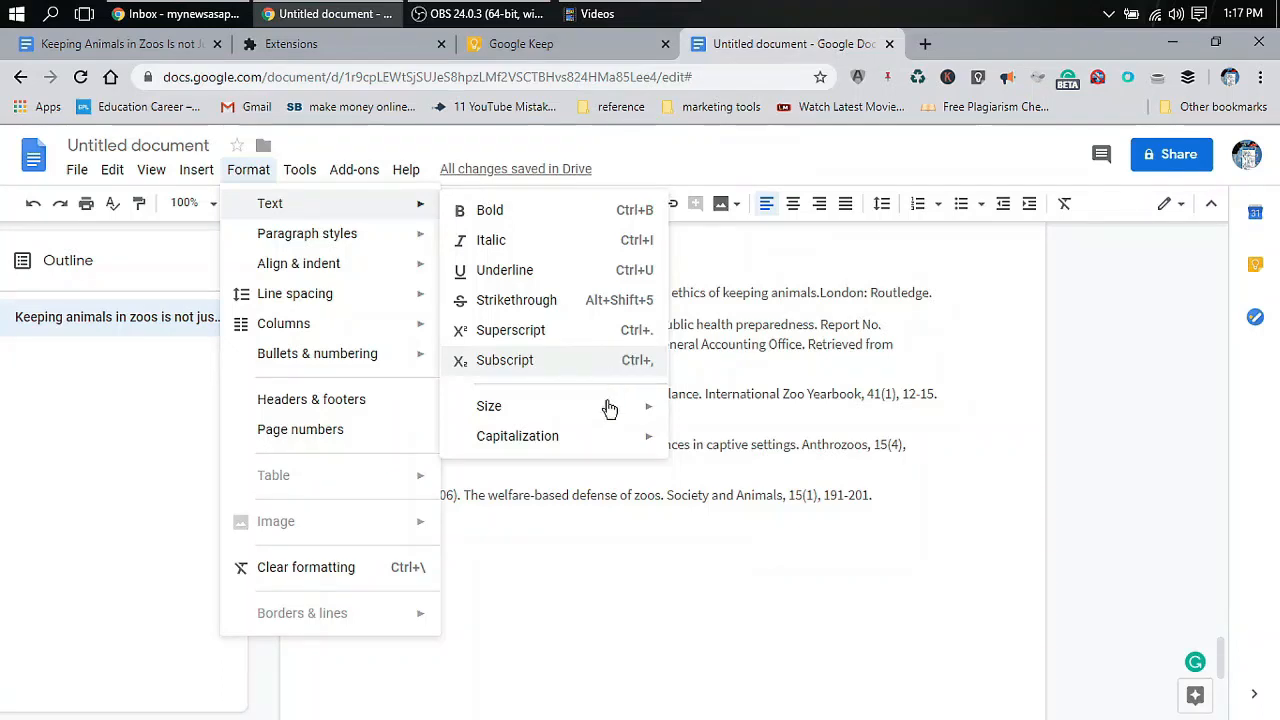
# Set the References heading and its entries to Times New Roman, 12 pt
pyautogui.click(727, 516)
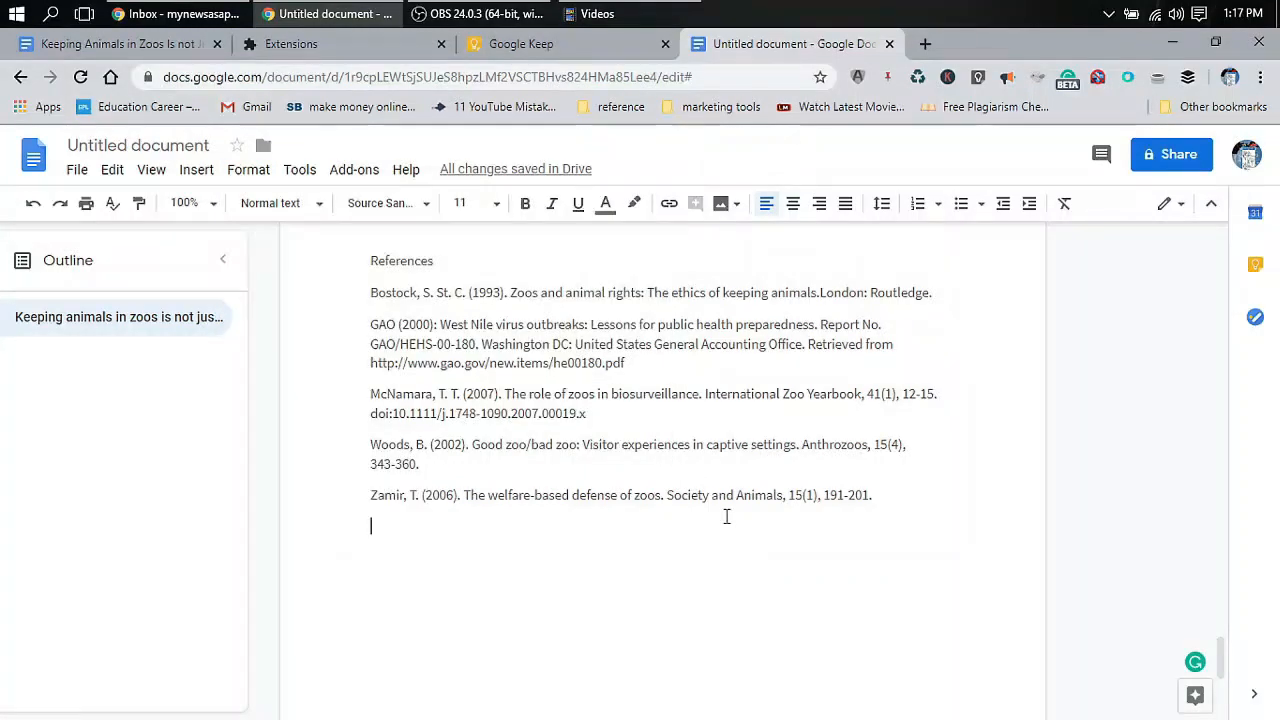
pyautogui.scroll(1, 727, 516)
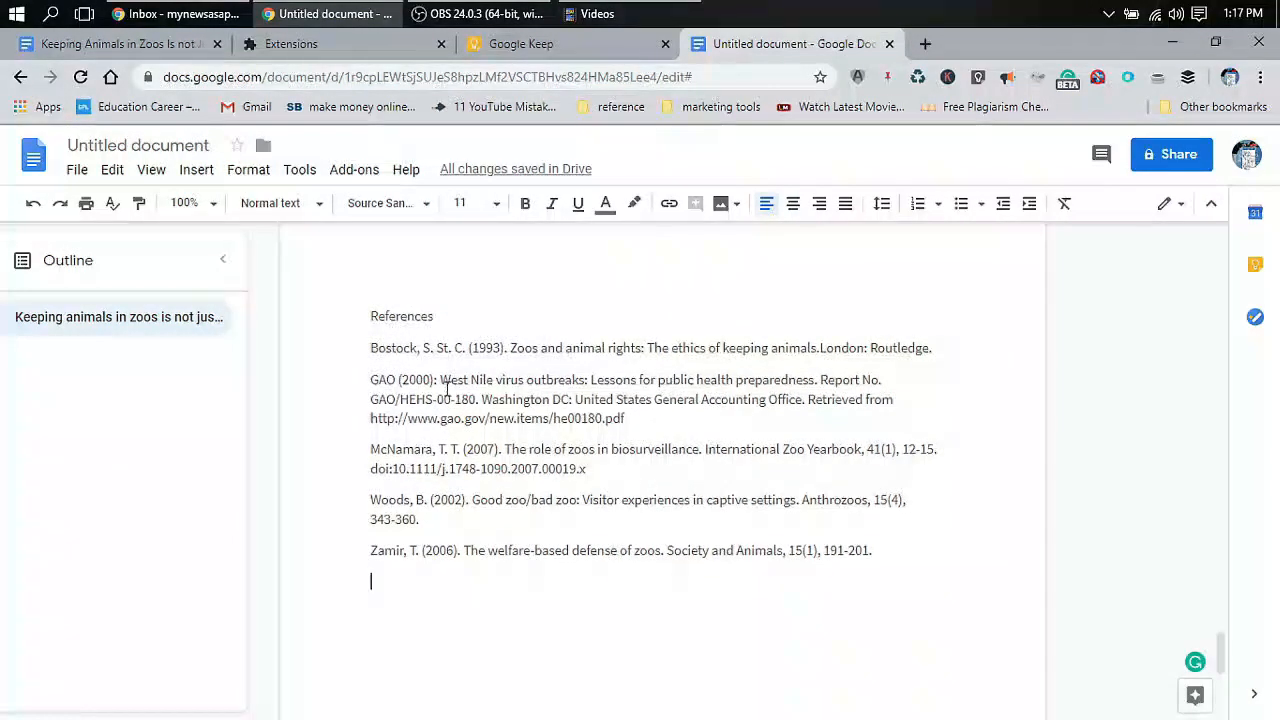
pyautogui.moveTo(364, 316); pyautogui.dragTo(882, 543)
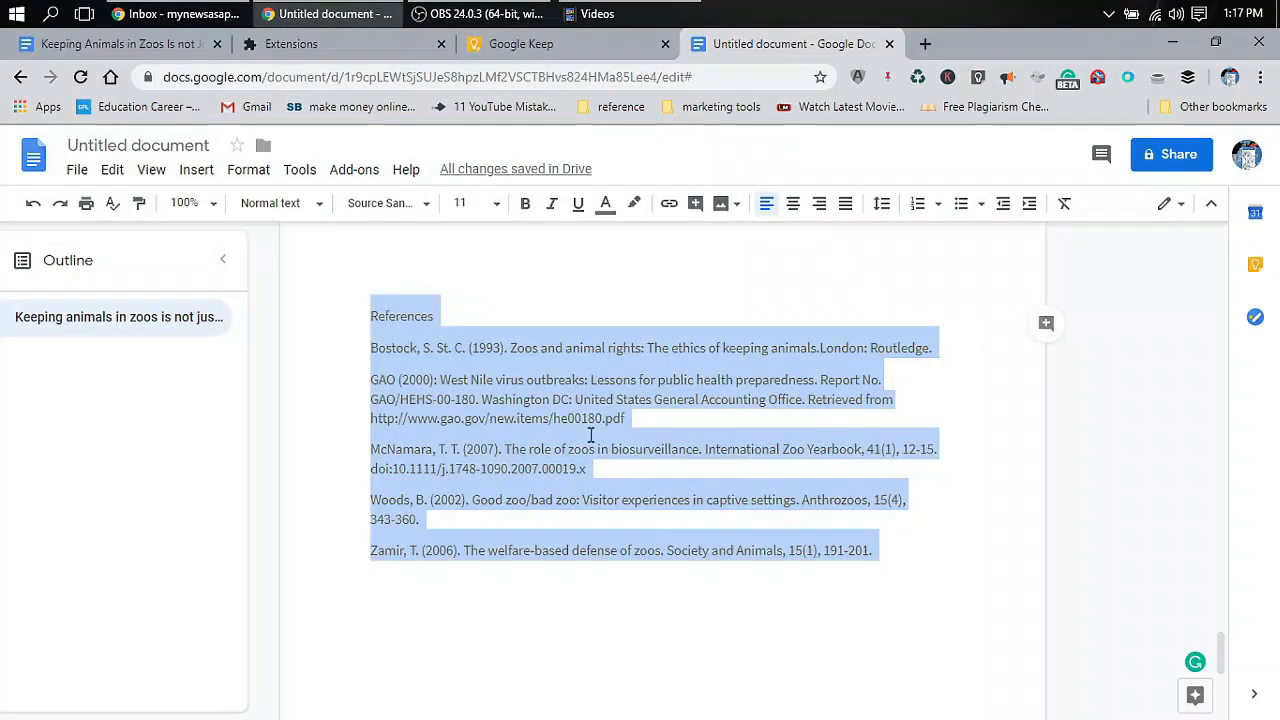
pyautogui.click(406, 210)
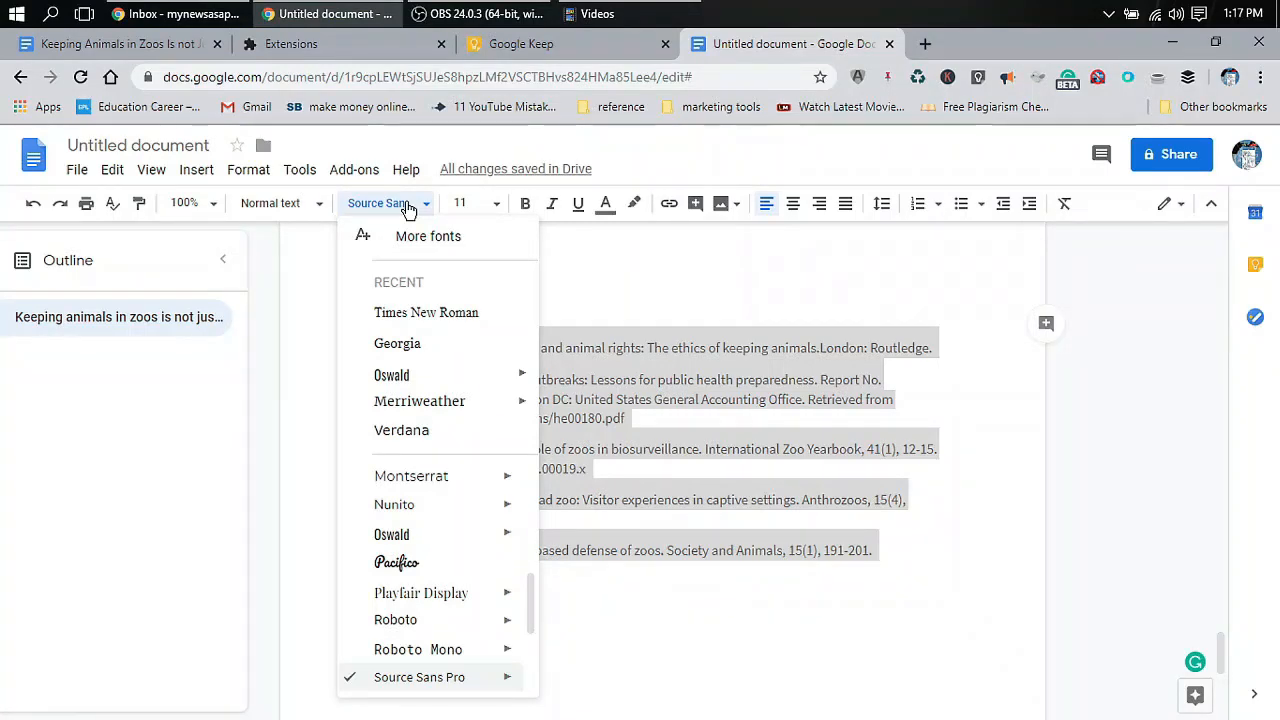
pyautogui.click(450, 313)
pyautogui.click(493, 206)
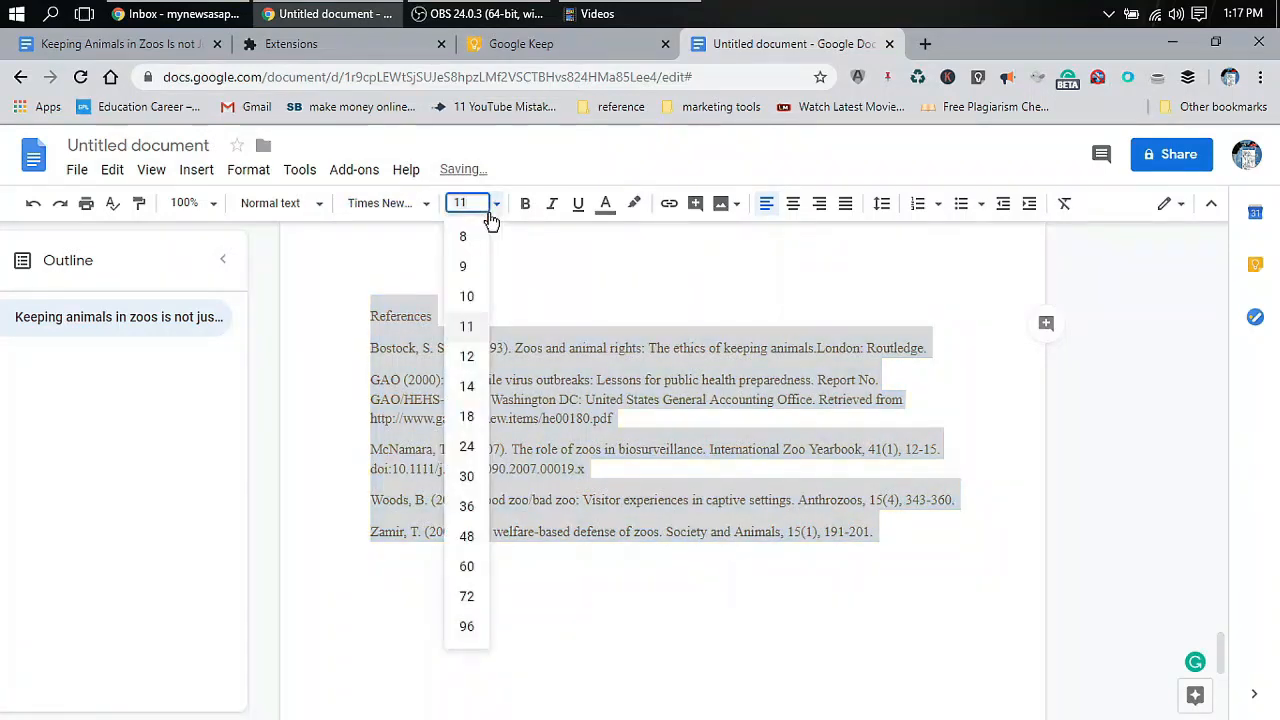
pyautogui.click(467, 356)
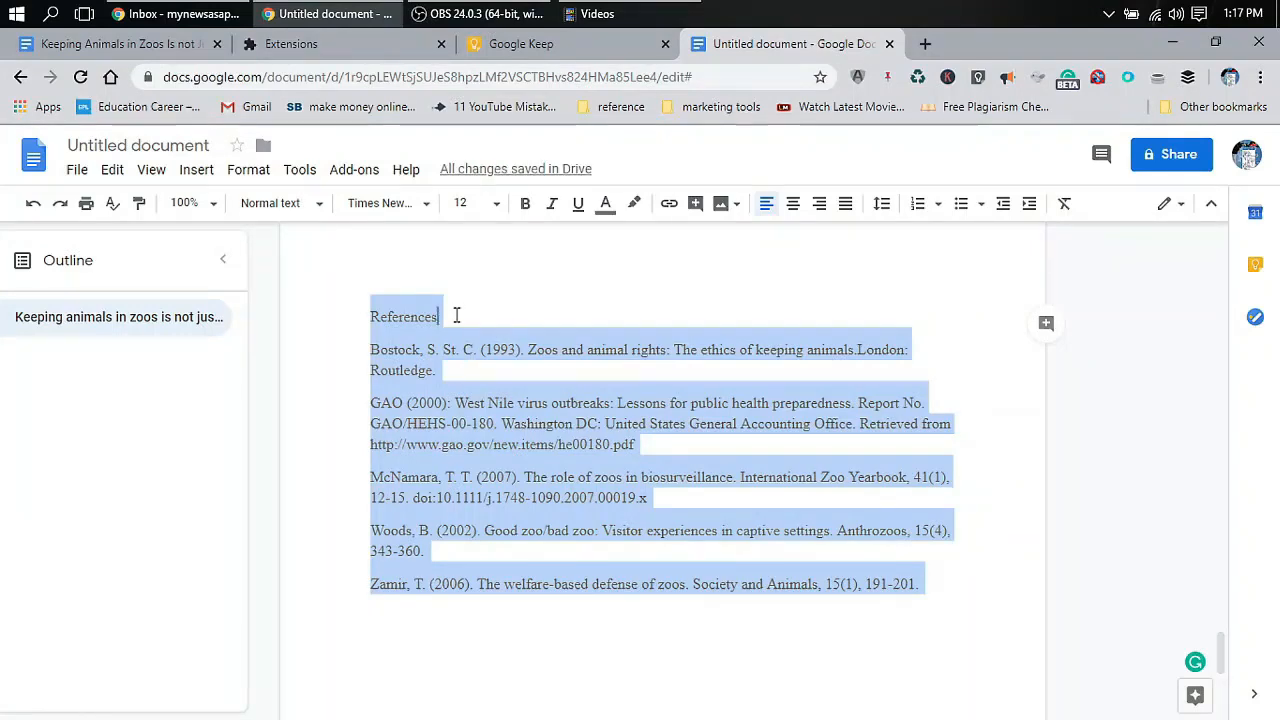
pyautogui.click(456, 316)
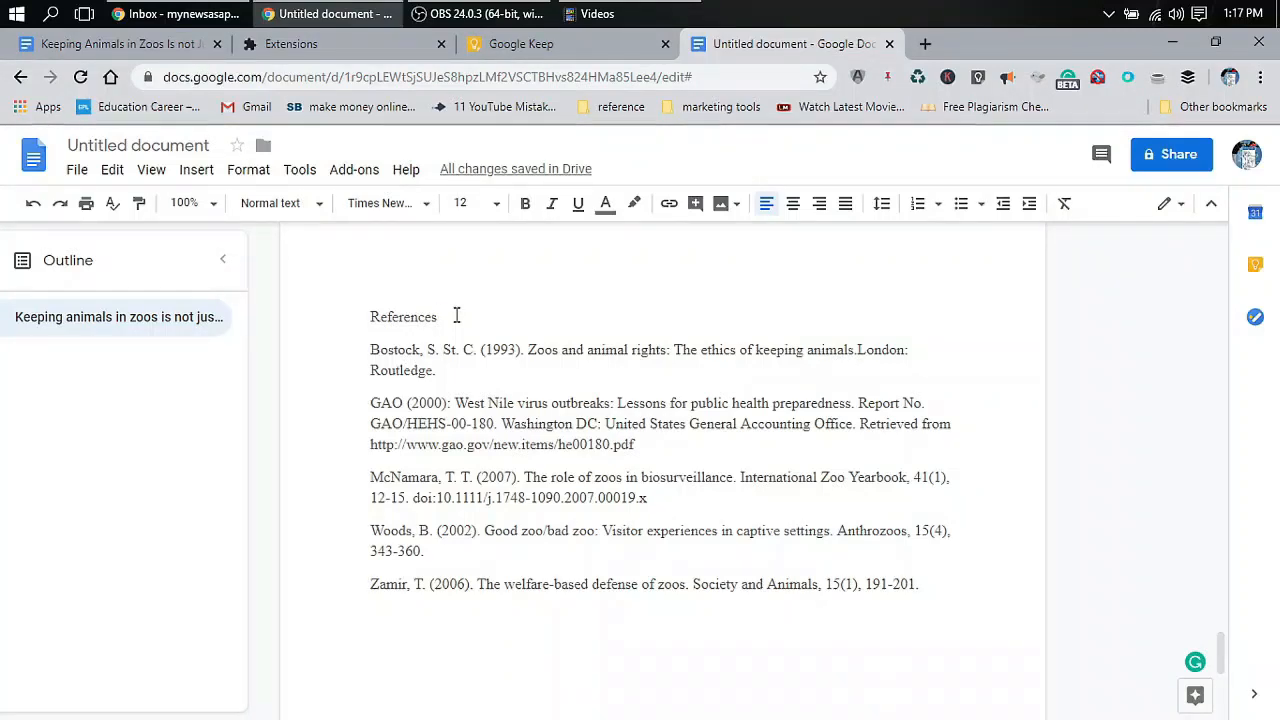
# Center the References heading and select all five entries below it
pyautogui.click(794, 206)
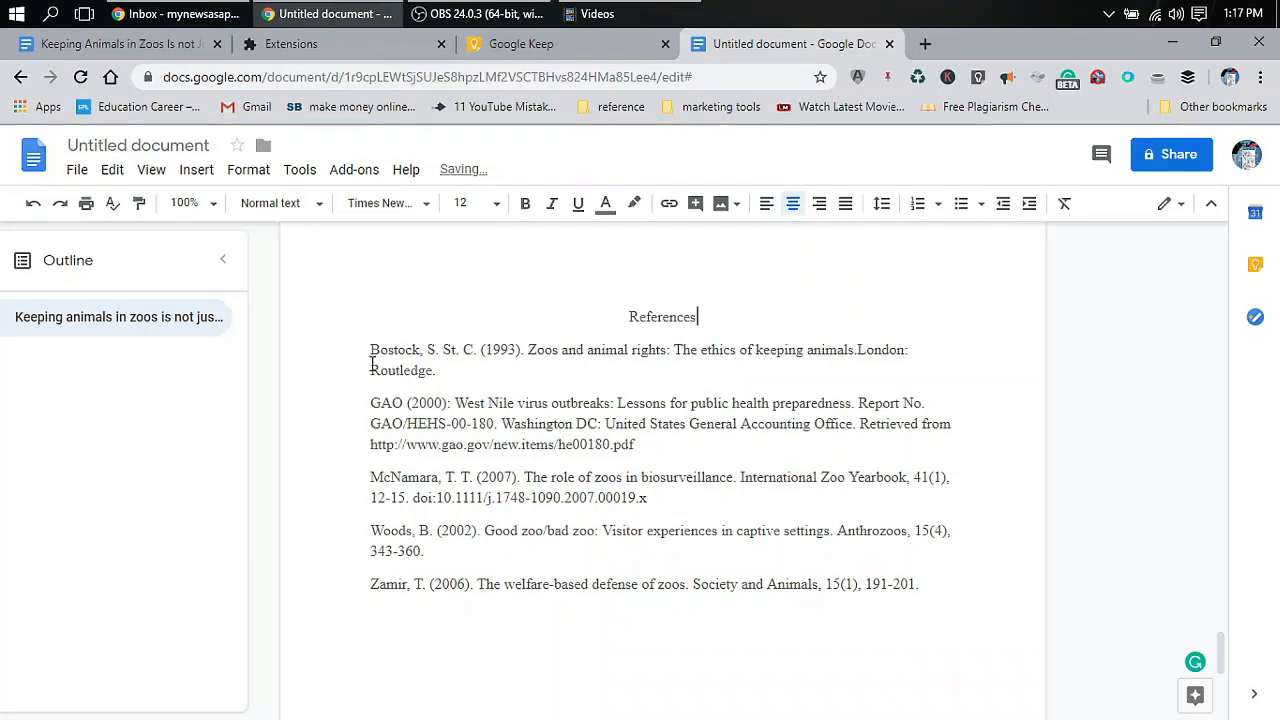
pyautogui.moveTo(369, 350); pyautogui.dragTo(972, 586)
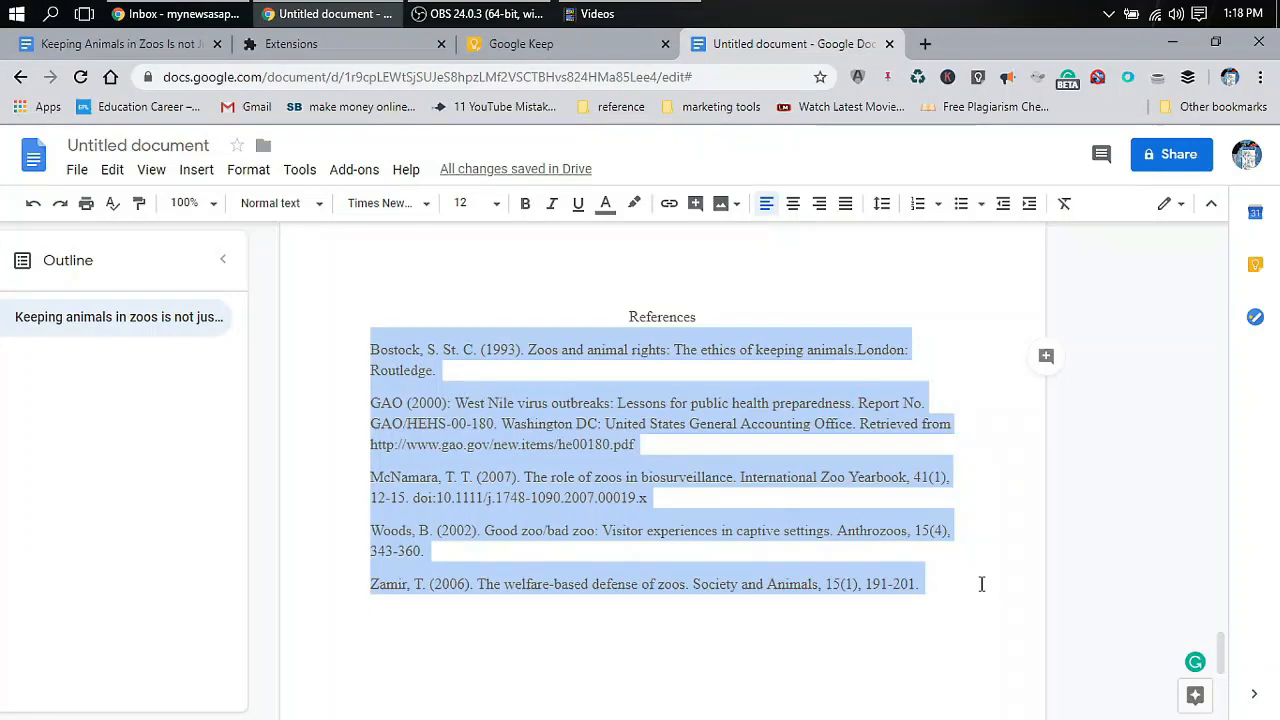
# Apply a Hanging special indent of 0.5 inch to the five reference entries
pyautogui.click(248, 170)
pyautogui.moveTo(285, 272)
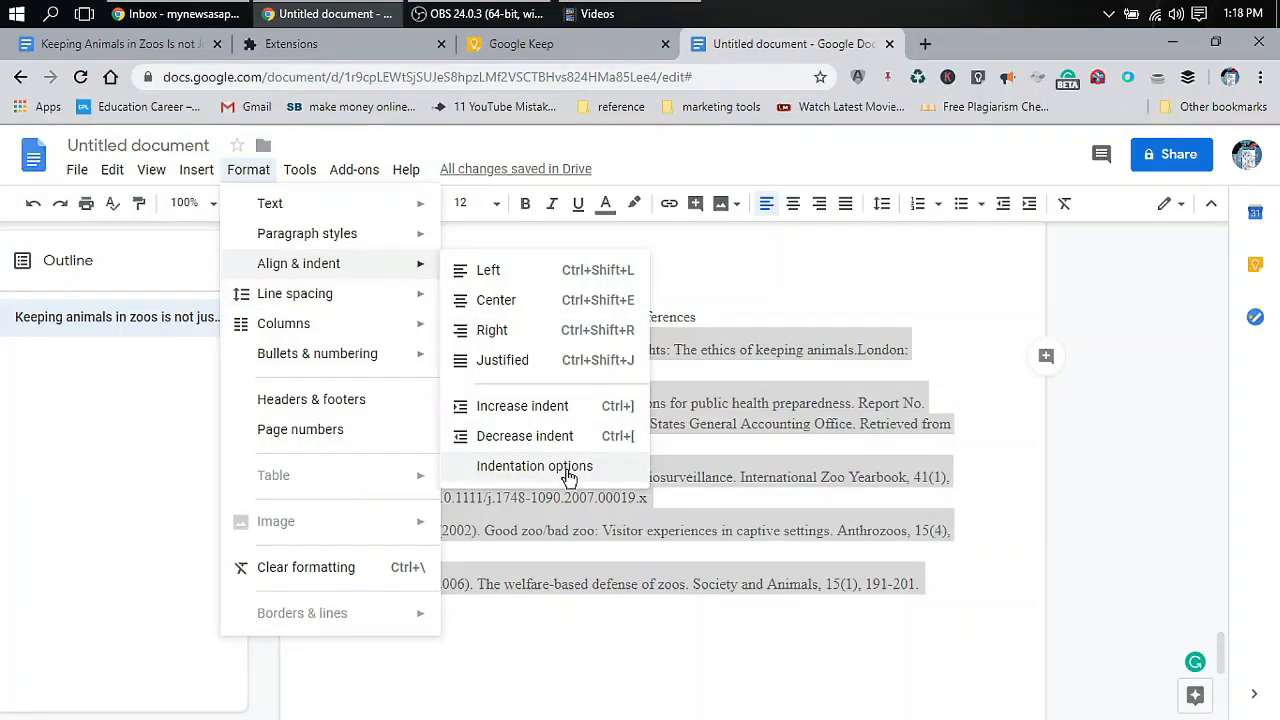
pyautogui.click(569, 467)
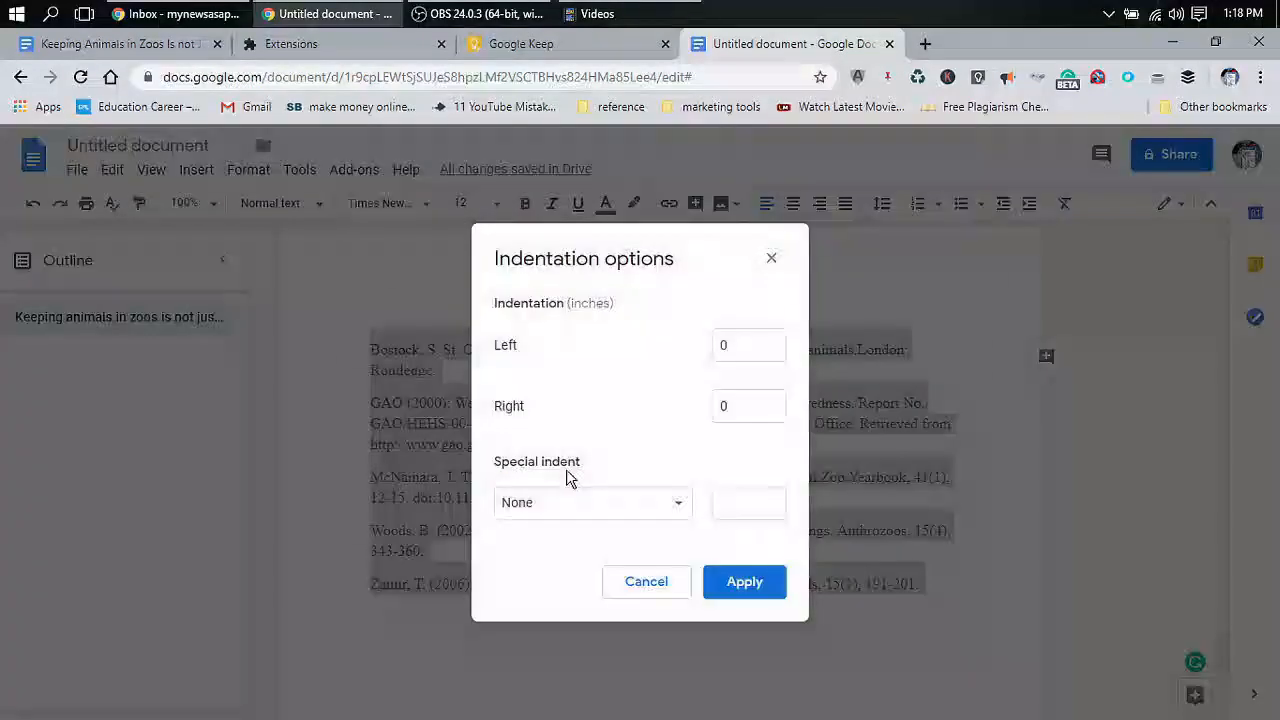
pyautogui.click(621, 517)
pyautogui.click(571, 566)
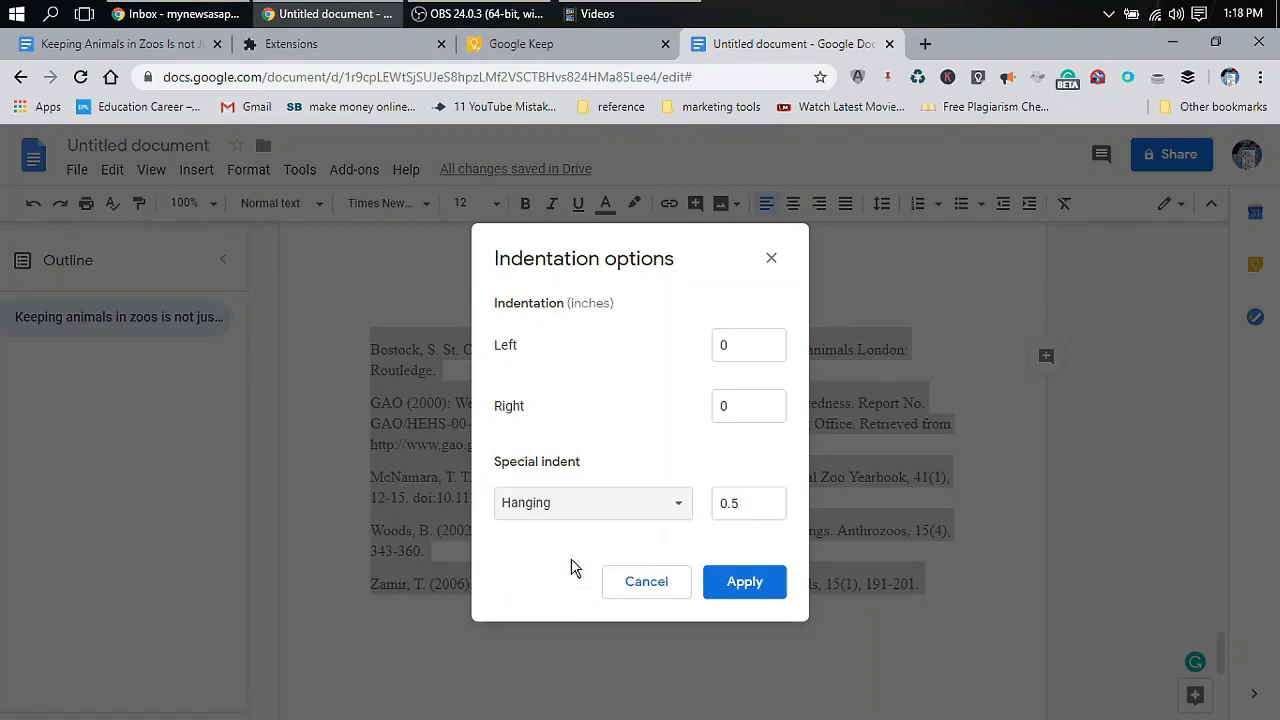
pyautogui.click(731, 503)
pyautogui.click(620, 413)
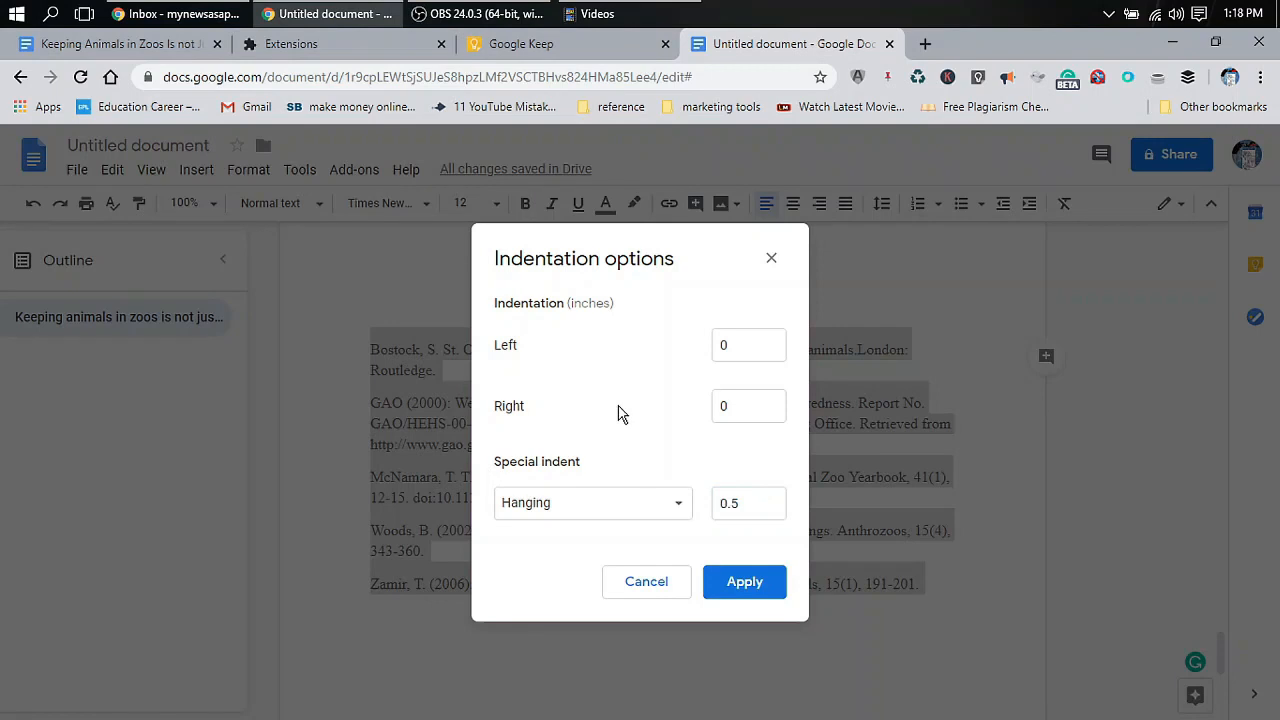
pyautogui.click(745, 582)
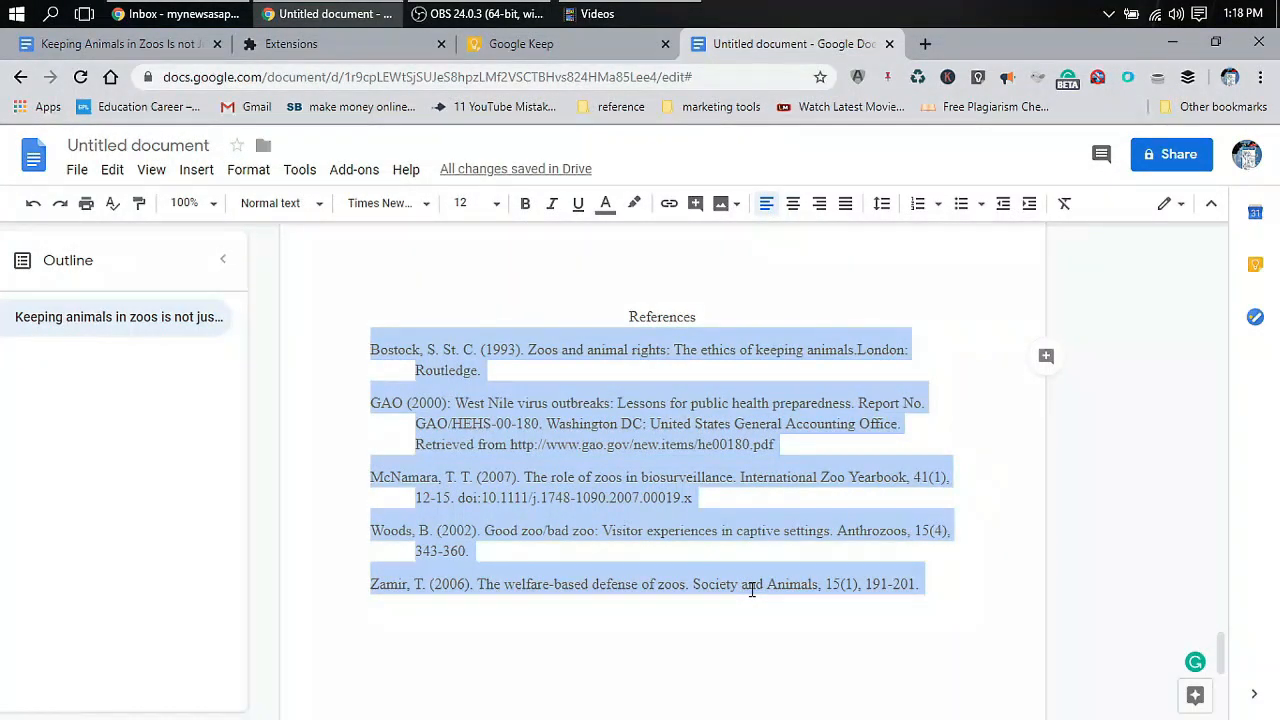
pyautogui.click(713, 568)
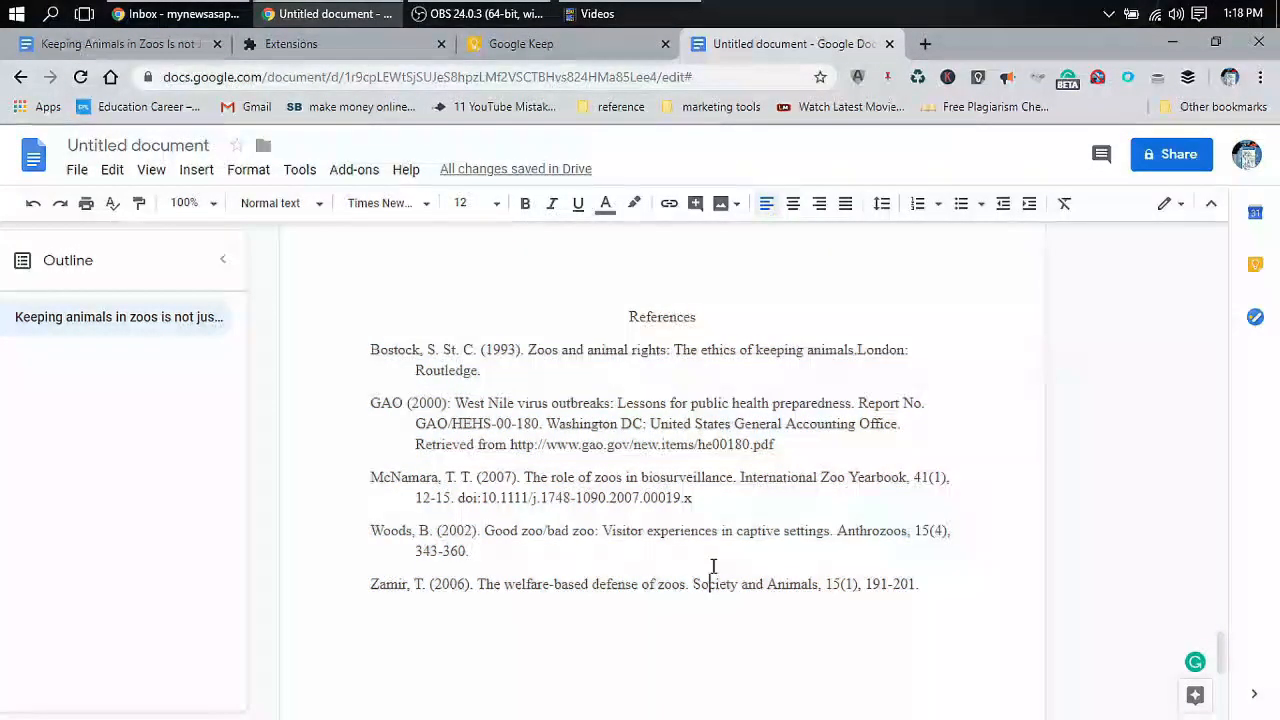
pyautogui.scroll(2, 713, 567)
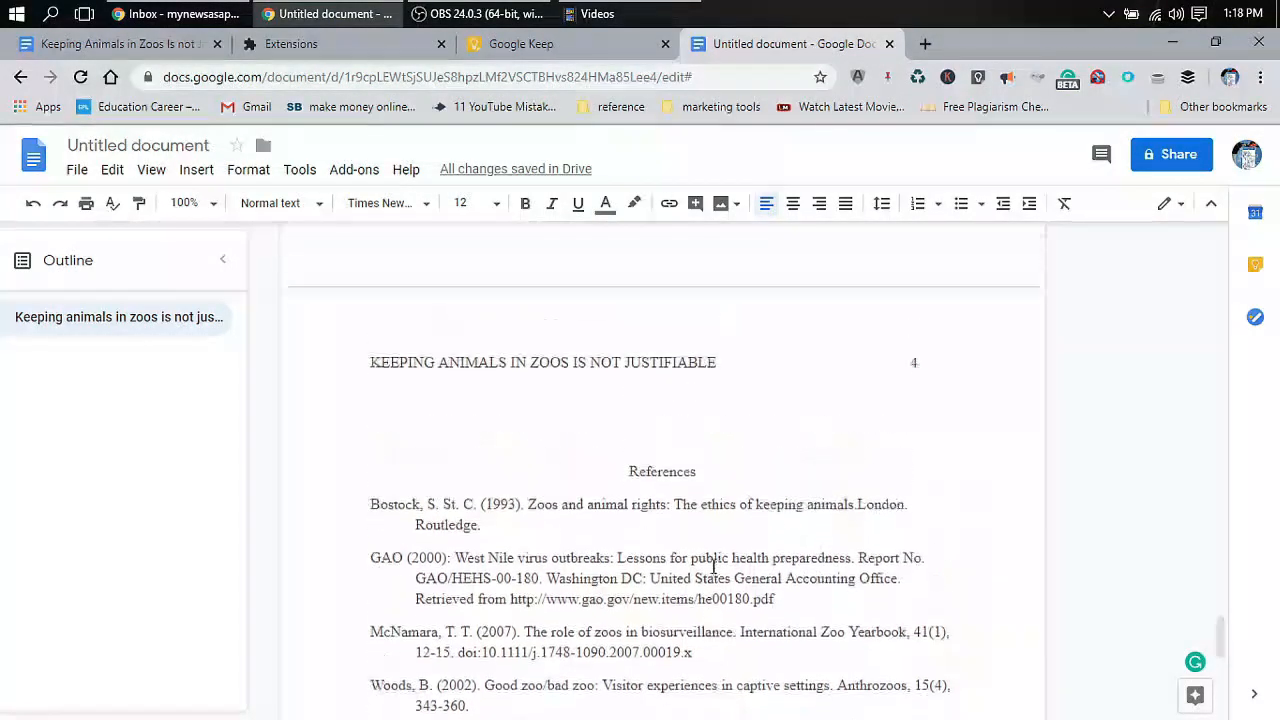
pyautogui.scroll(2, 713, 567)
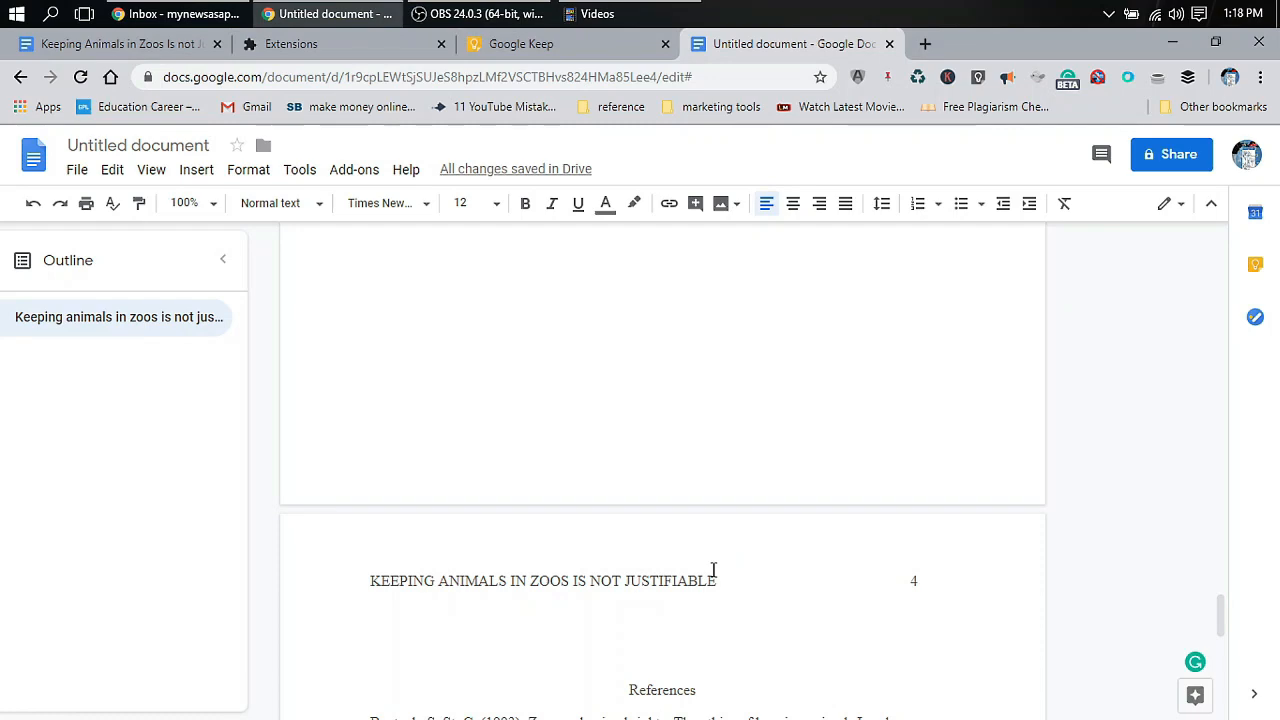
pyautogui.scroll(15, 713, 569)
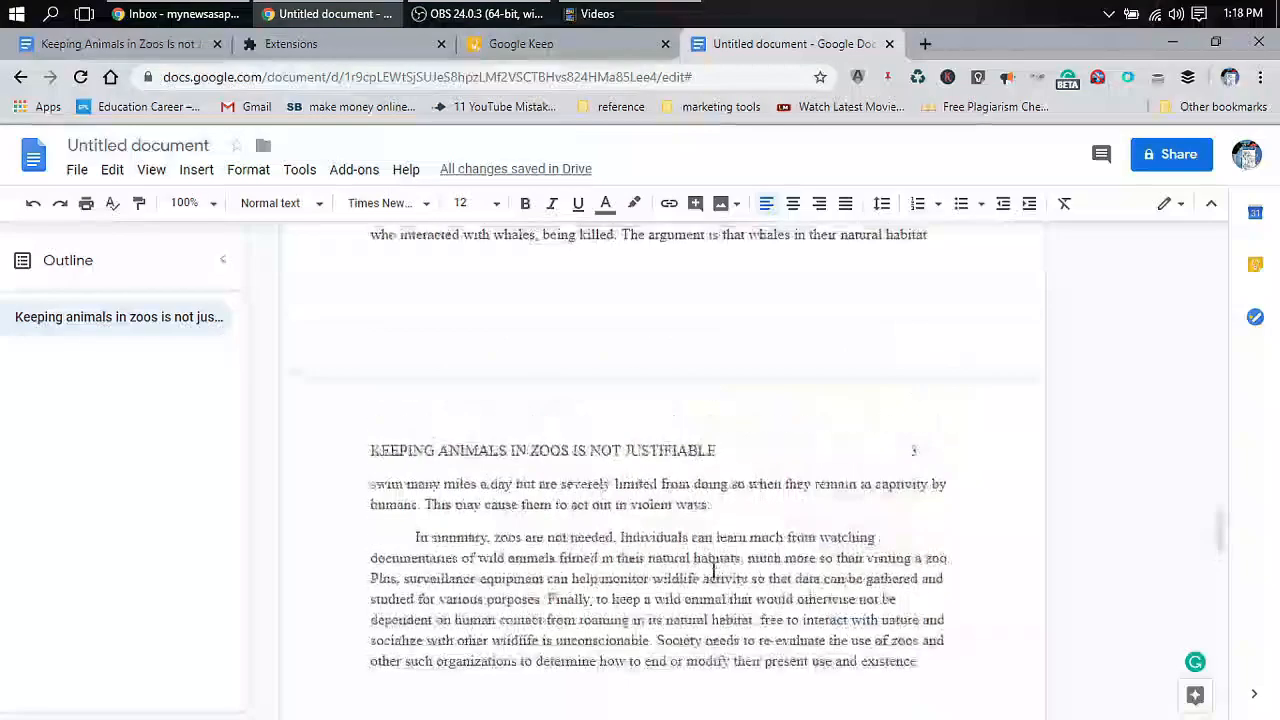
pyautogui.scroll(15, 713, 569)
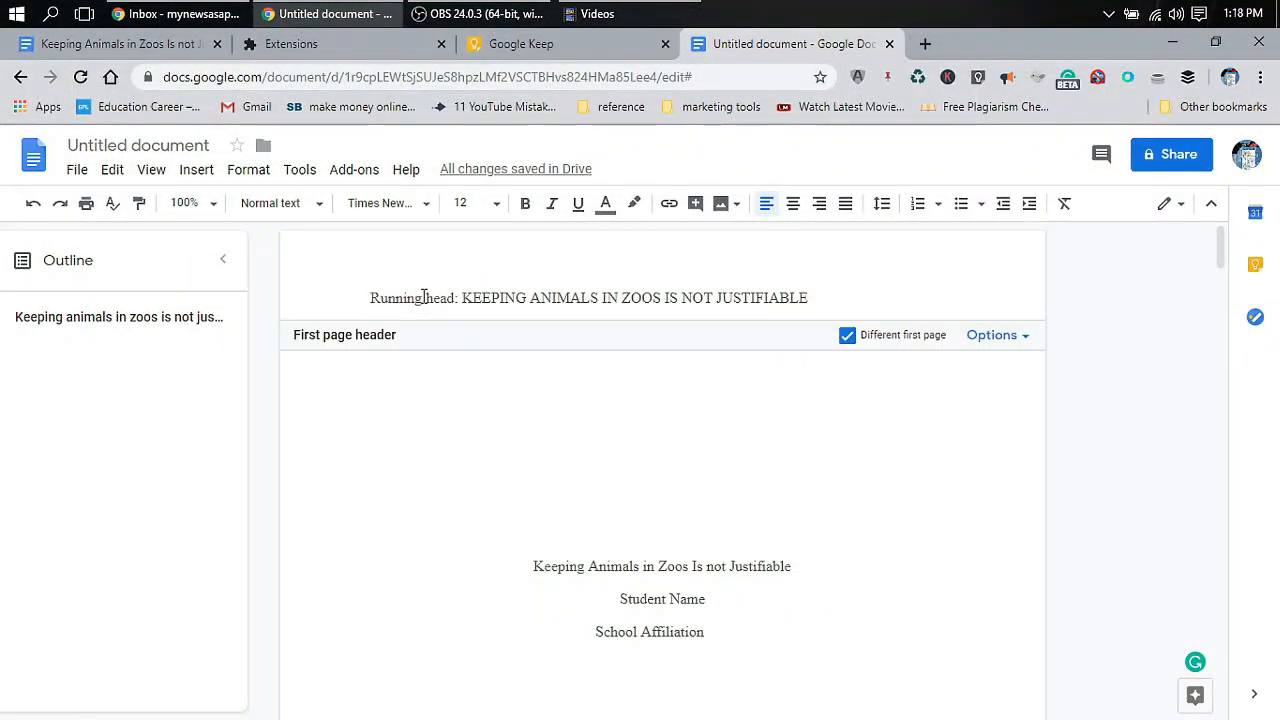
pyautogui.click(684, 498)
pyautogui.scroll(-3, 686, 512)
pyautogui.scroll(-10, 686, 512)
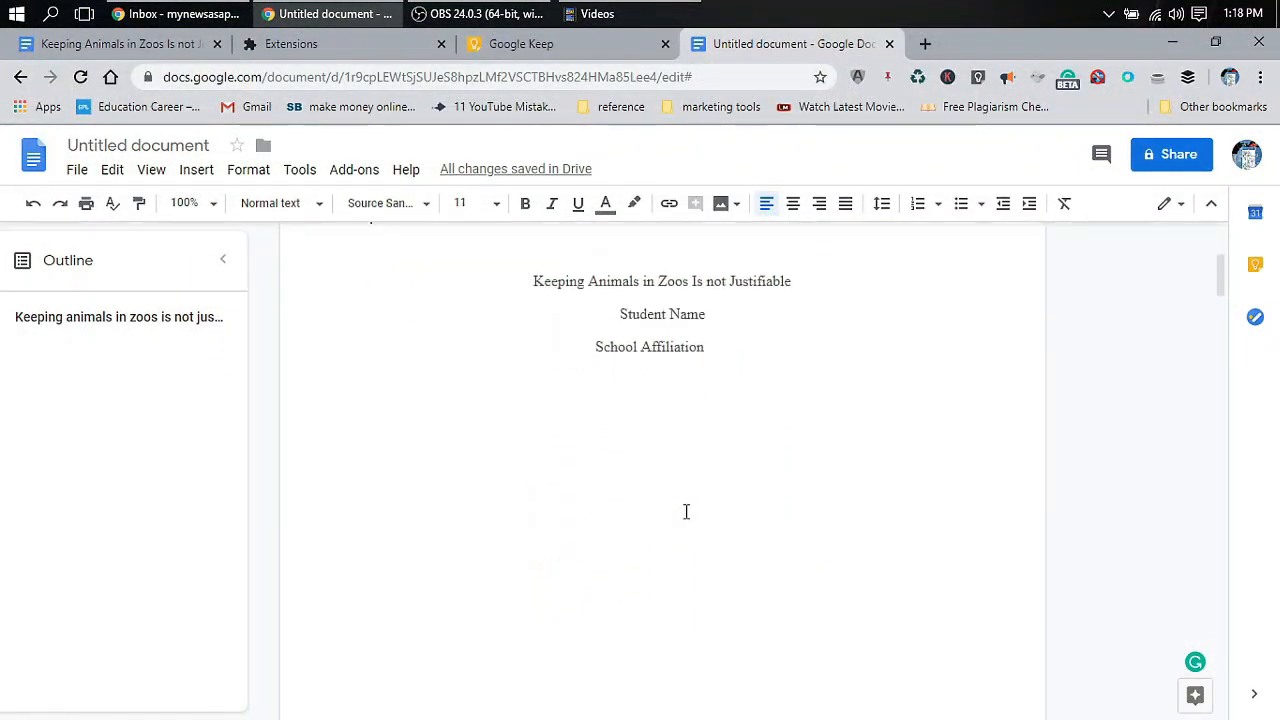
pyautogui.scroll(-2, 686, 496)
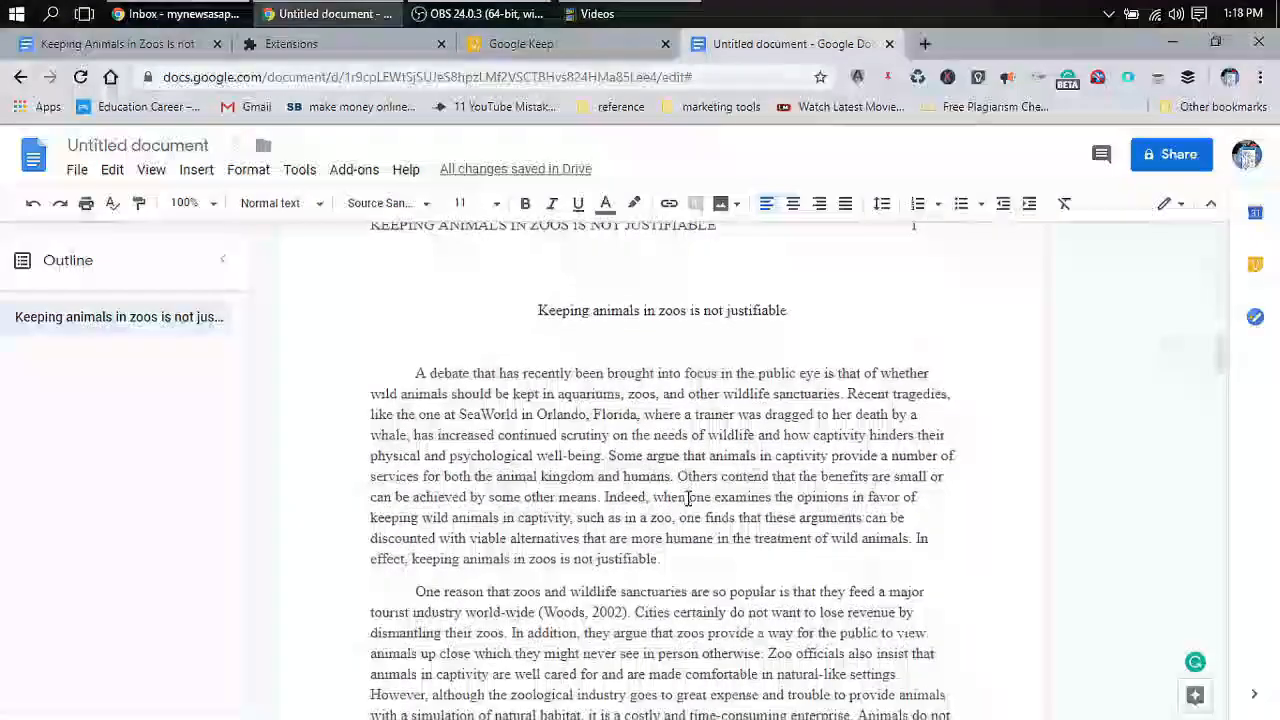
pyautogui.scroll(-4, 724, 497)
pyautogui.scroll(-12, 724, 497)
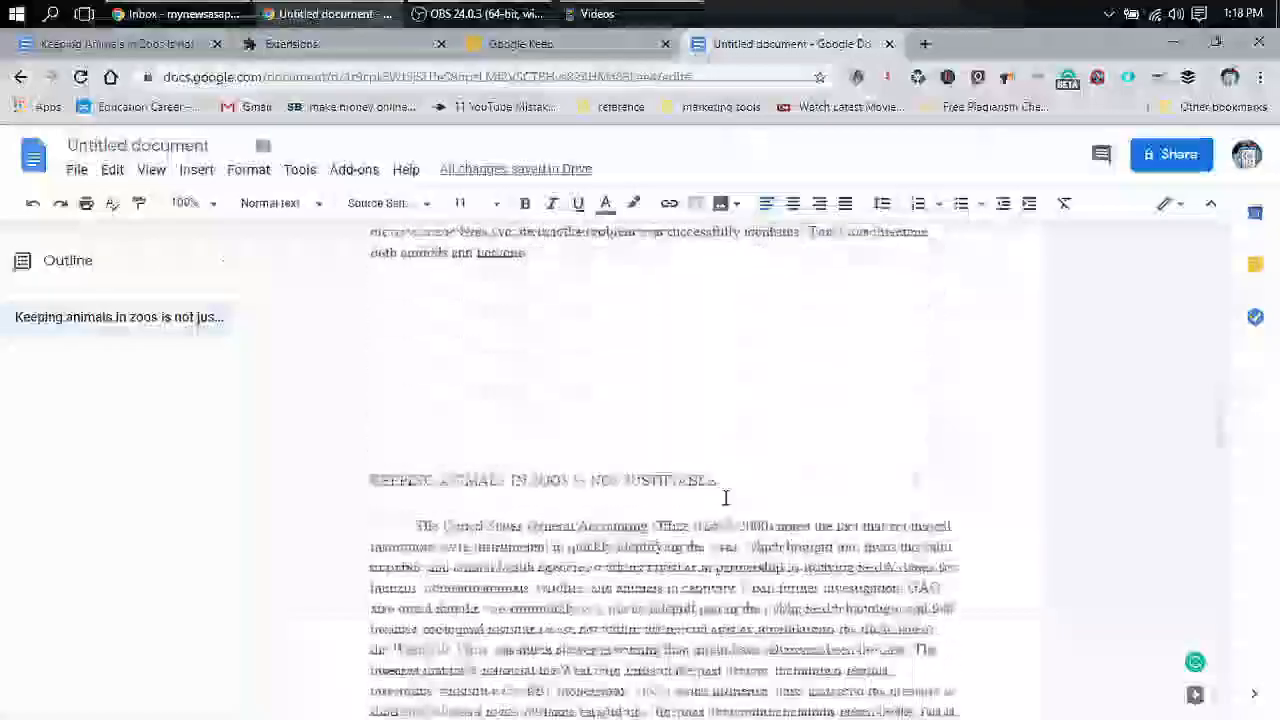
pyautogui.scroll(-15, 724, 497)
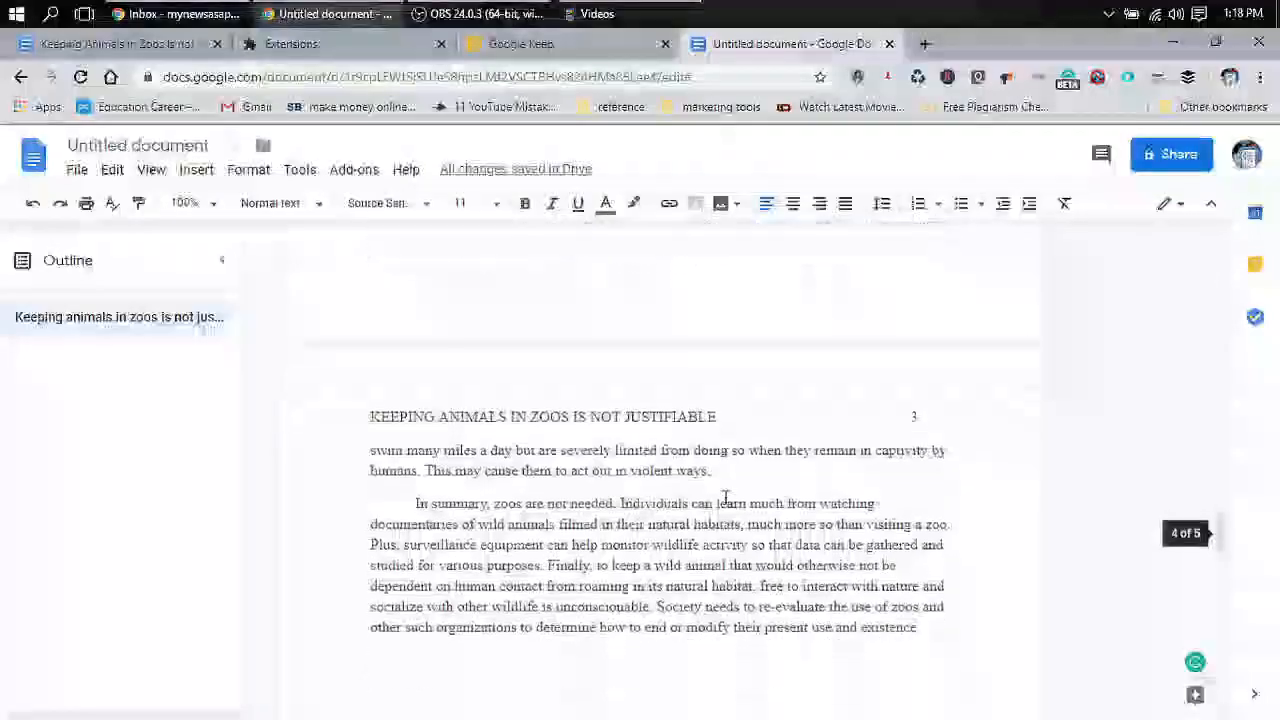
pyautogui.scroll(-3, 726, 497)
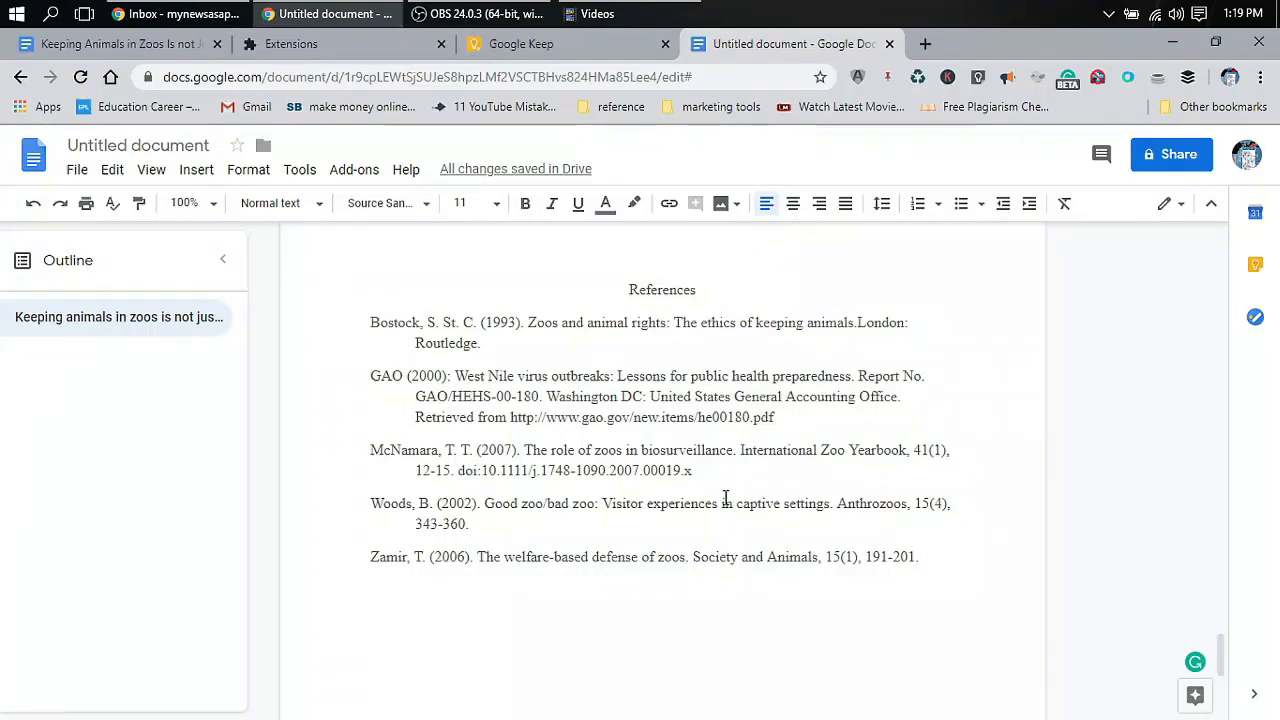
# Select the whole document and set its line spacing to Double
pyautogui.hotkey('ctrl', 'a')
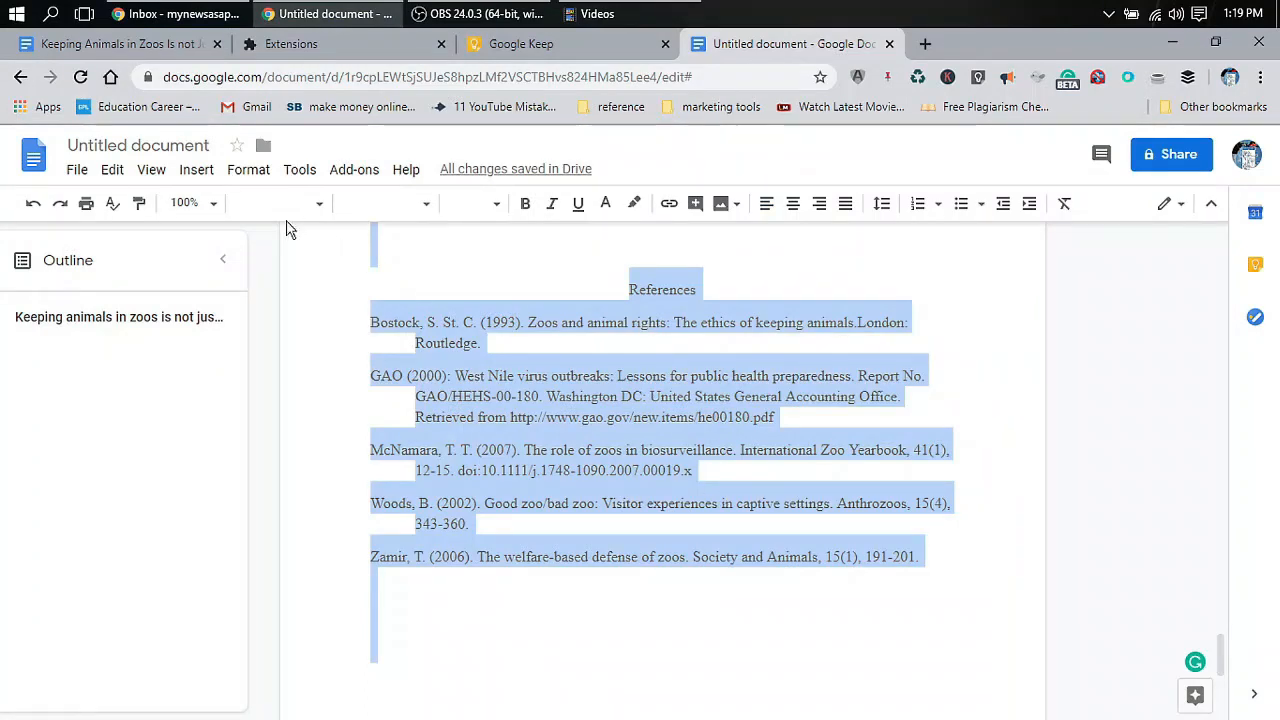
pyautogui.click(249, 172)
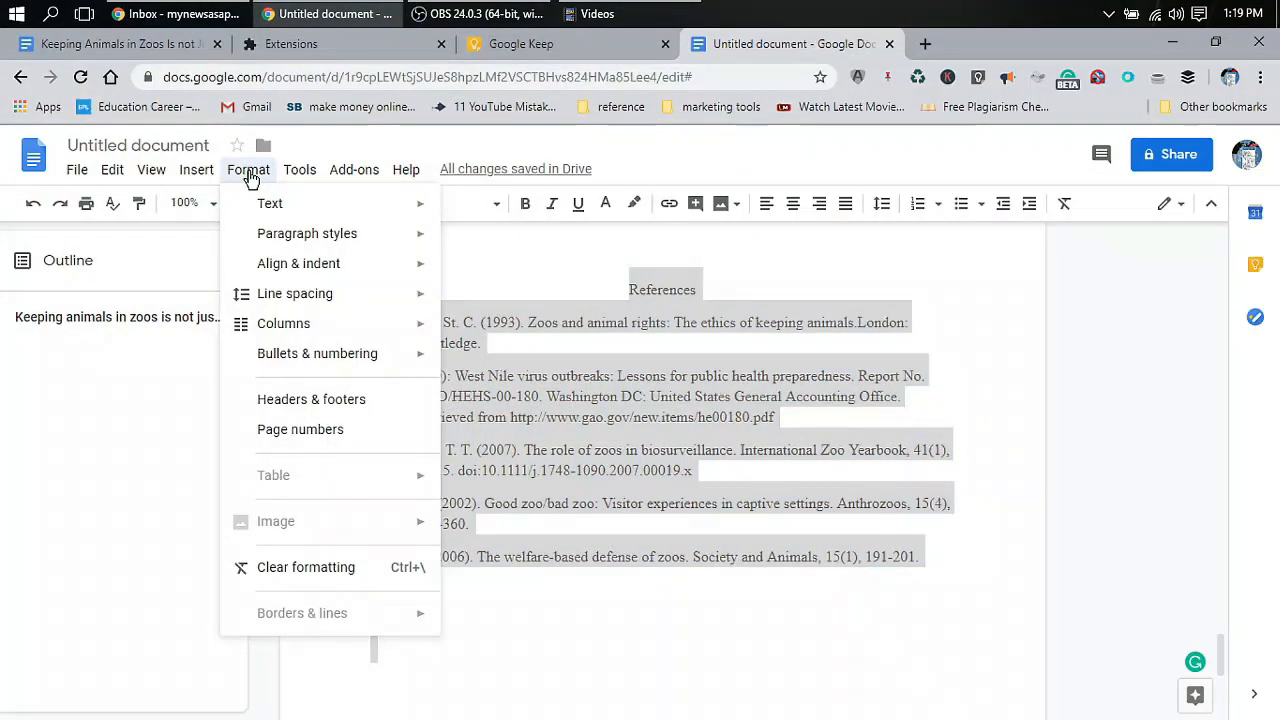
pyautogui.moveTo(292, 245)
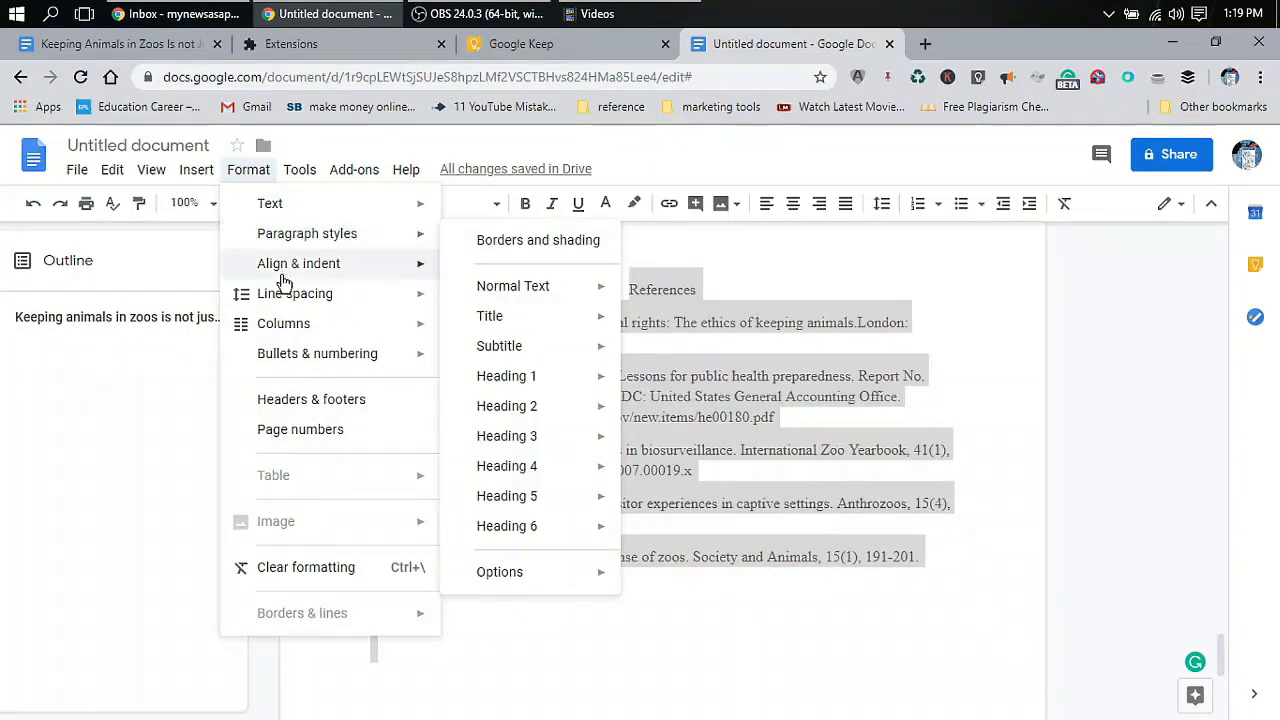
pyautogui.moveTo(292, 300)
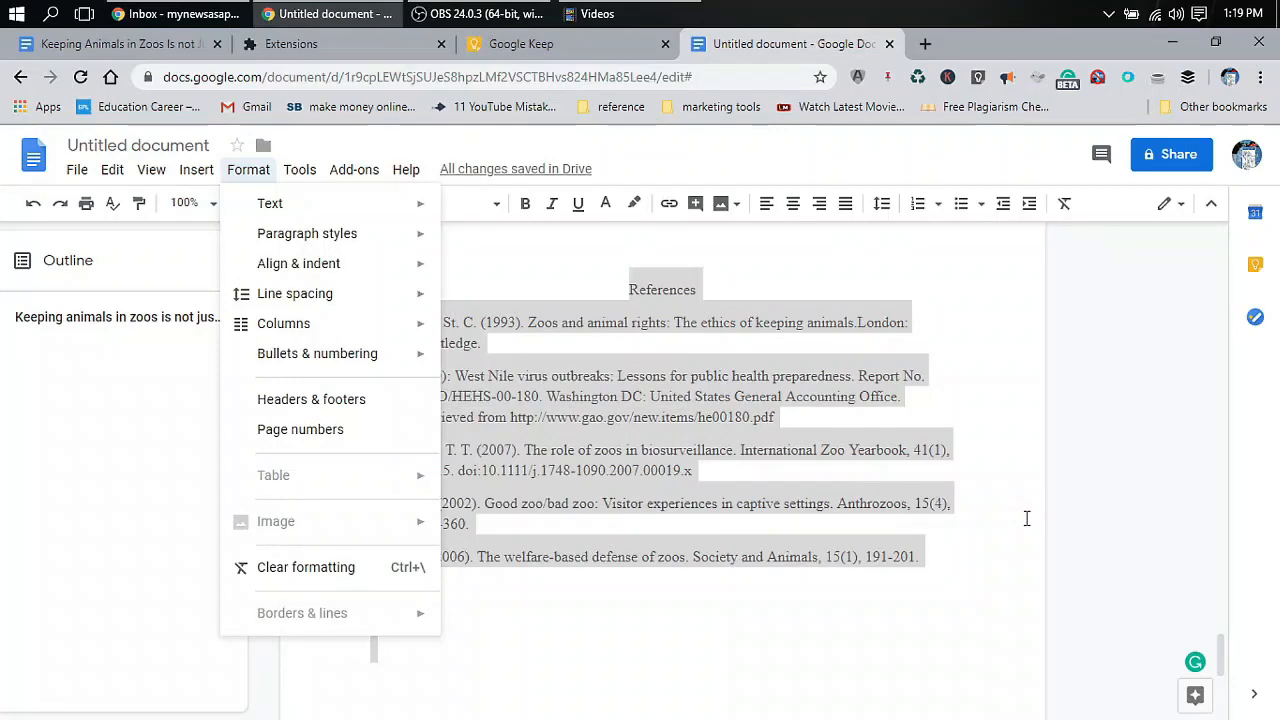
pyautogui.scroll(10, 1066, 511)
pyautogui.scroll(15, 990, 482)
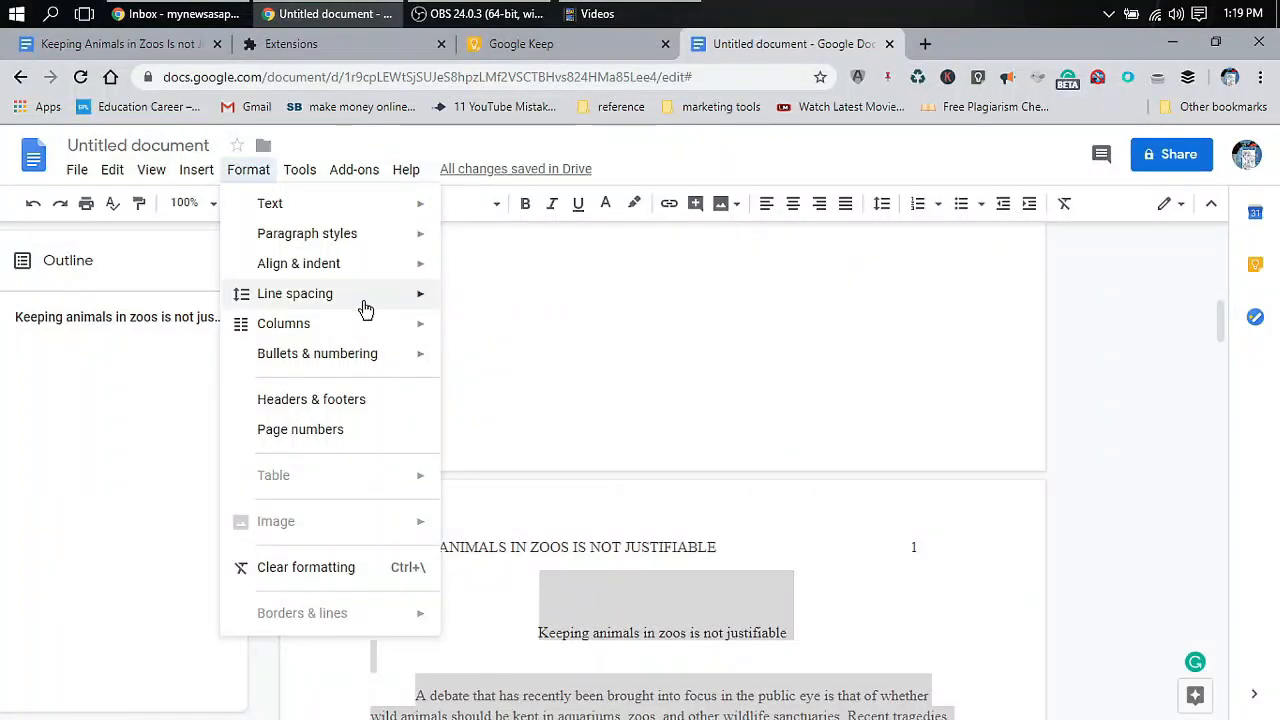
pyautogui.moveTo(360, 308)
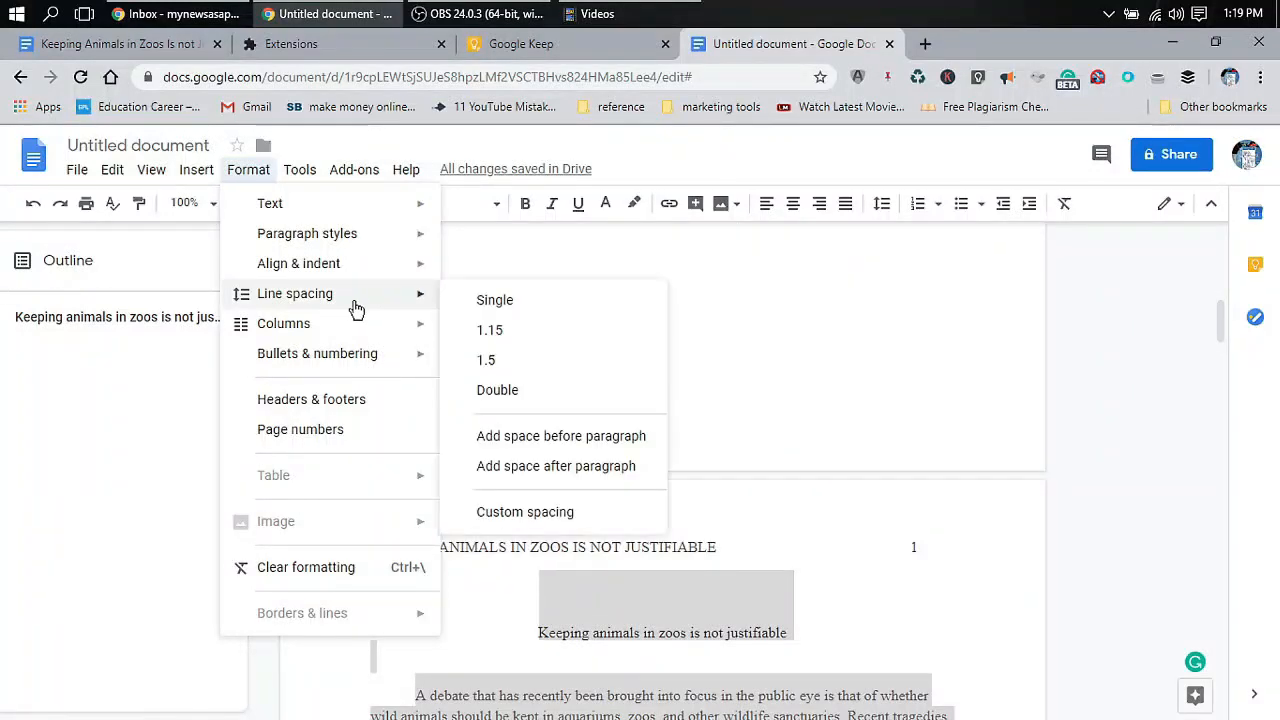
pyautogui.click(523, 395)
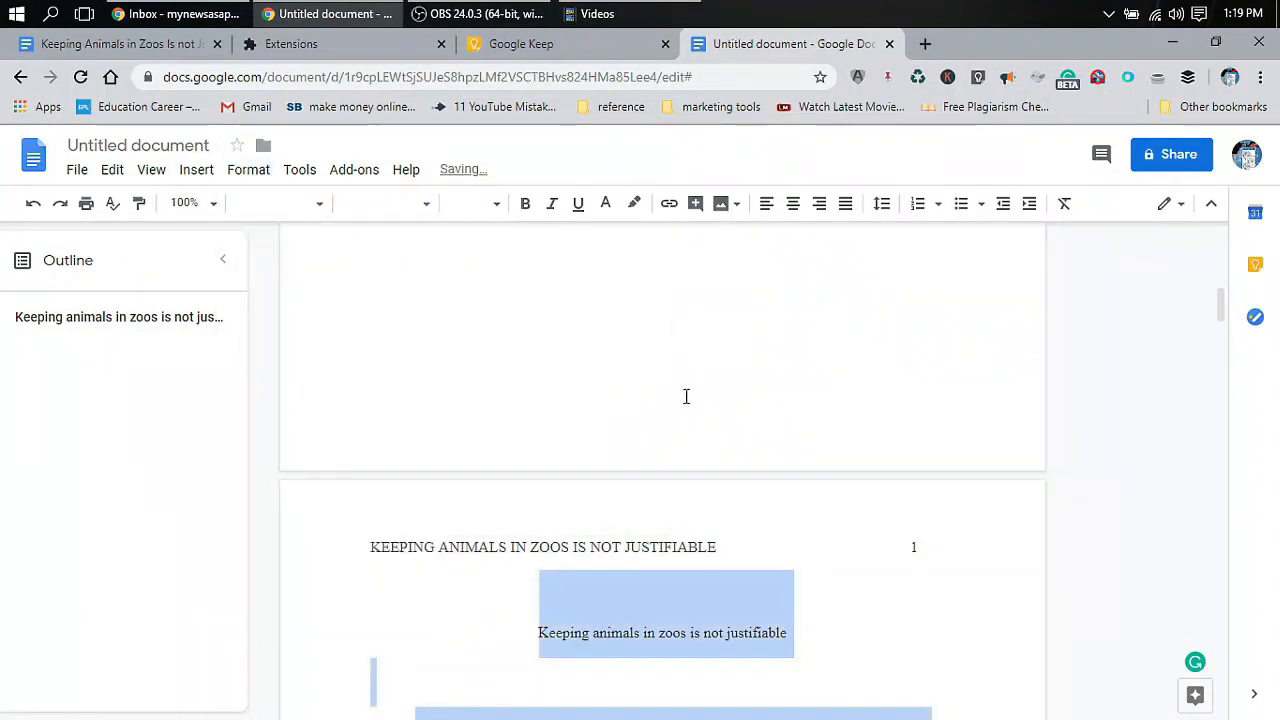
pyautogui.scroll(5, 726, 386)
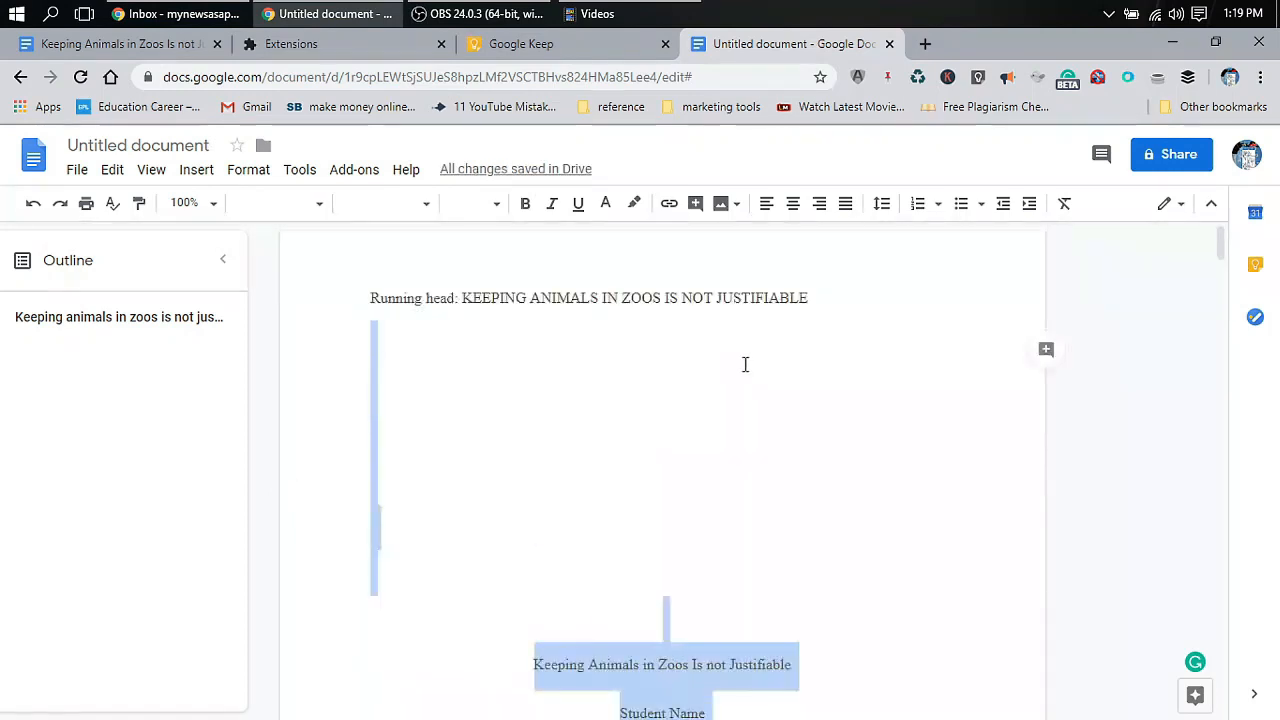
pyautogui.scroll(-2, 746, 363)
pyautogui.scroll(-8, 746, 363)
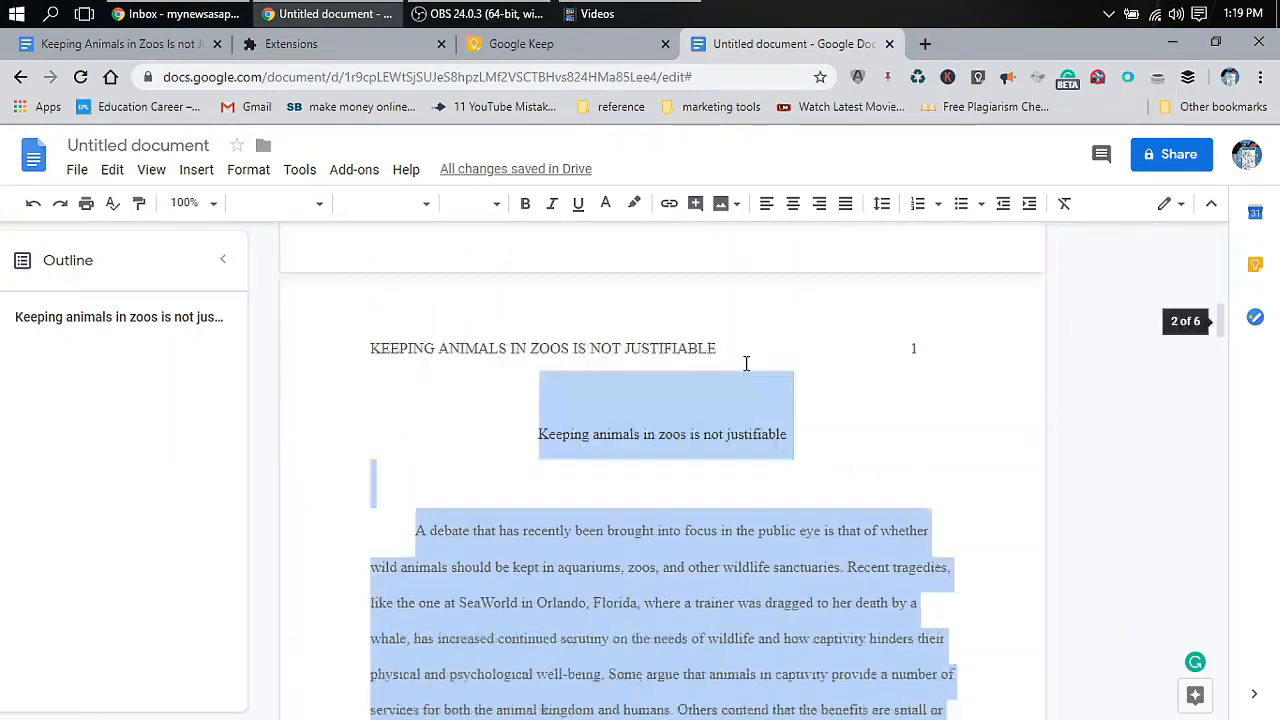
pyautogui.click(725, 395)
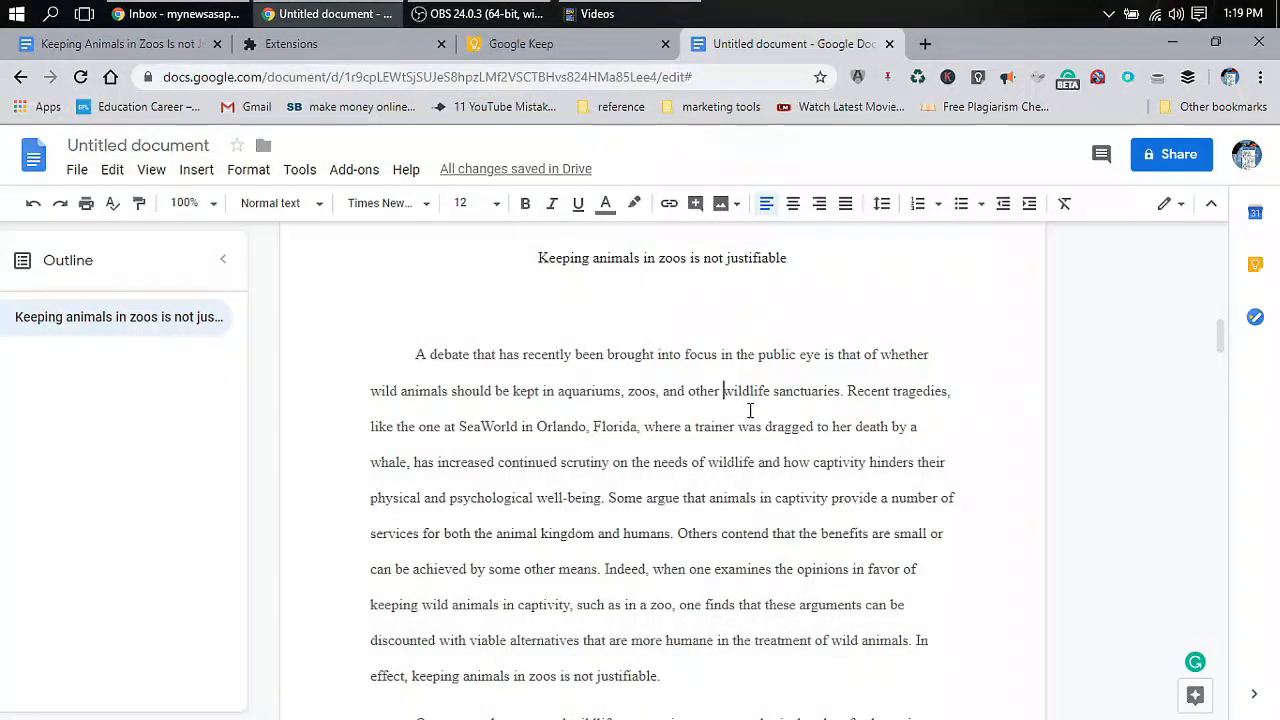
pyautogui.scroll(-10, 749, 414)
pyautogui.scroll(-15, 757, 408)
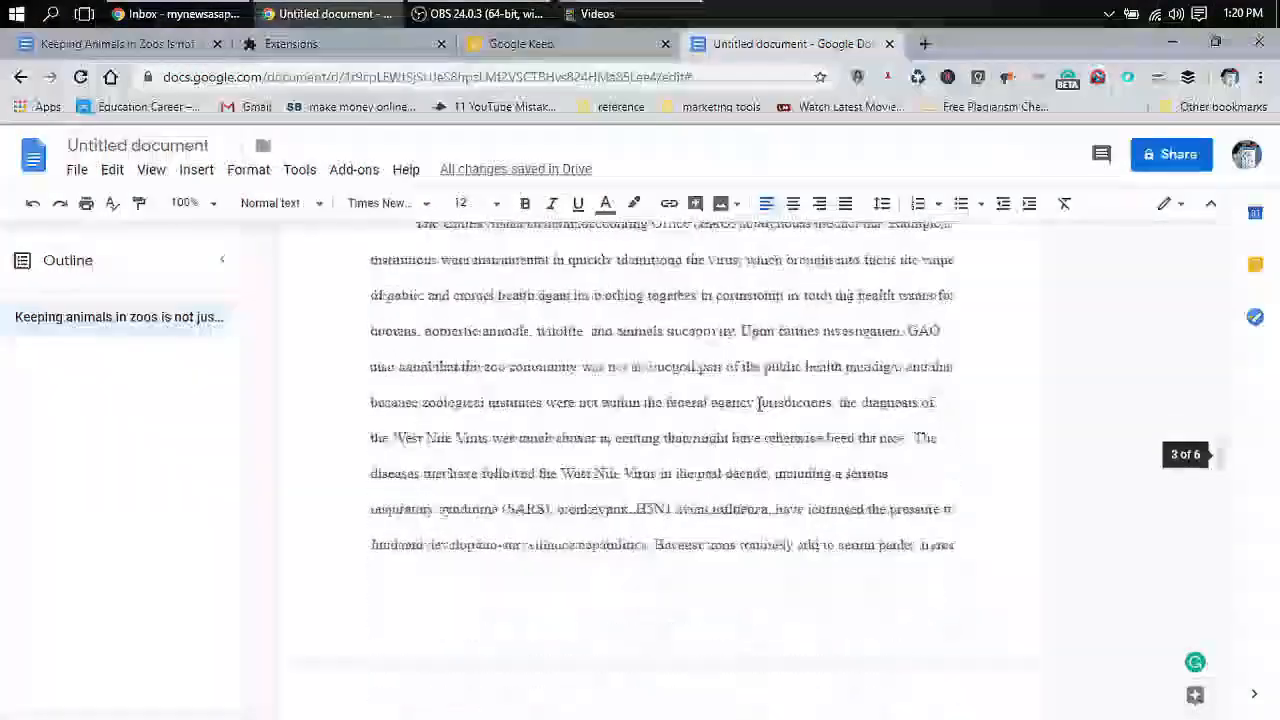
pyautogui.scroll(-15, 759, 404)
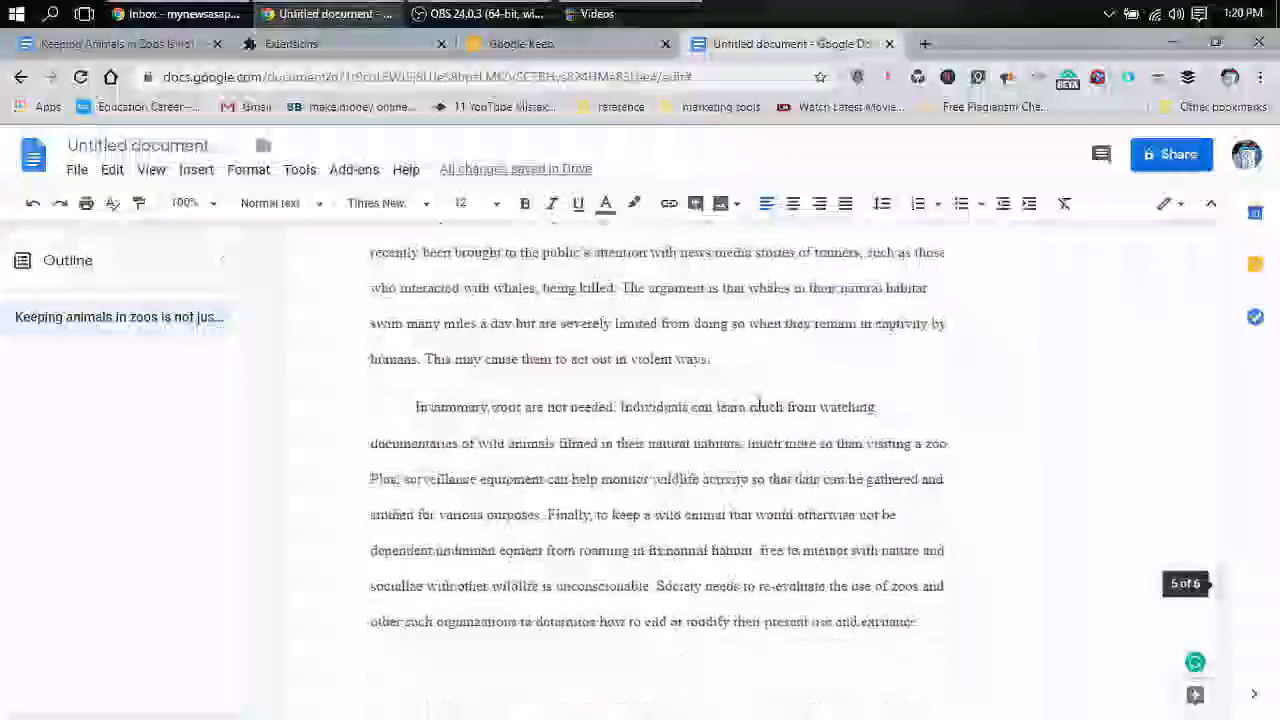
pyautogui.scroll(-4, 759, 404)
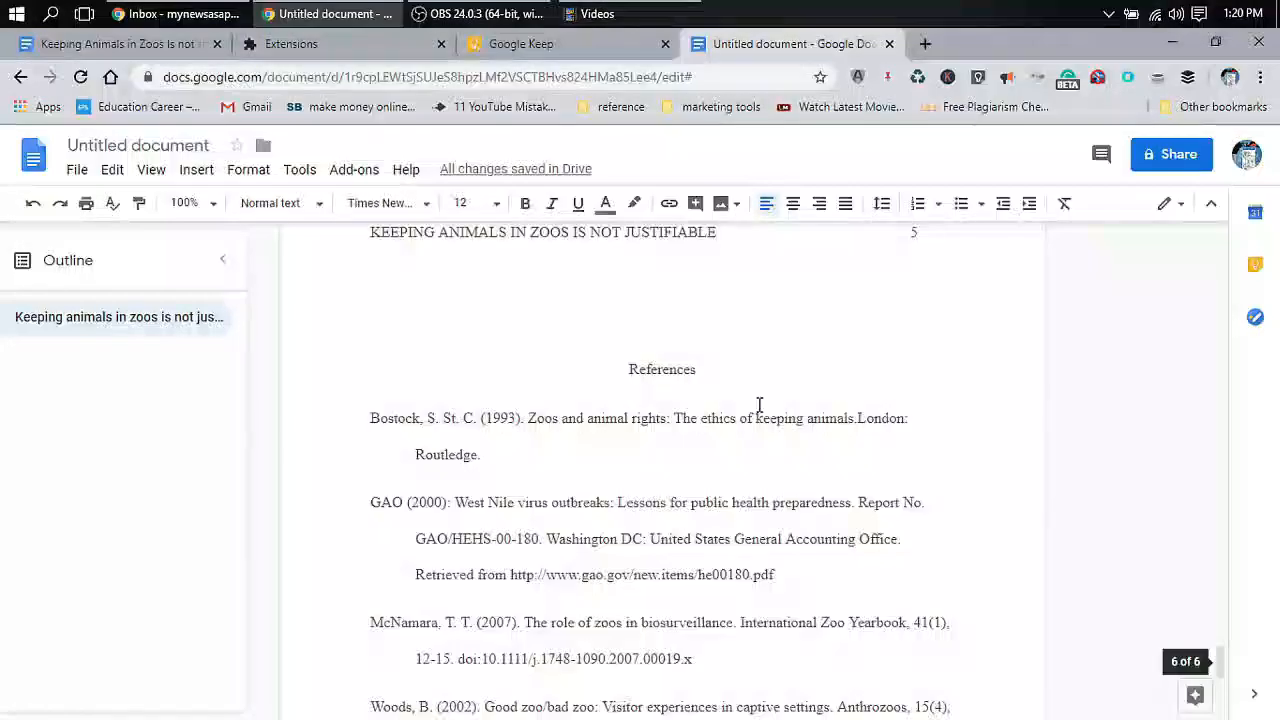
pyautogui.scroll(-3, 759, 404)
pyautogui.scroll(10, 759, 404)
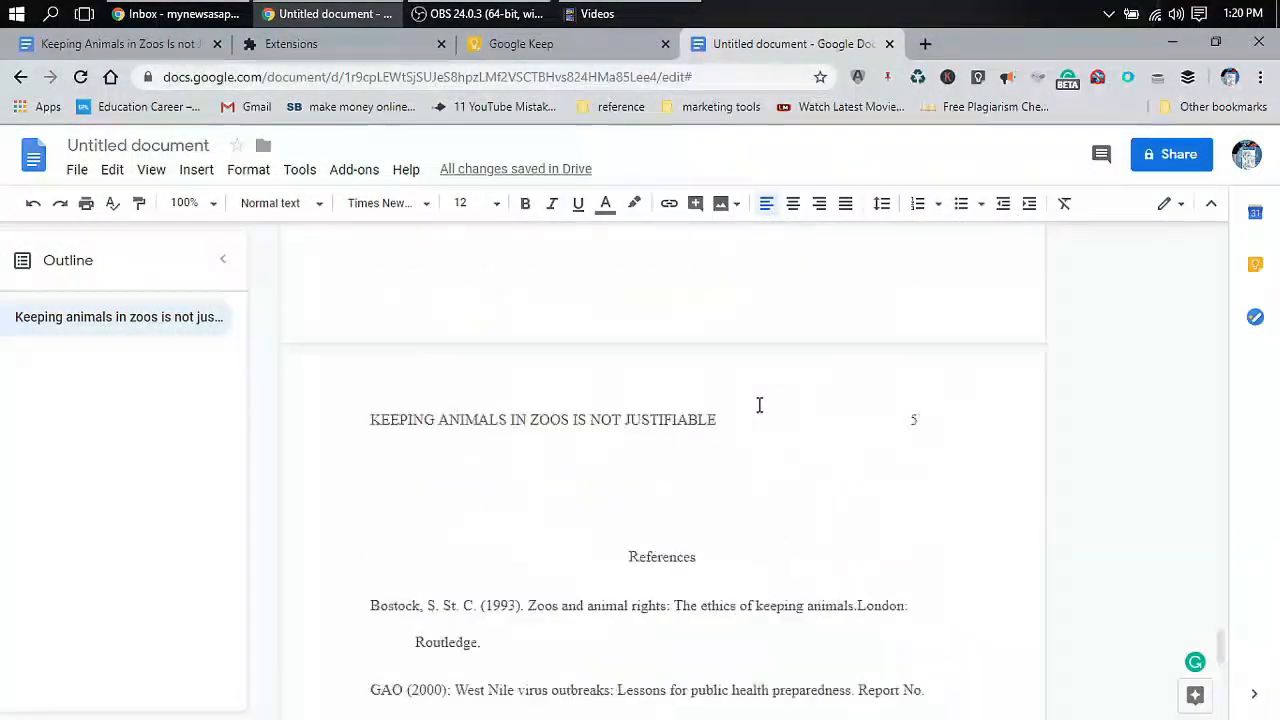
pyautogui.scroll(15, 759, 404)
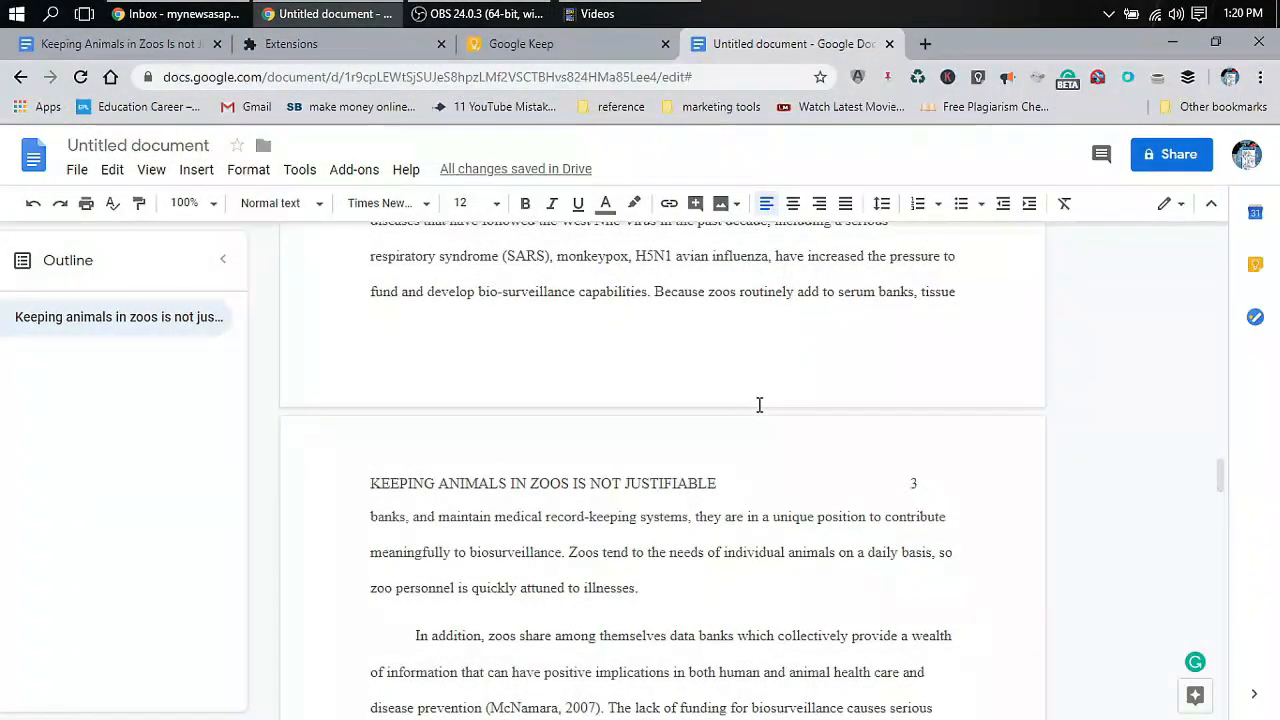
pyautogui.scroll(3, 759, 404)
pyautogui.scroll(3, 759, 404)
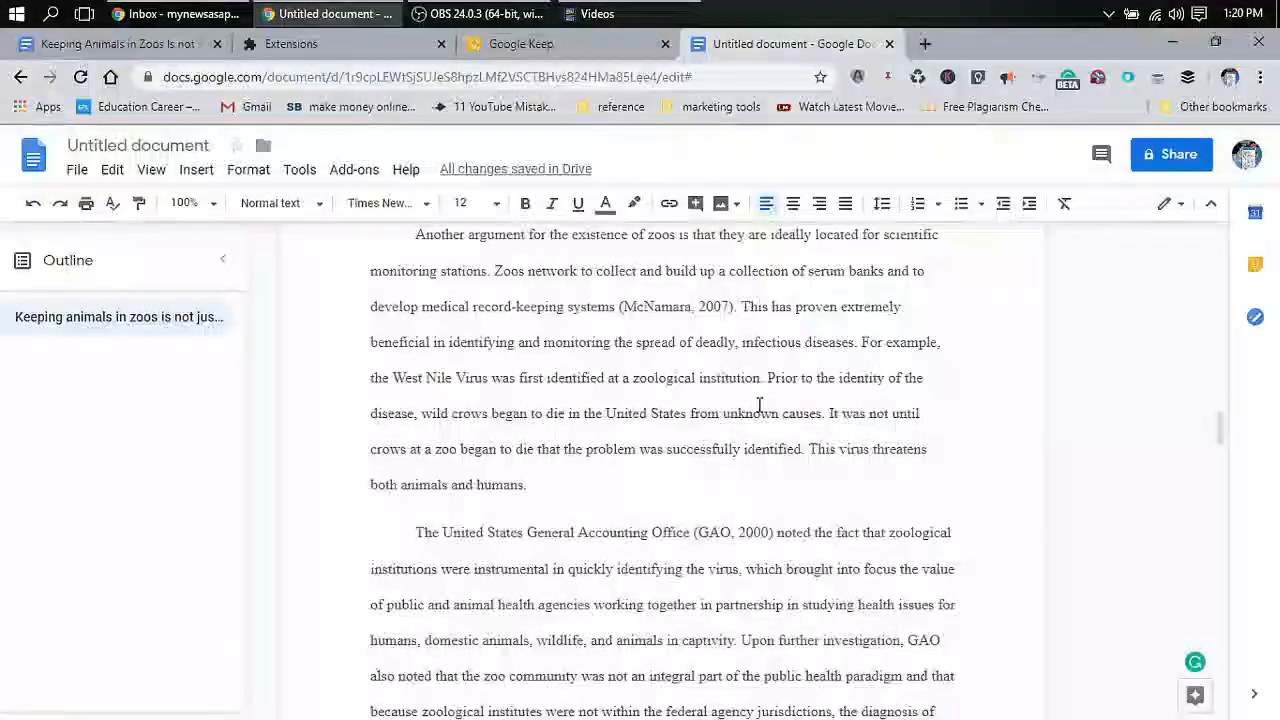
pyautogui.scroll(3, 759, 404)
pyautogui.scroll(10, 759, 404)
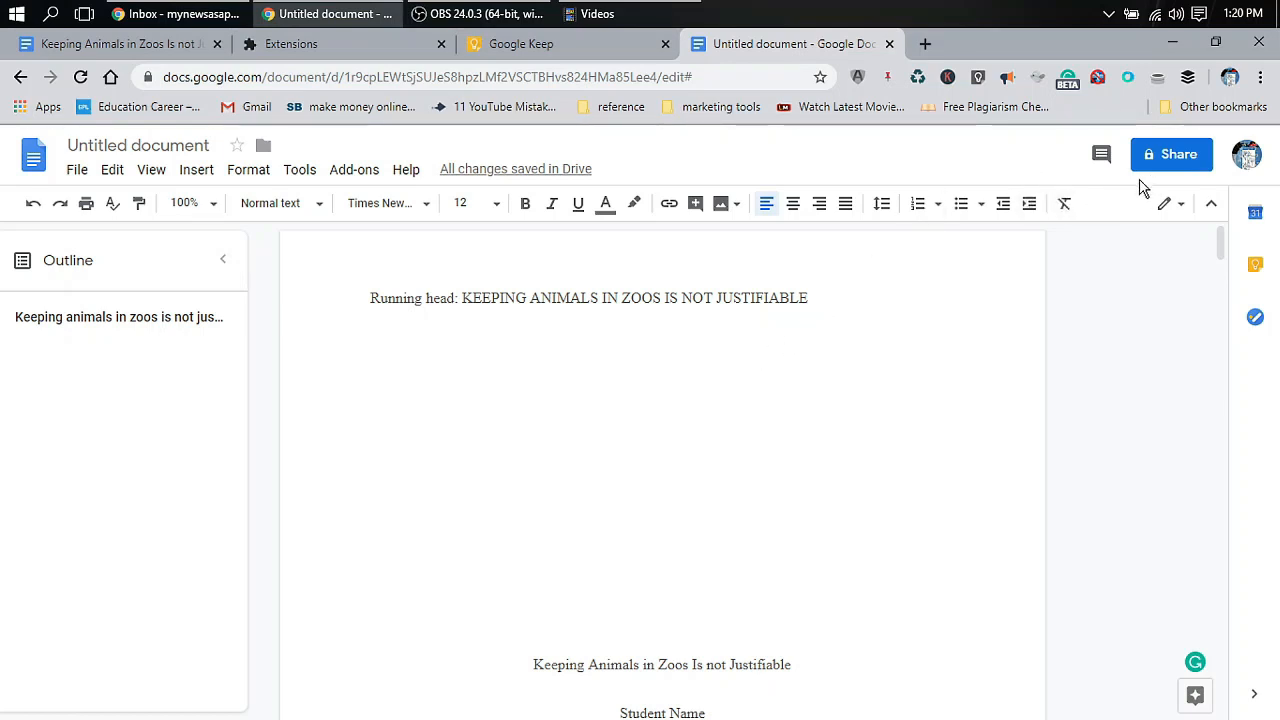
# Rename 'Untitled document' to 'Keeping Animals in Zoos Is not Justifiable'
pyautogui.click(193, 145)
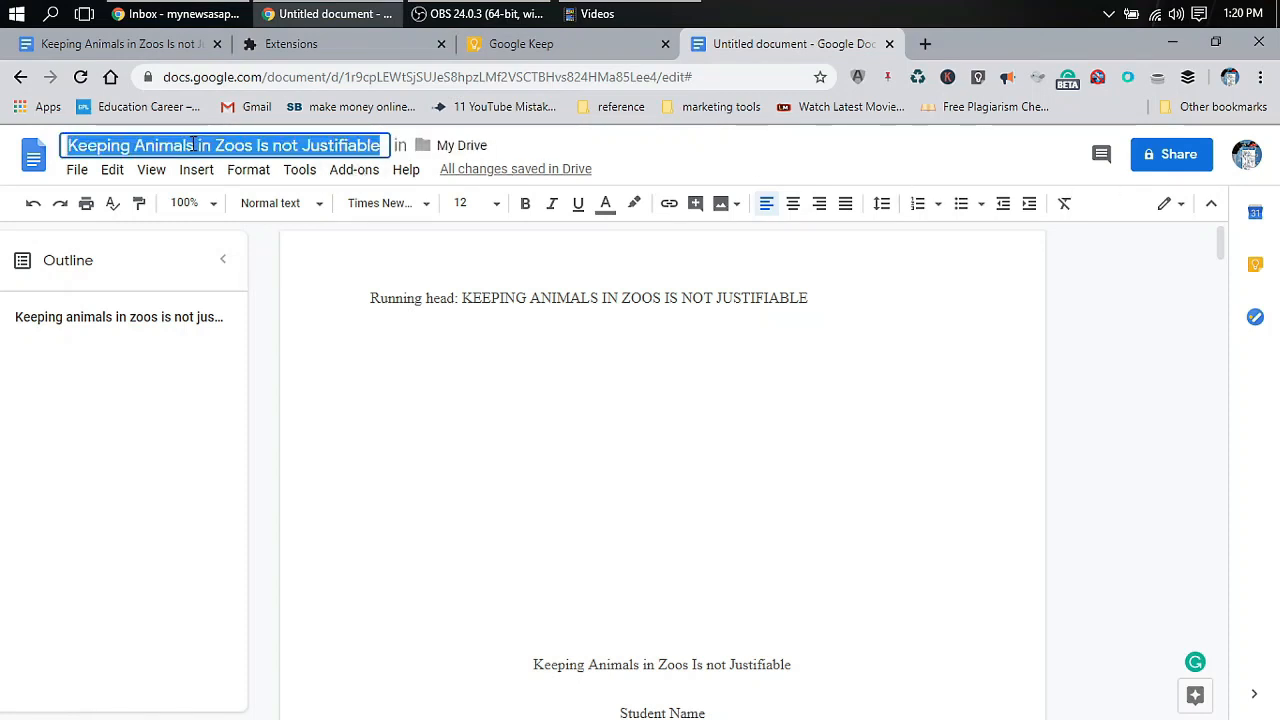
pyautogui.click(376, 277)
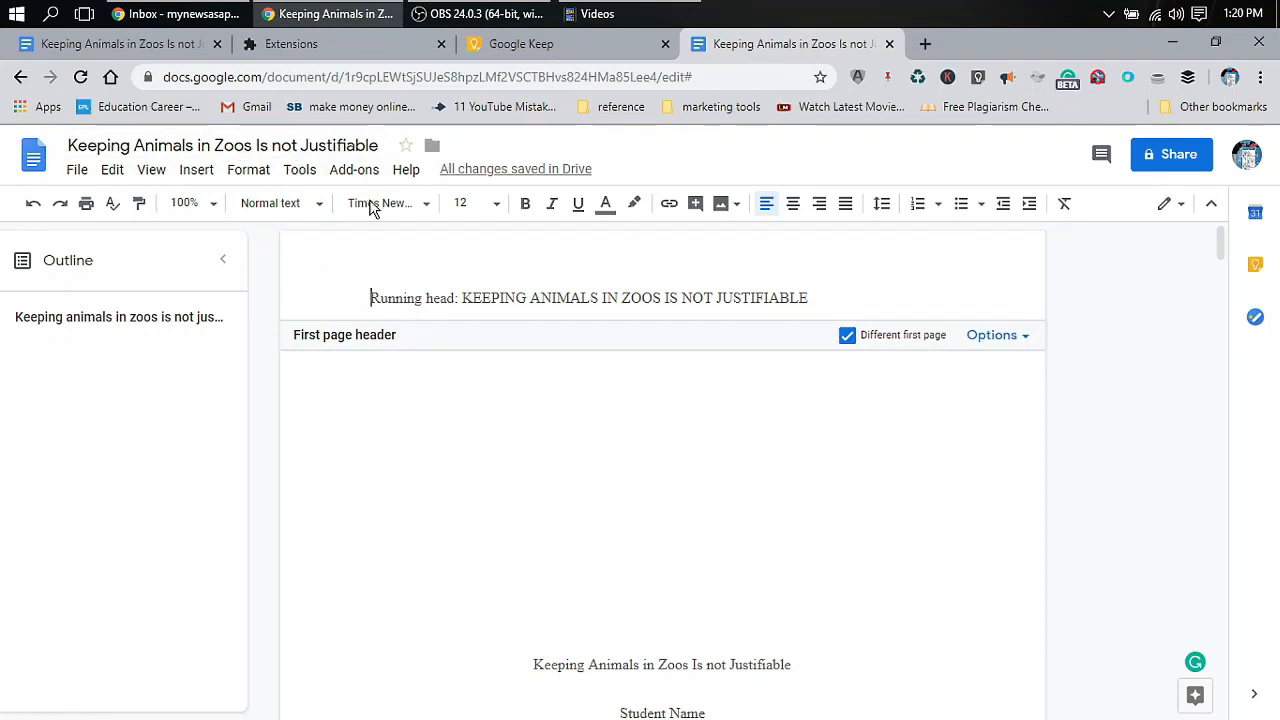
pyautogui.click(594, 429)
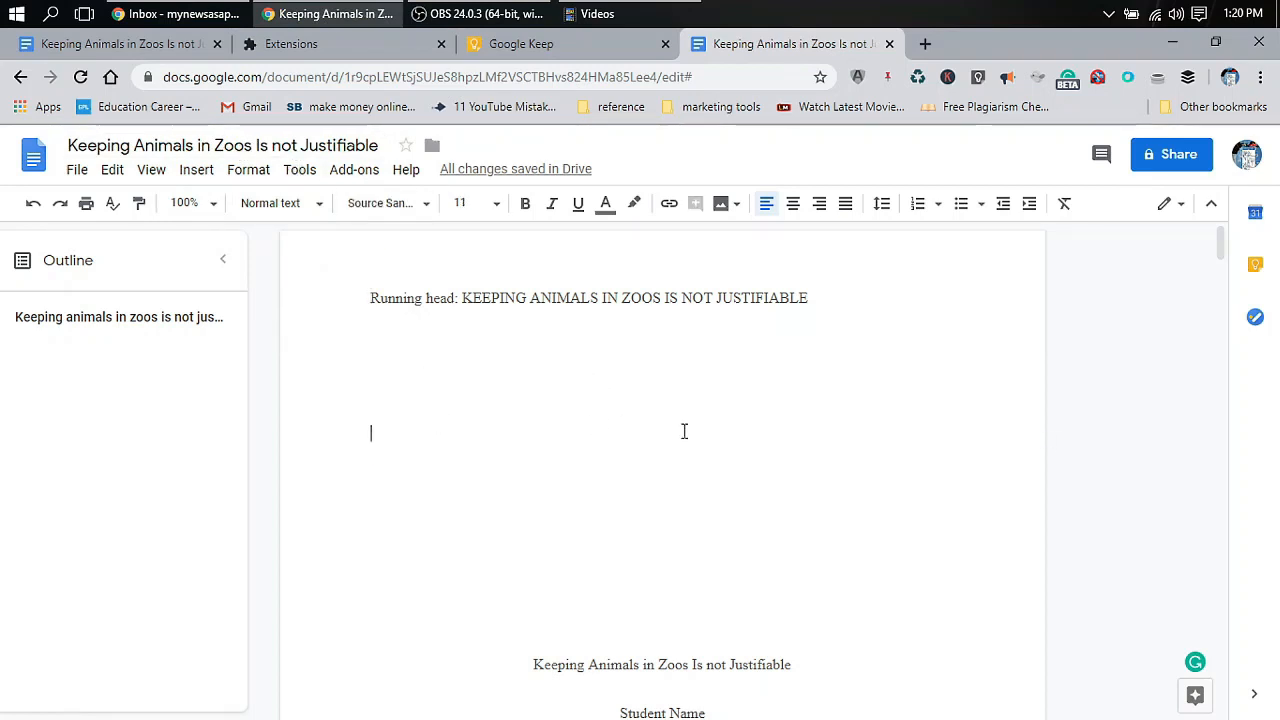
pyautogui.scroll(-5, 683, 429)
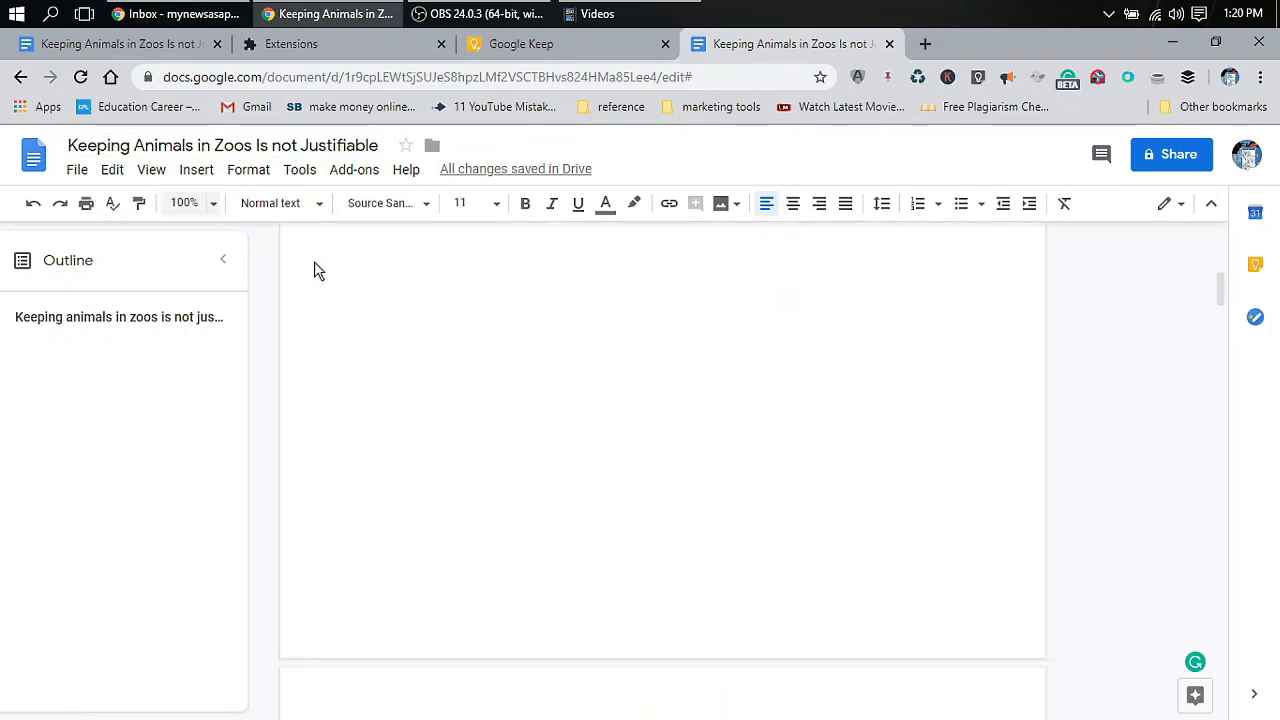
# Download the renamed essay as a Microsoft Word (.docx) file
pyautogui.click(78, 170)
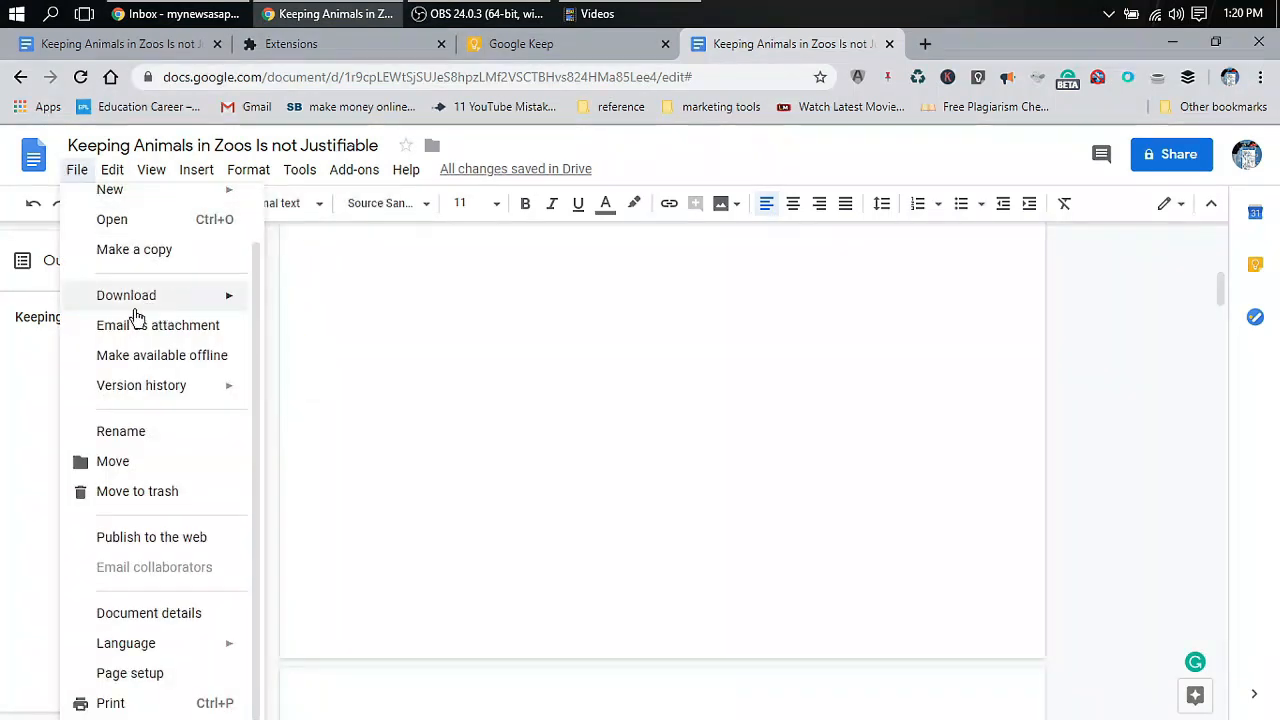
pyautogui.moveTo(176, 305)
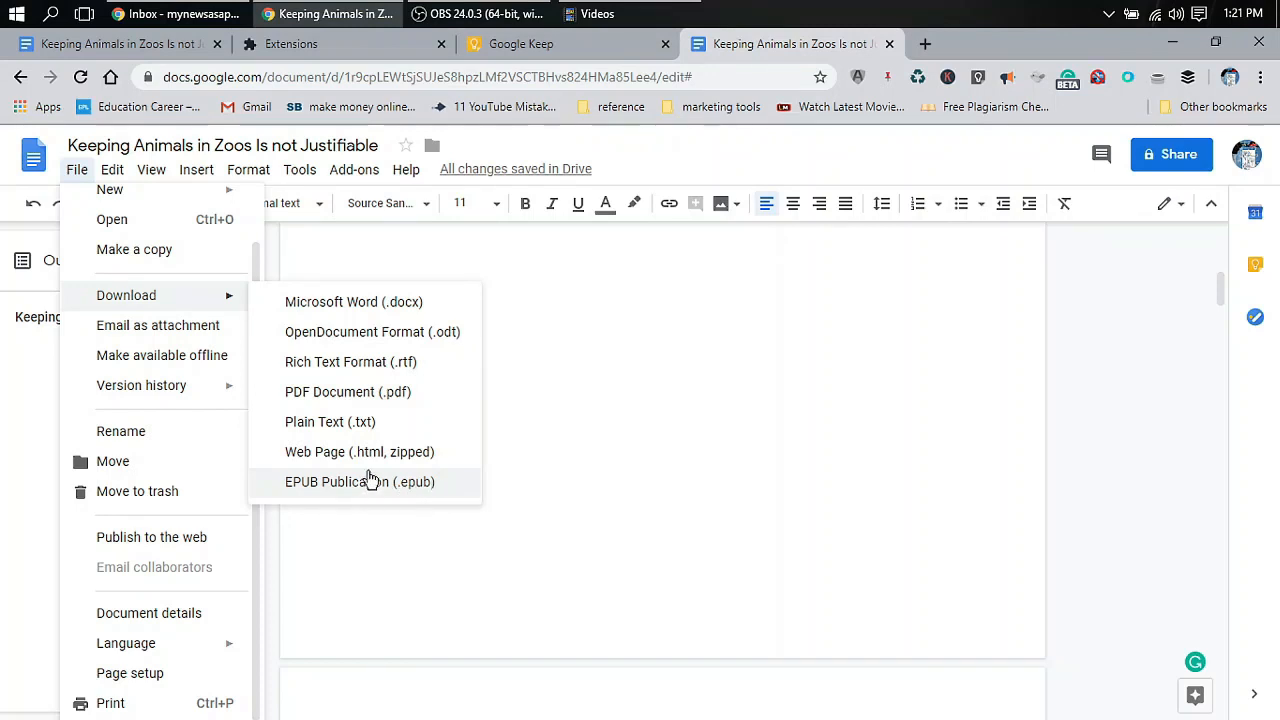
pyautogui.click(352, 303)
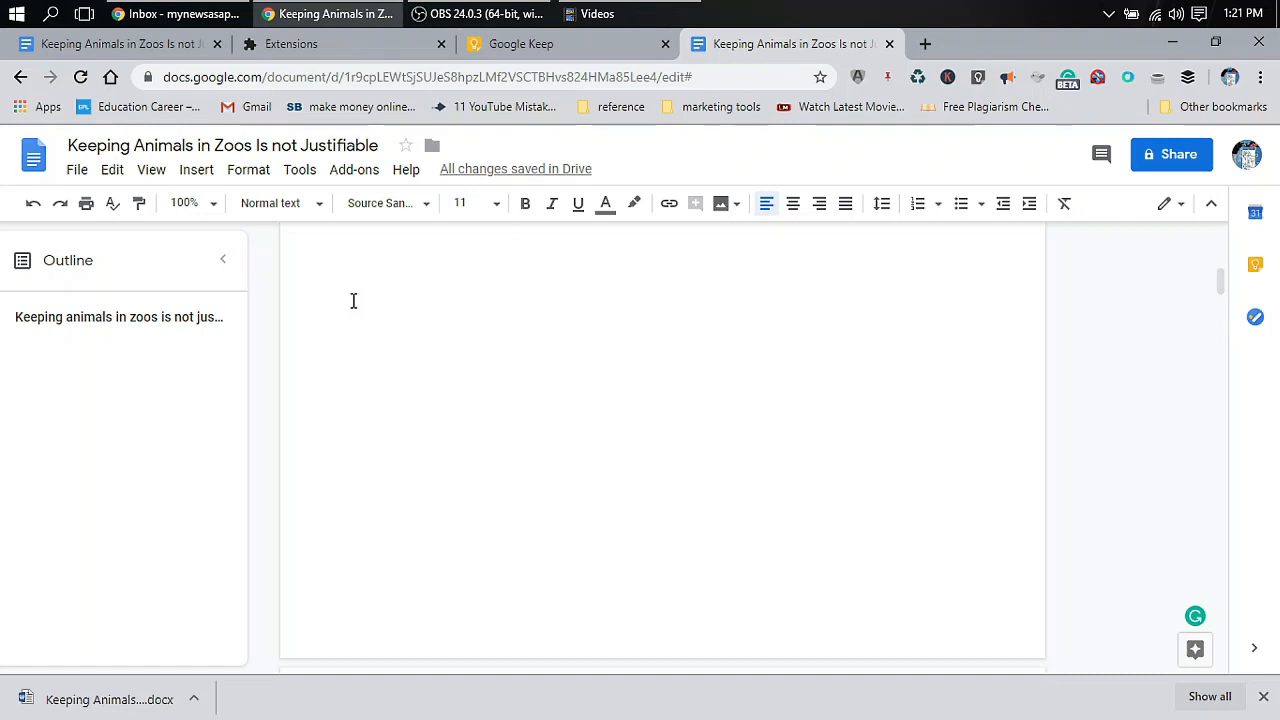
# Enter the collaborator's e-mail address in the Share dialog and start an invitation note
pyautogui.click(1152, 160)
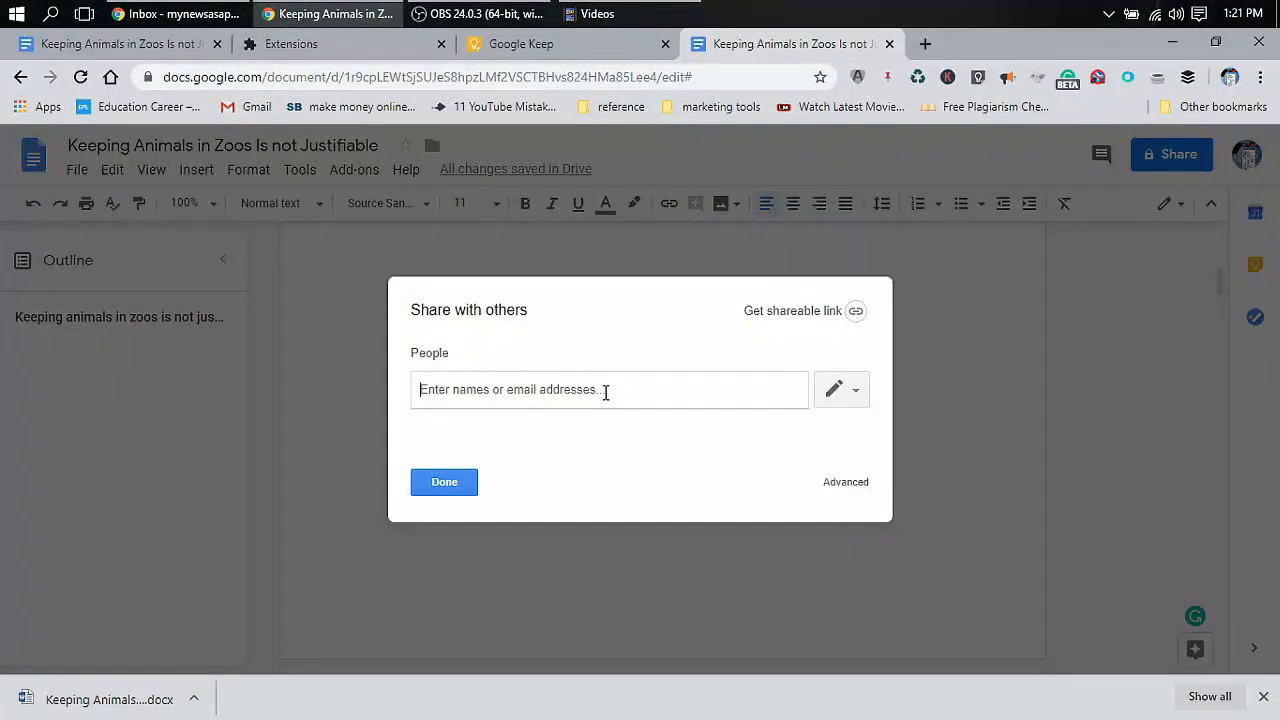
pyautogui.click(605, 392)
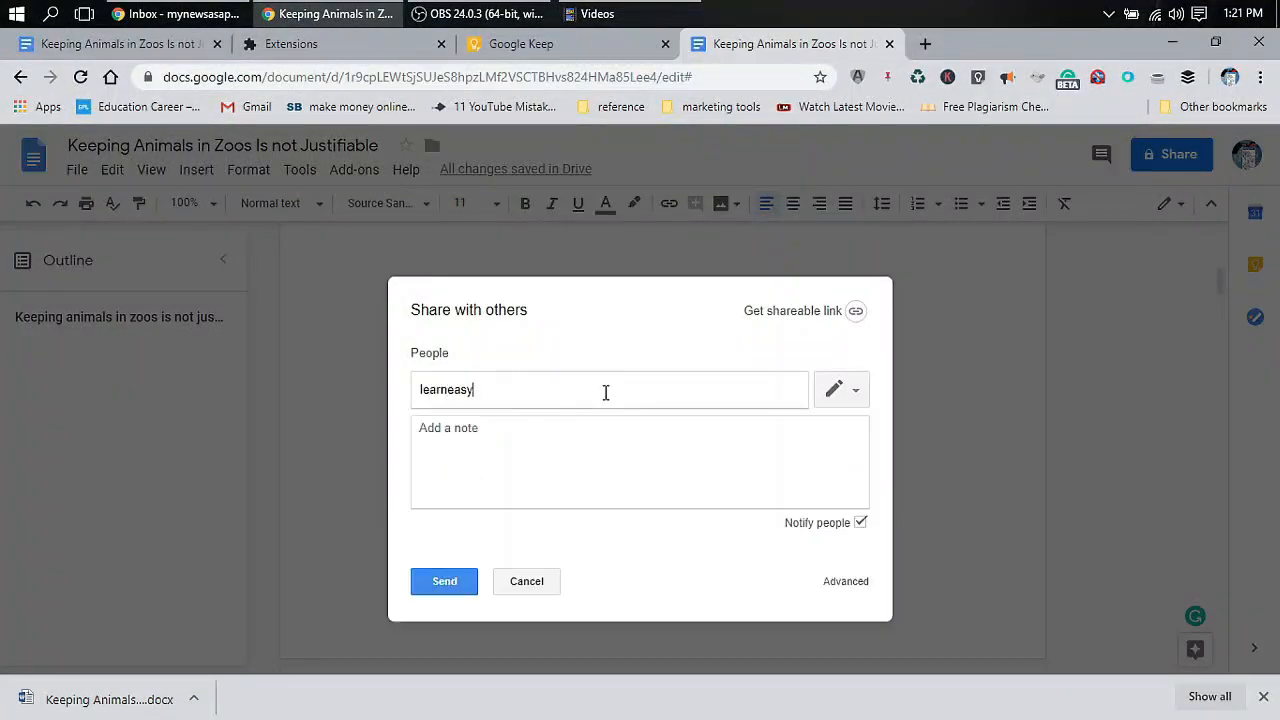
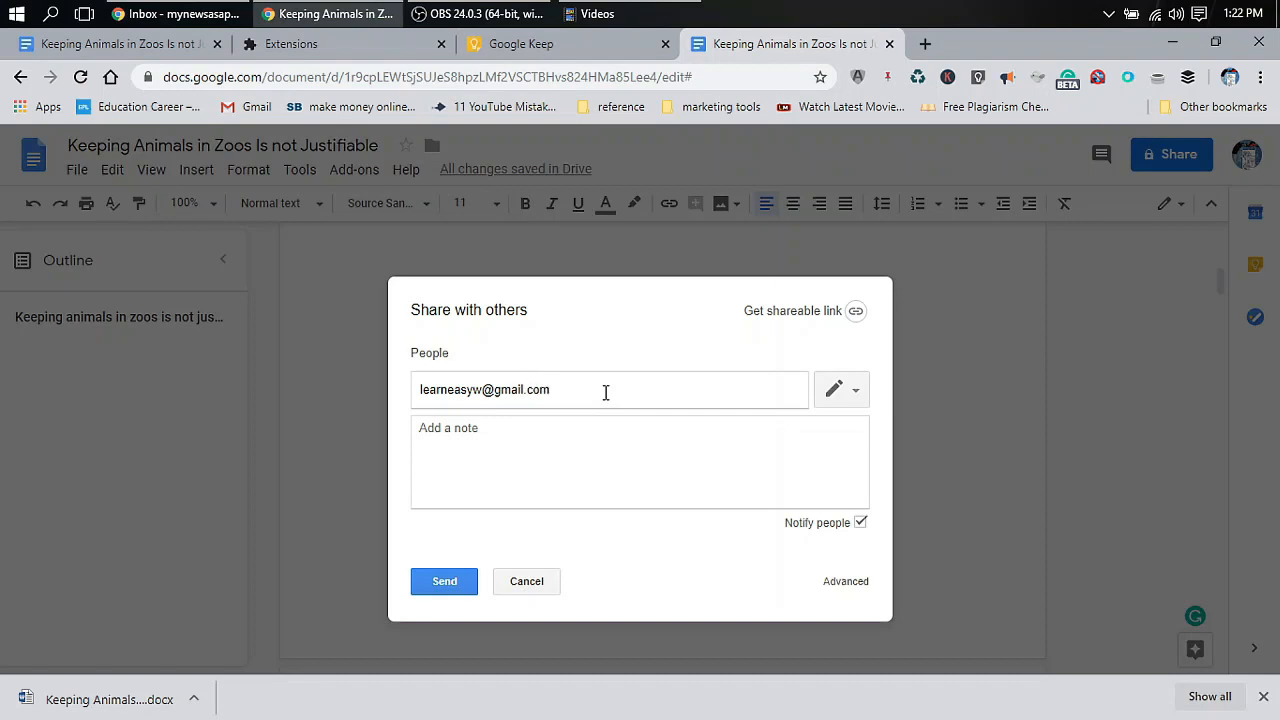
pyautogui.click(566, 457)
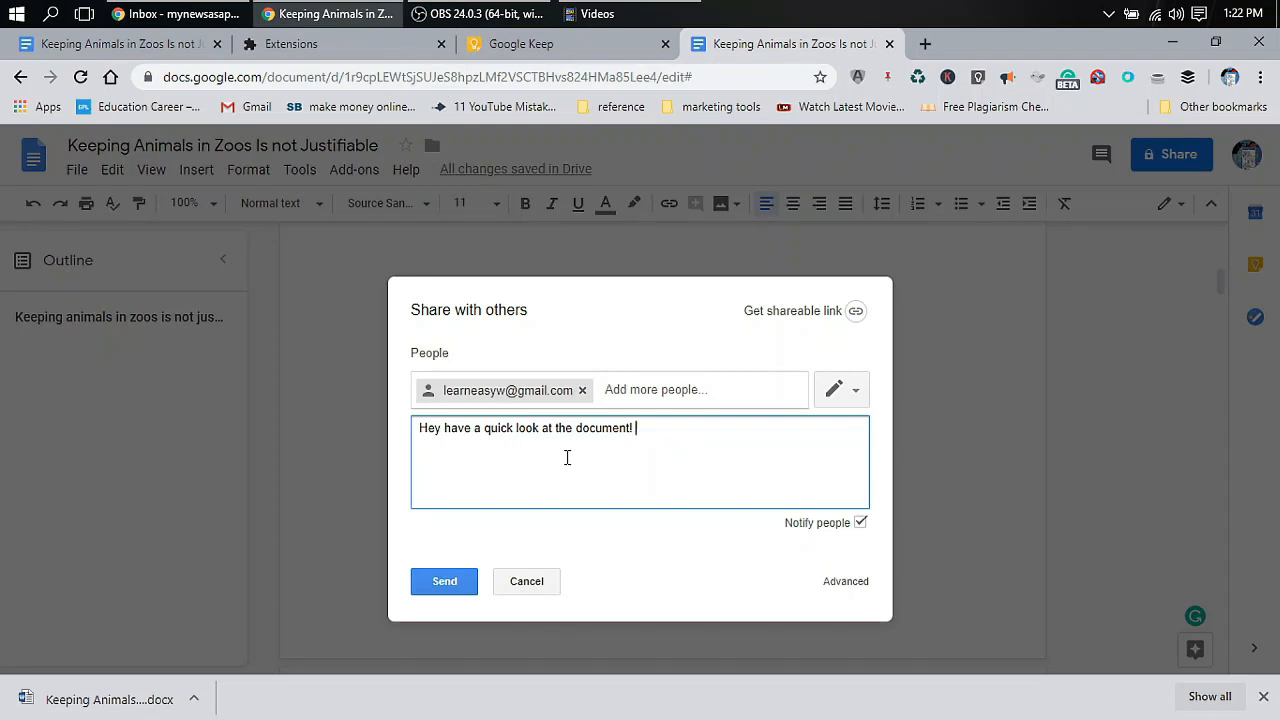
# Send the invitation with edit access and close the sharing settings
pyautogui.click(842, 583)
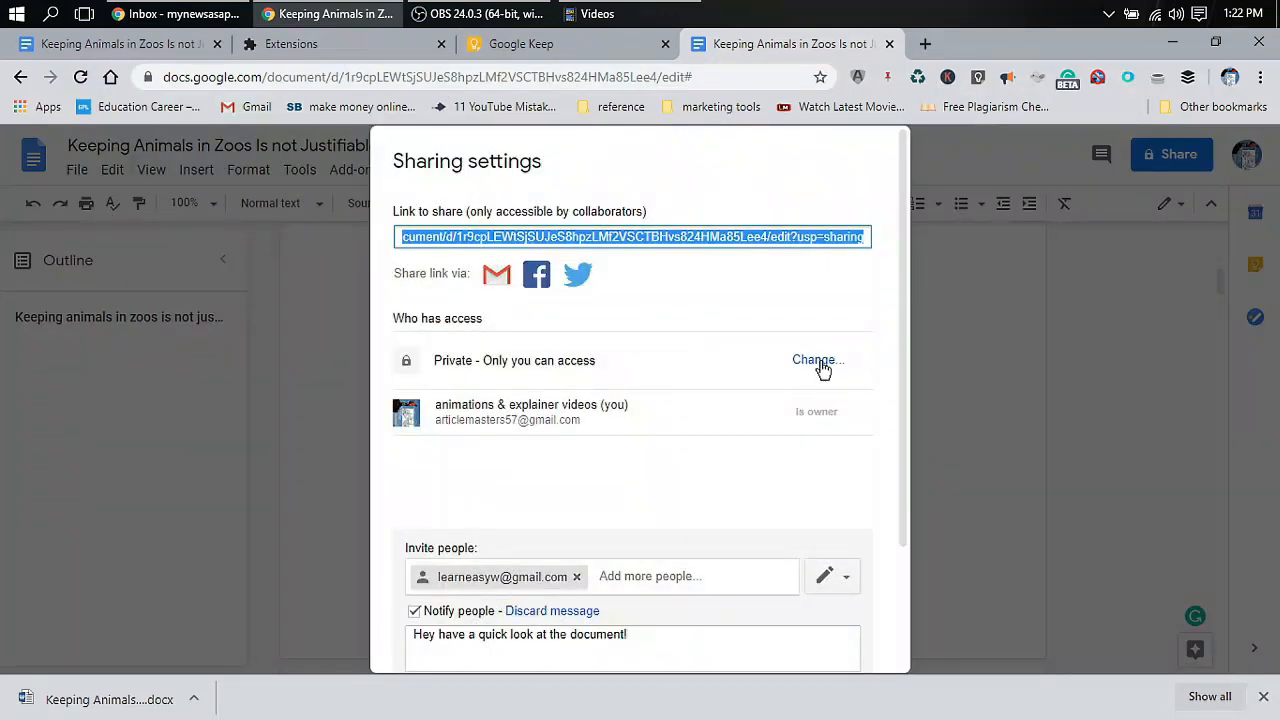
pyautogui.scroll(-3, 724, 570)
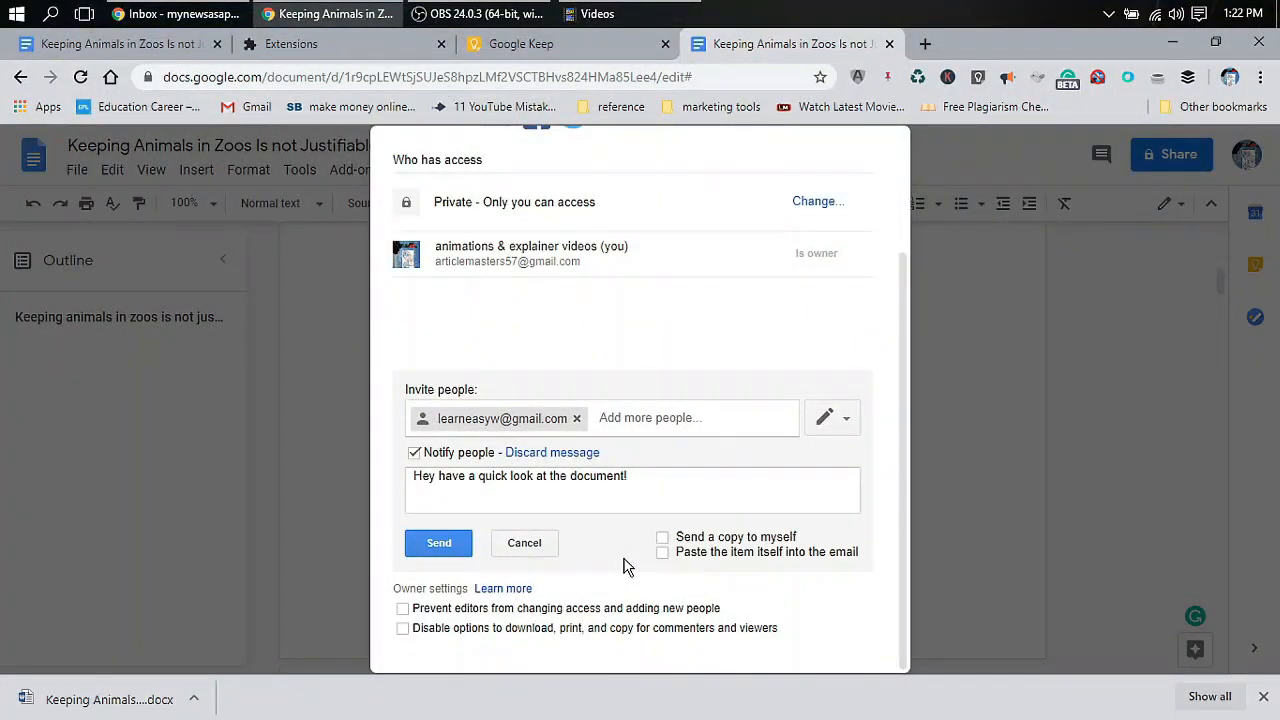
pyautogui.click(465, 543)
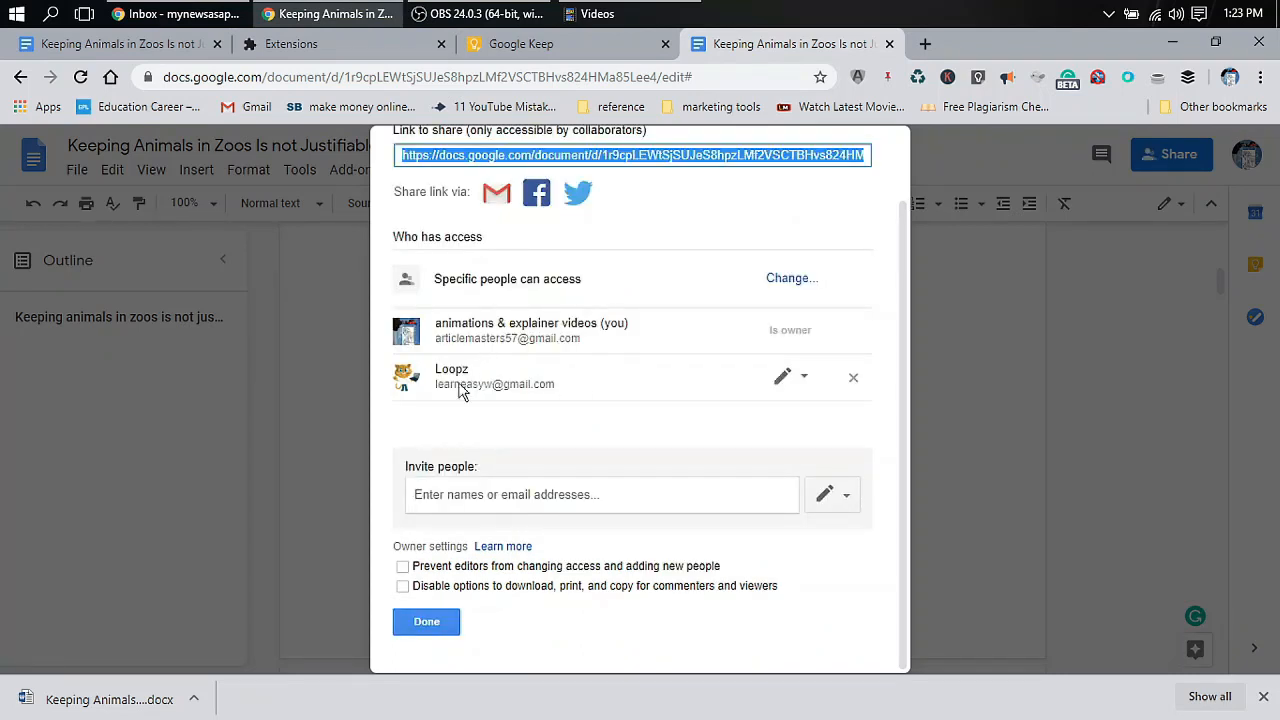
pyautogui.click(426, 622)
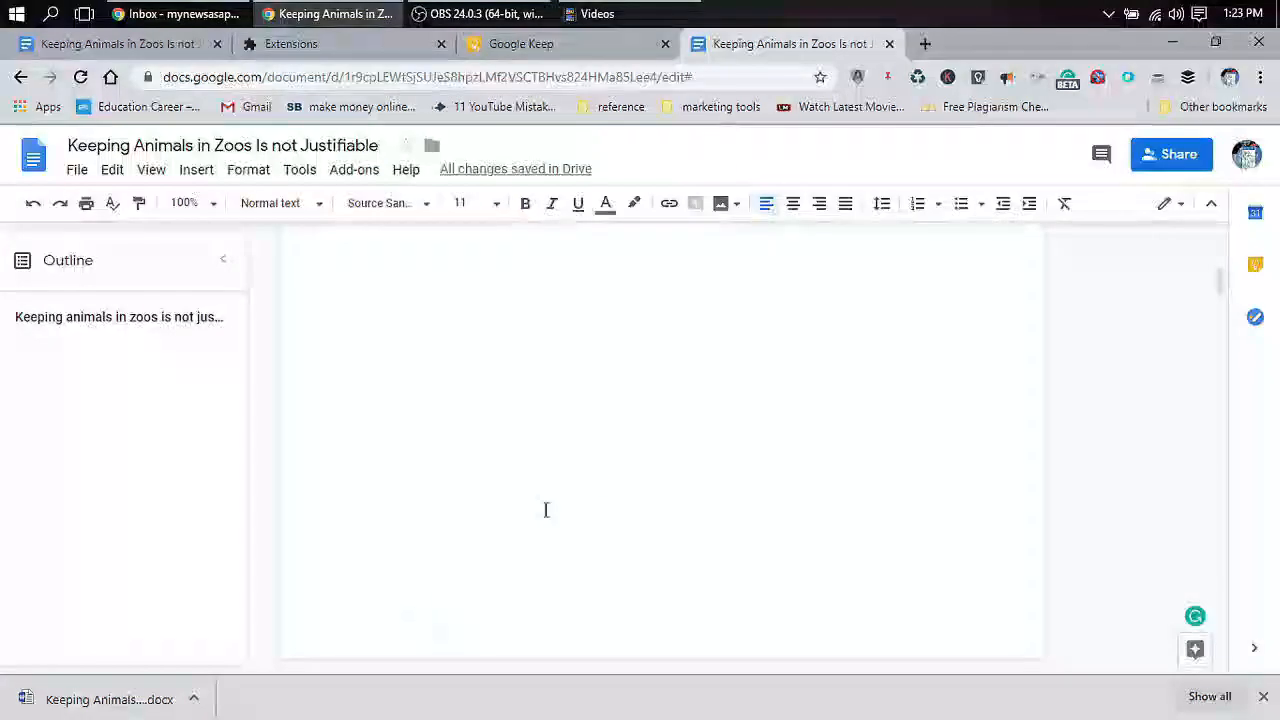
# Open the Google Docs home page (docs.google.com) in a new tab
pyautogui.click(923, 40)
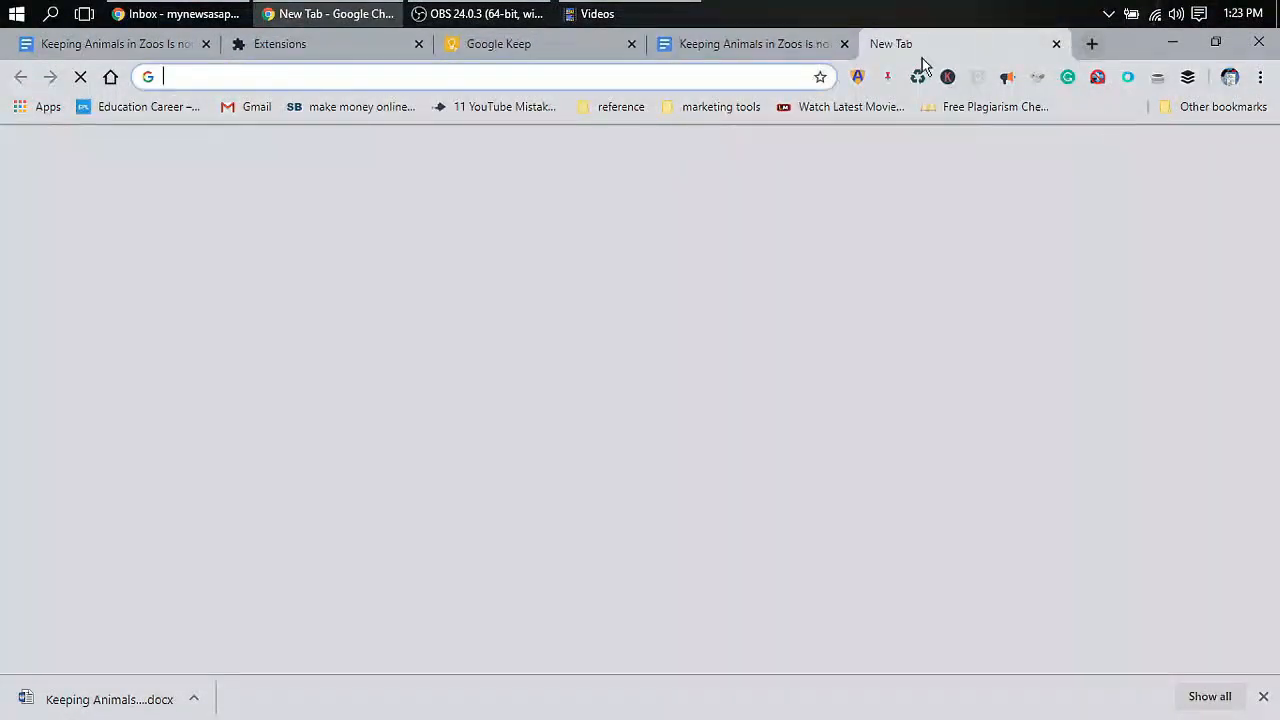
pyautogui.write('dodo')
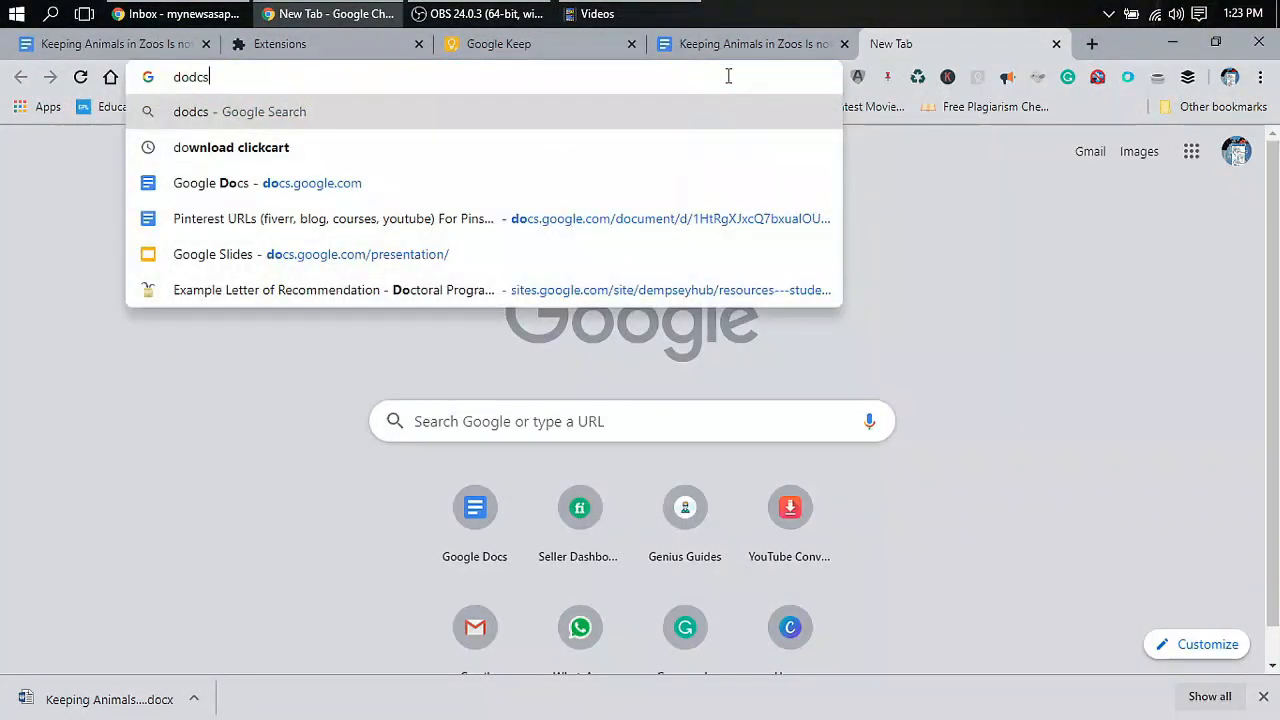
pyautogui.press('BackSpace')
pyautogui.press('BackSpace')
pyautogui.write('cs')
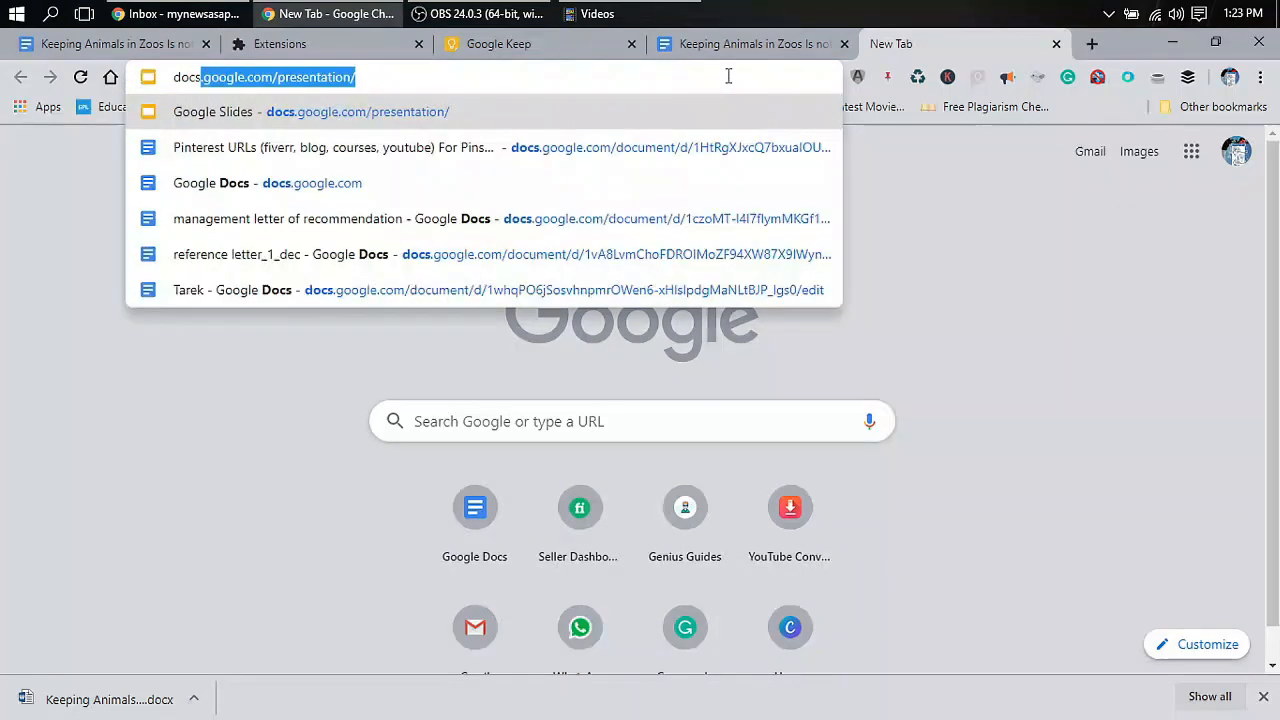
pyautogui.click(423, 186)
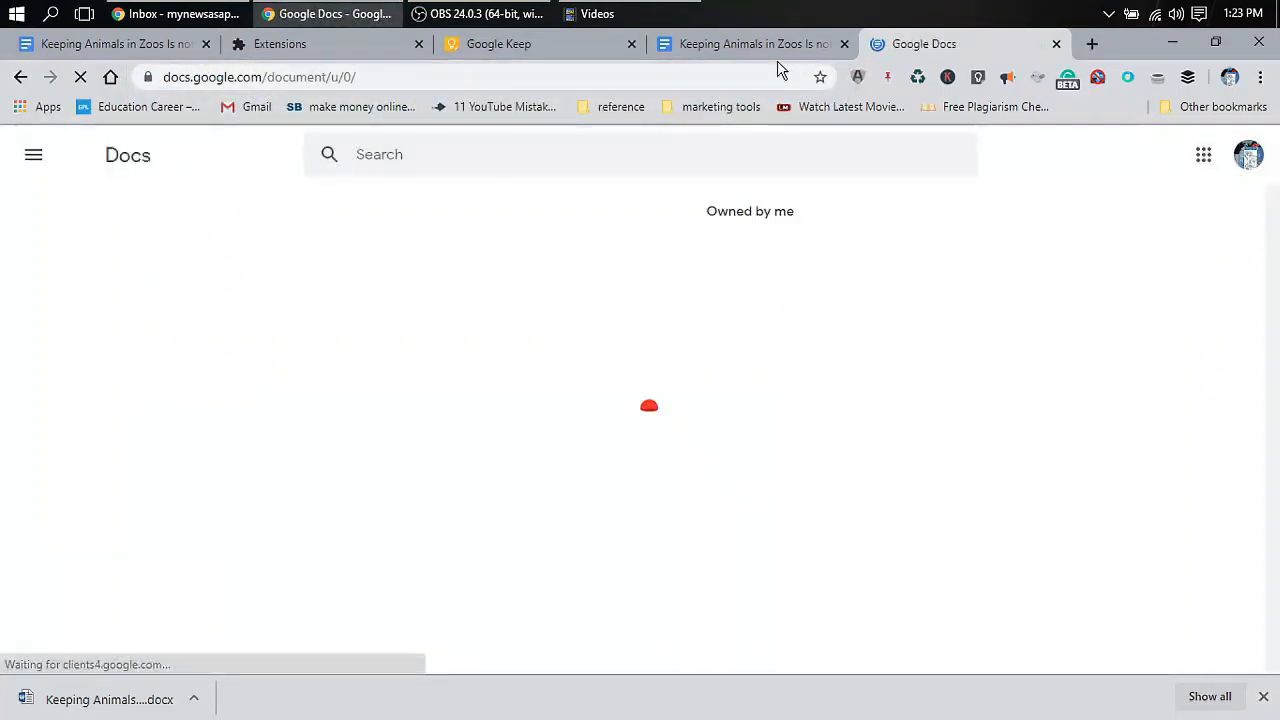
# Open the Gmail inbox in another new tab via the 'gmail' suggestion
pyautogui.click(1090, 45)
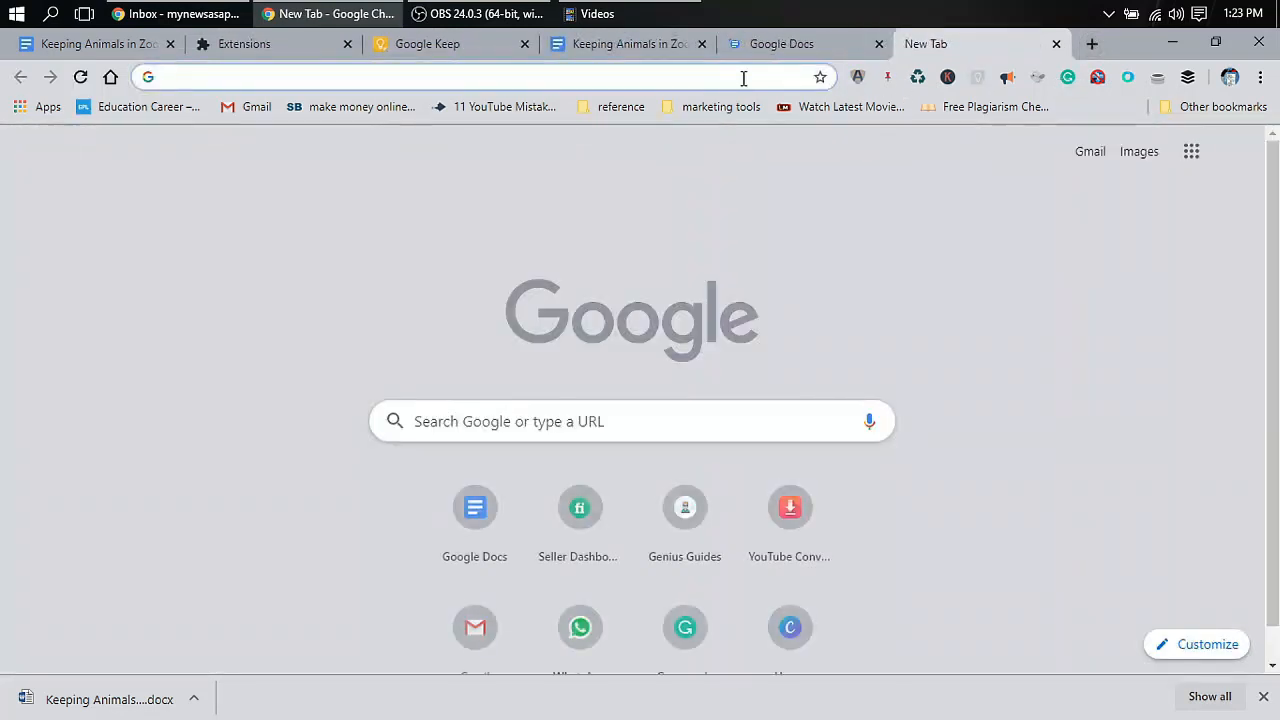
pyautogui.write('gmail.com]')
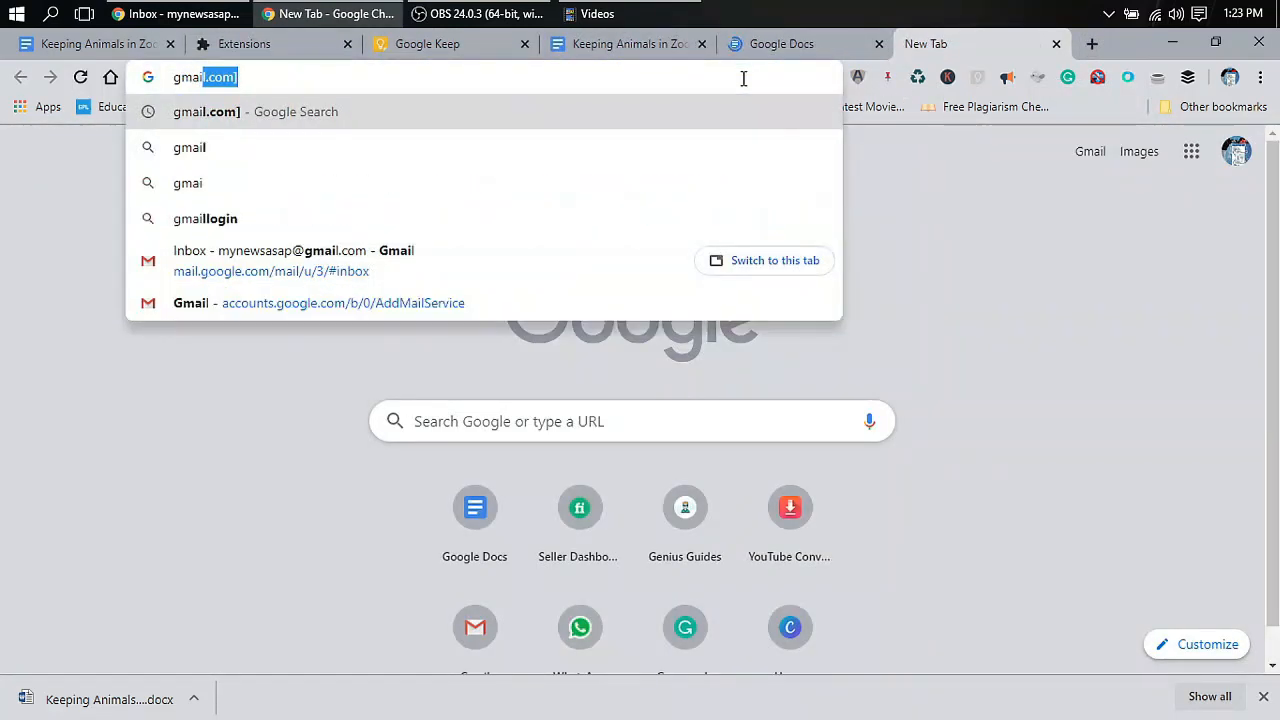
pyautogui.click(543, 272)
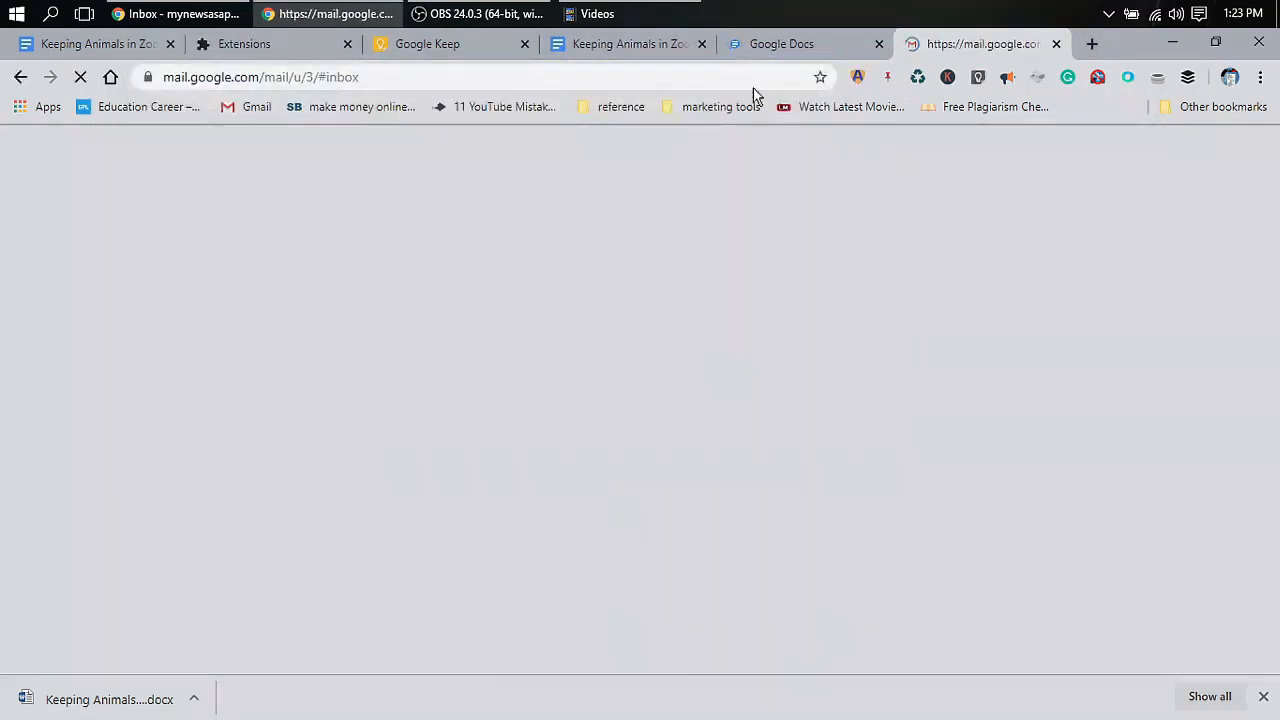
pyautogui.click(792, 48)
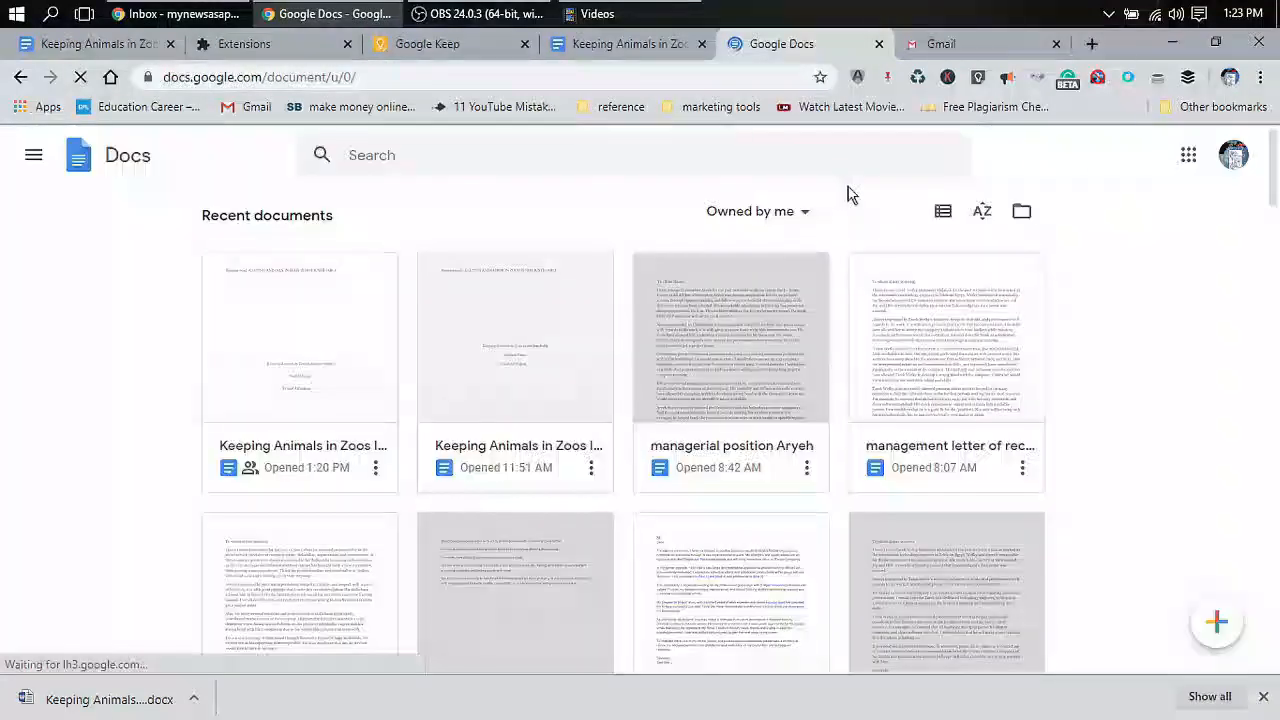
pyautogui.click(1228, 160)
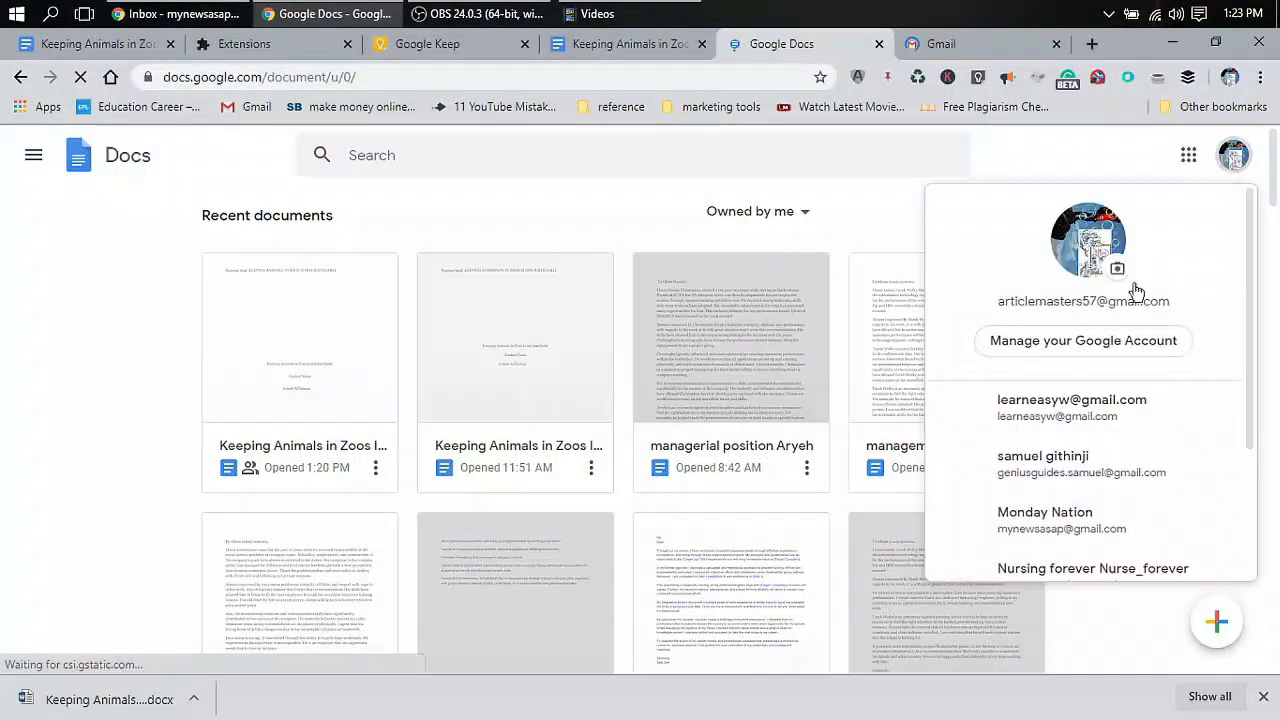
pyautogui.click(1078, 415)
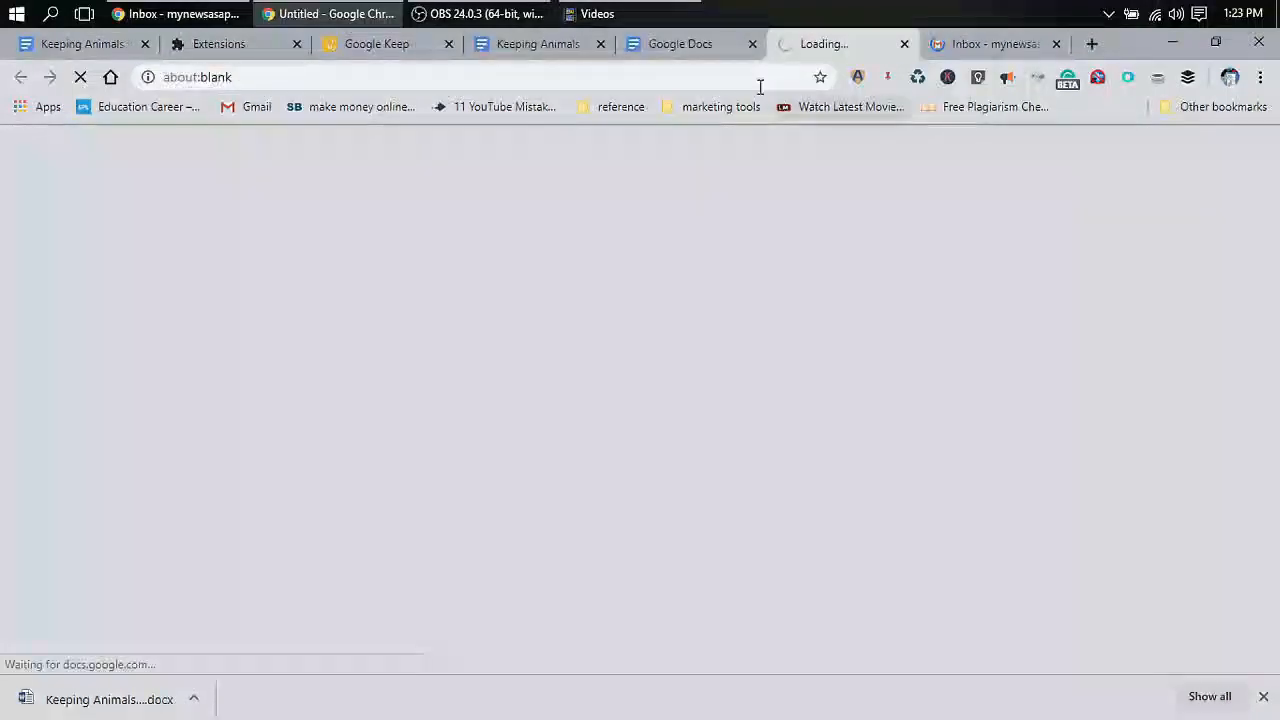
pyautogui.click(709, 56)
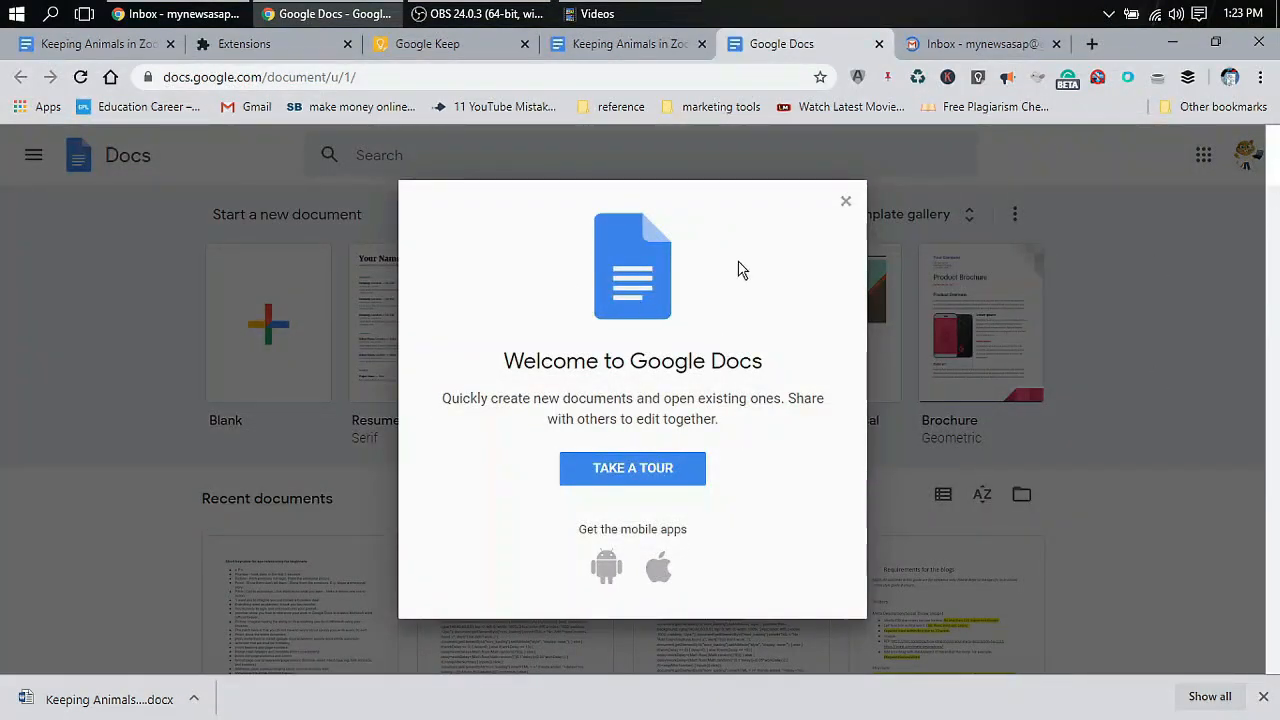
pyautogui.click(845, 204)
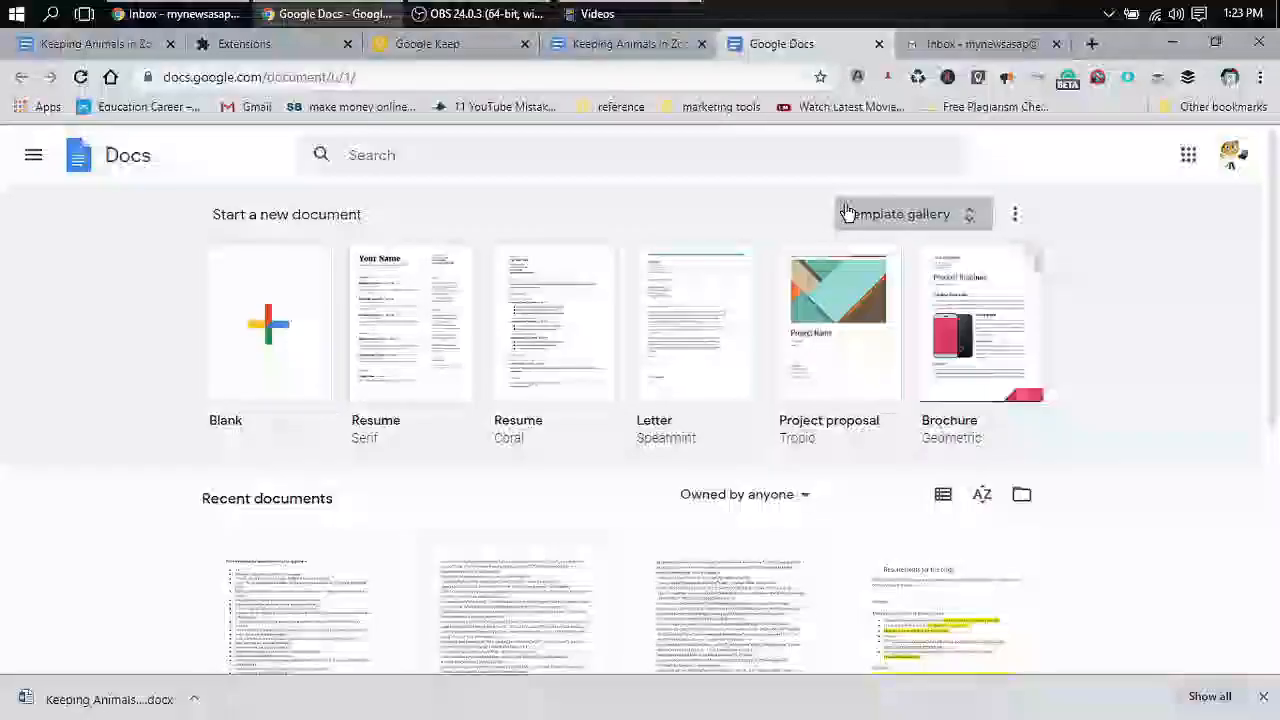
pyautogui.scroll(-5, 1086, 463)
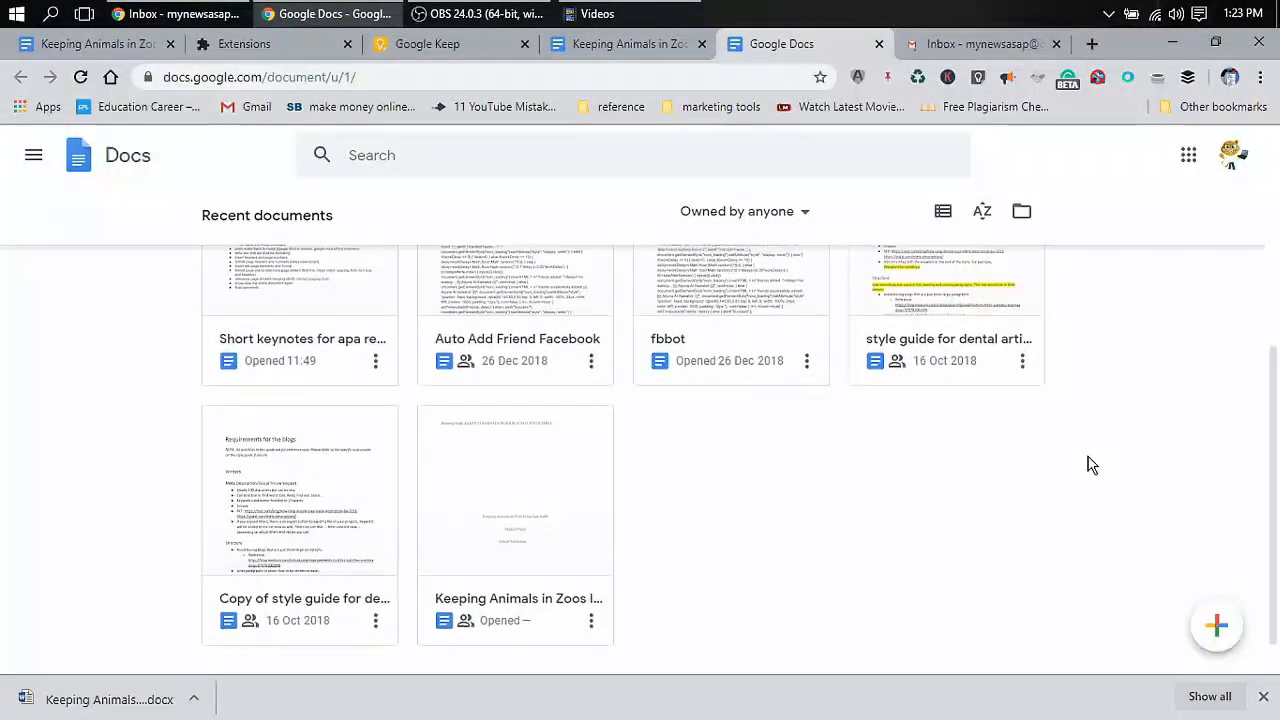
pyautogui.scroll(2, 1090, 465)
pyautogui.scroll(3, 1090, 465)
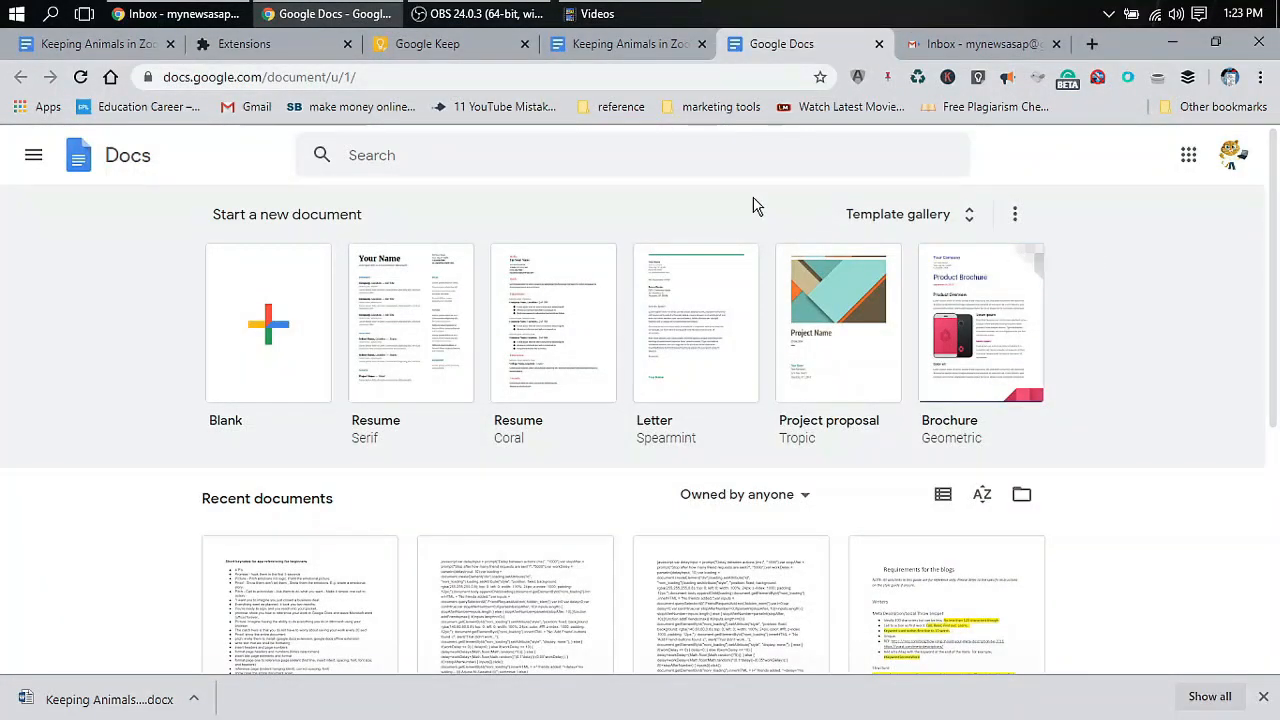
pyautogui.click(34, 157)
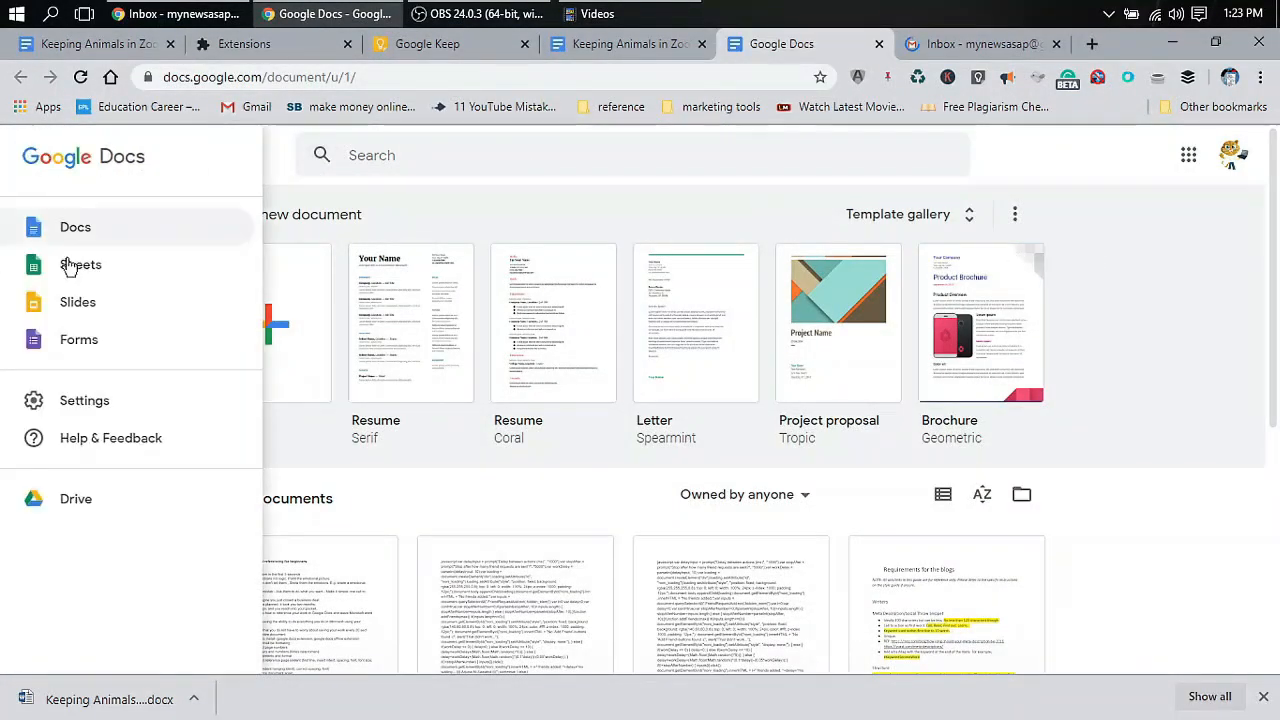
pyautogui.click(523, 201)
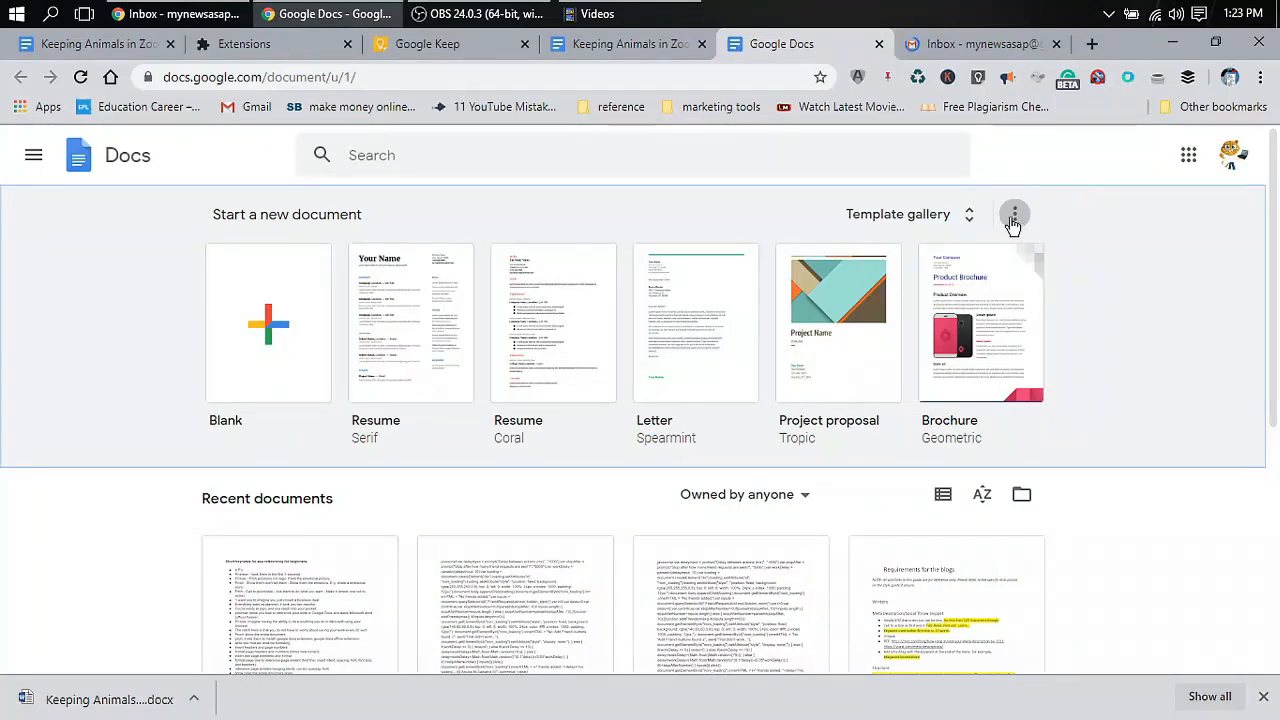
pyautogui.click(952, 216)
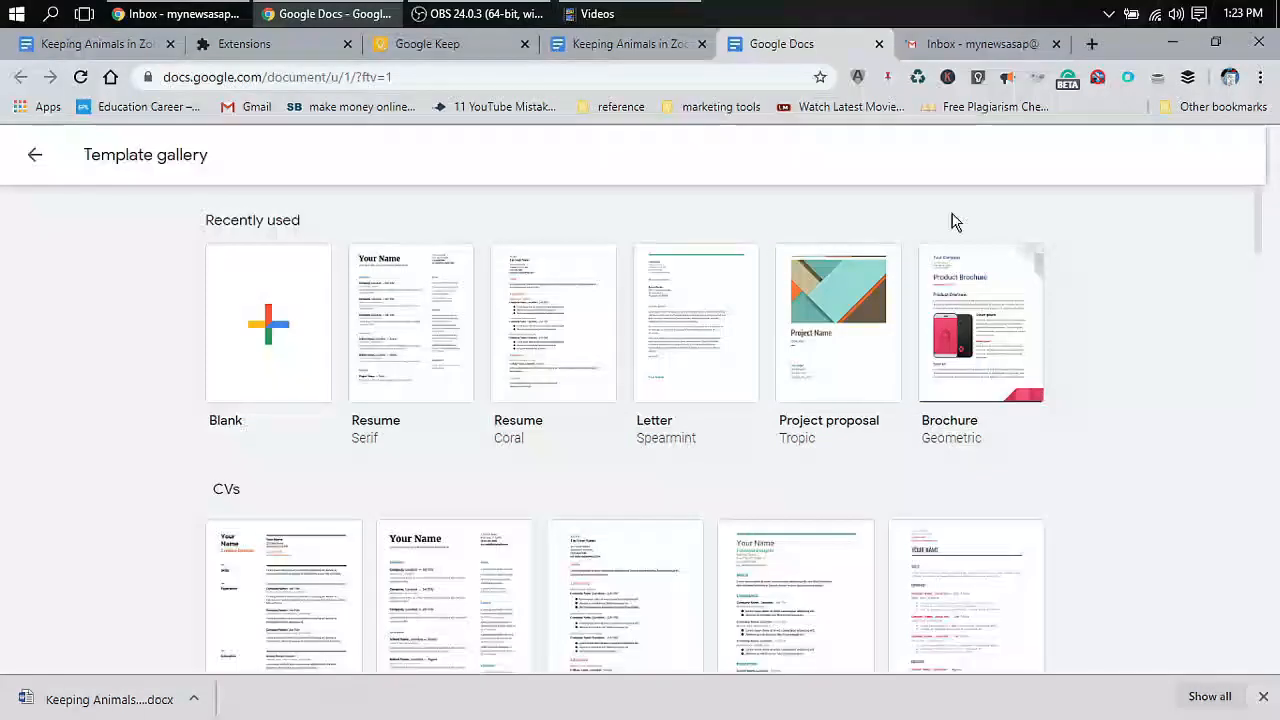
pyautogui.click(34, 154)
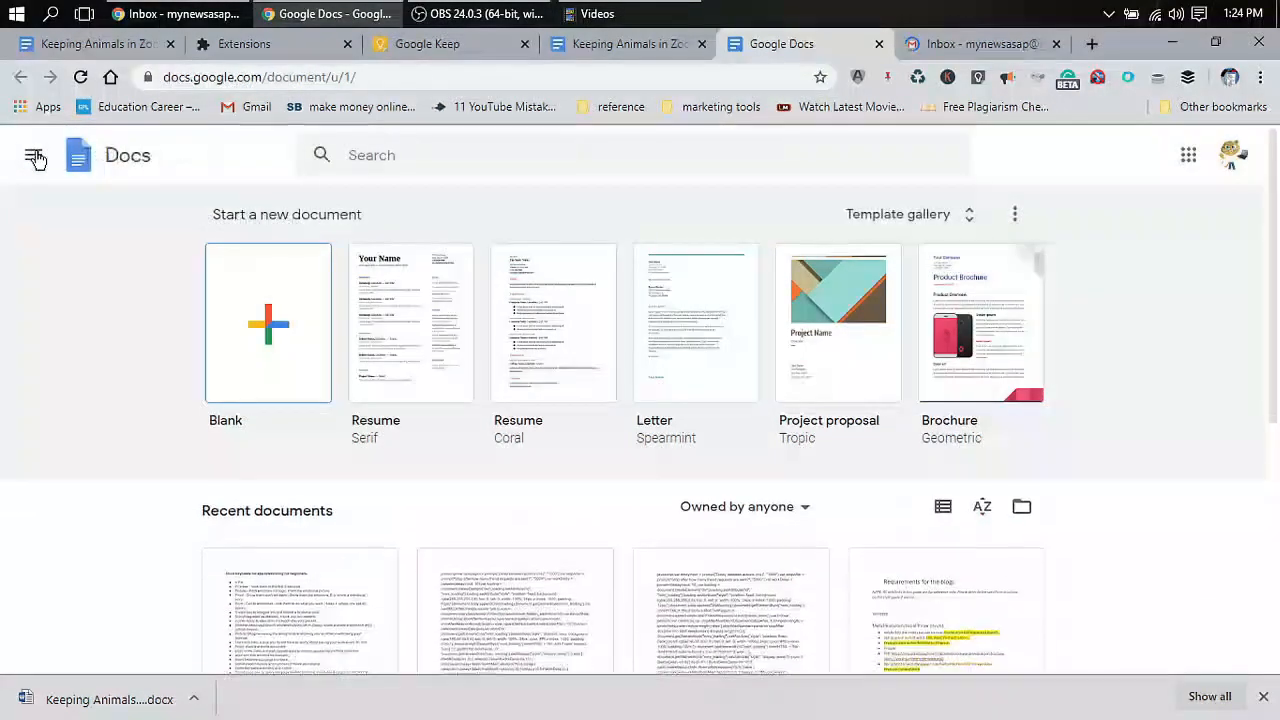
# Switch the Gmail tab to another signed-in account's inbox
pyautogui.click(930, 44)
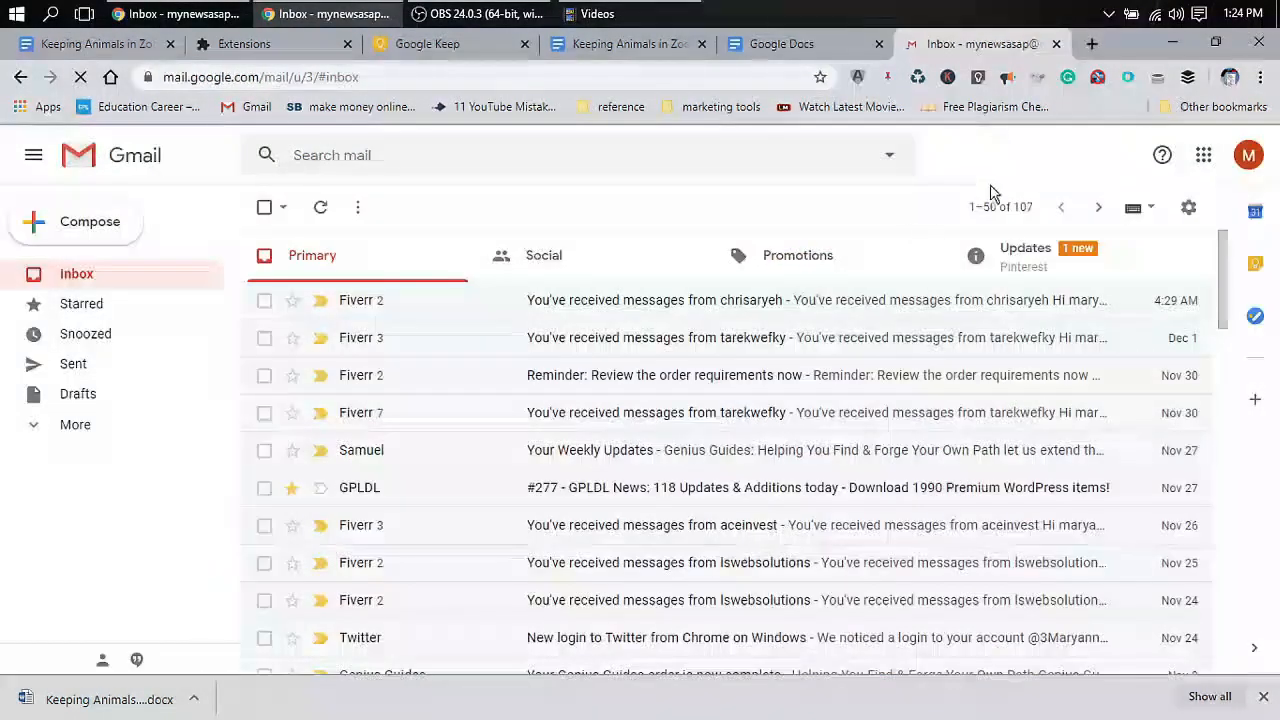
pyautogui.click(1250, 158)
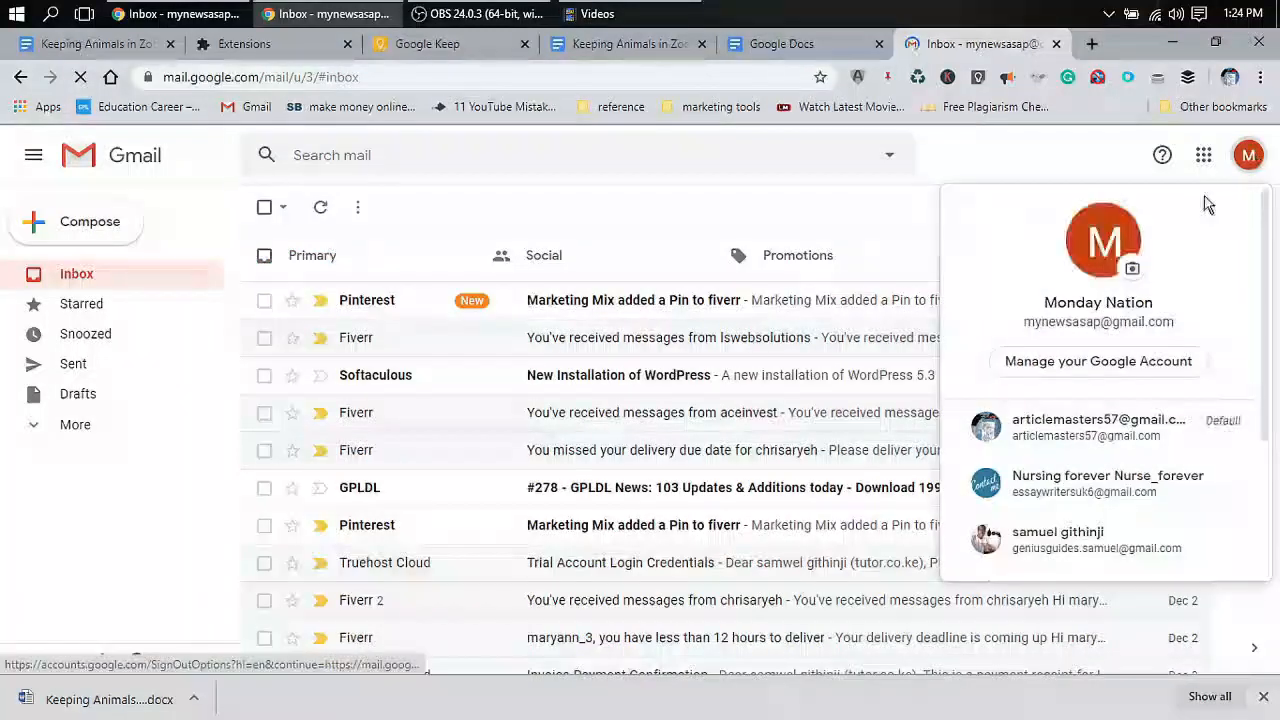
pyautogui.scroll(-2, 1110, 480)
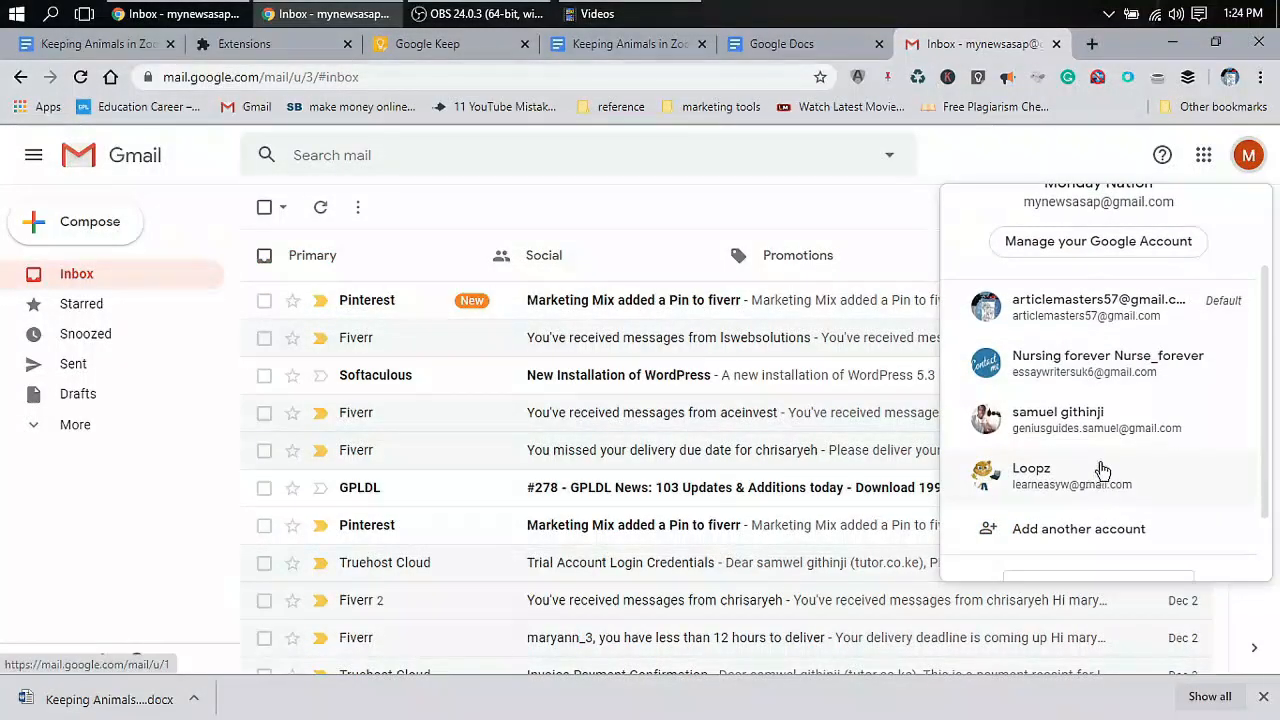
pyautogui.click(1100, 475)
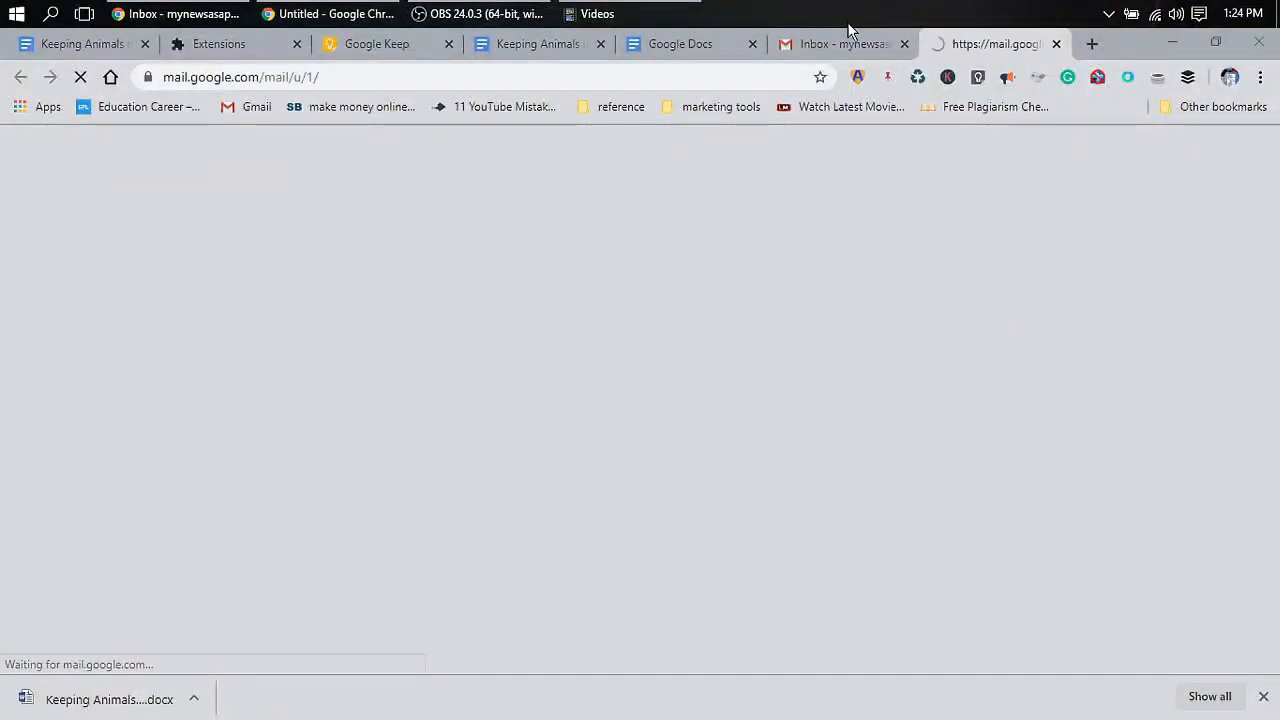
# Close the original account's inbox tab and return to the Docs home page
pyautogui.click(840, 44)
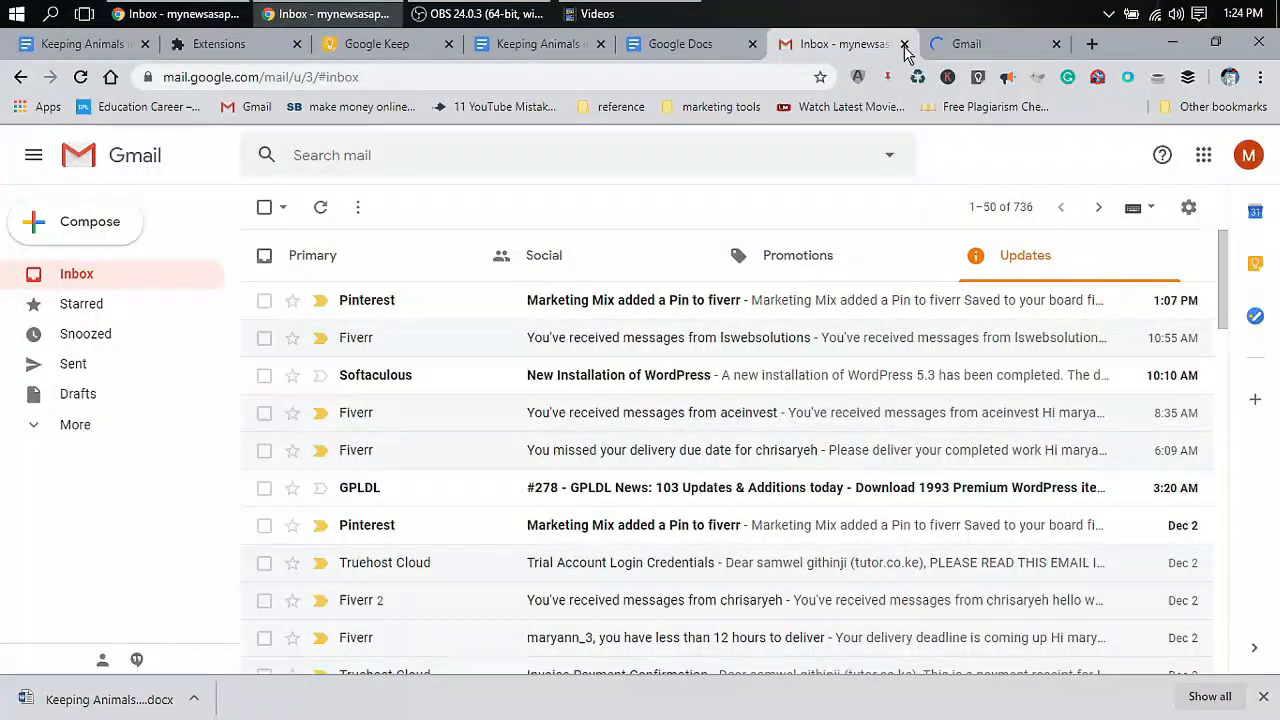
pyautogui.click(904, 45)
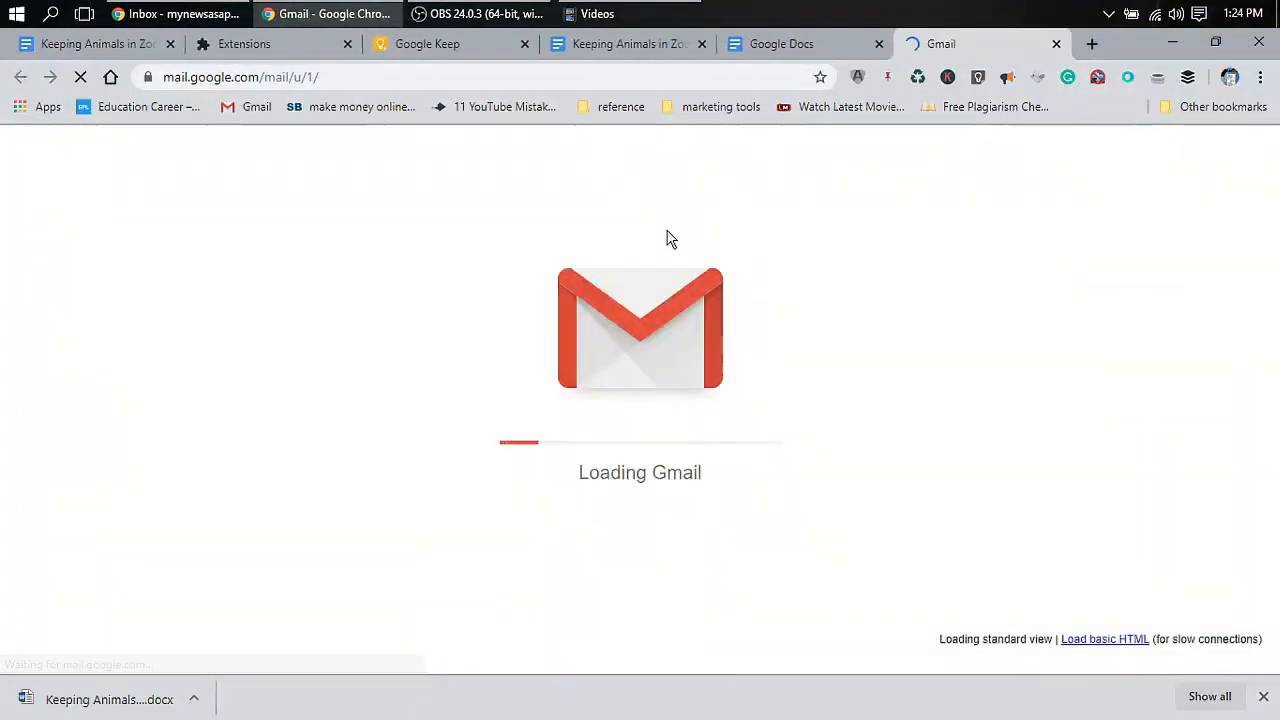
pyautogui.click(752, 46)
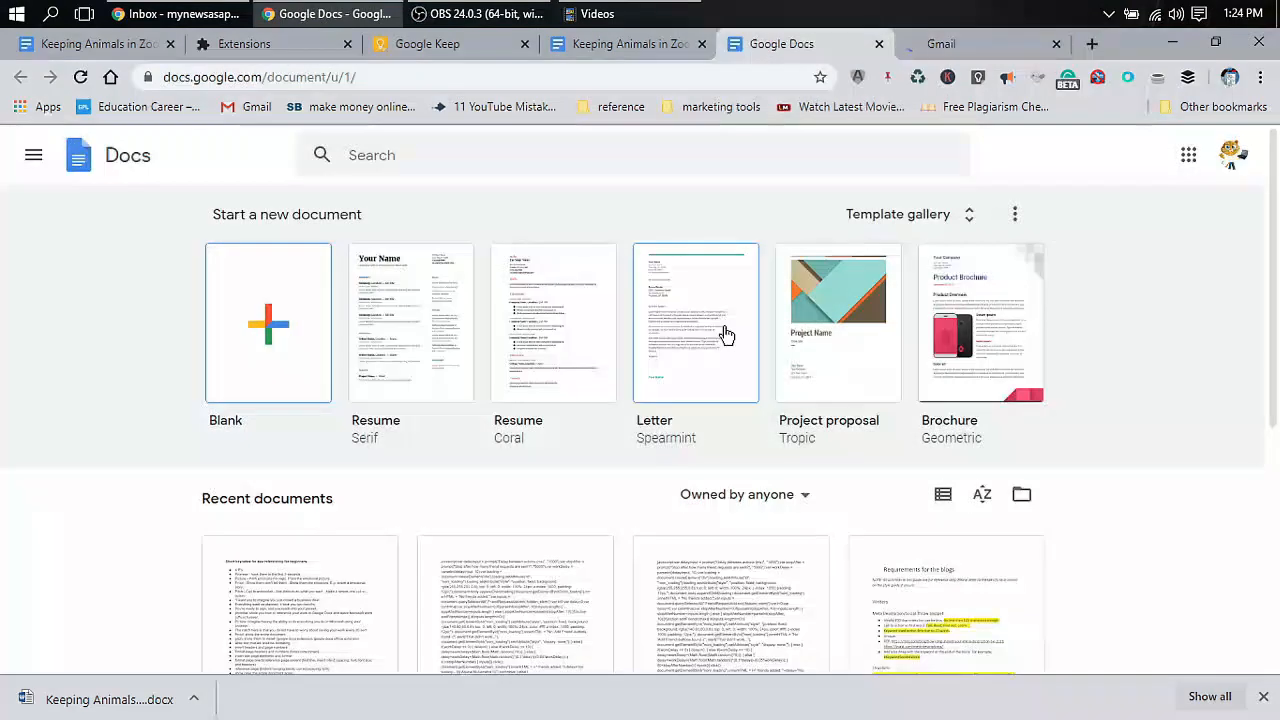
# Filter the Docs recent list to 'Not owned by me' to find the shared zoo essay
pyautogui.scroll(-2, 725, 335)
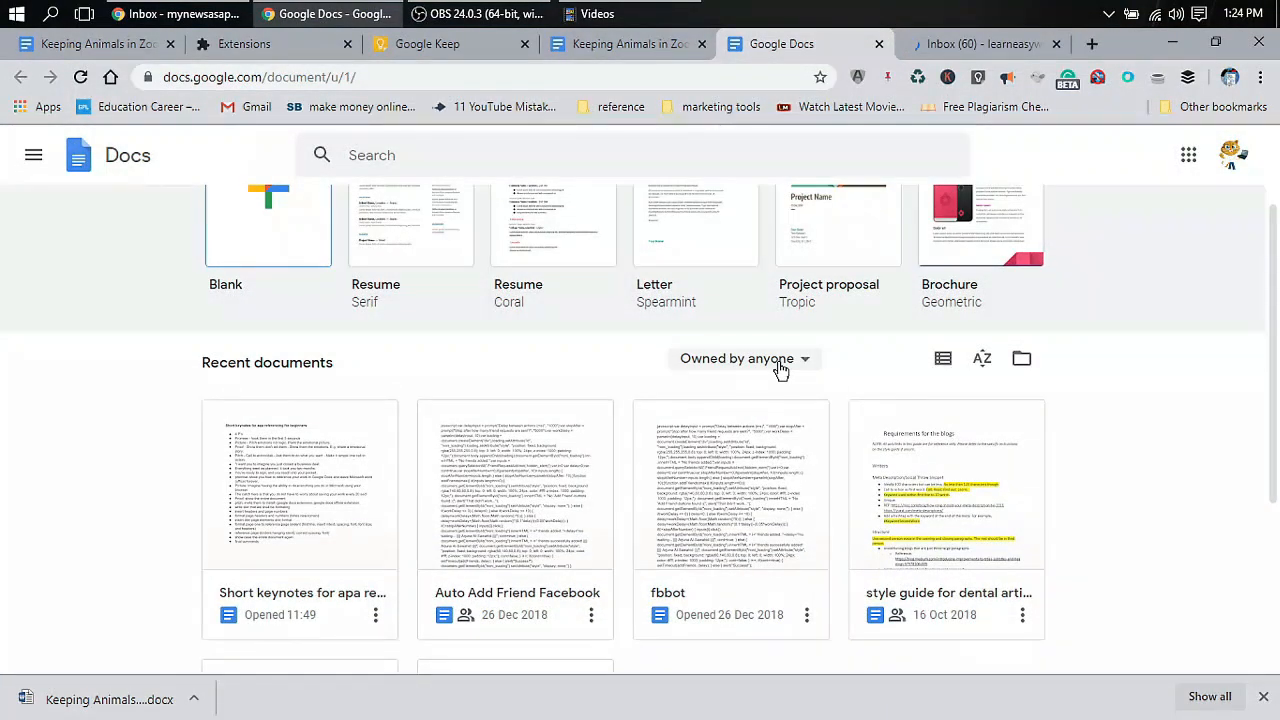
pyautogui.click(780, 369)
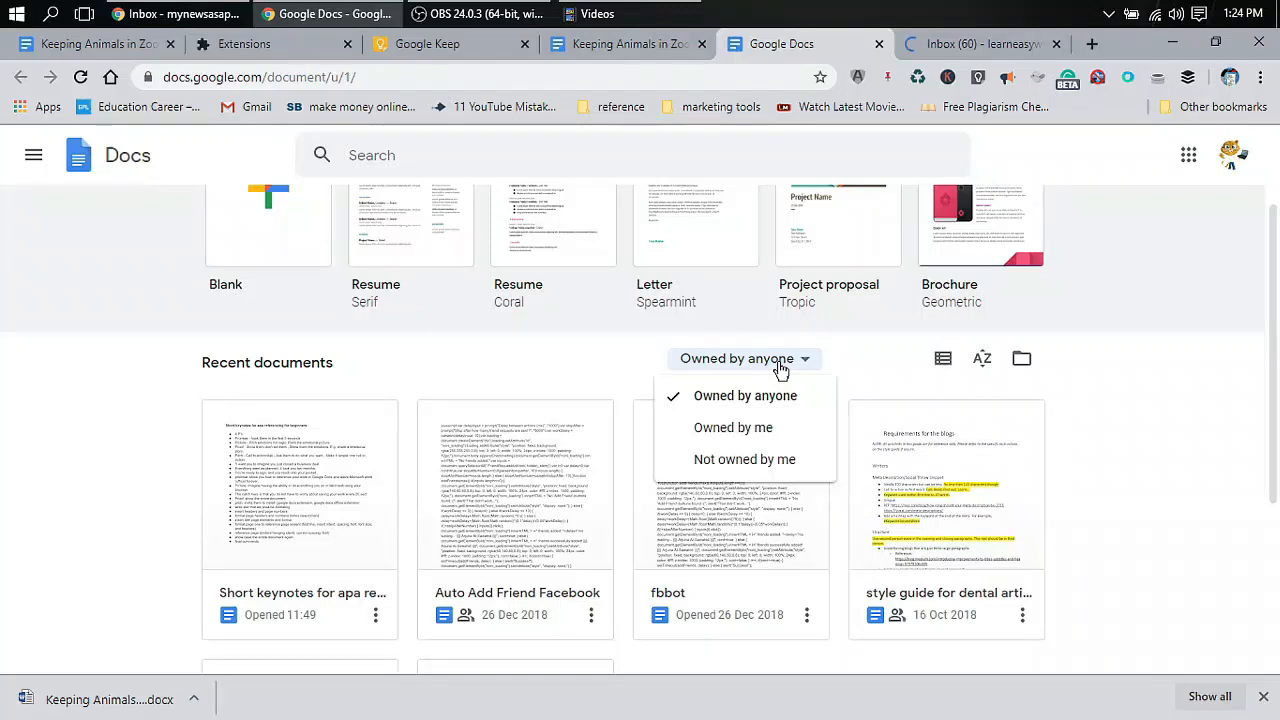
pyautogui.click(770, 461)
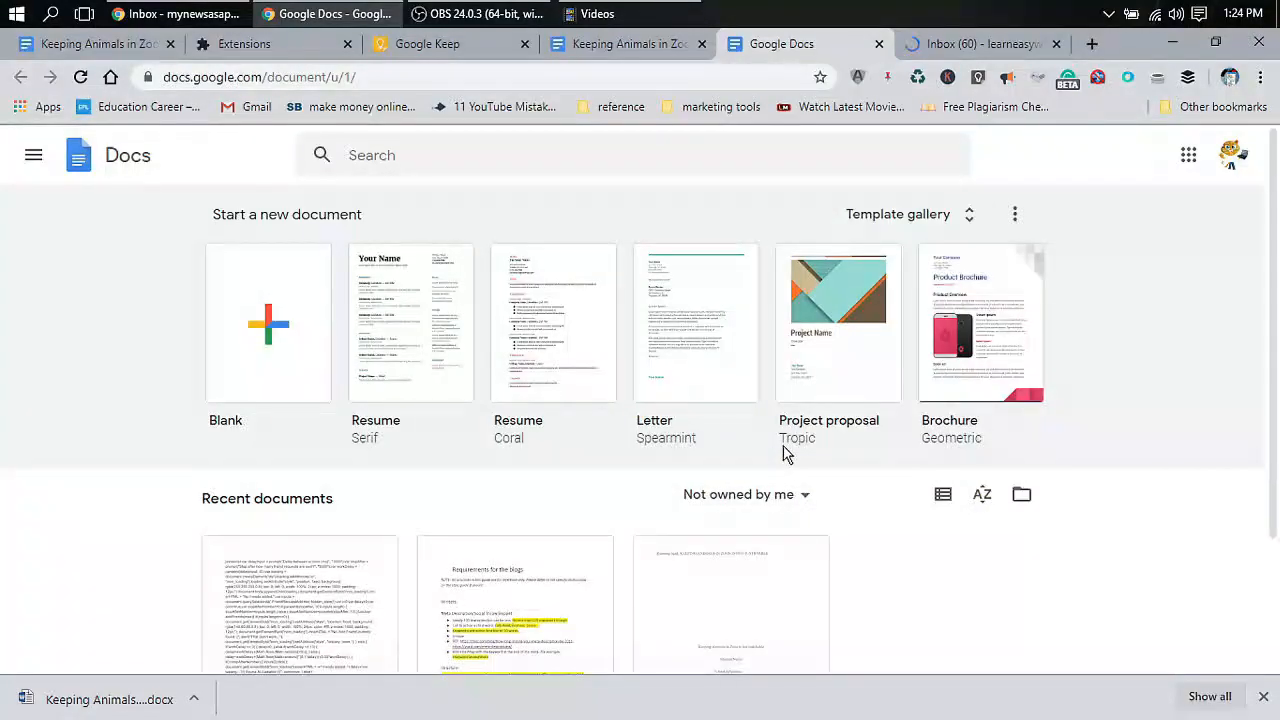
pyautogui.scroll(-2, 783, 453)
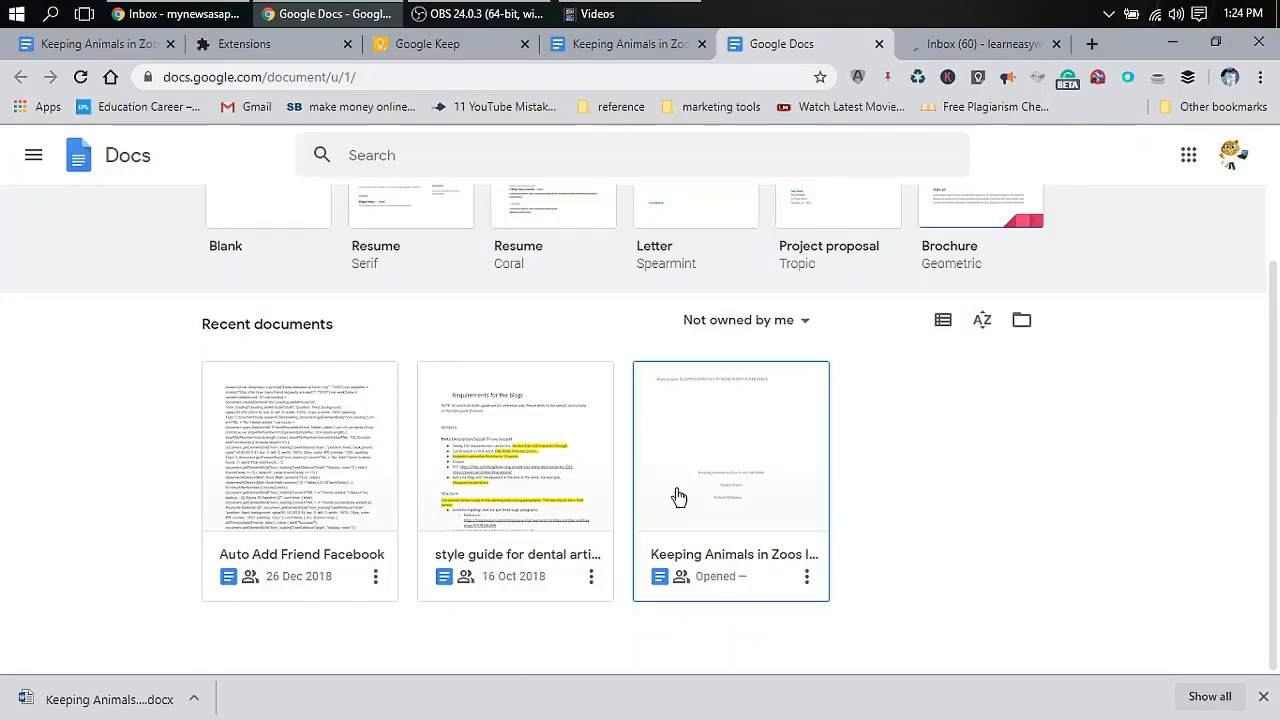
pyautogui.click(1015, 44)
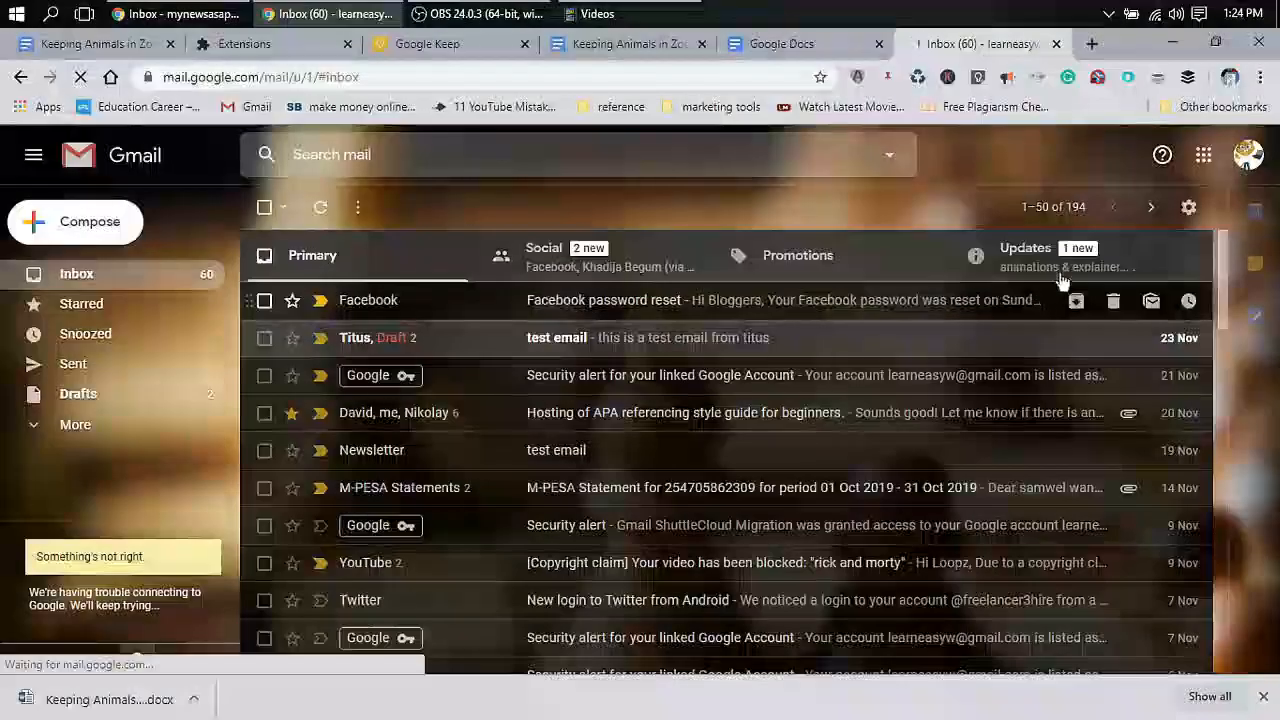
# Read the 'Invitation to edit' email for the zoo essay in the Updates category
pyautogui.click(1066, 275)
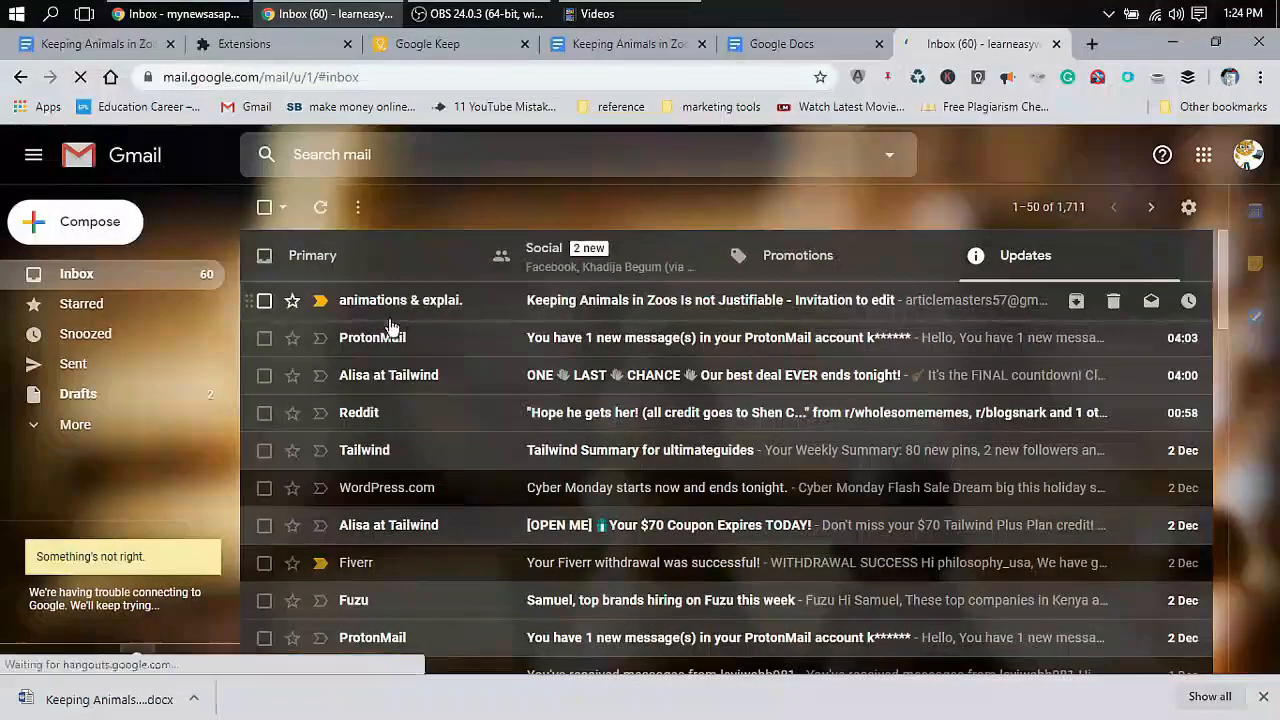
pyautogui.click(703, 310)
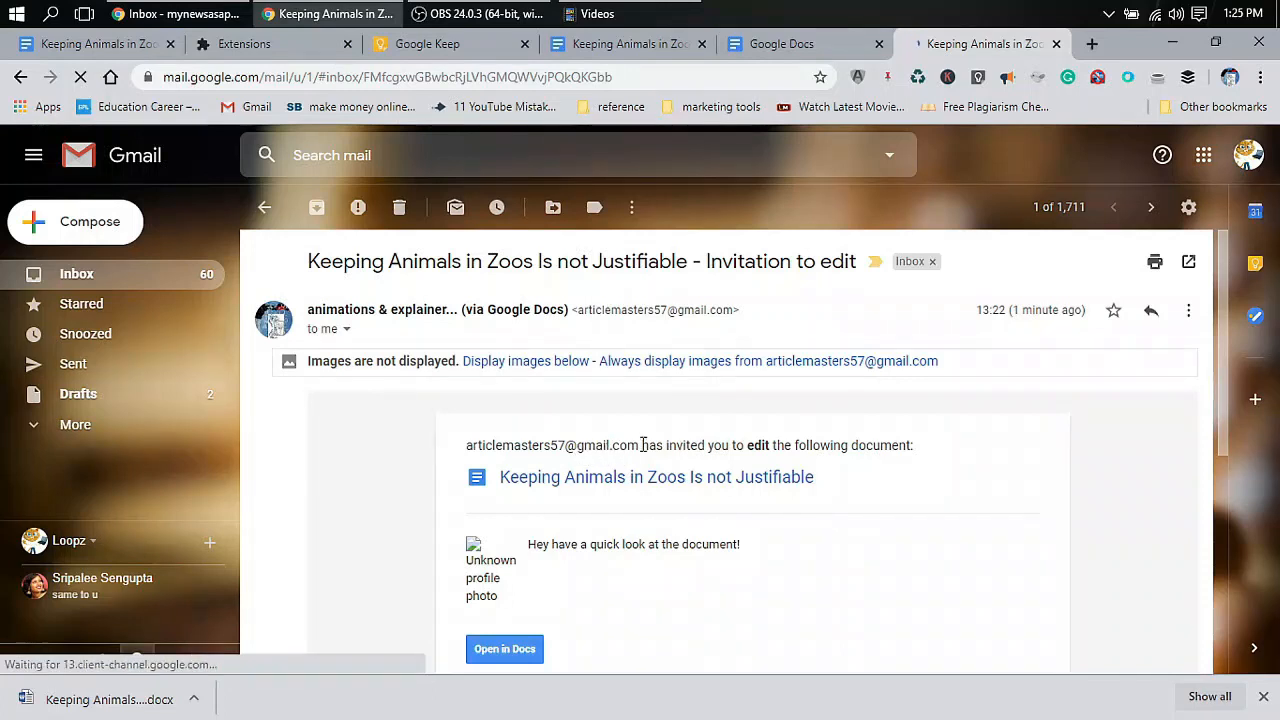
pyautogui.moveTo(655, 445); pyautogui.dragTo(903, 449)
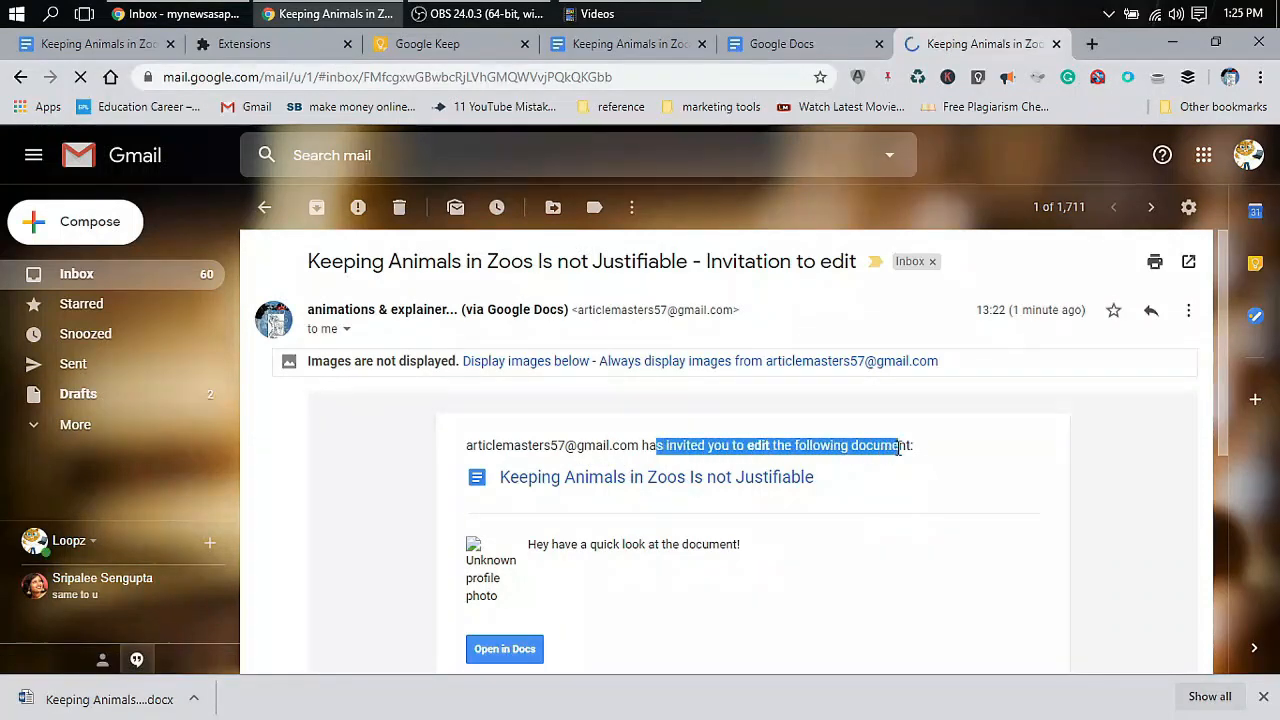
pyautogui.click(886, 450)
pyautogui.moveTo(693, 445); pyautogui.dragTo(914, 446)
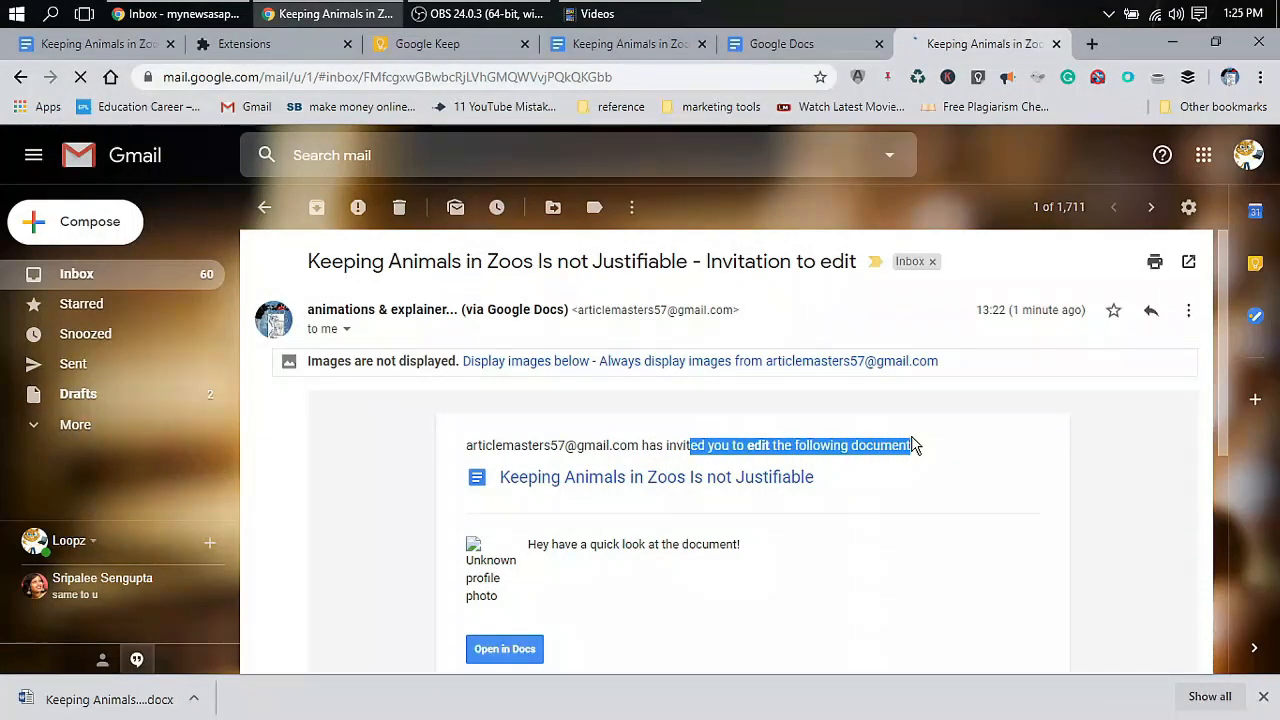
pyautogui.click(905, 448)
pyautogui.scroll(-1, 643, 587)
pyautogui.scroll(-1, 600, 587)
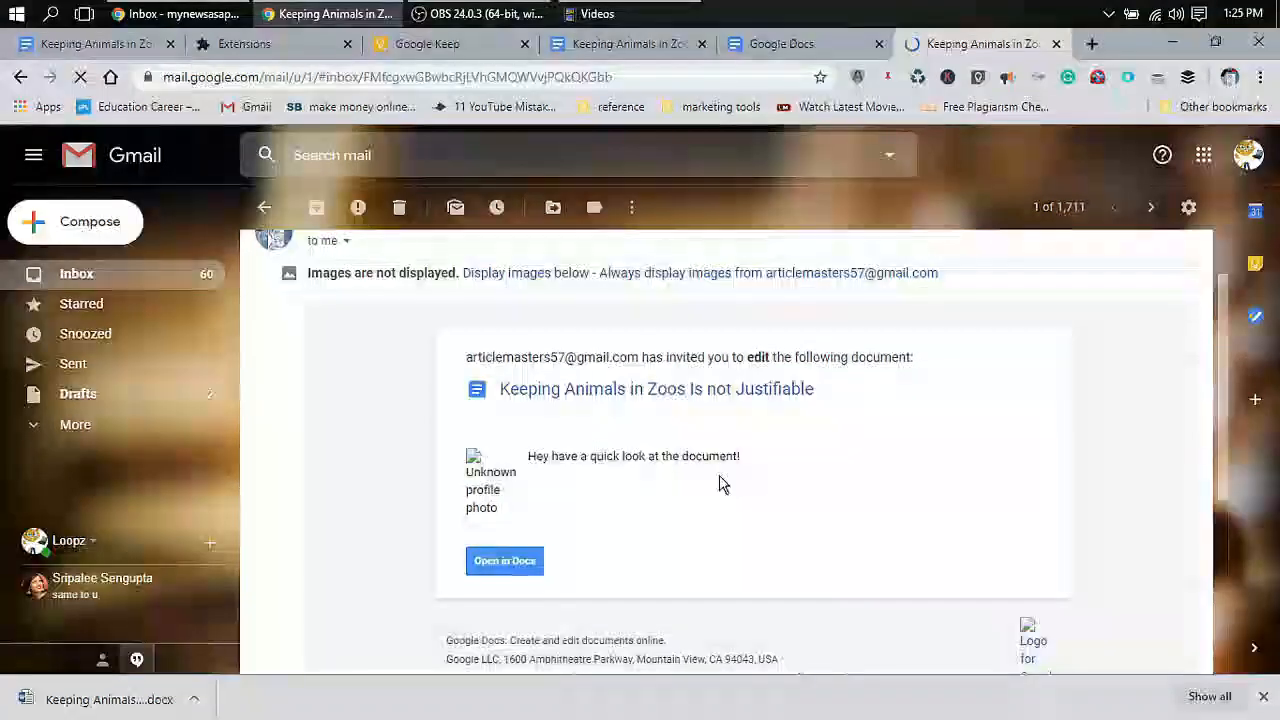
pyautogui.scroll(1, 723, 483)
pyautogui.click(791, 43)
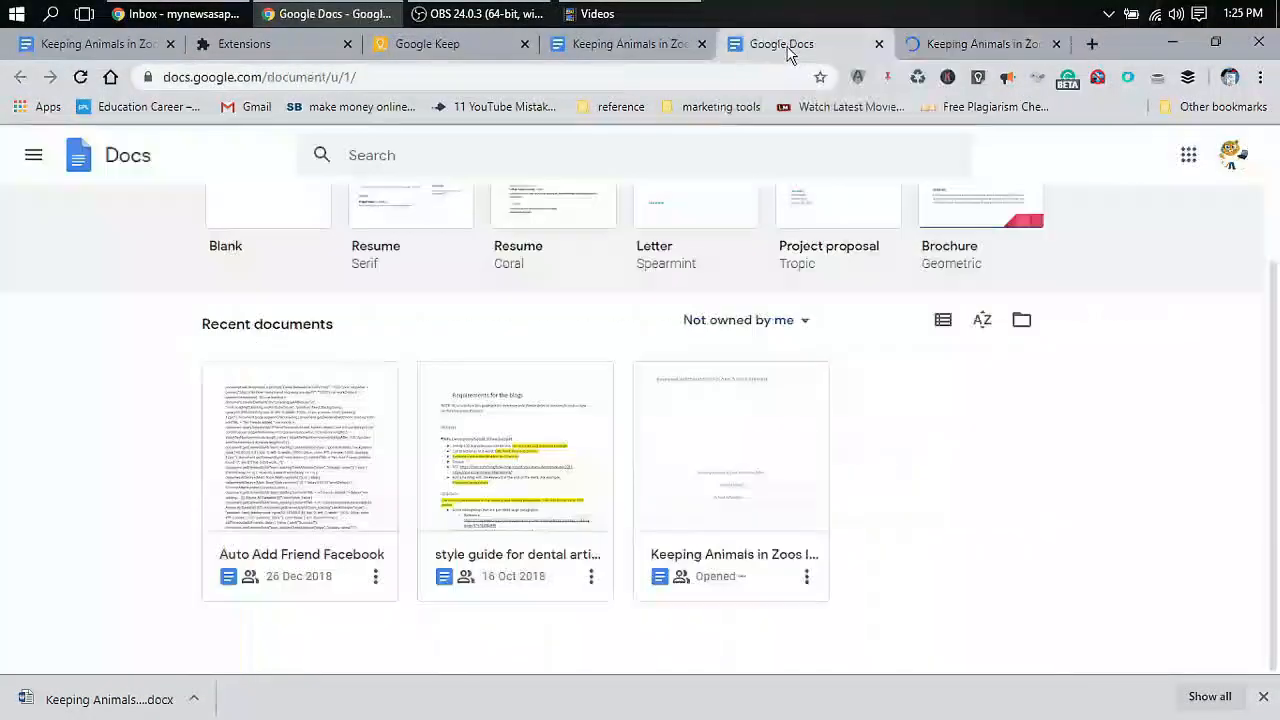
# Open the shared zoo essay under the invited account and scroll down to its references
pyautogui.click(714, 487)
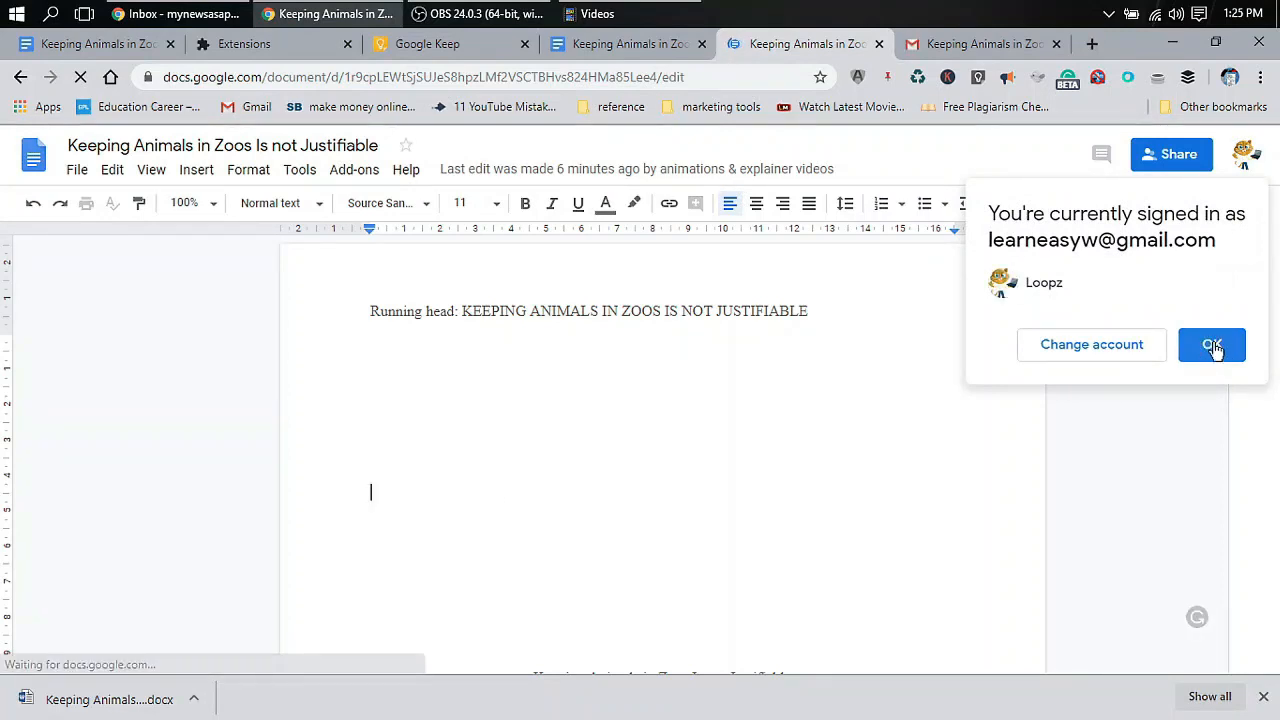
pyautogui.click(1212, 345)
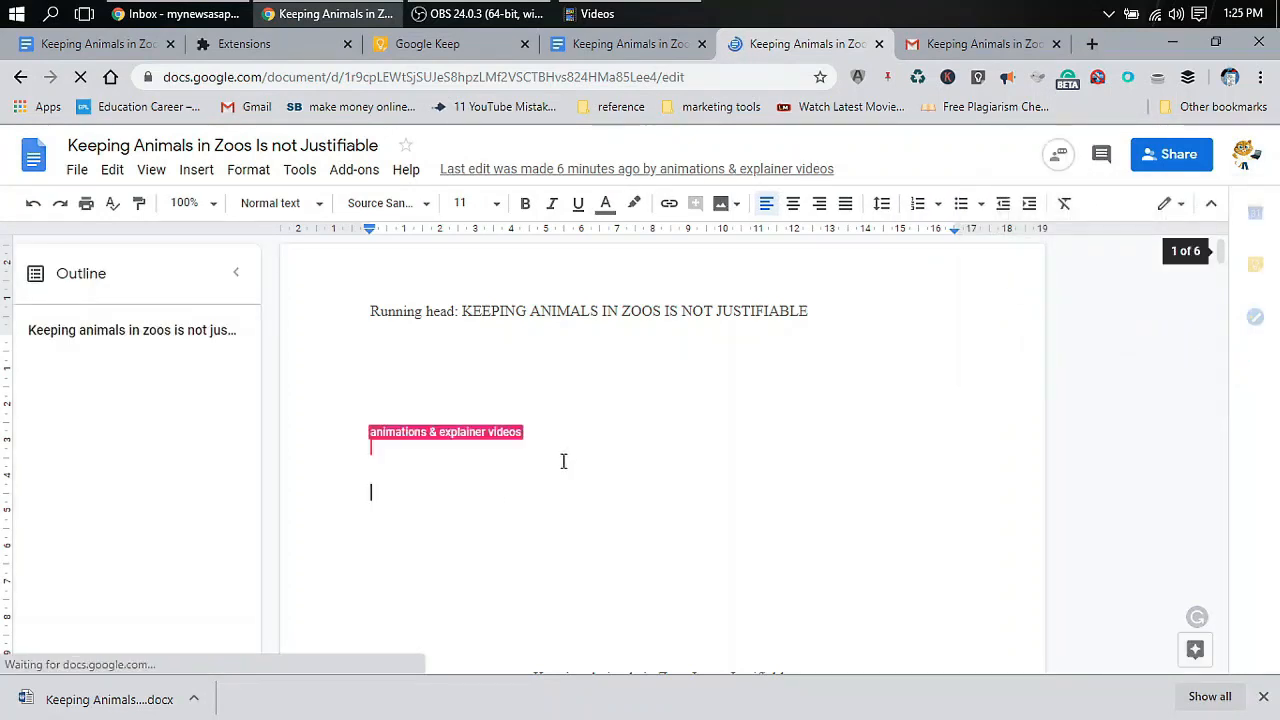
pyautogui.moveTo(521, 470); pyautogui.dragTo(542, 440)
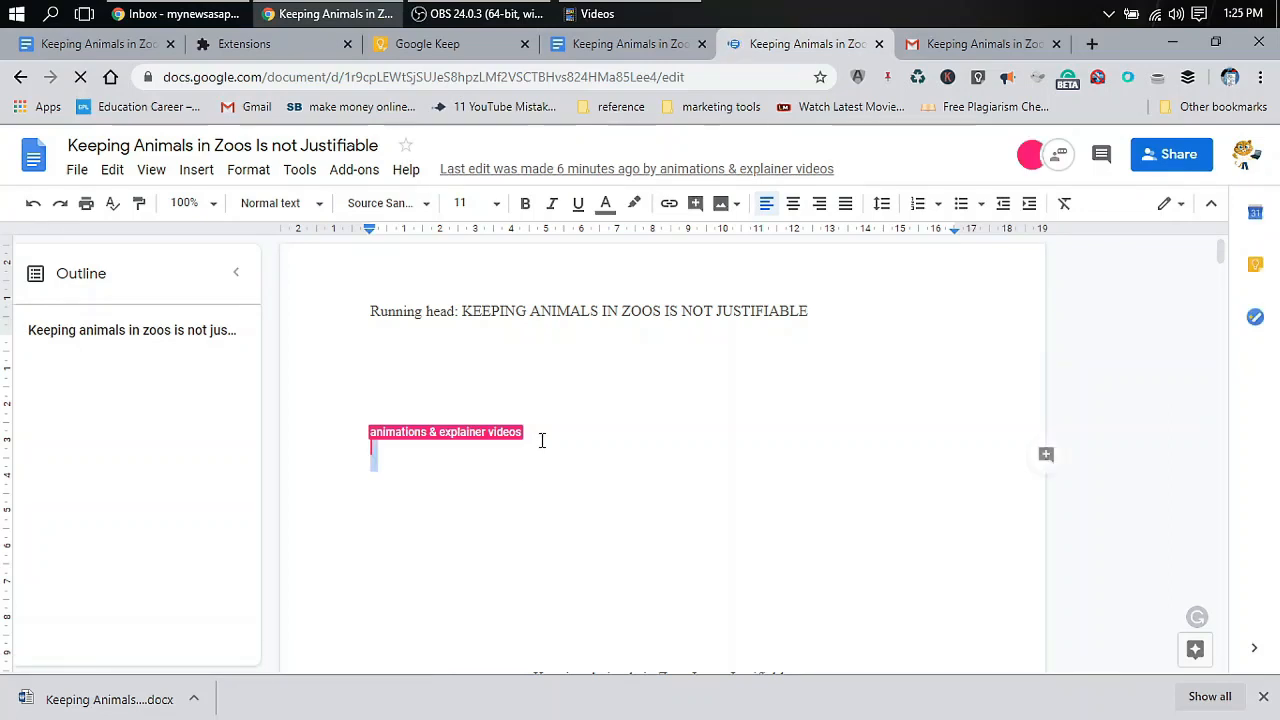
pyautogui.click(377, 451)
pyautogui.scroll(-20, 598, 539)
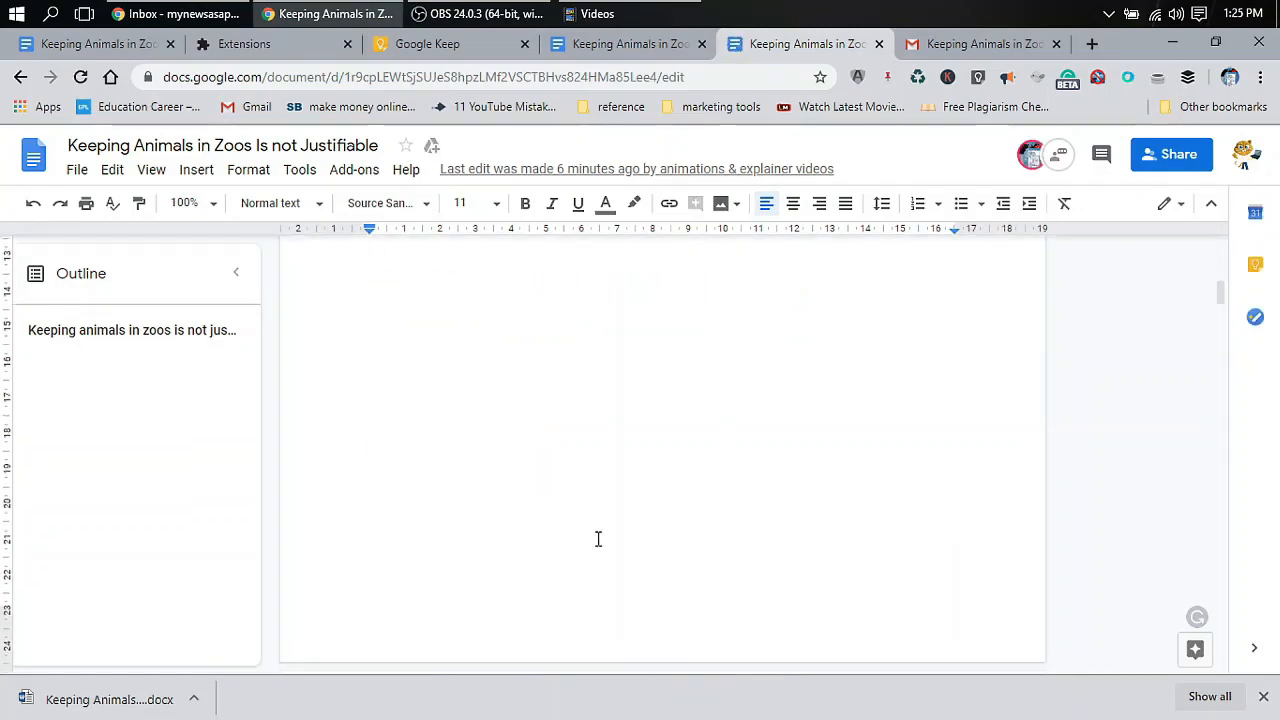
pyautogui.scroll(-20, 598, 539)
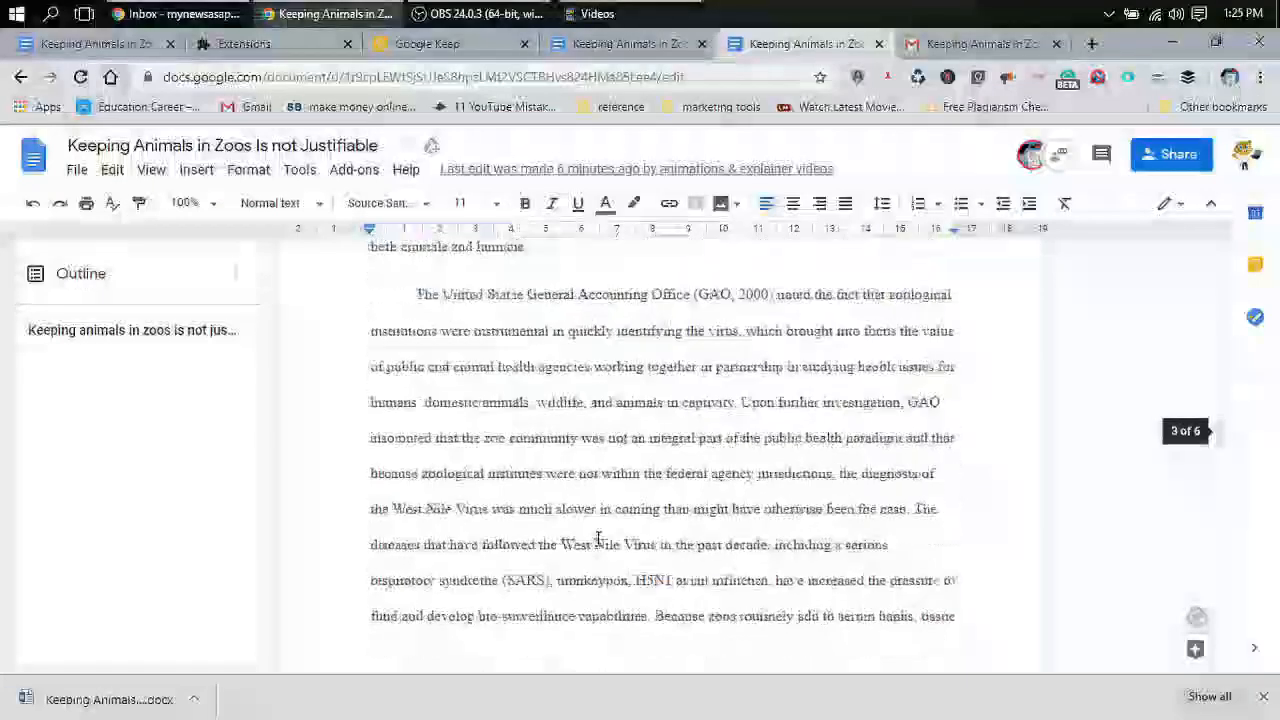
pyautogui.scroll(-10, 598, 539)
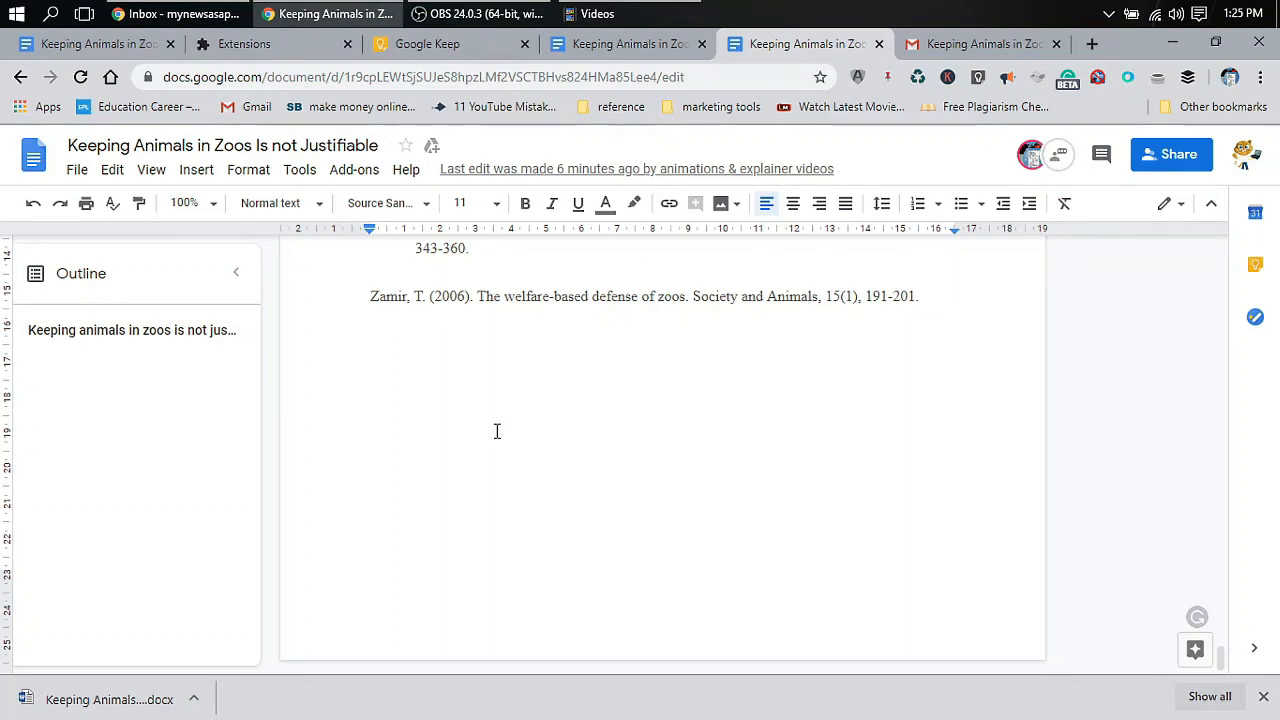
# Add the line 'UPPER CASE LETTERS ARE COOL!' below the Zamir reference as the collaborator
pyautogui.write('UPPE')
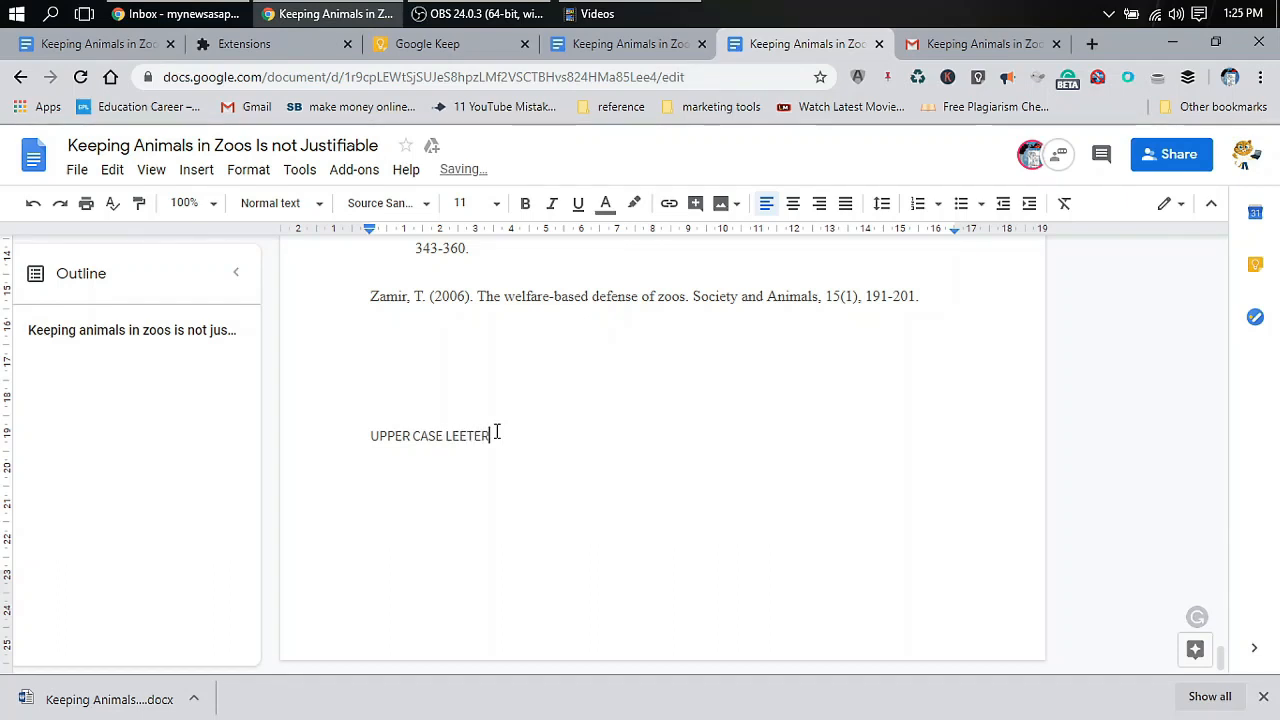
pyautogui.write('R CASE LETER')
pyautogui.press('BackSpace')
pyautogui.write('T')
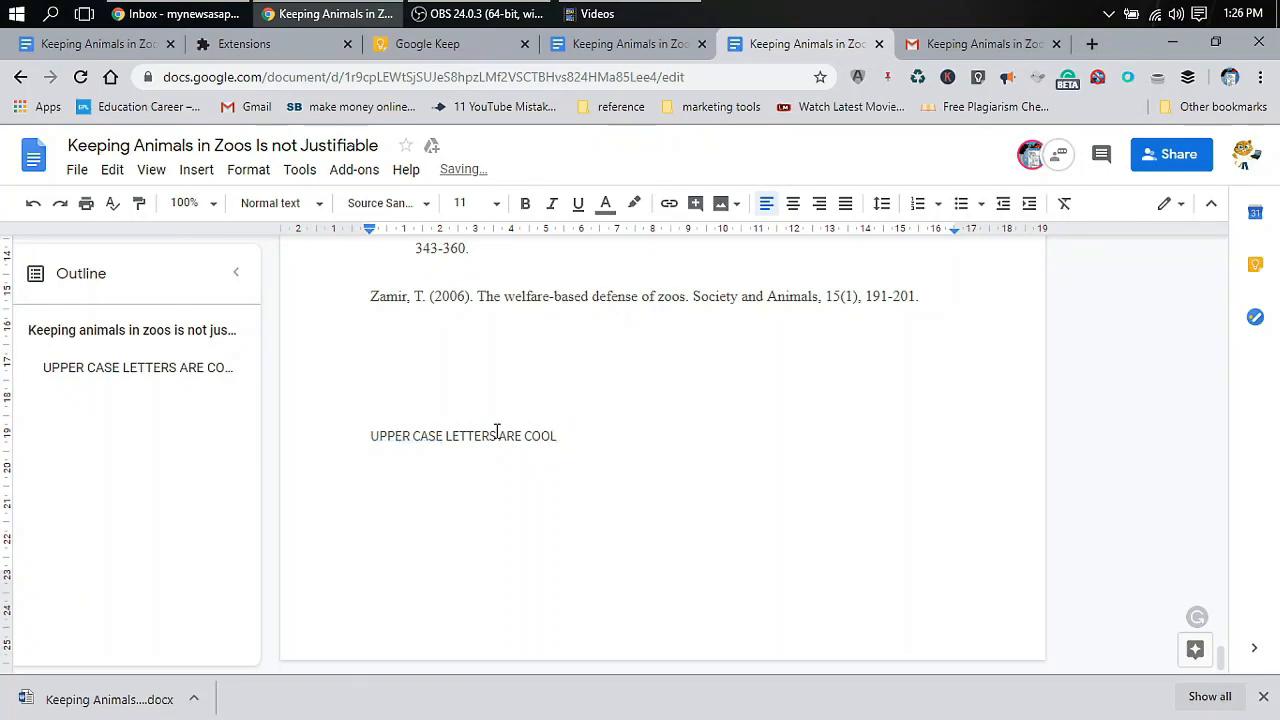
pyautogui.write('L!')
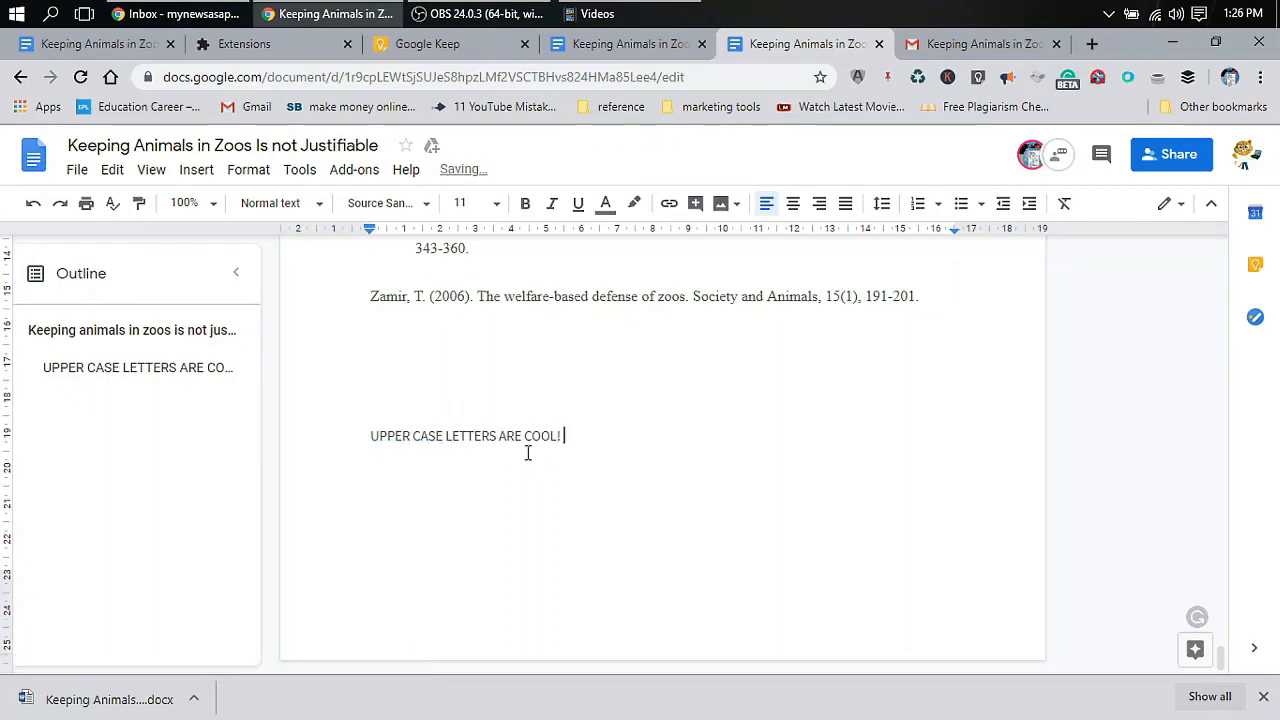
pyautogui.click(100, 44)
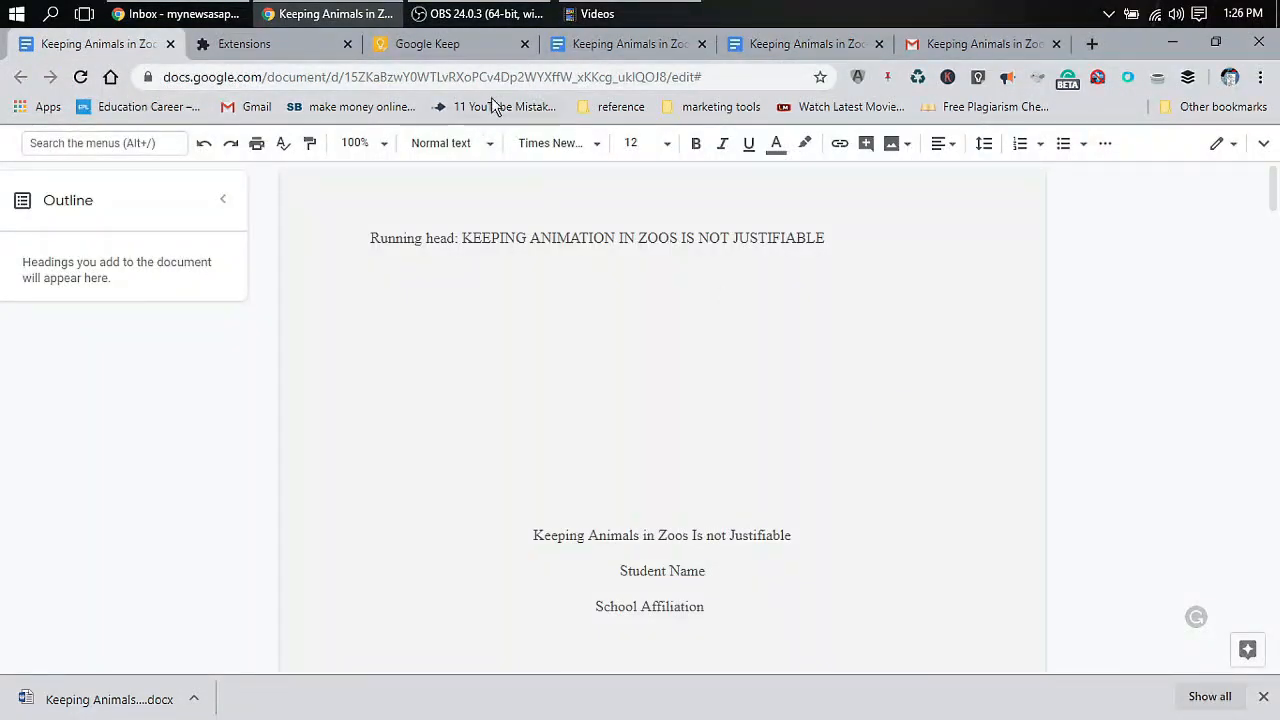
# Check which account is signed in on the shared copy of the essay
pyautogui.click(611, 57)
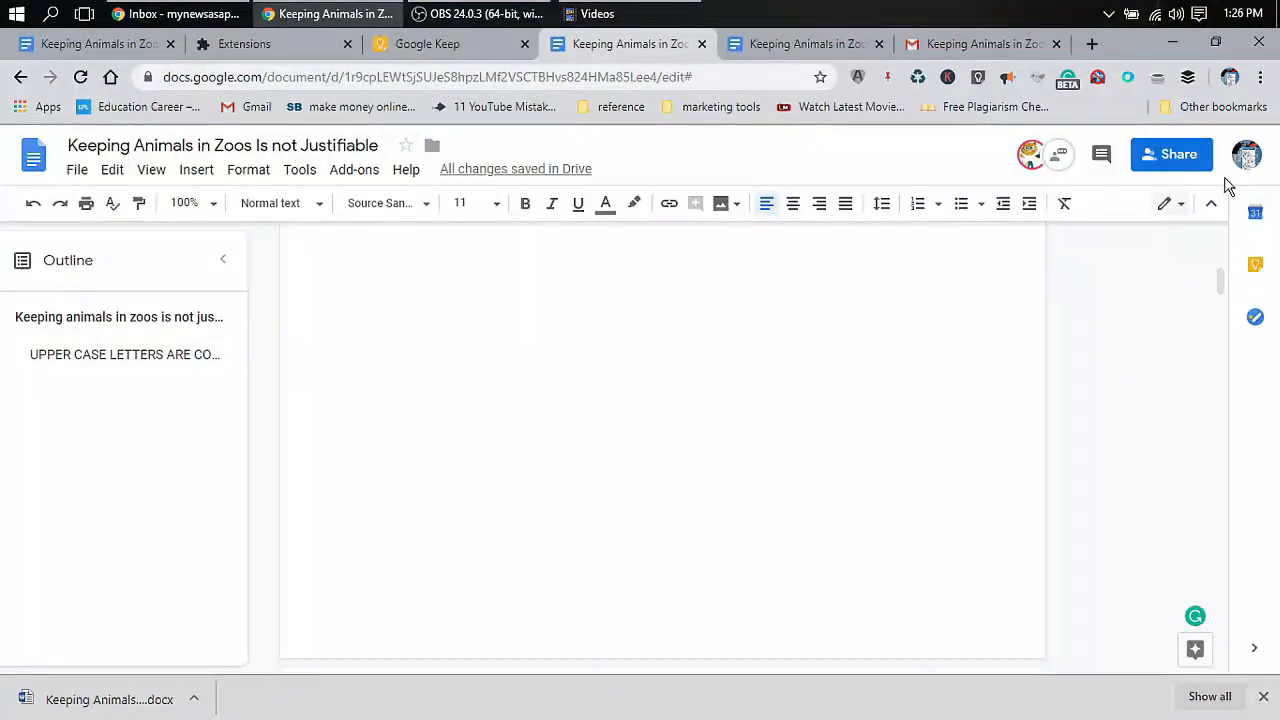
pyautogui.click(1246, 156)
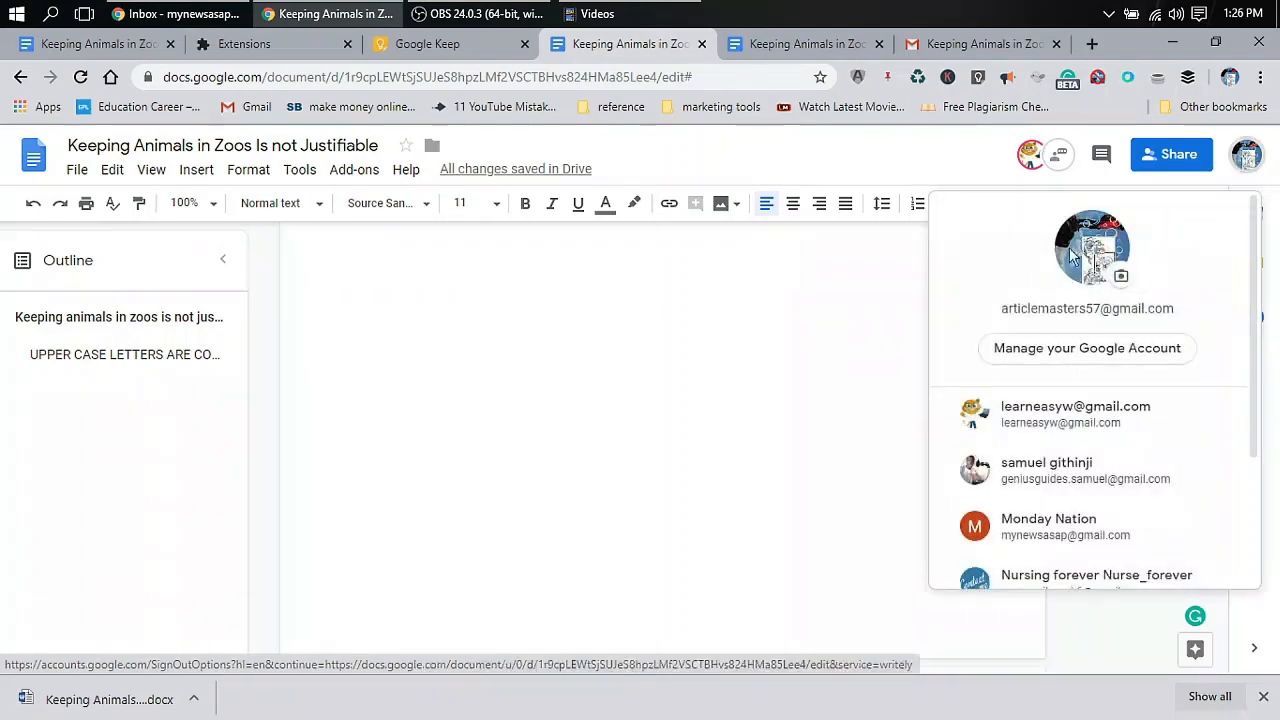
pyautogui.click(846, 350)
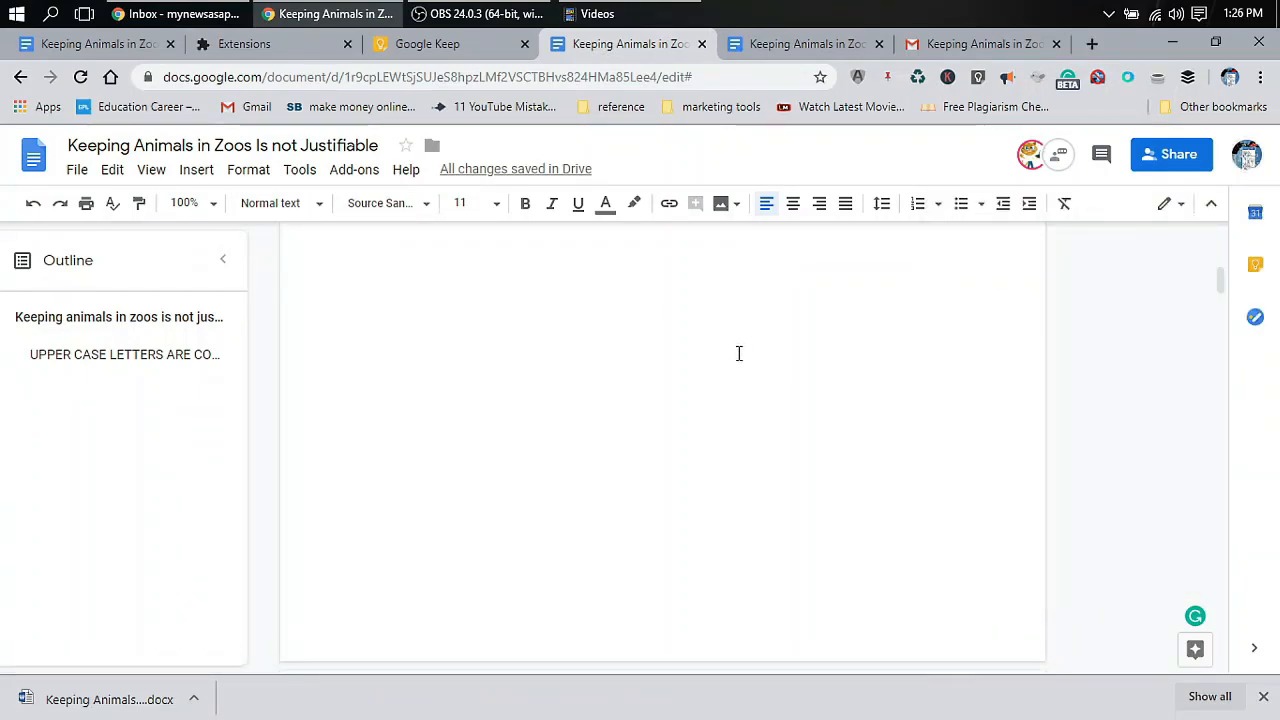
pyautogui.scroll(-8, 739, 353)
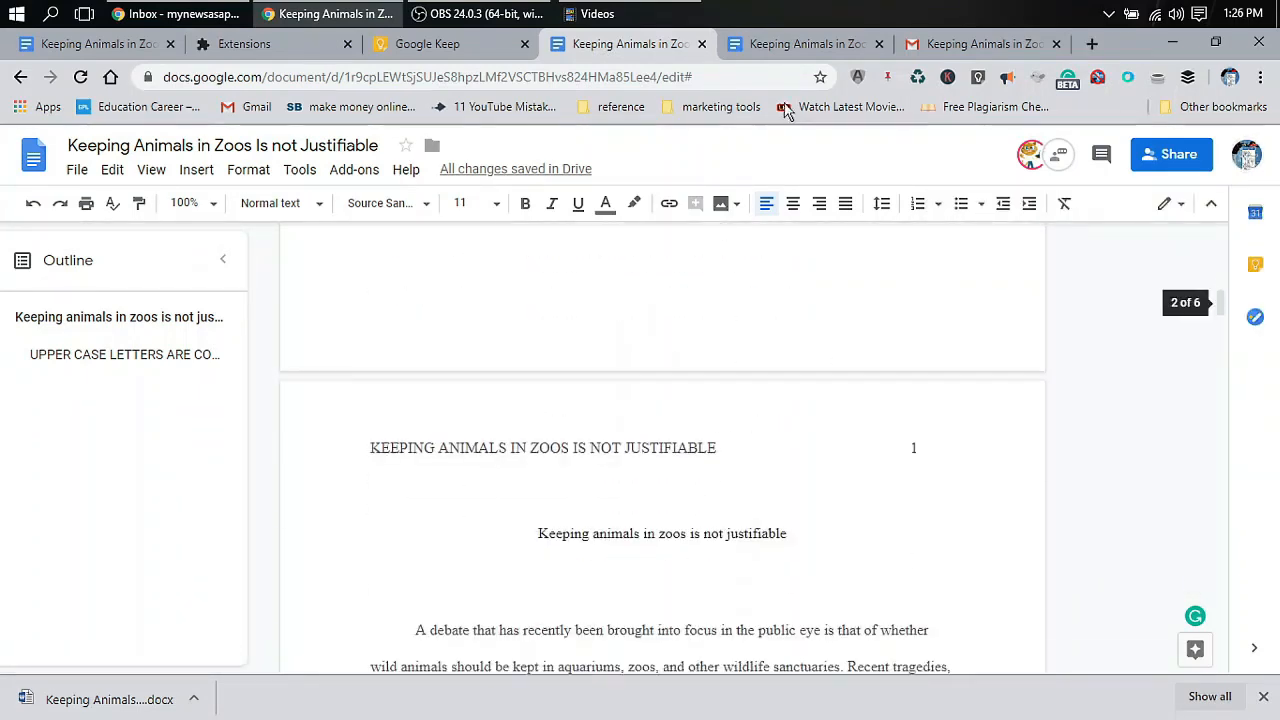
# Confirm the account on the other essay copy and select the line 'UPPER CASE LETTERS ARE COOL!'
pyautogui.click(805, 44)
pyautogui.click(1245, 163)
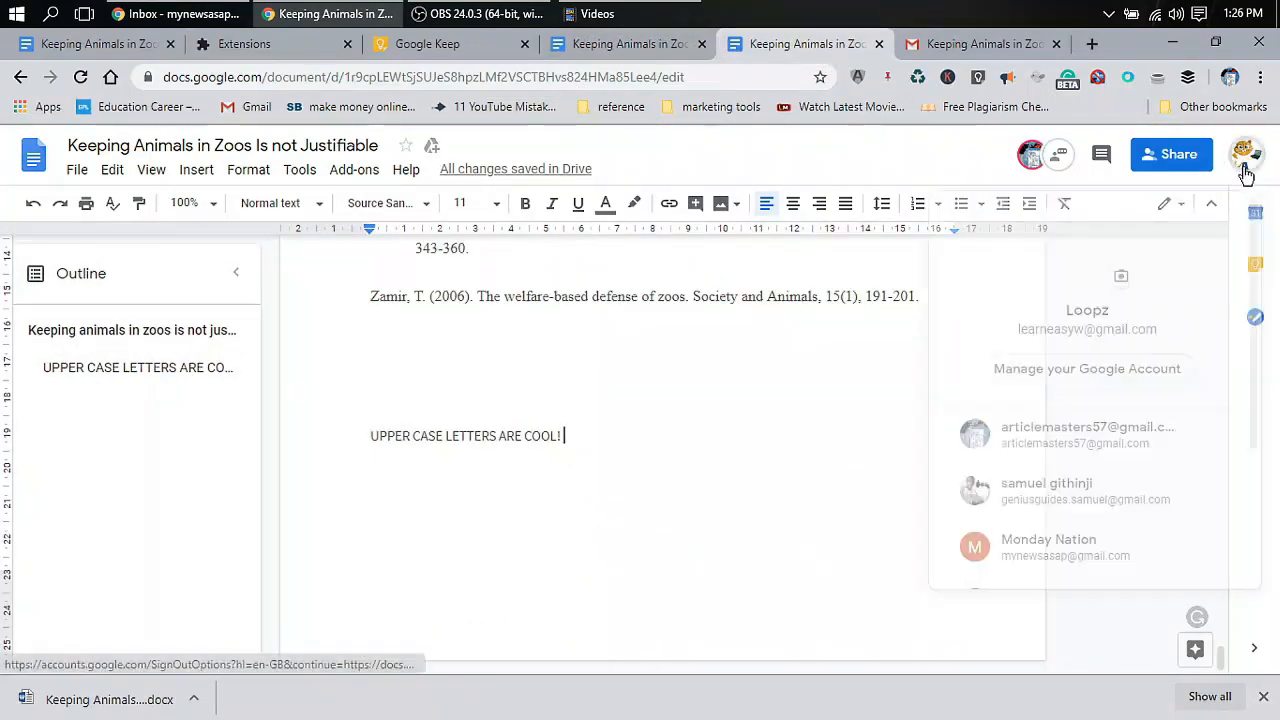
pyautogui.click(1245, 170)
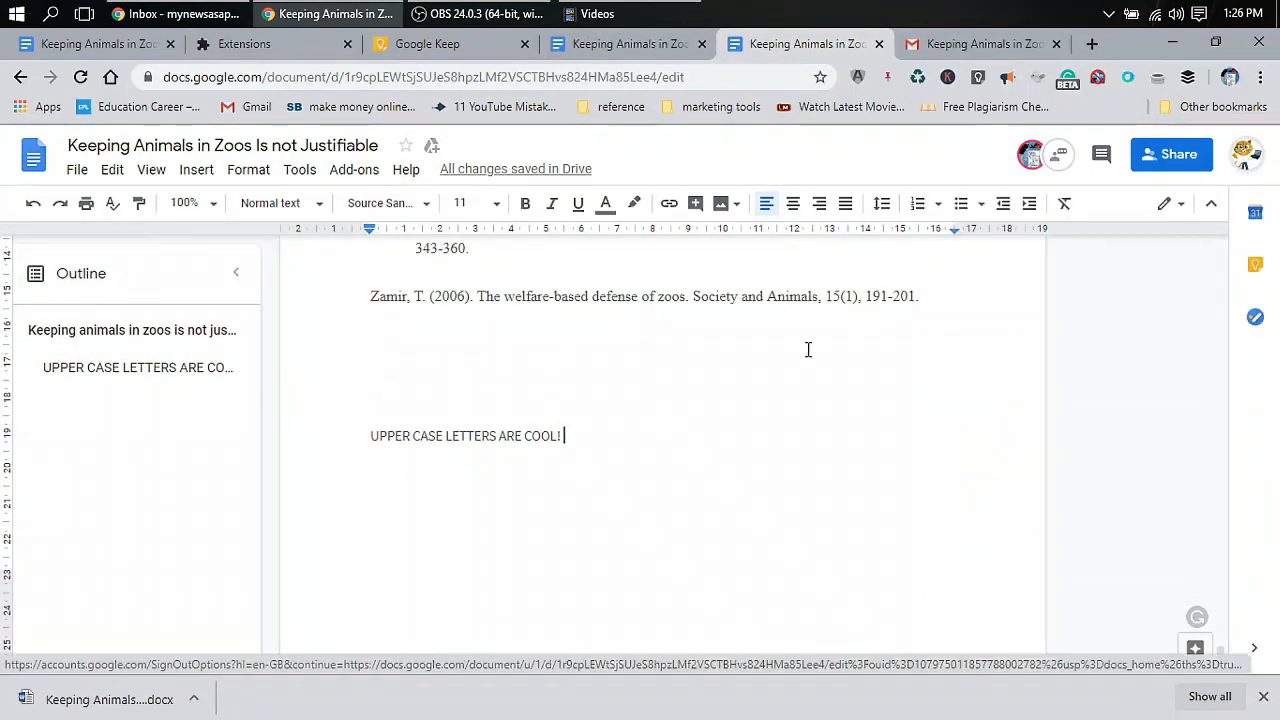
pyautogui.moveTo(628, 437); pyautogui.dragTo(362, 437)
pyautogui.click(341, 433)
pyautogui.click(362, 437)
# In the next essay tab, scroll to the references and select the added UPPER CASE line
pyautogui.click(617, 43)
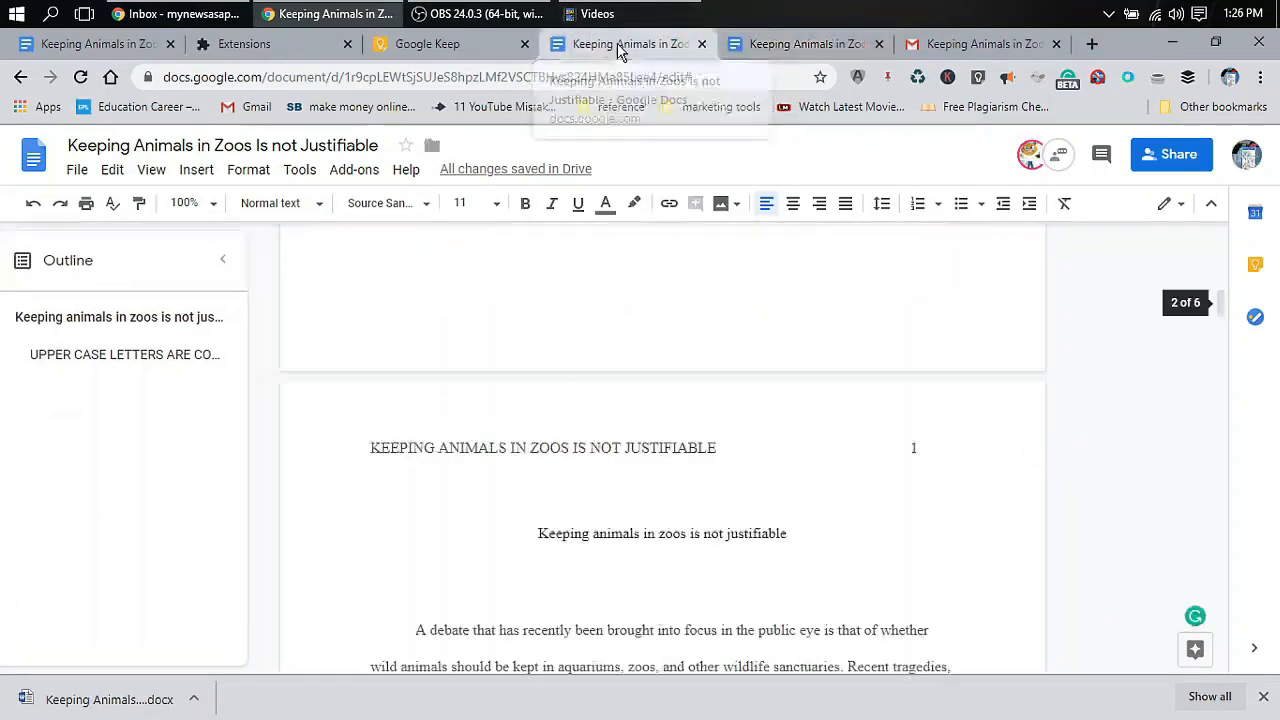
pyautogui.scroll(-20, 731, 525)
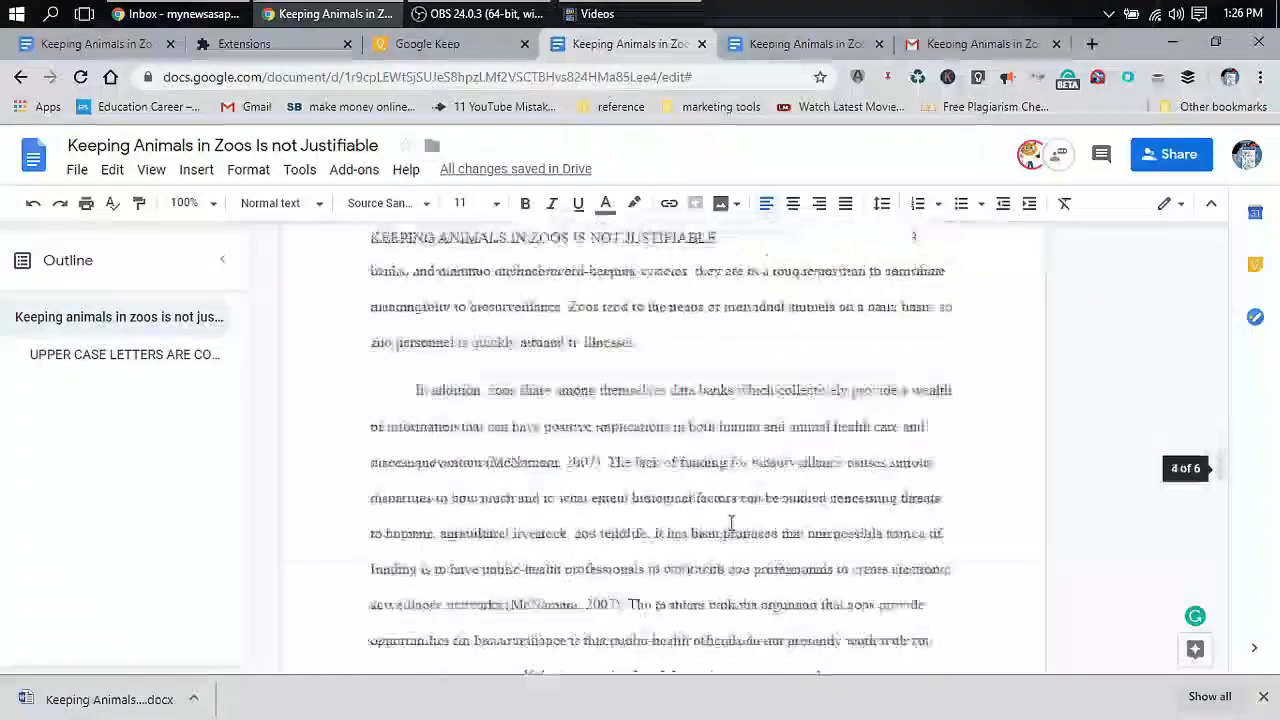
pyautogui.scroll(-10, 731, 521)
pyautogui.scroll(1, 731, 523)
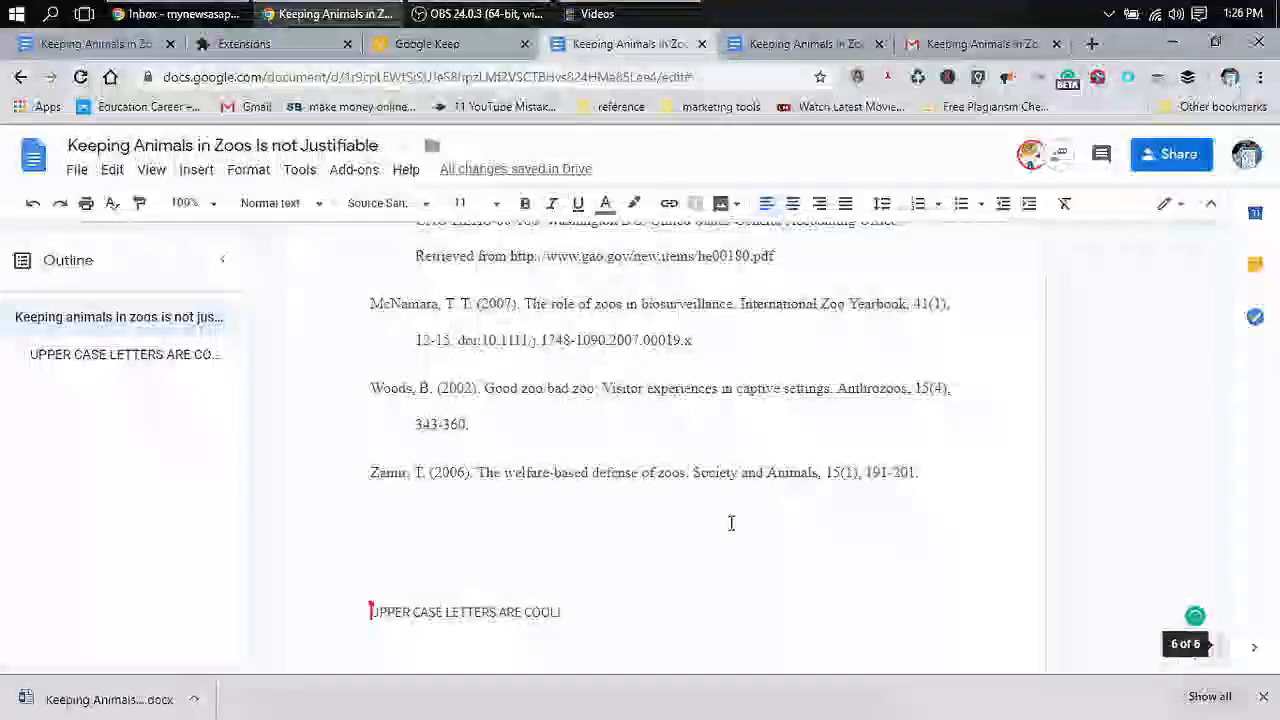
pyautogui.scroll(-1, 731, 523)
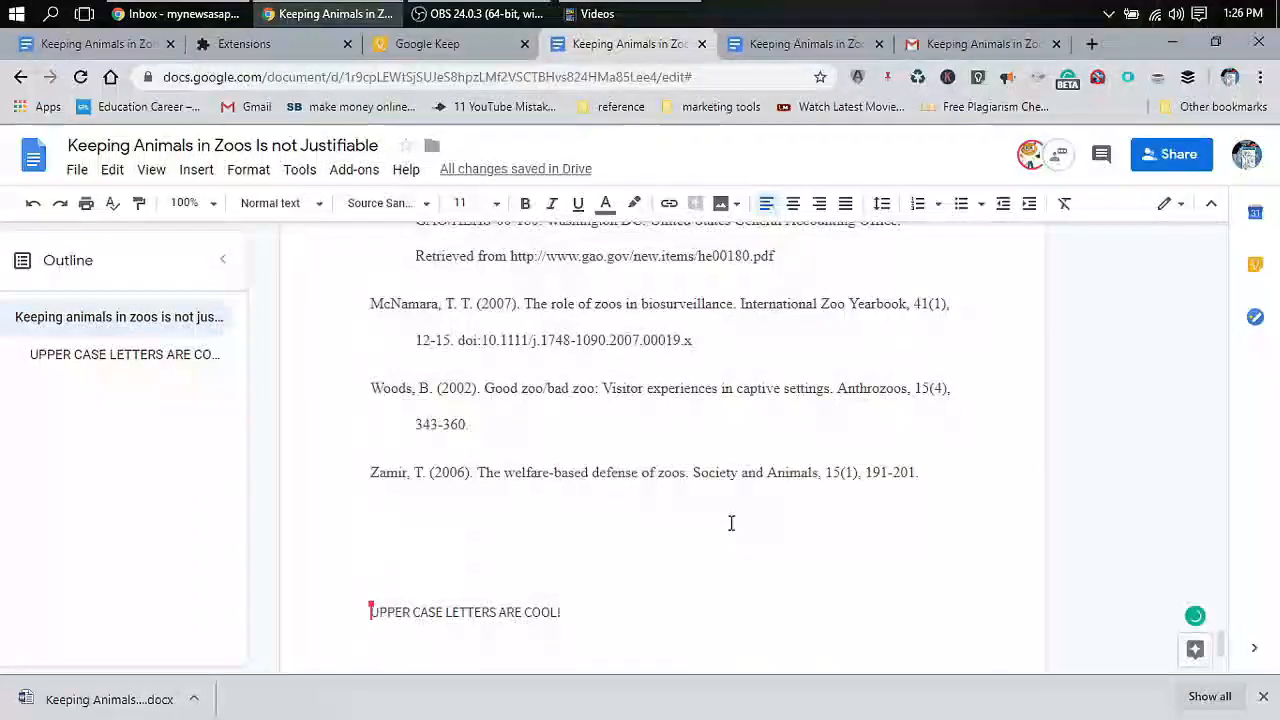
pyautogui.moveTo(572, 620); pyautogui.dragTo(376, 614)
pyautogui.click(380, 614)
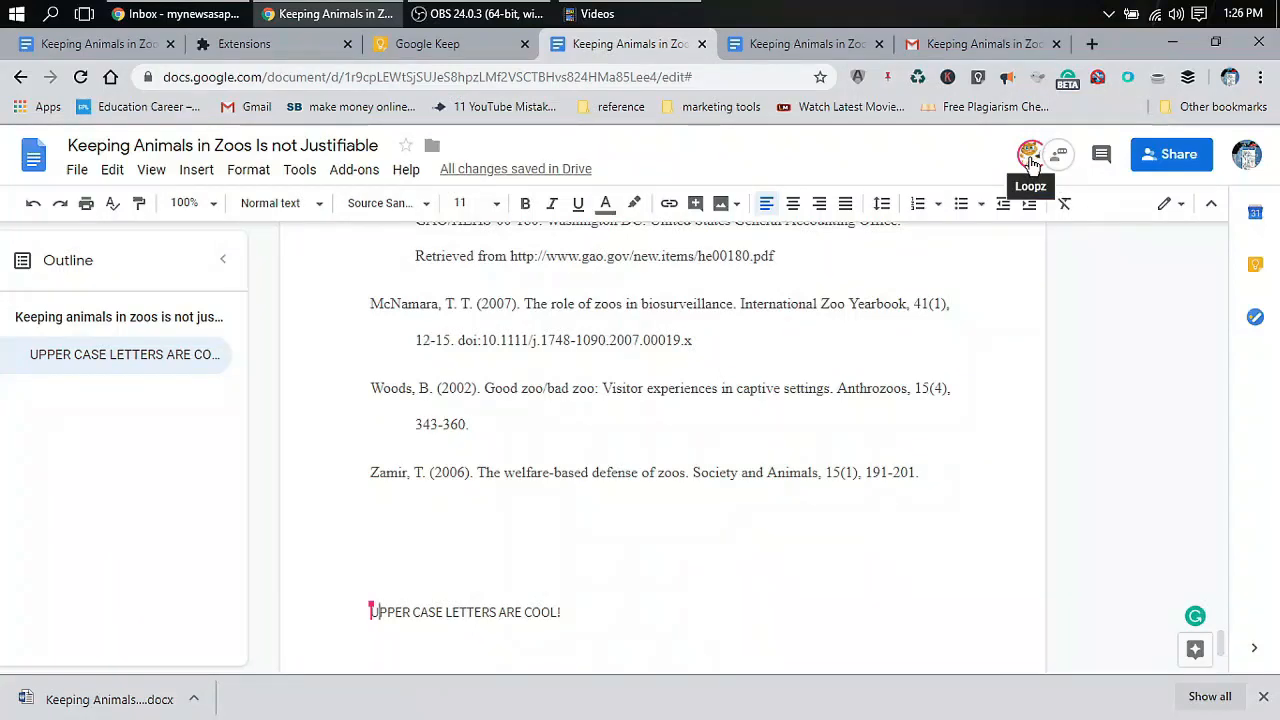
# Check which account received the invitation-to-edit email in Gmail
pyautogui.click(810, 44)
pyautogui.click(975, 44)
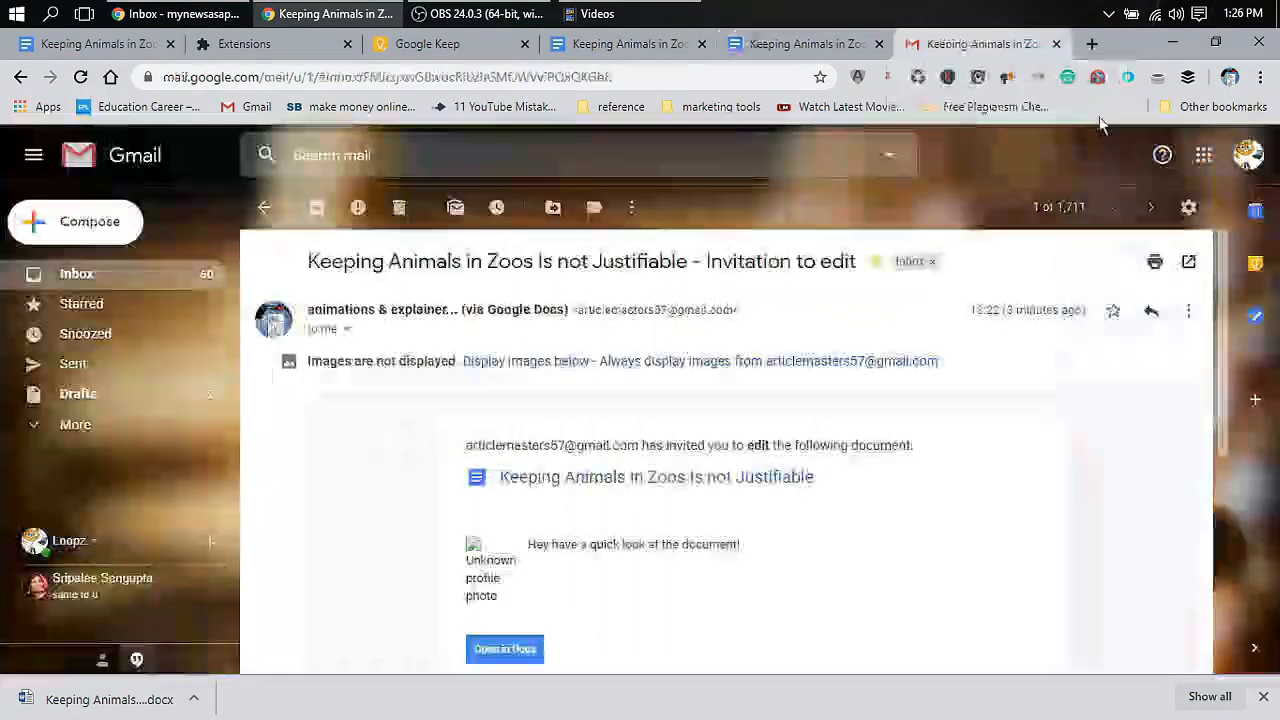
pyautogui.click(1248, 160)
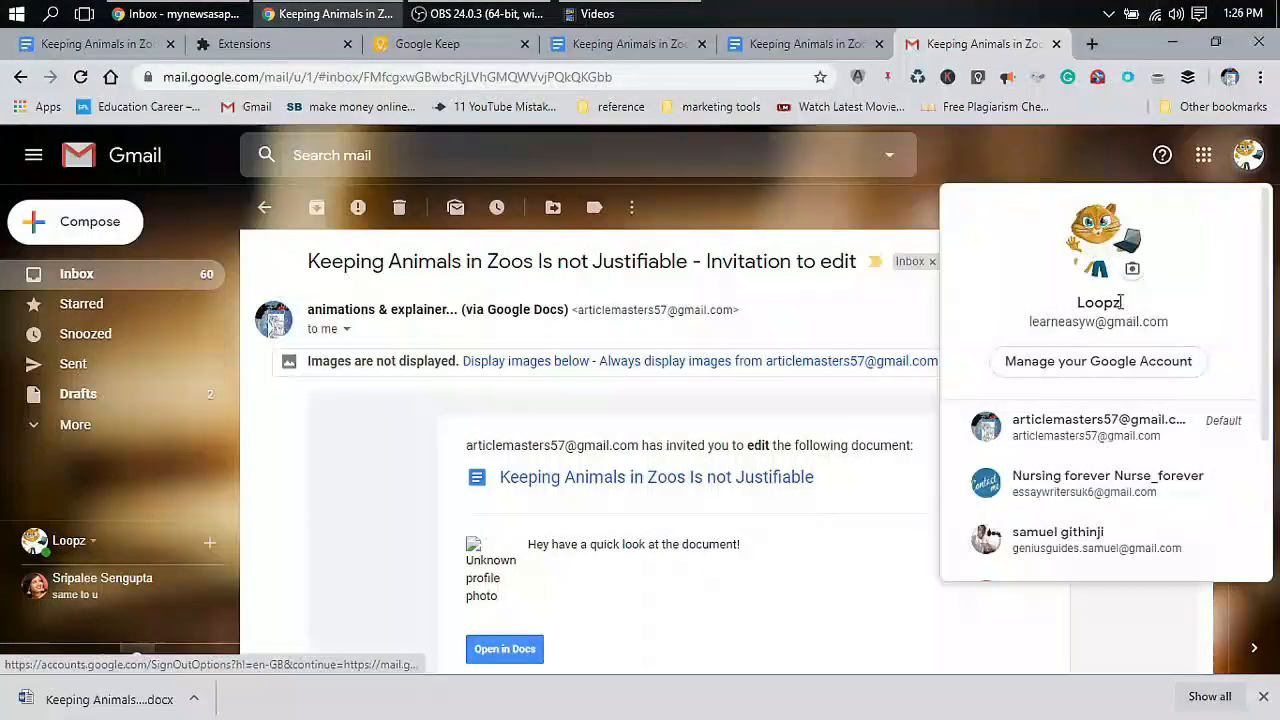
pyautogui.moveTo(1078, 305); pyautogui.dragTo(1130, 305)
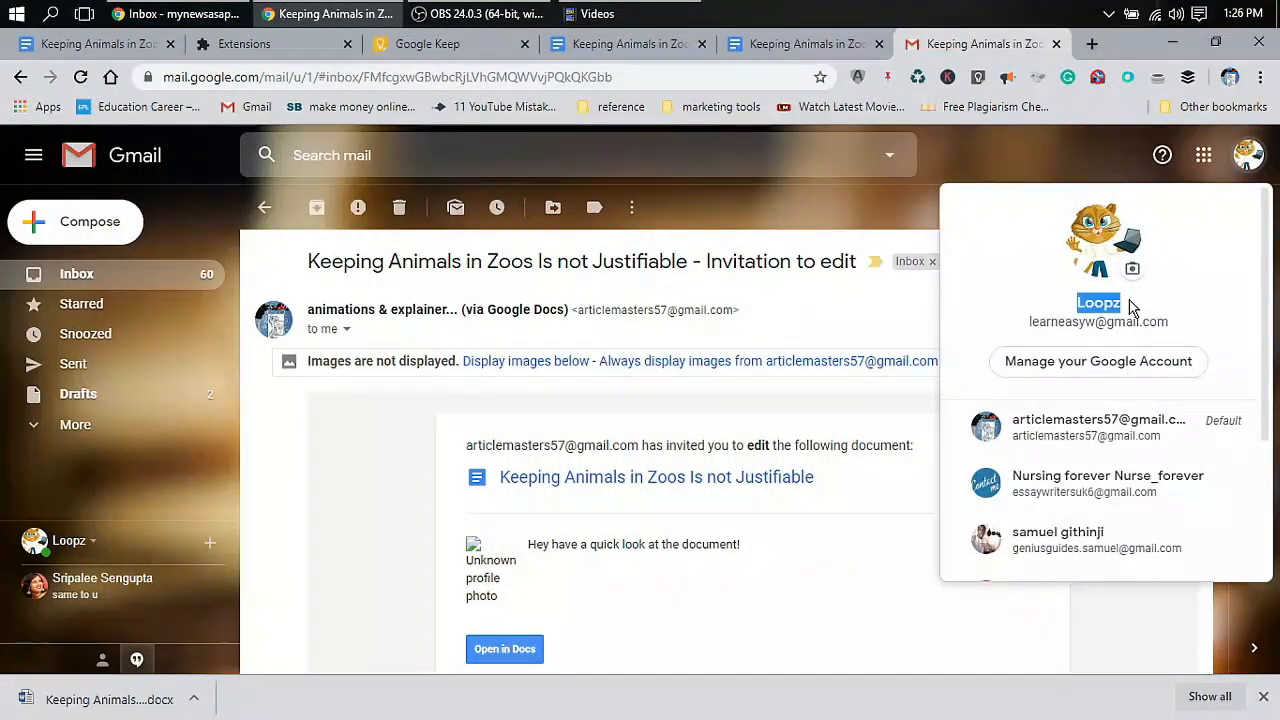
# On the other essay copy, verify the signed-in account and toggle selection of the UPPER CASE line
pyautogui.click(805, 44)
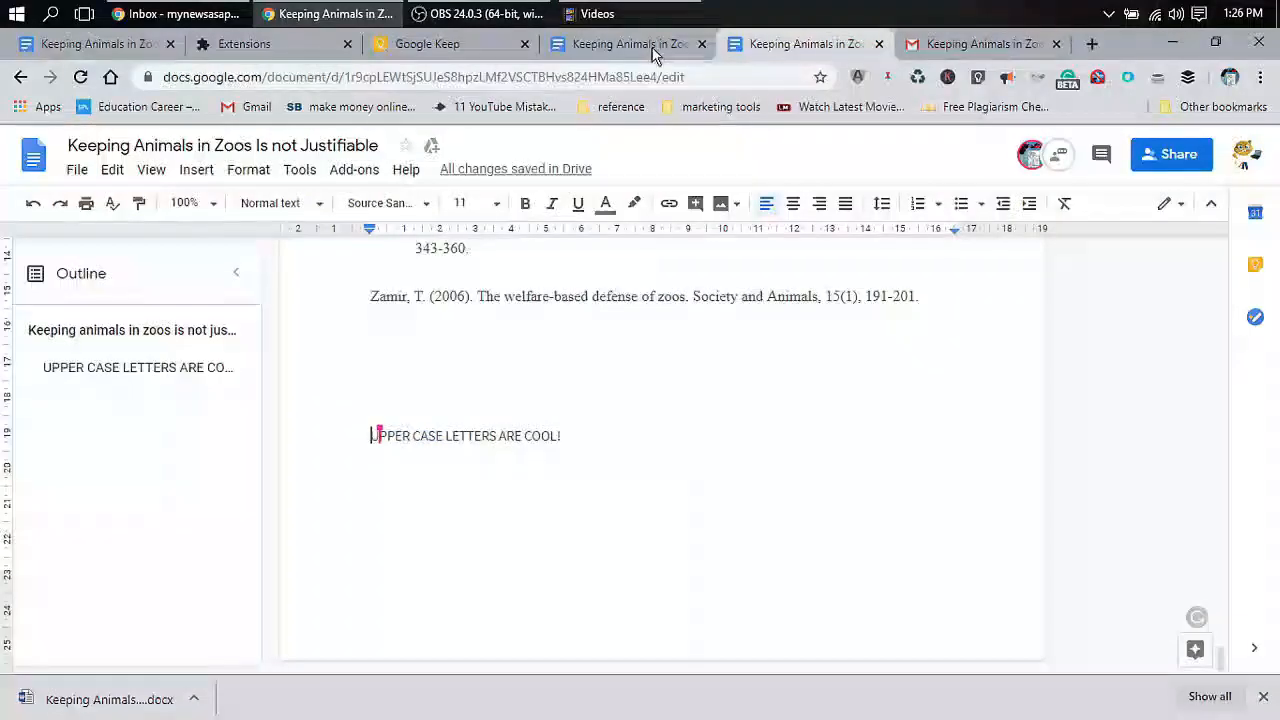
pyautogui.click(652, 50)
pyautogui.click(1247, 156)
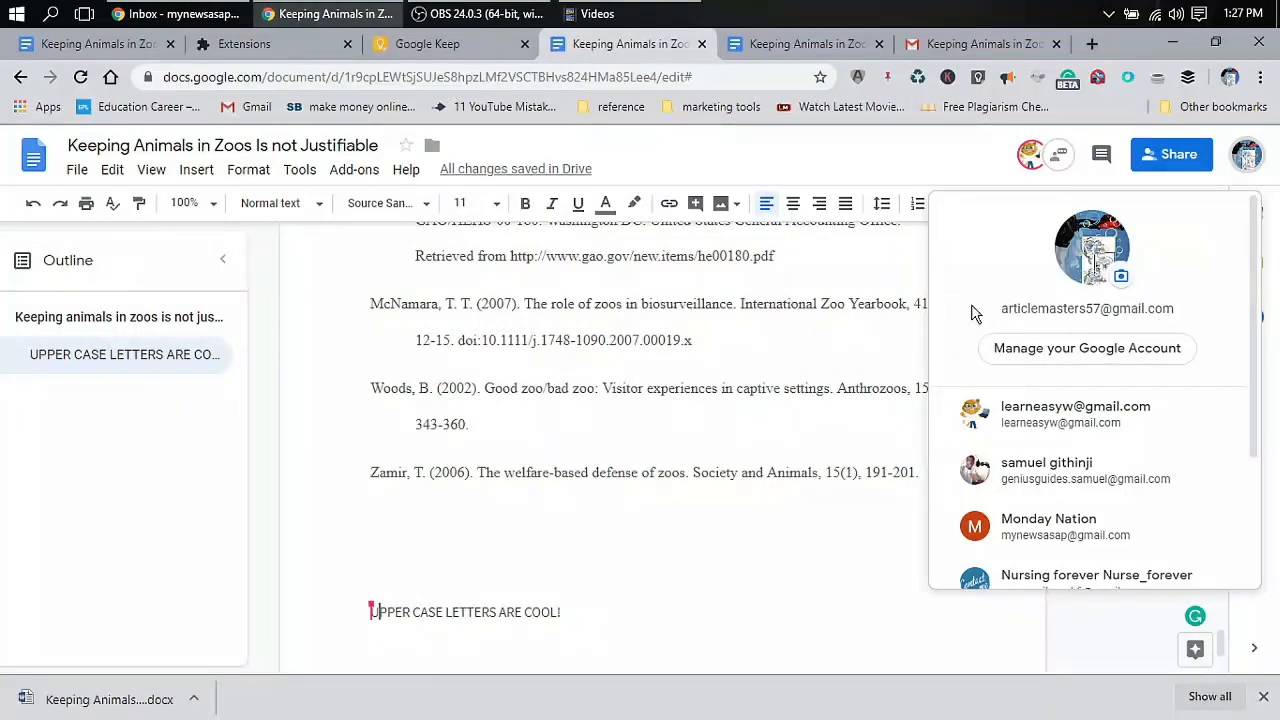
pyautogui.click(633, 530)
pyautogui.moveTo(577, 613); pyautogui.dragTo(311, 606)
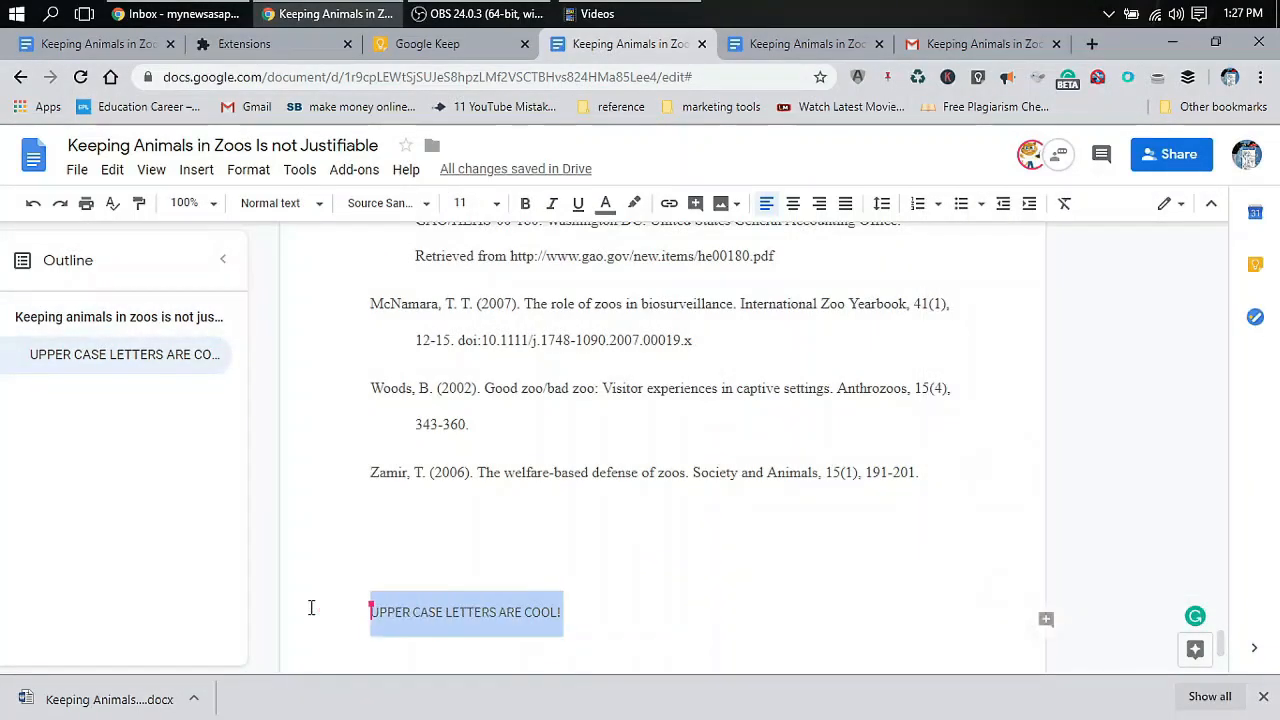
pyautogui.press('Right')
pyautogui.moveTo(570, 612); pyautogui.dragTo(360, 603)
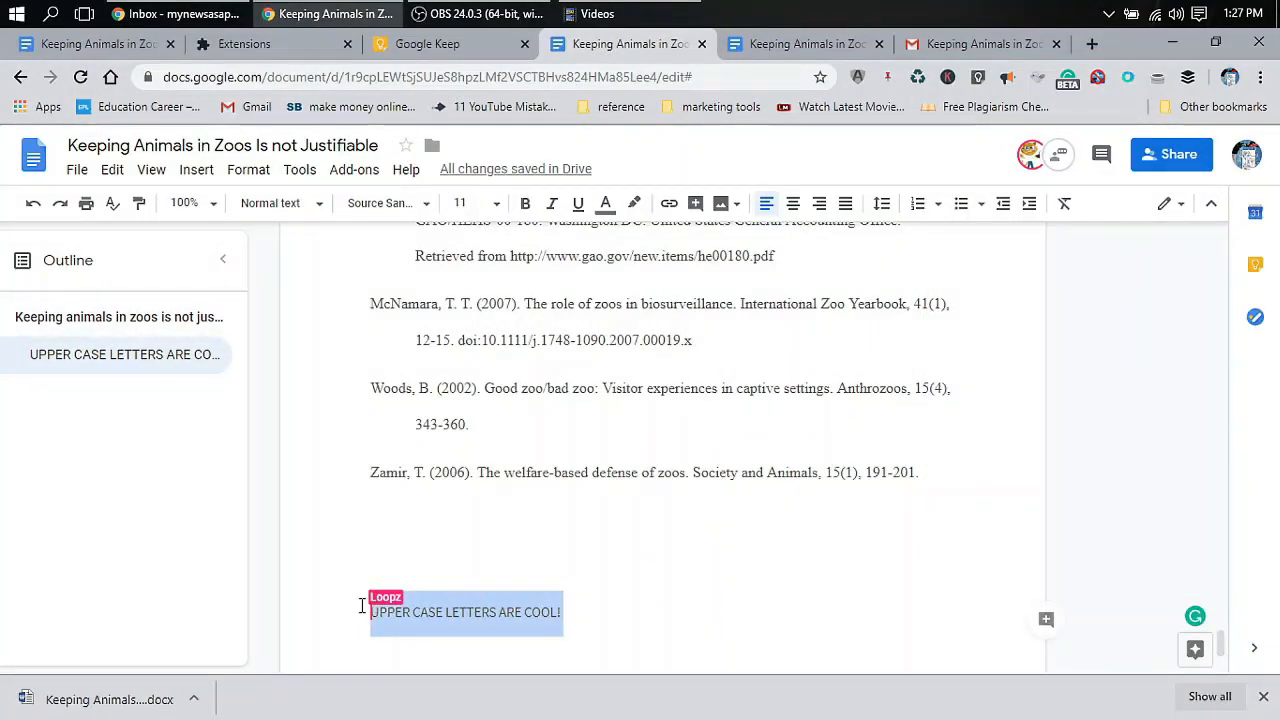
pyautogui.press('Left')
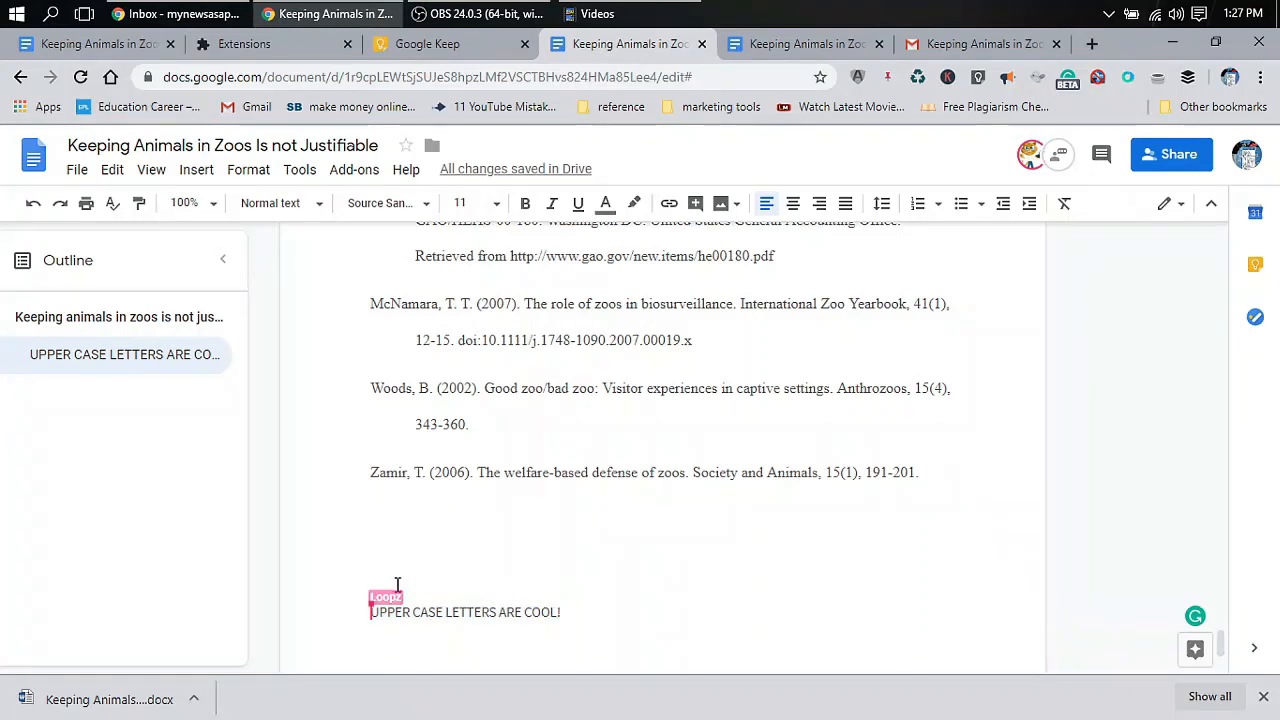
# Cycle through the essay copy and the invitation email, ending on the shared essay
pyautogui.click(812, 44)
pyautogui.click(985, 42)
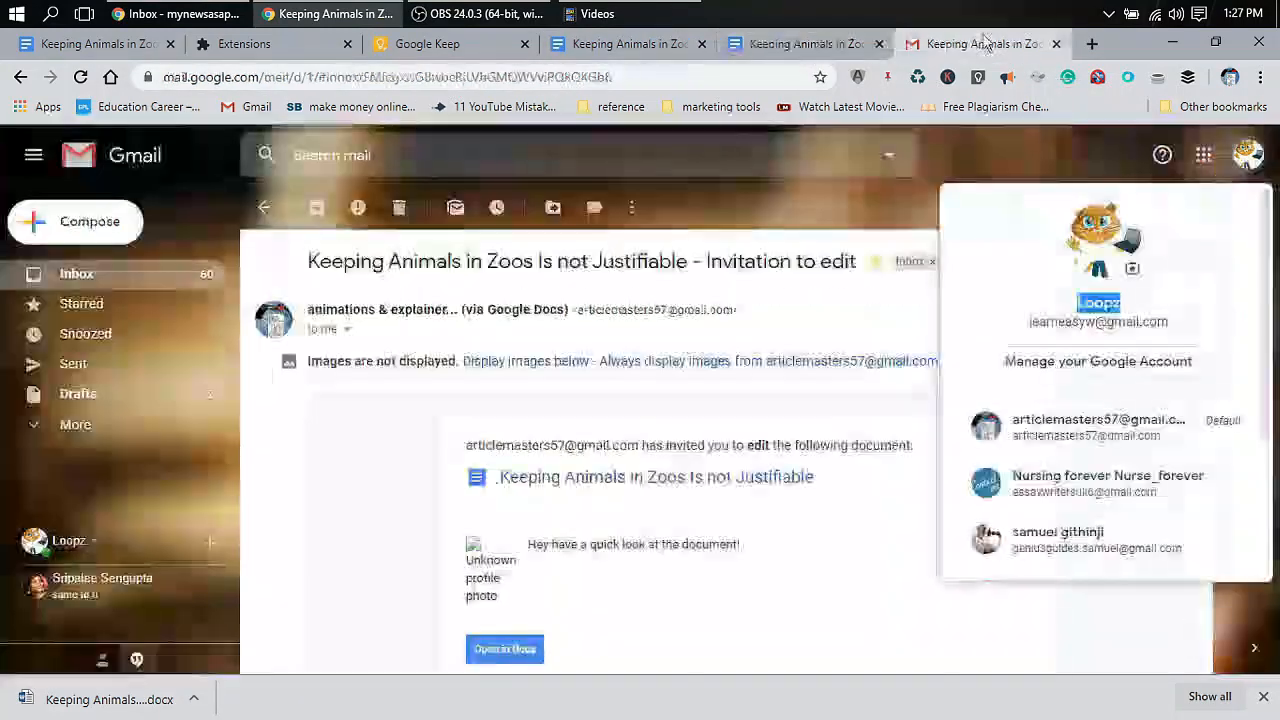
pyautogui.click(625, 44)
# Turn on link sharing so anyone with the link can view, and copy the link
pyautogui.click(1186, 164)
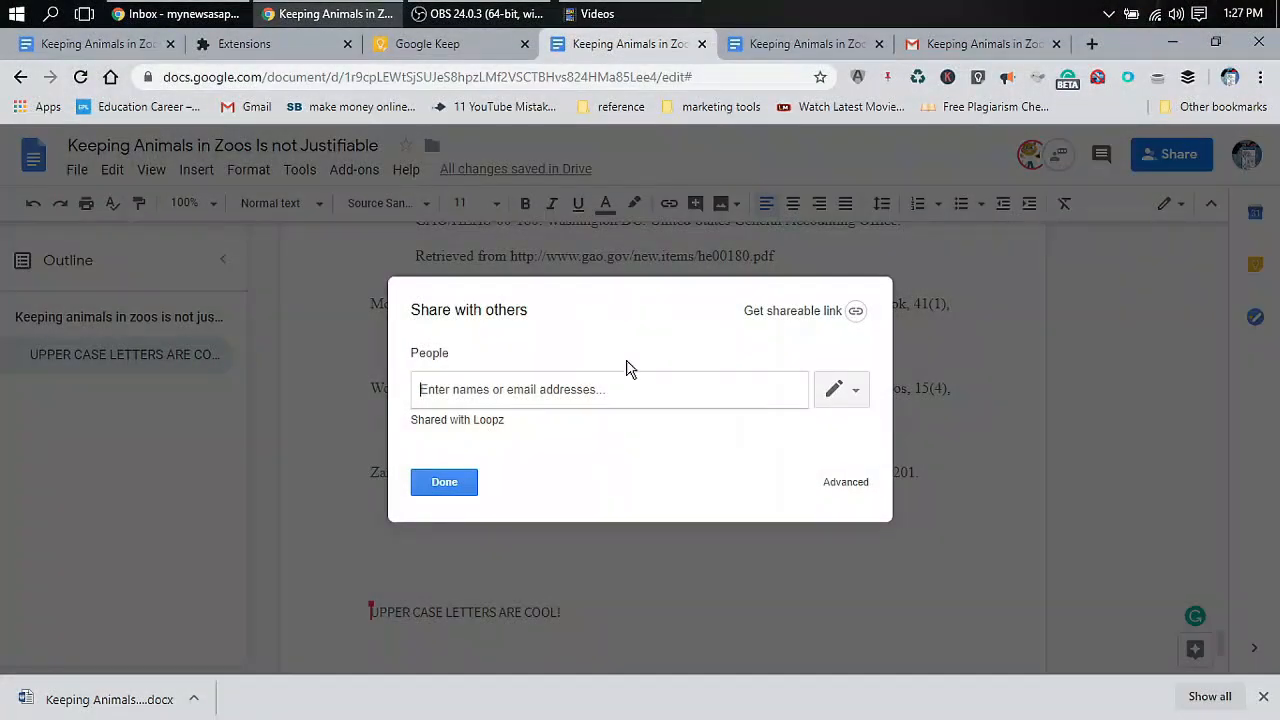
pyautogui.click(780, 312)
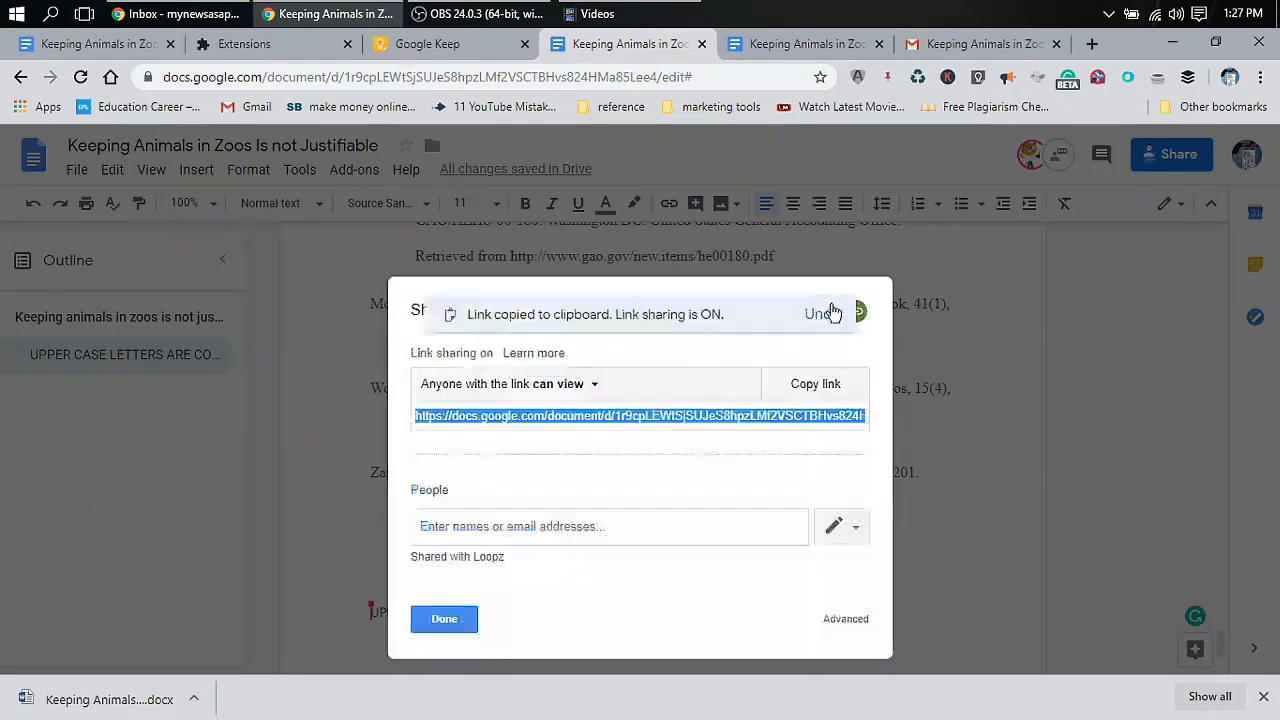
pyautogui.click(825, 390)
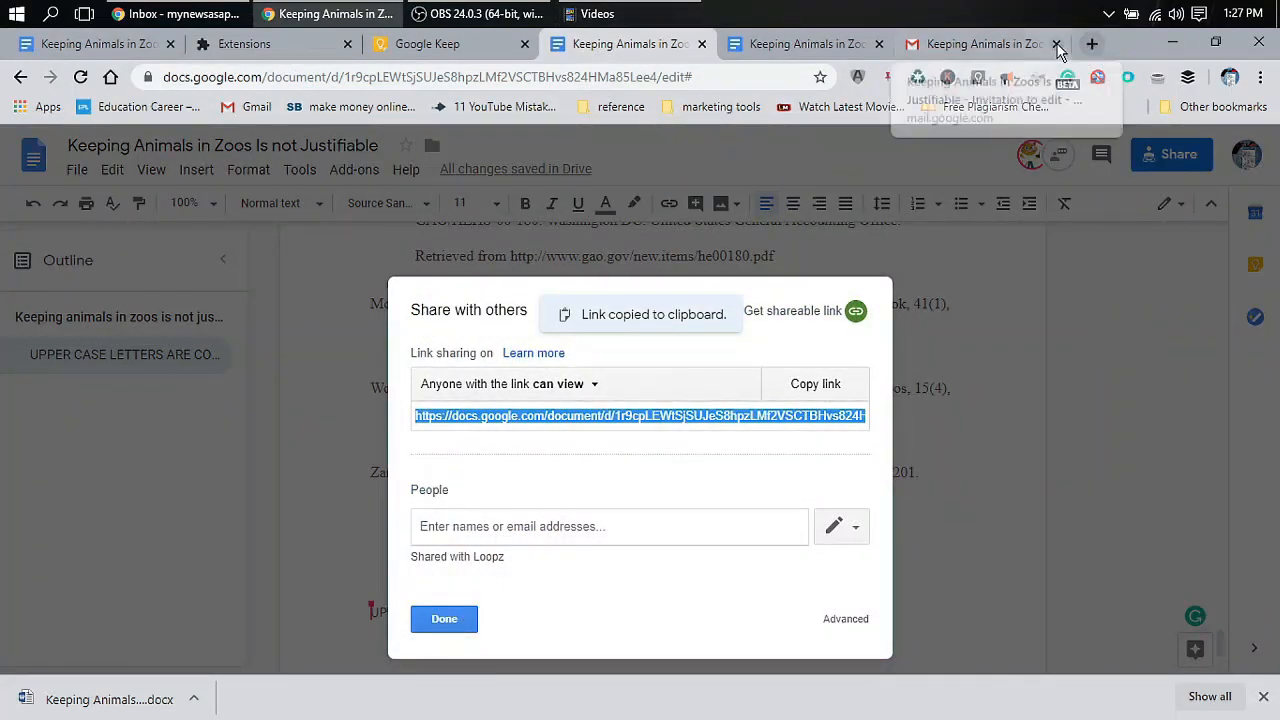
pyautogui.click(990, 47)
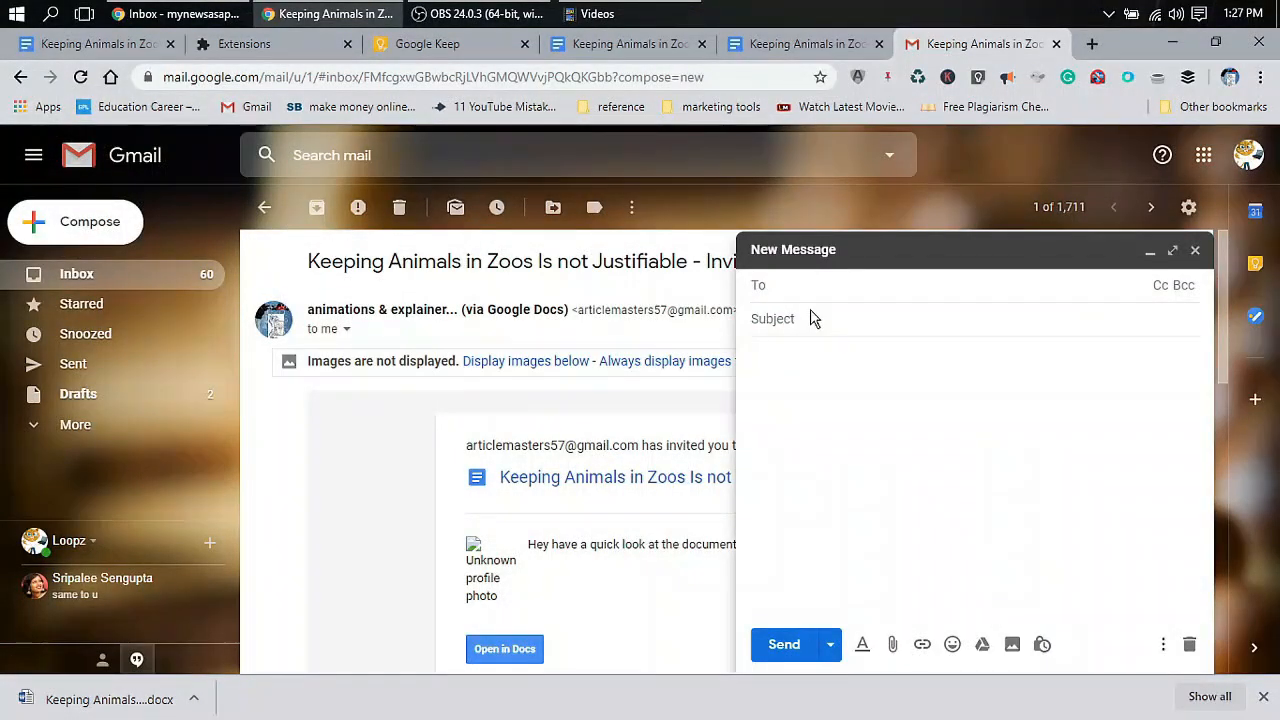
# Address a new message to ANY and paste the essay's sharing link into the body
pyautogui.write('ANY')
pyautogui.click(783, 350)
pyautogui.hotkey('ctrl', 'v')
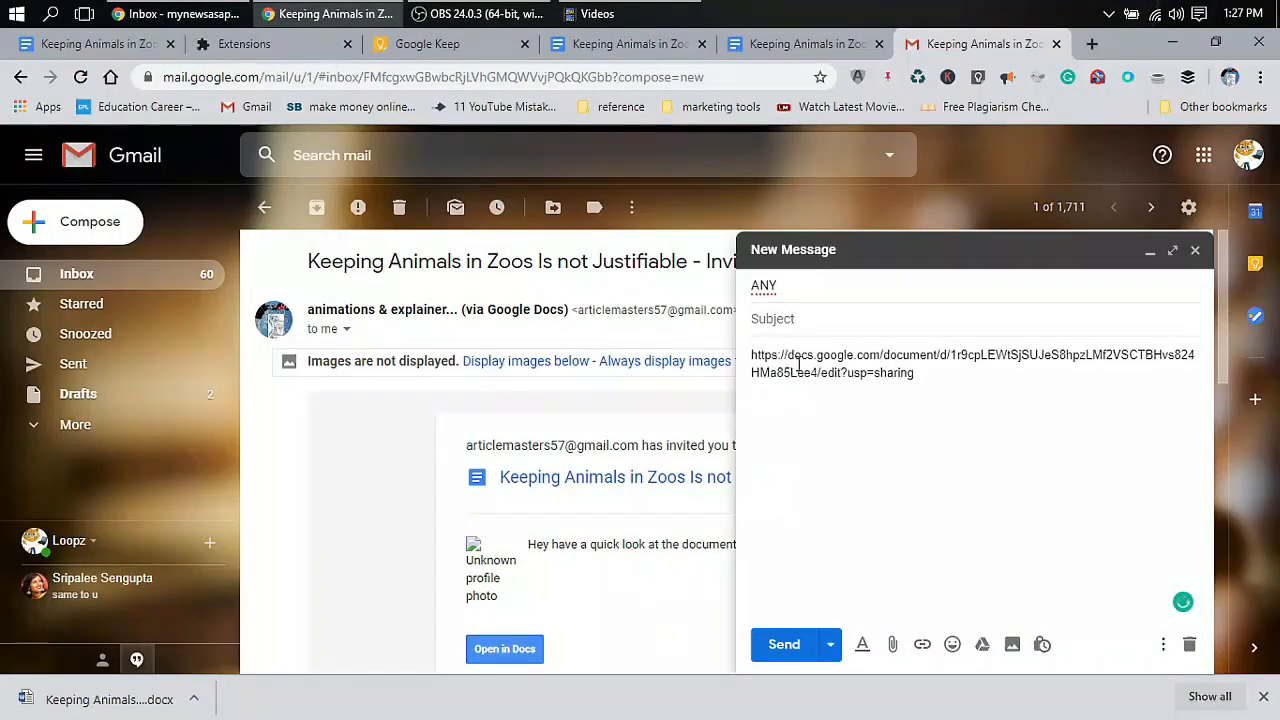
pyautogui.moveTo(968, 390); pyautogui.dragTo(743, 360)
pyautogui.click(943, 380)
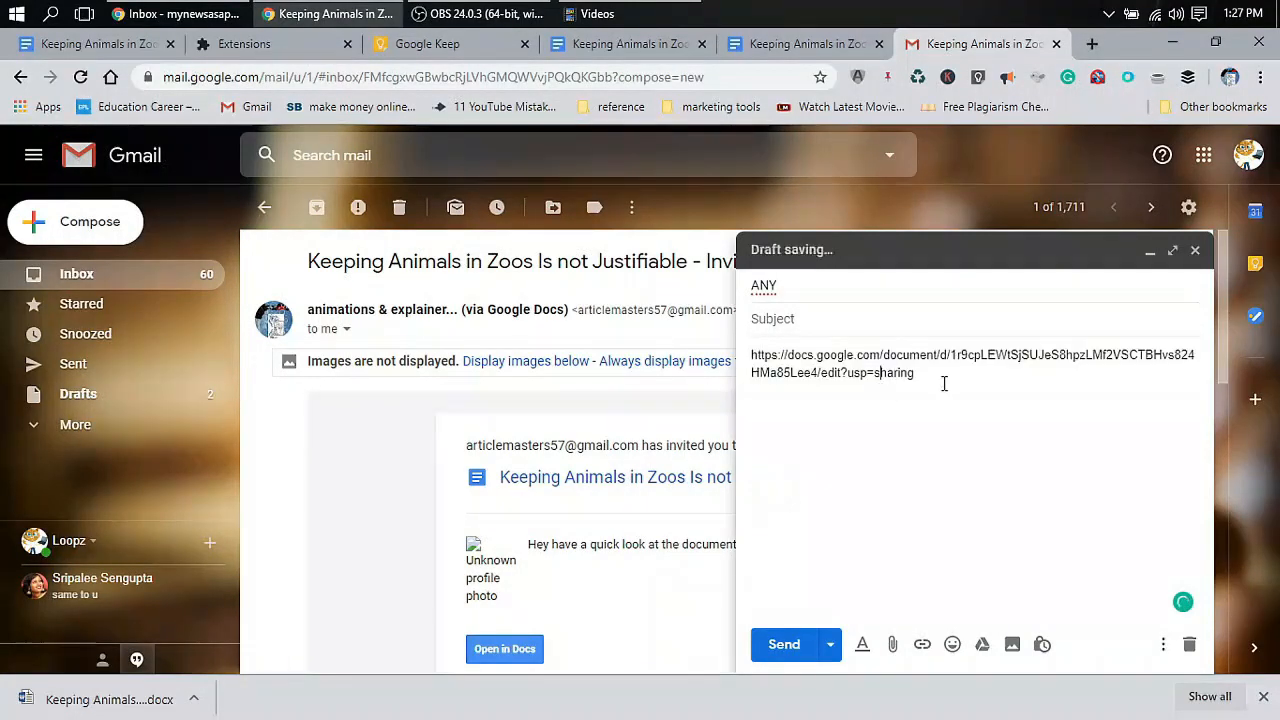
# Expand the draft to full screen, dismiss the tip, then close the saved draft
pyautogui.click(1172, 249)
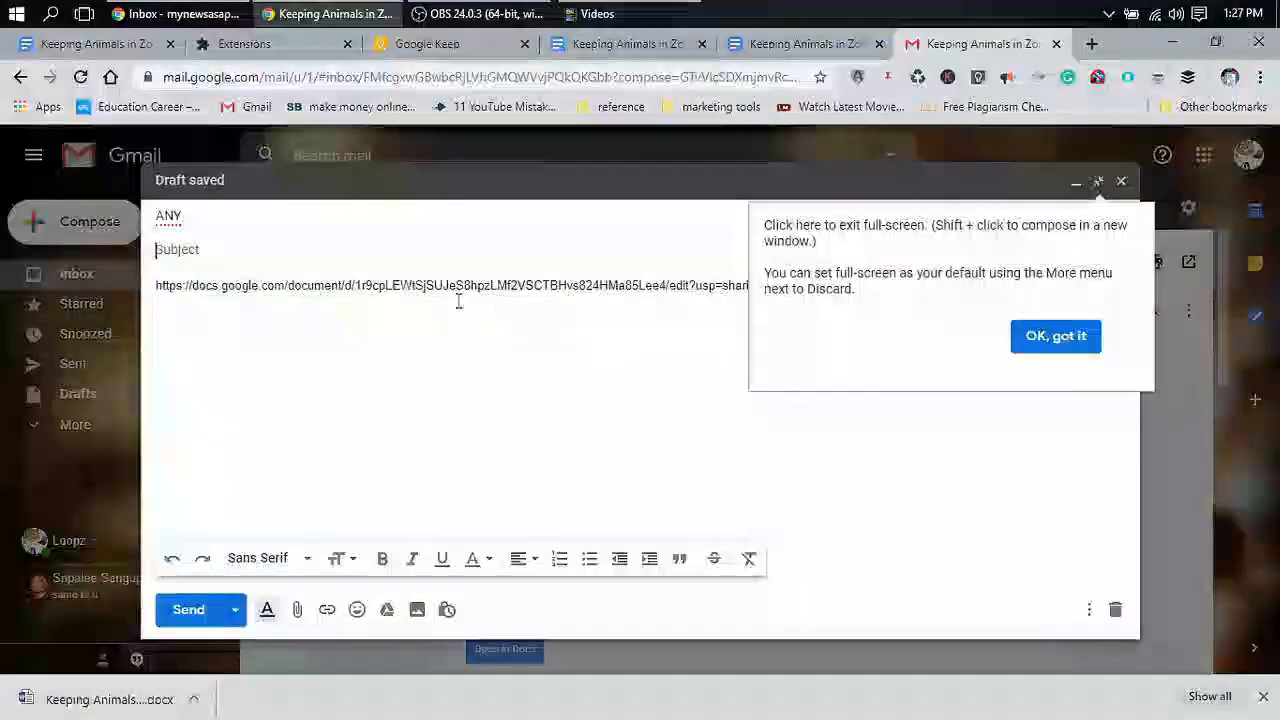
pyautogui.click(418, 285)
pyautogui.click(1090, 352)
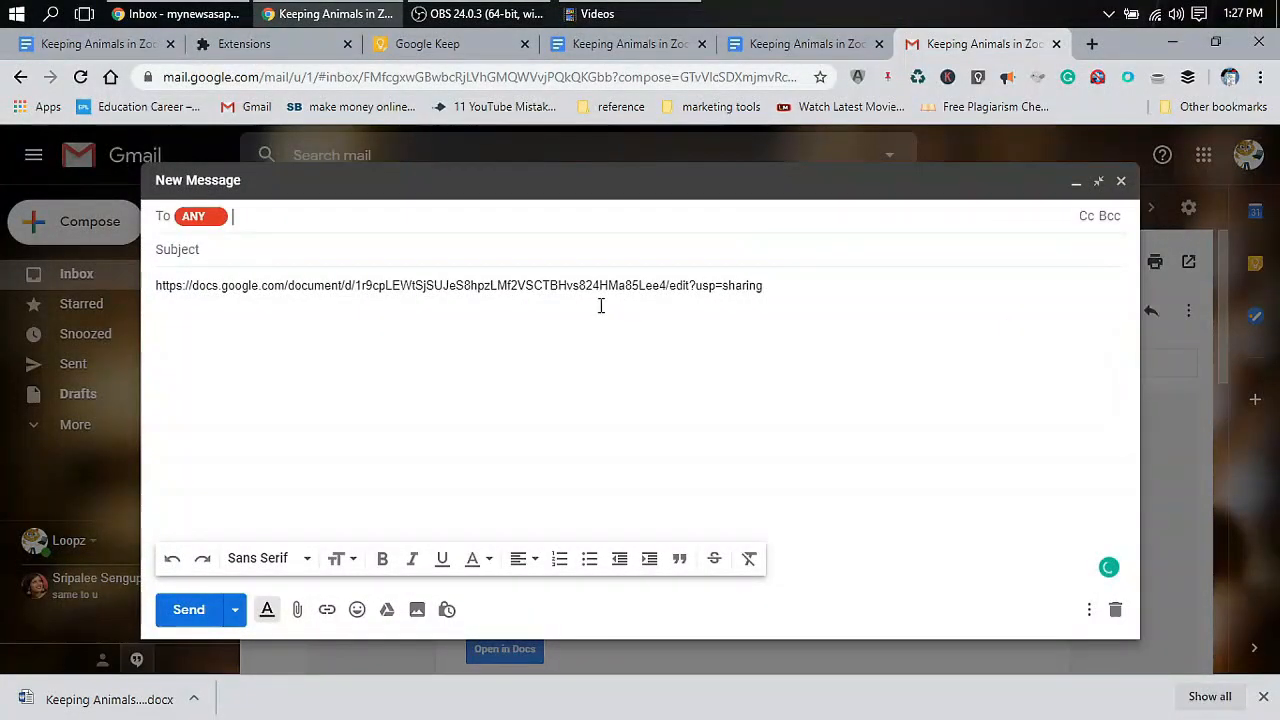
pyautogui.moveTo(770, 296); pyautogui.dragTo(155, 312)
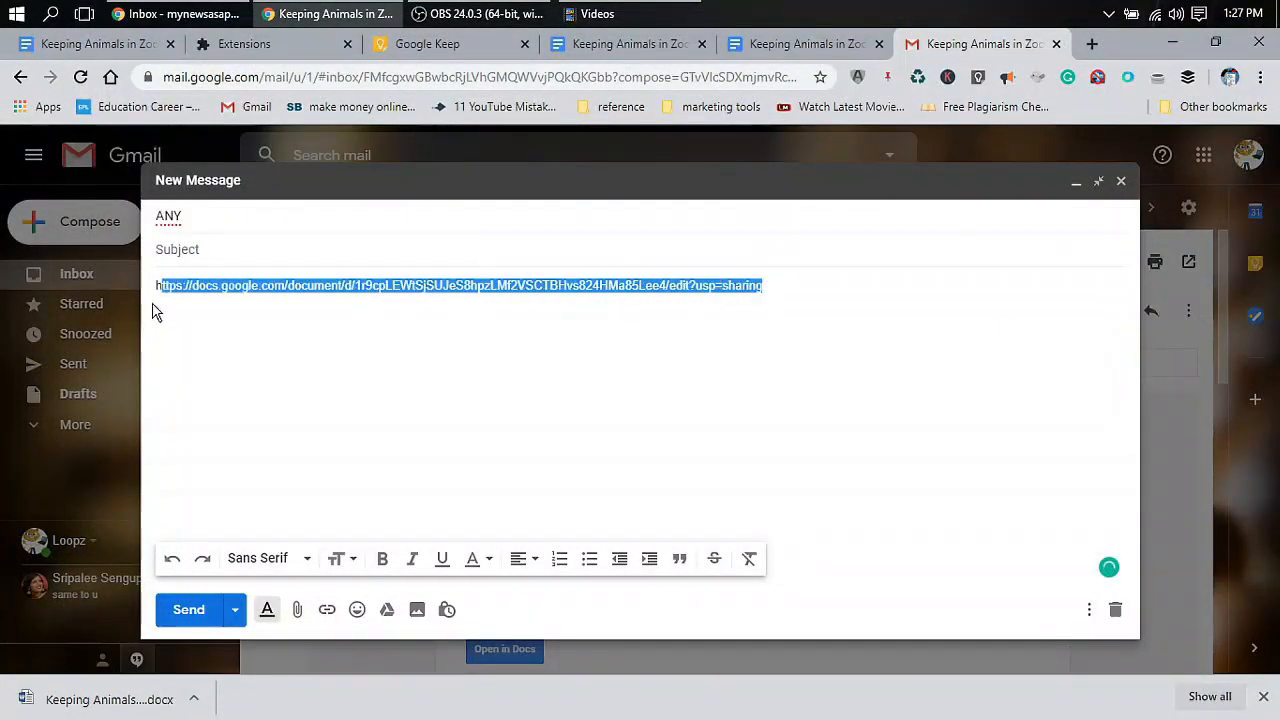
pyautogui.click(1121, 183)
pyautogui.click(834, 43)
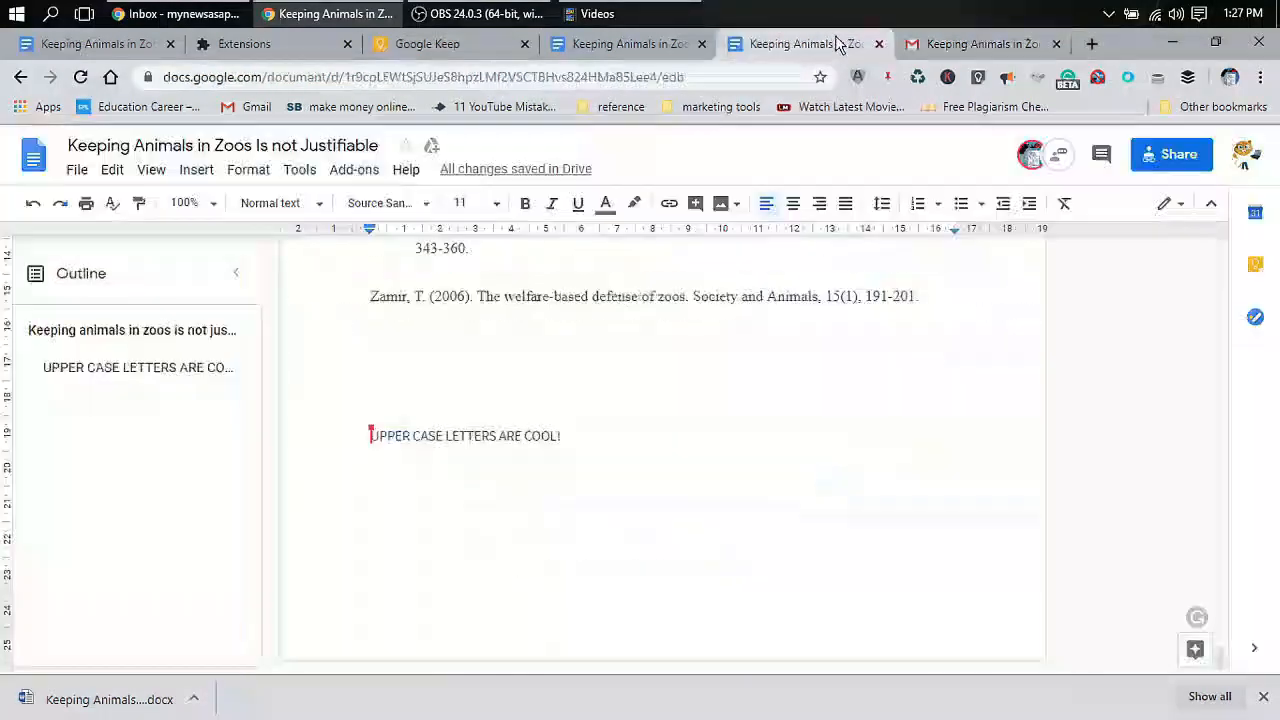
# Close the essay's Share dialog and select the added 'UPPER CASE LETTERS ARE COOL!' reference line
pyautogui.click(603, 52)
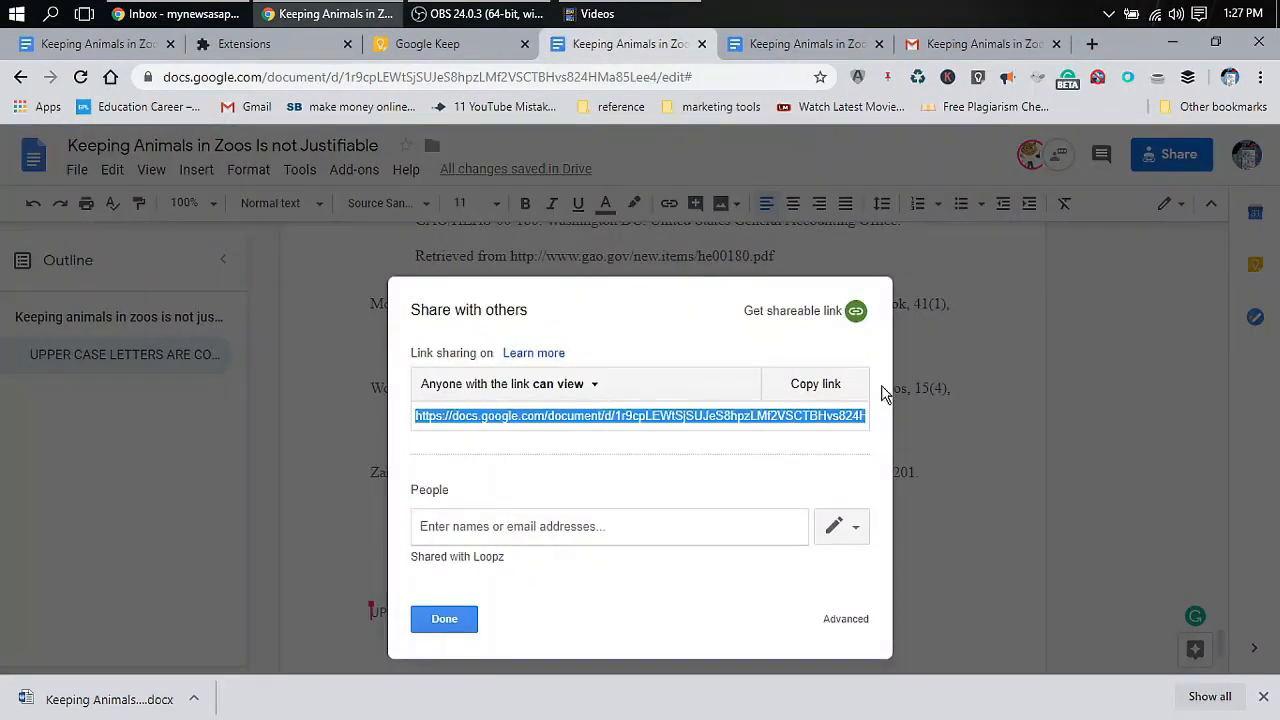
pyautogui.click(458, 620)
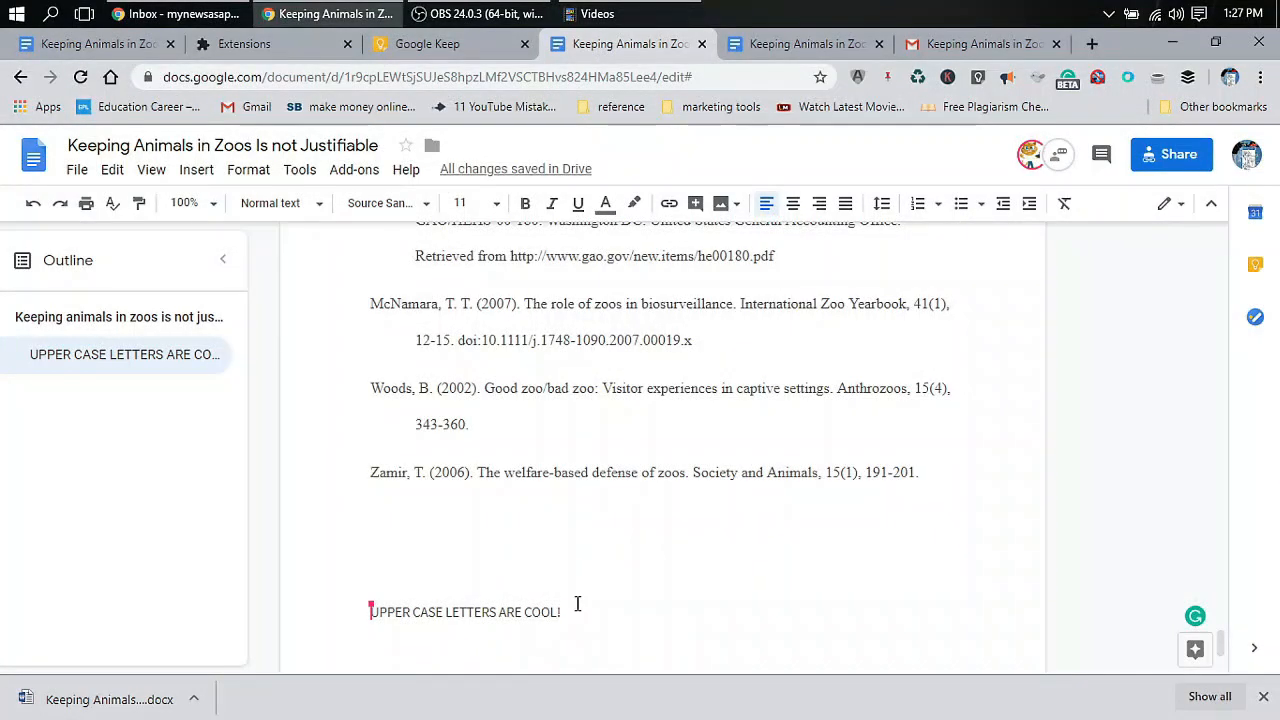
pyautogui.moveTo(576, 607); pyautogui.dragTo(337, 602)
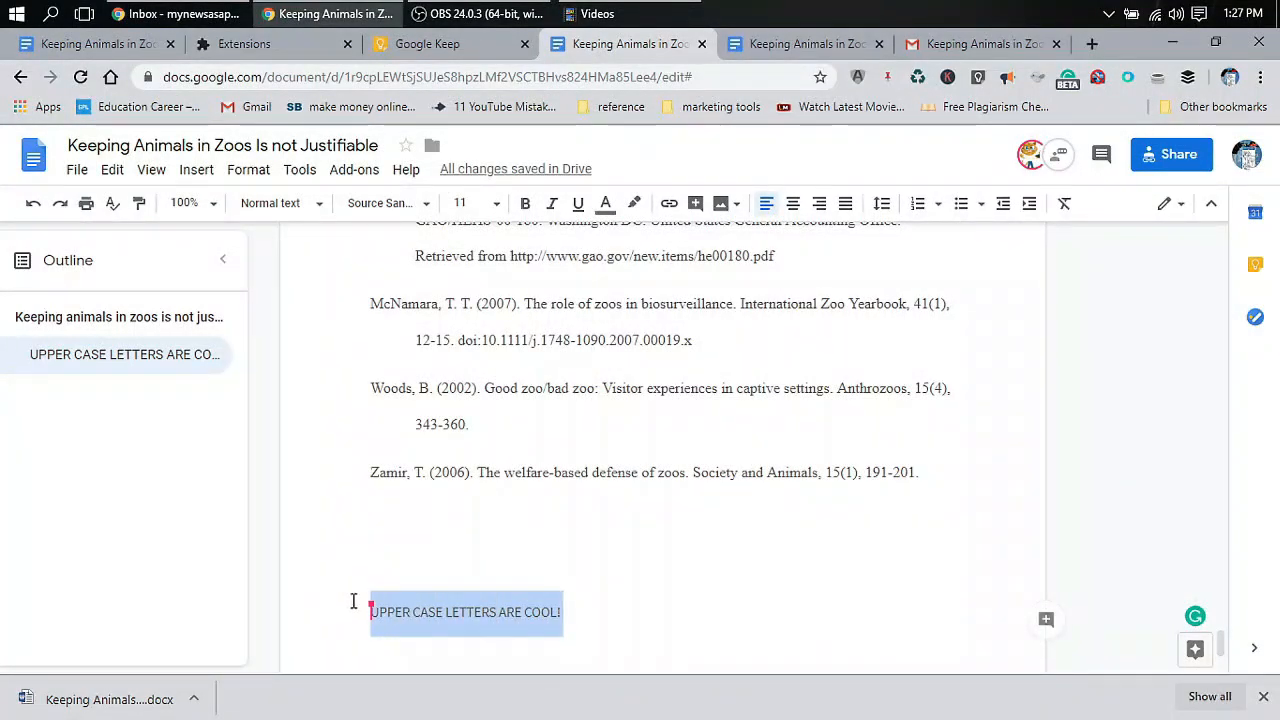
pyautogui.click(76, 172)
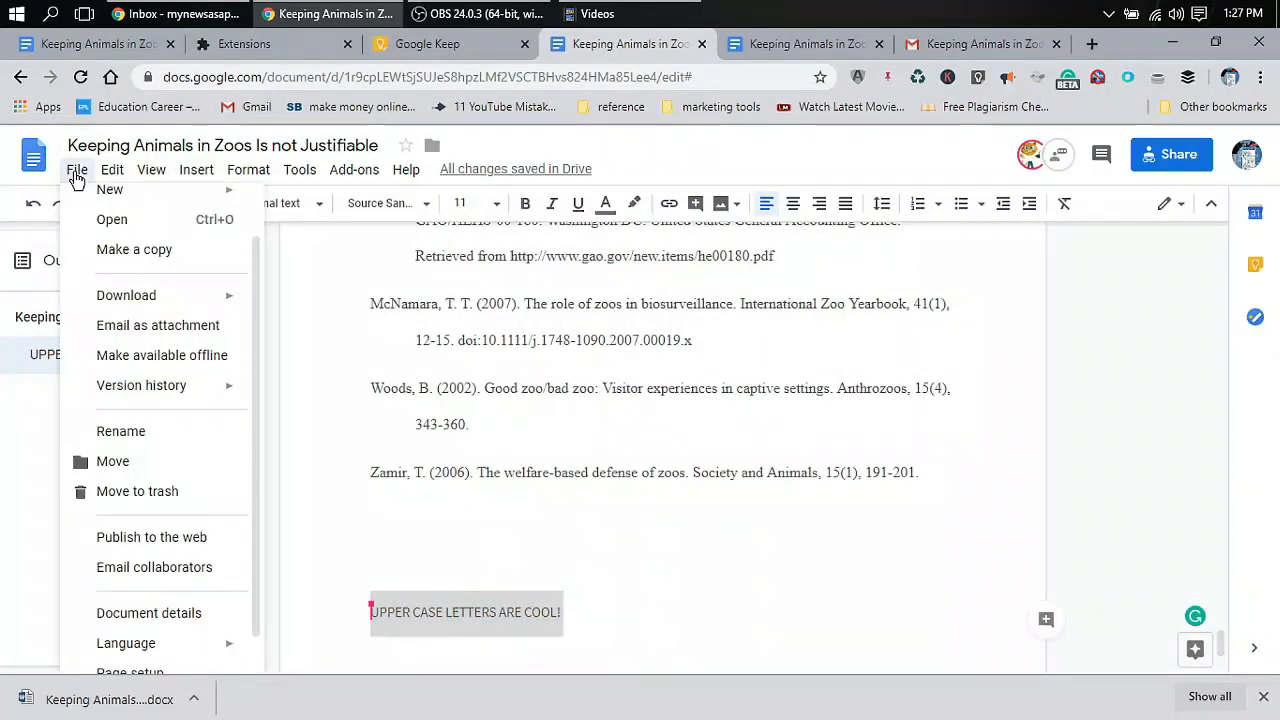
pyautogui.click(578, 455)
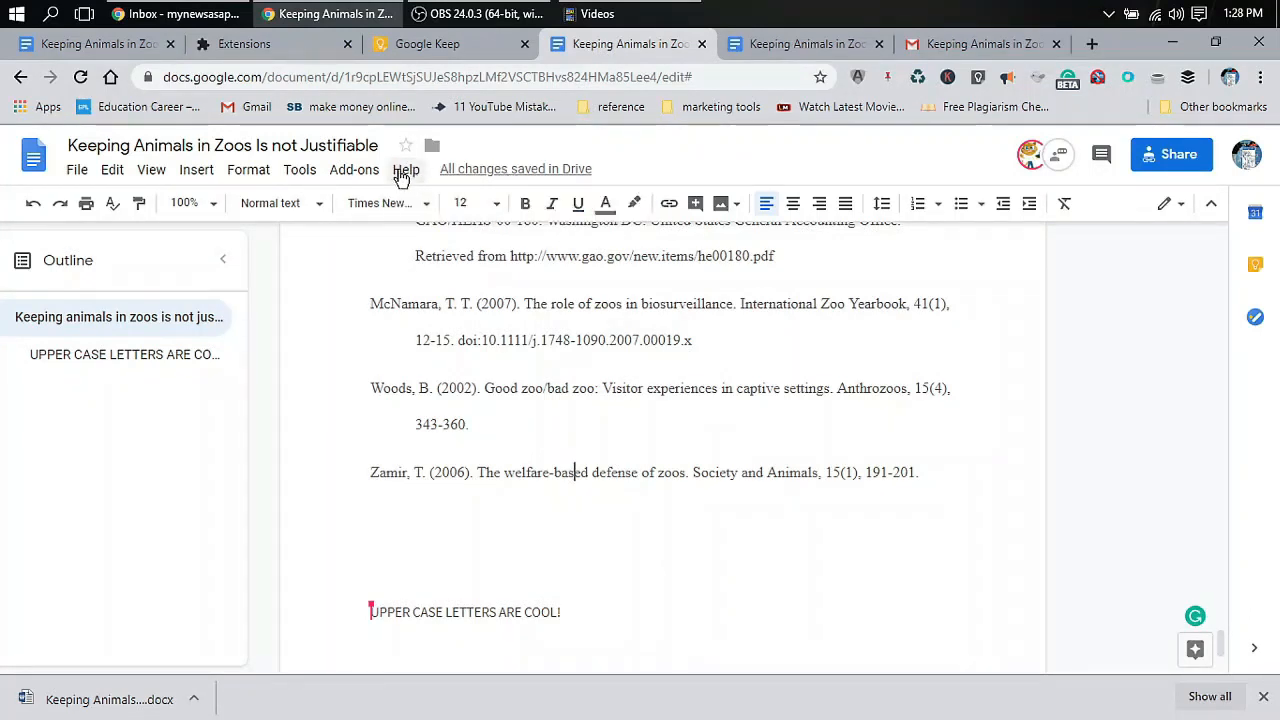
pyautogui.click(800, 47)
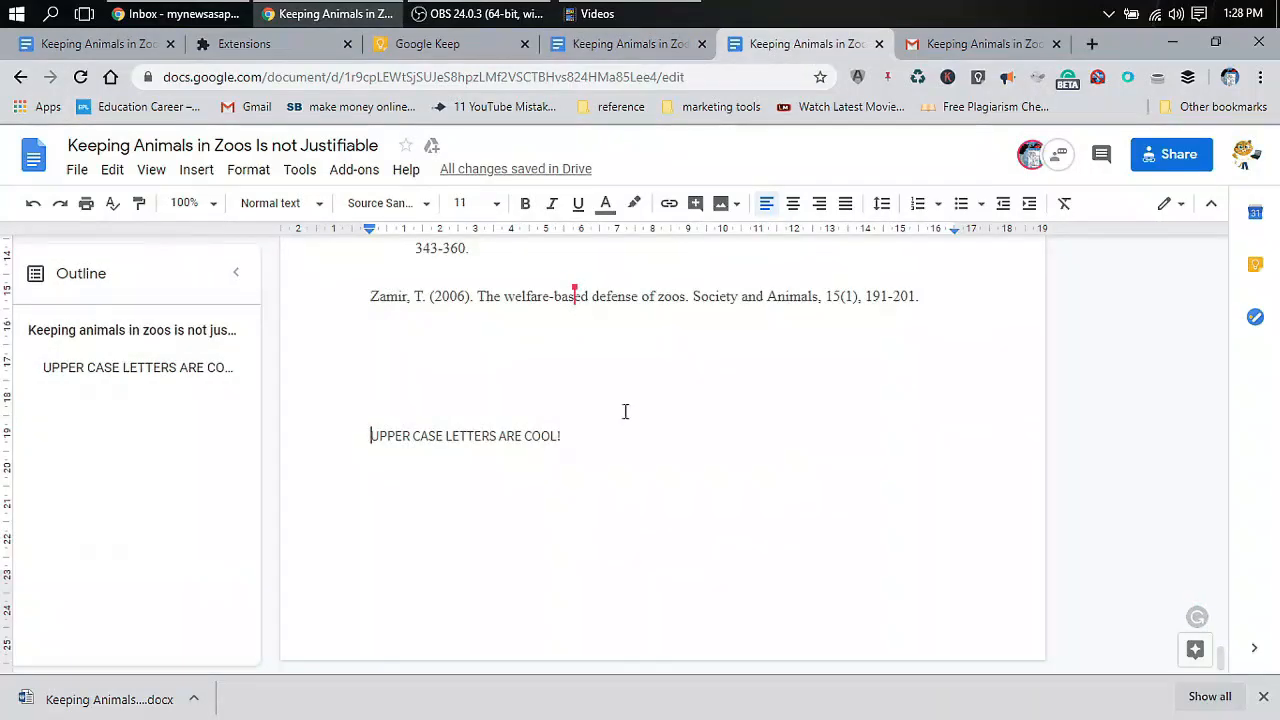
pyautogui.click(646, 50)
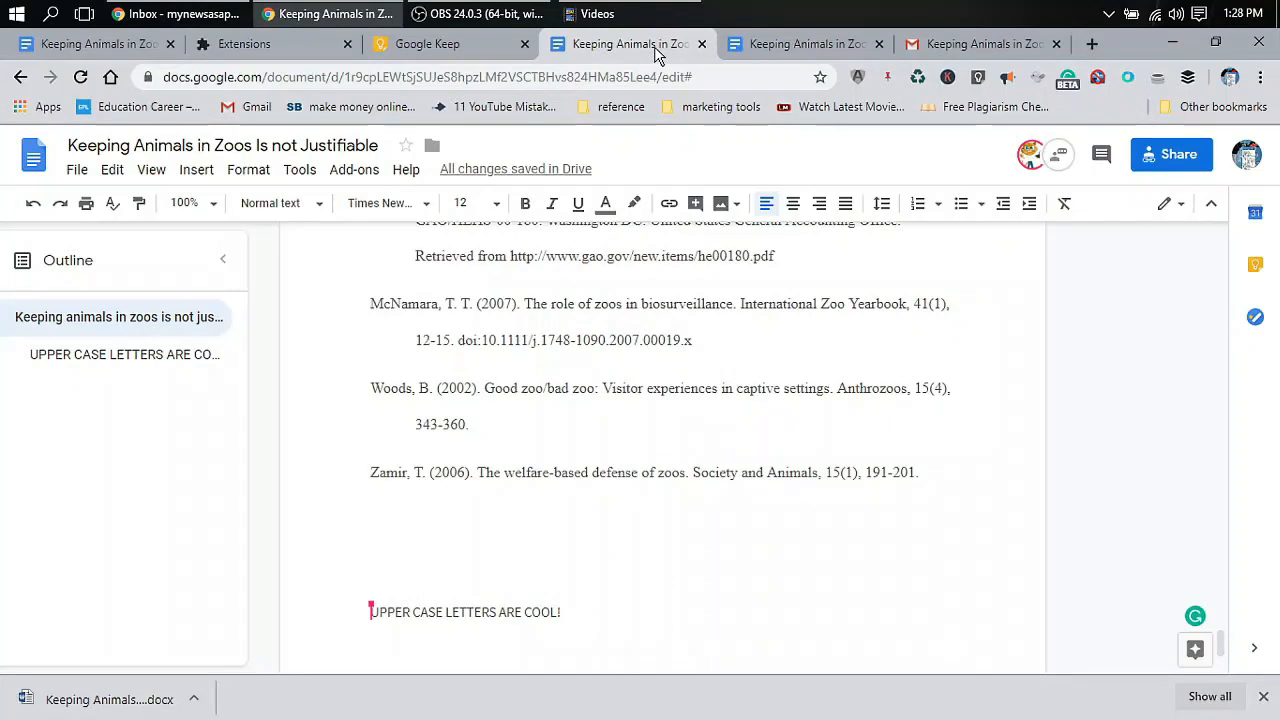
# Look over the separate essay document in the first tab, then return to the copy being edited
pyautogui.scroll(10, 629, 314)
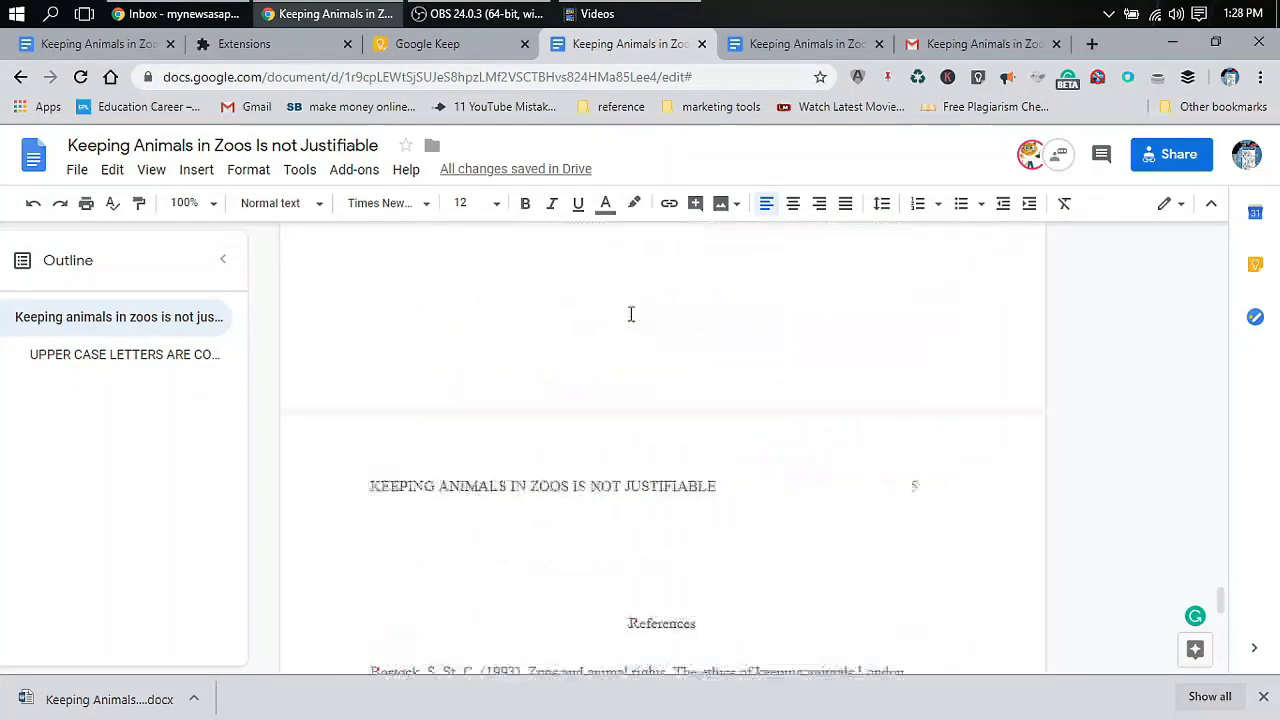
pyautogui.click(102, 45)
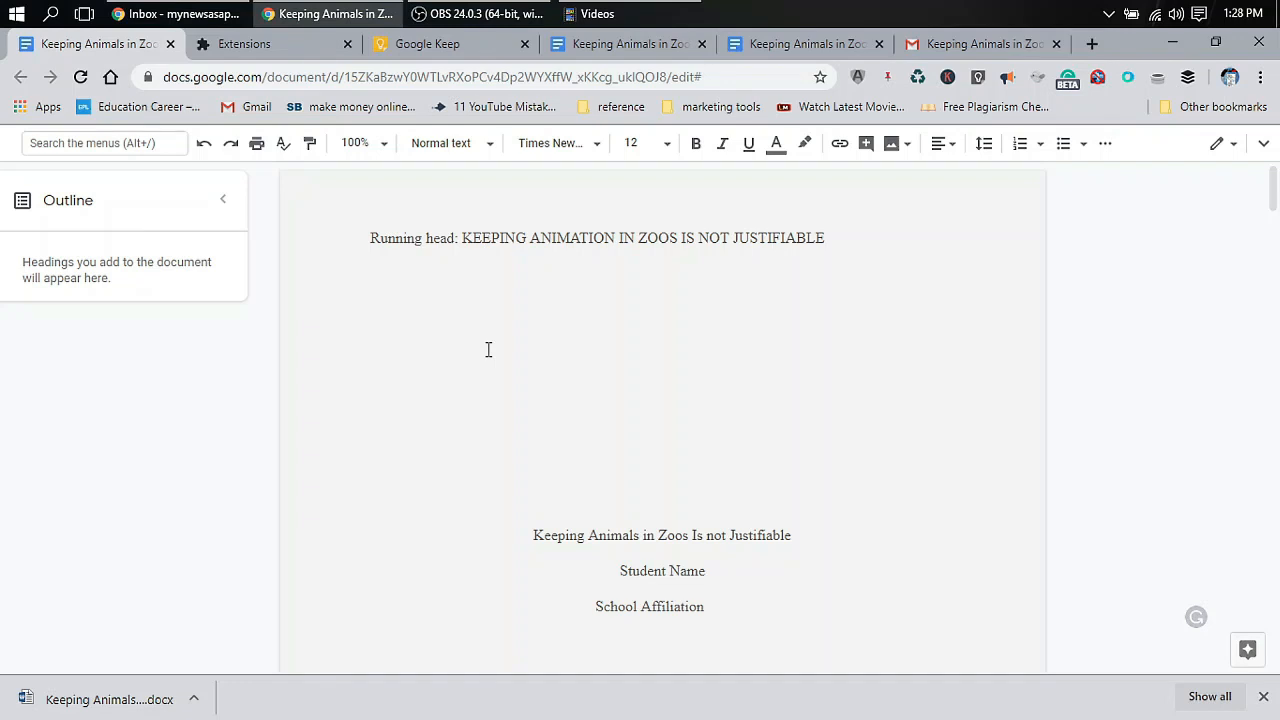
pyautogui.scroll(-4, 488, 349)
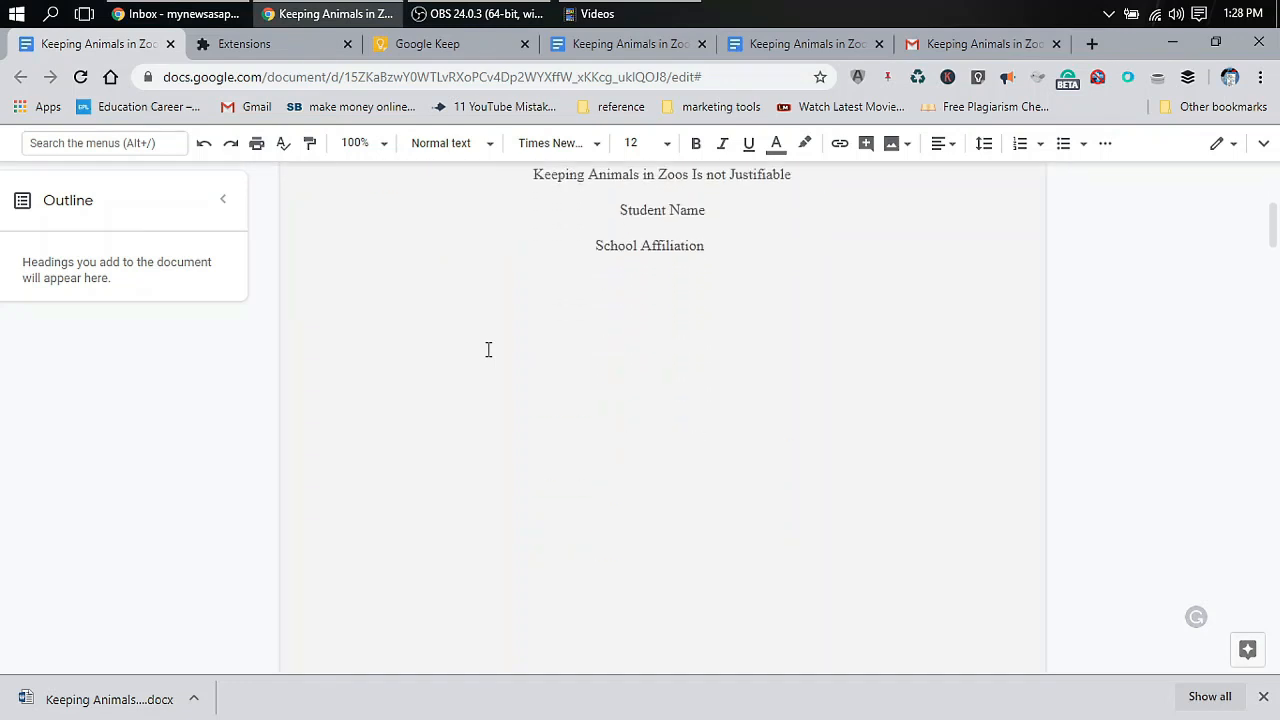
pyautogui.scroll(-20, 488, 349)
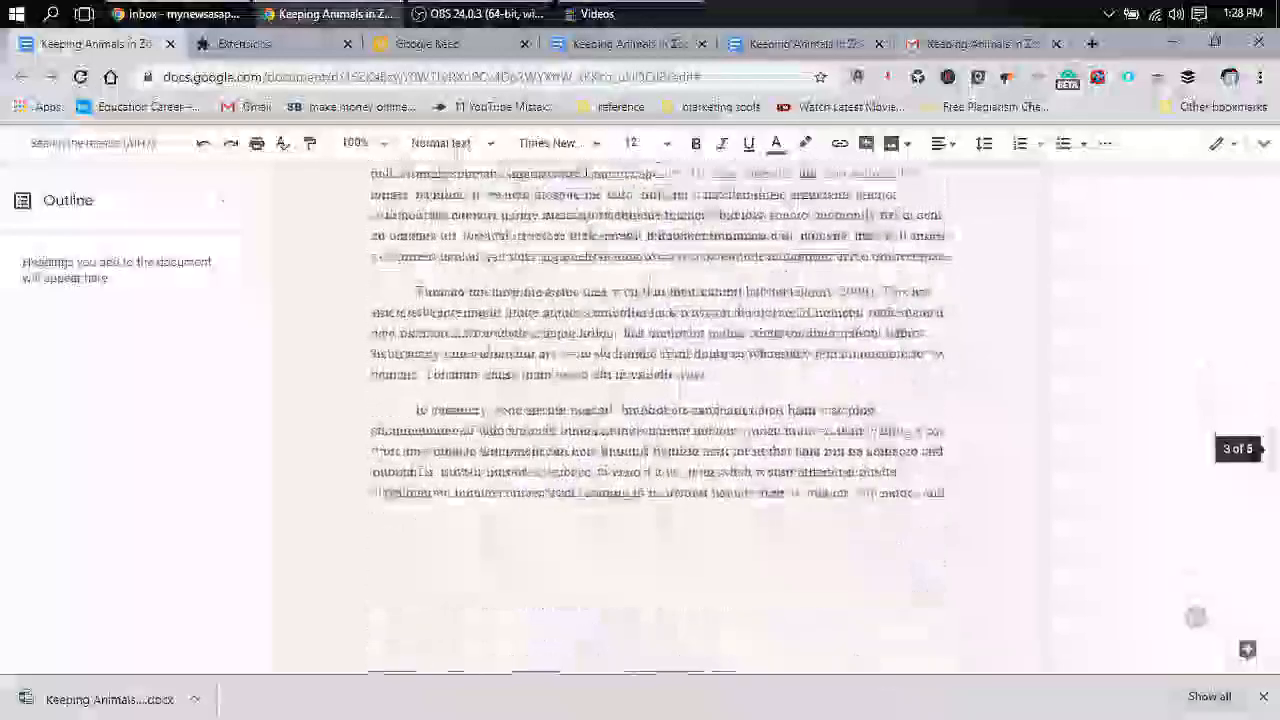
pyautogui.click(620, 46)
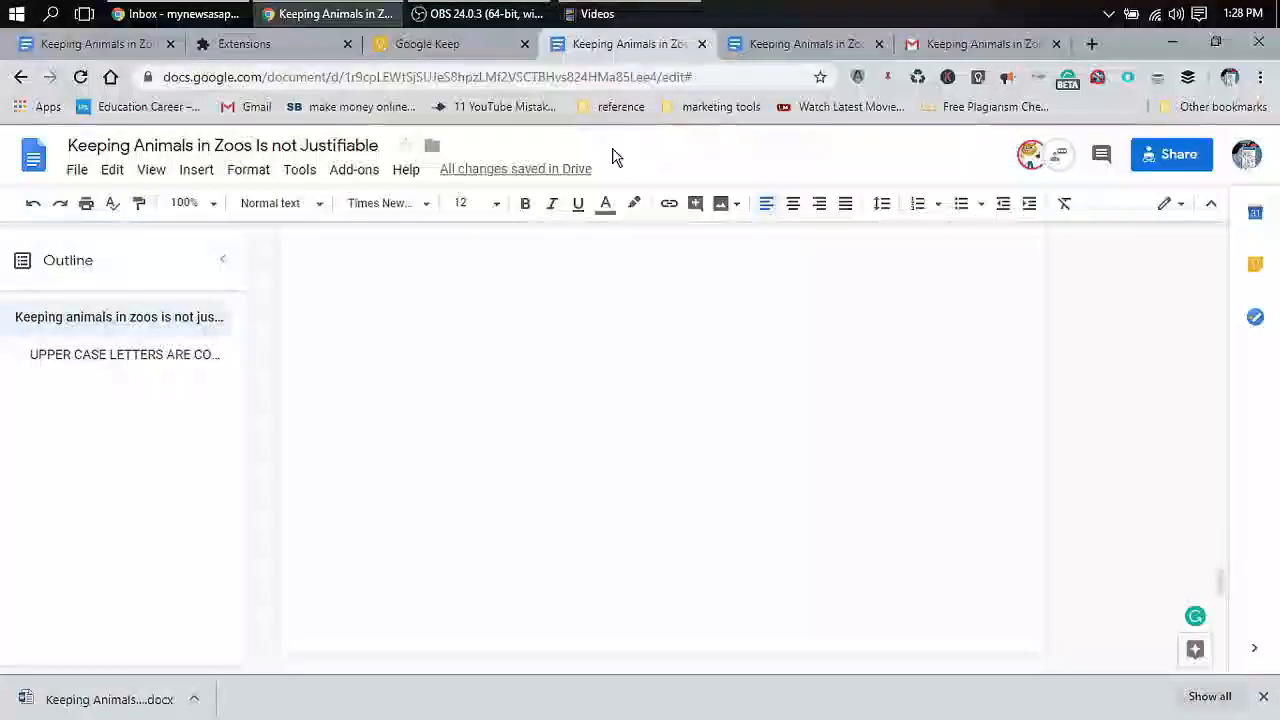
# From the top of the essay, open Page setup from the File menu
pyautogui.scroll(10, 652, 511)
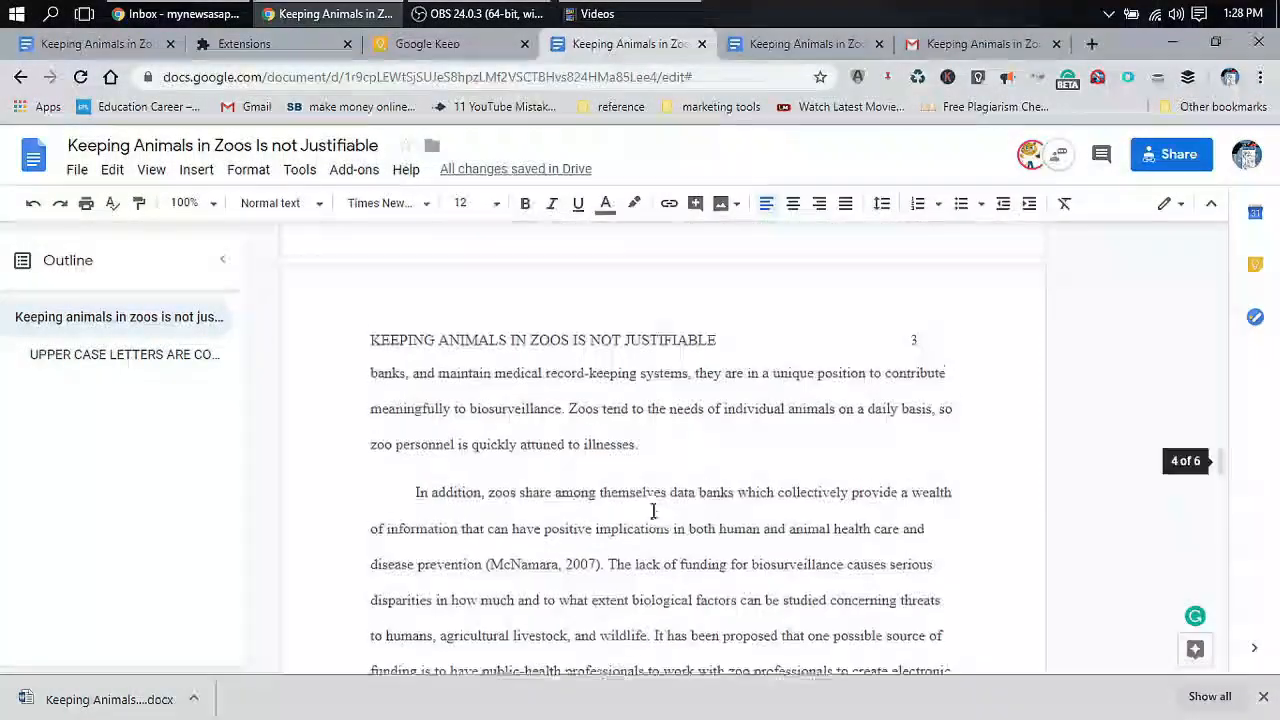
pyautogui.scroll(13, 652, 511)
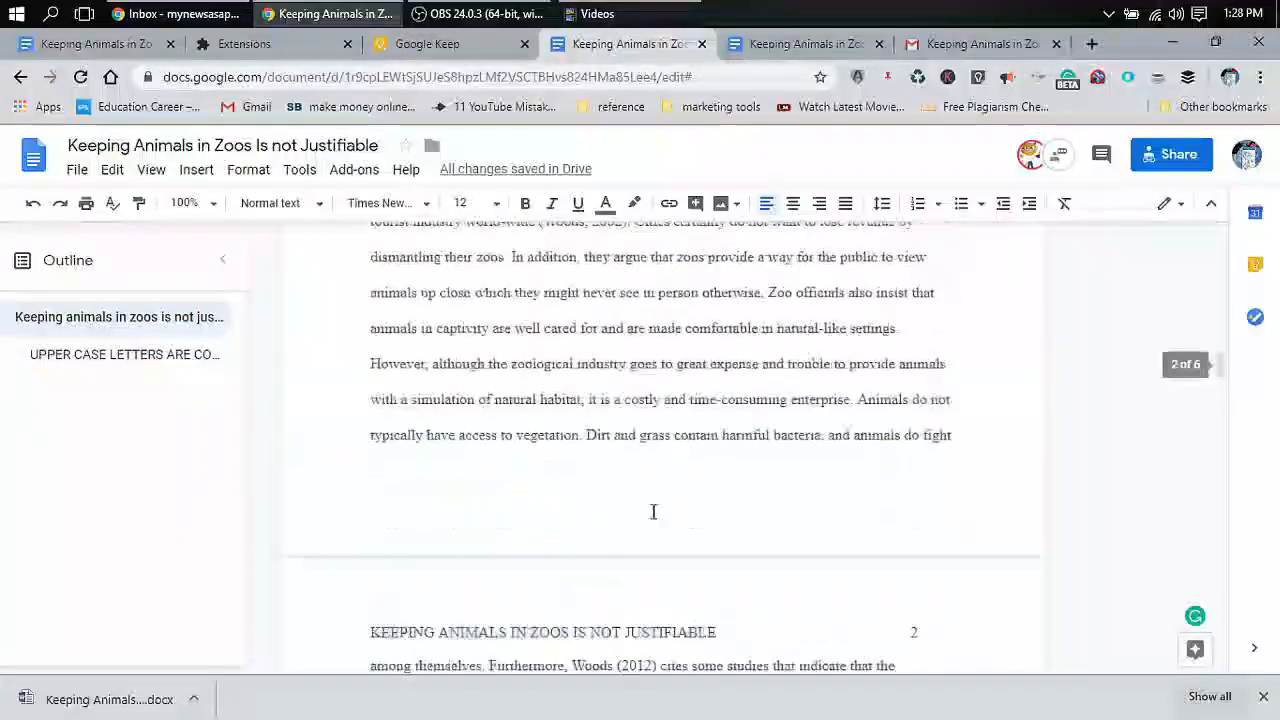
pyautogui.scroll(15, 652, 511)
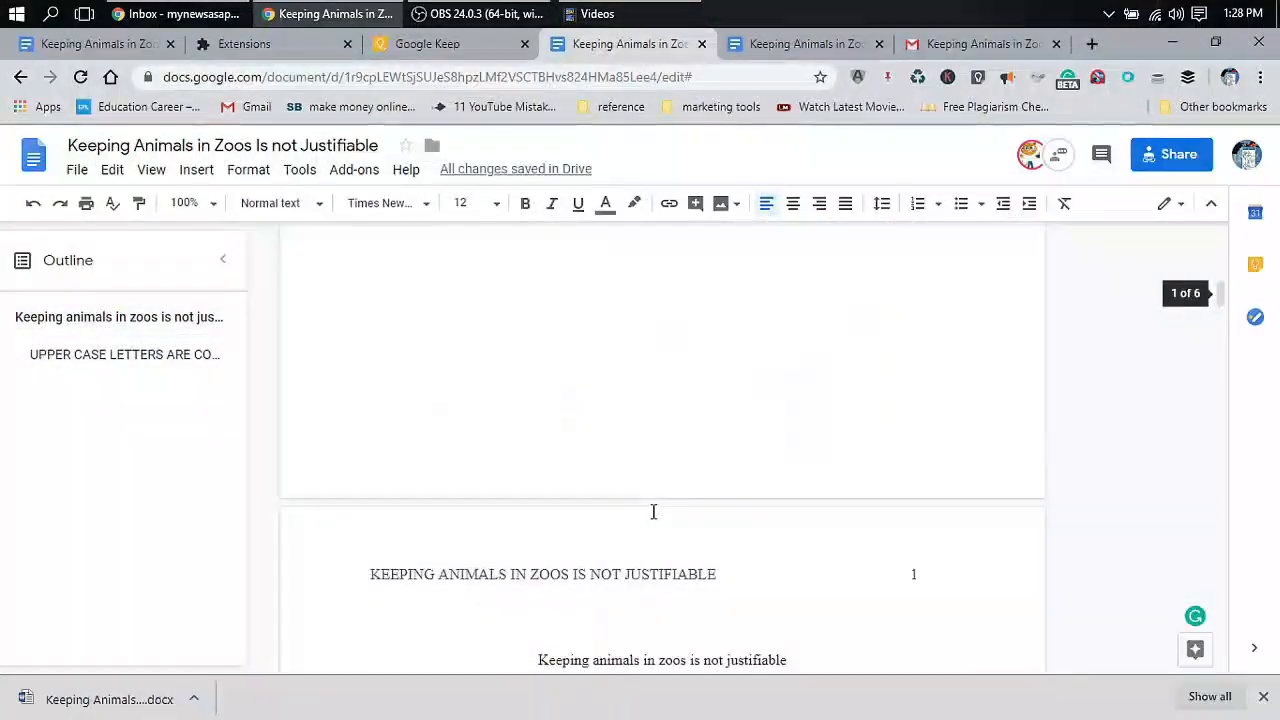
pyautogui.scroll(5, 653, 511)
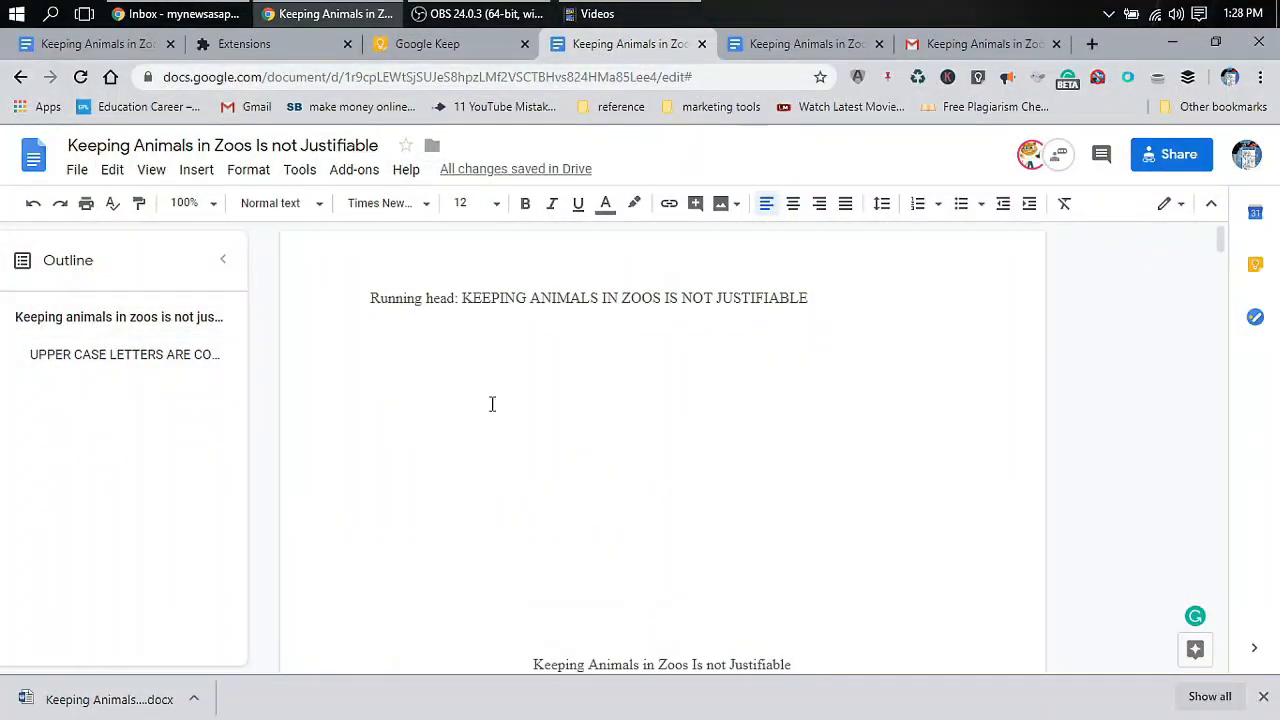
pyautogui.click(75, 175)
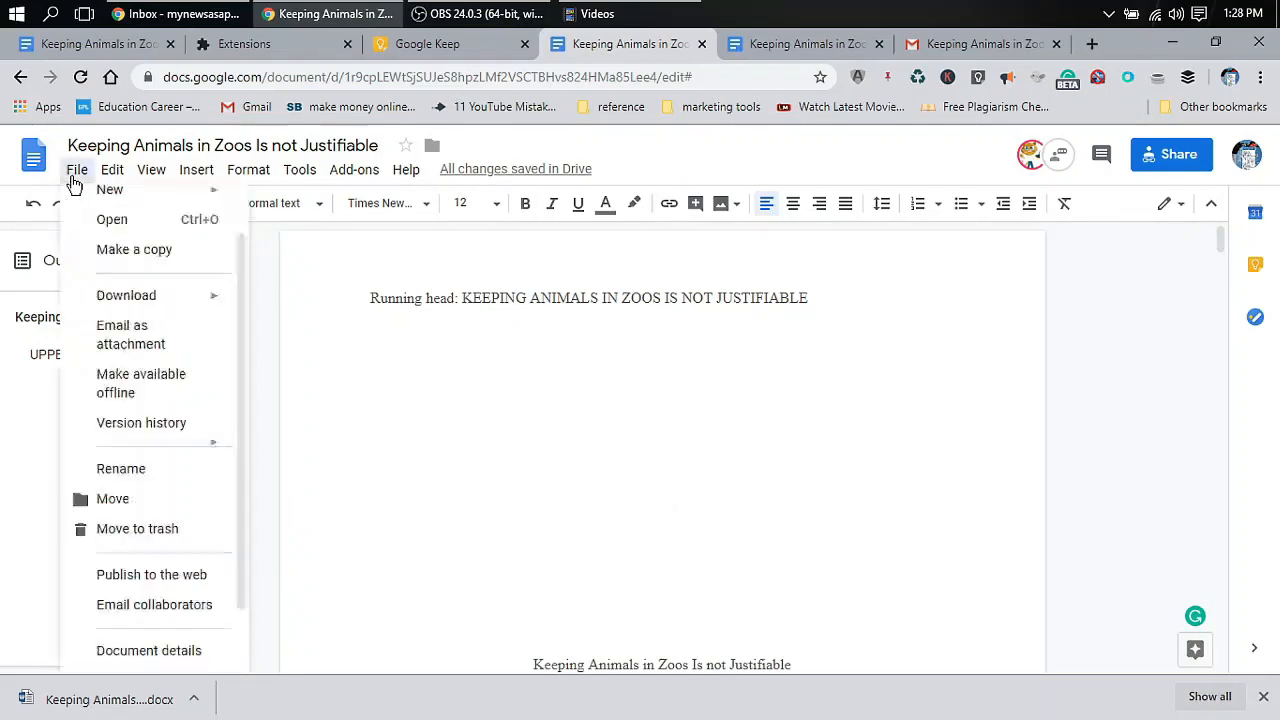
pyautogui.scroll(-1, 134, 440)
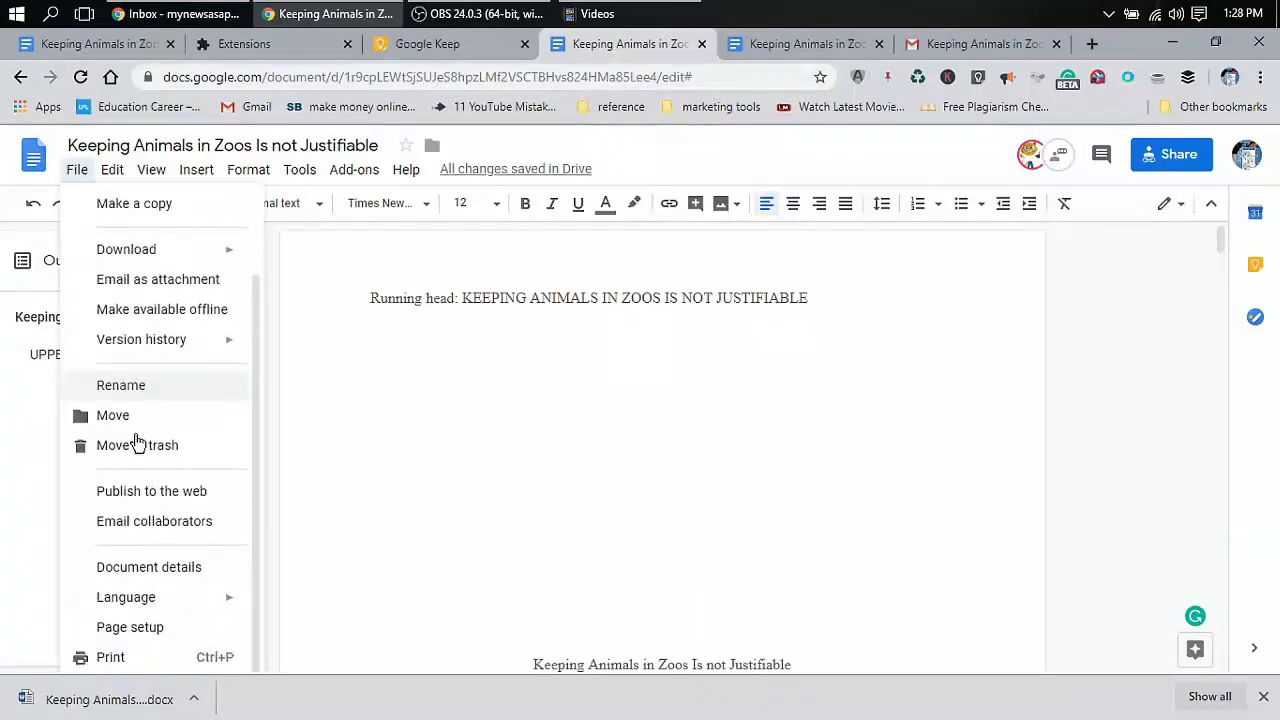
pyautogui.click(130, 627)
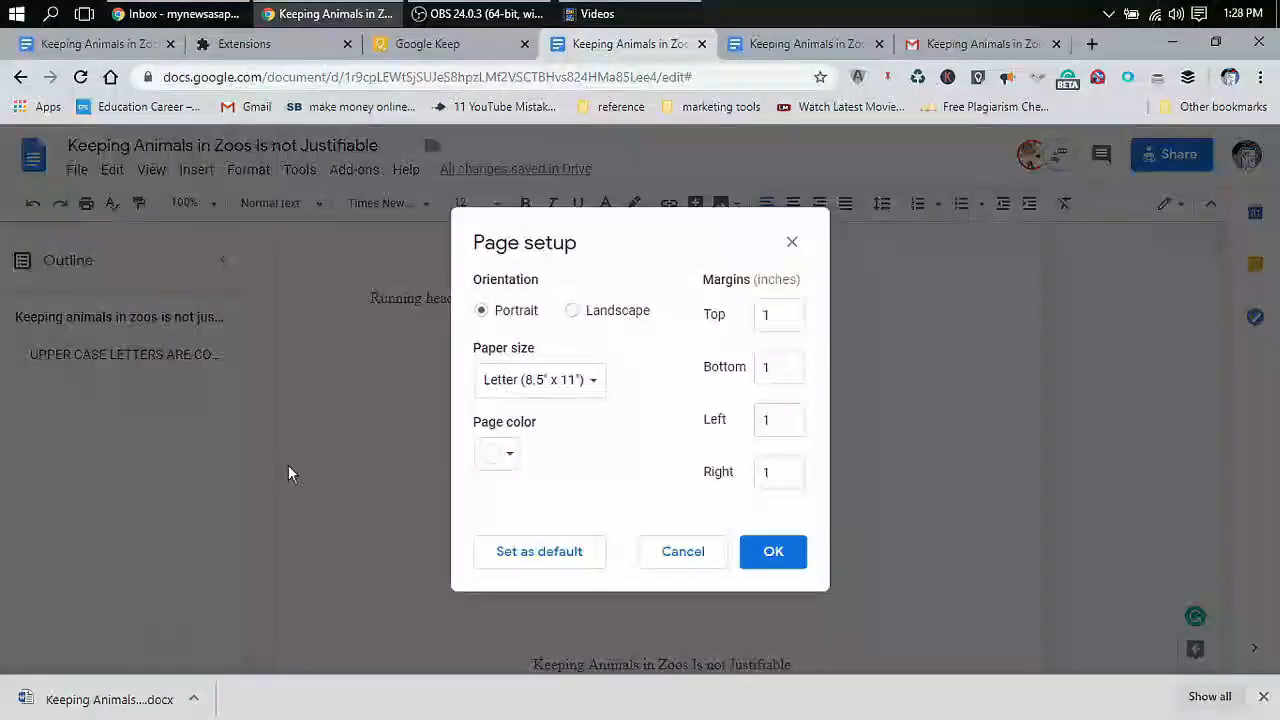
# Set the page colour to green, keep Letter paper size, and confirm with OK
pyautogui.click(500, 456)
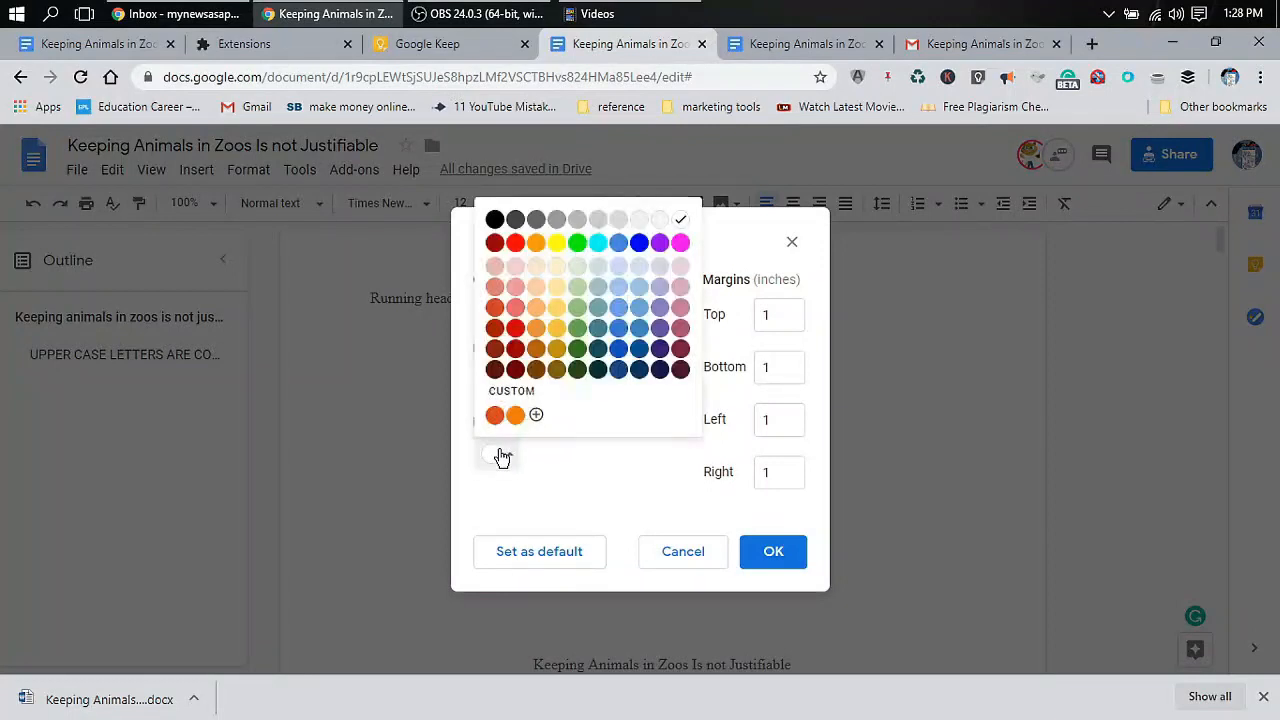
pyautogui.click(579, 245)
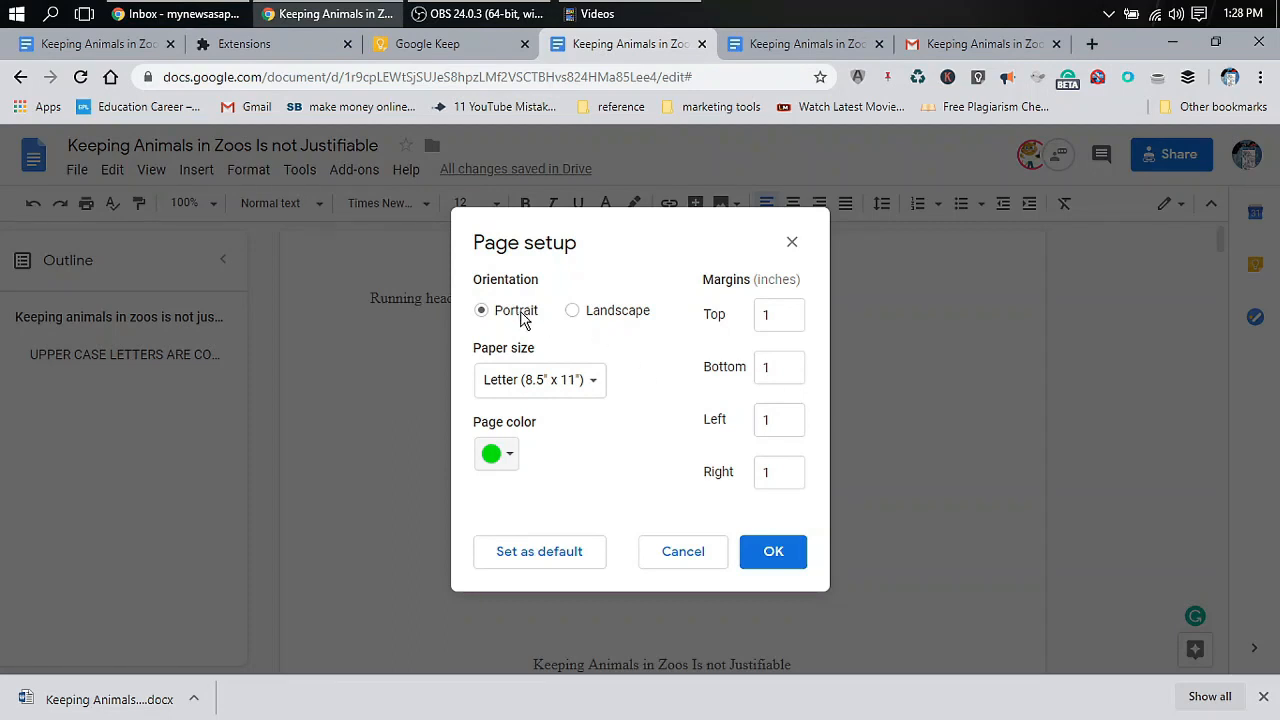
pyautogui.click(567, 390)
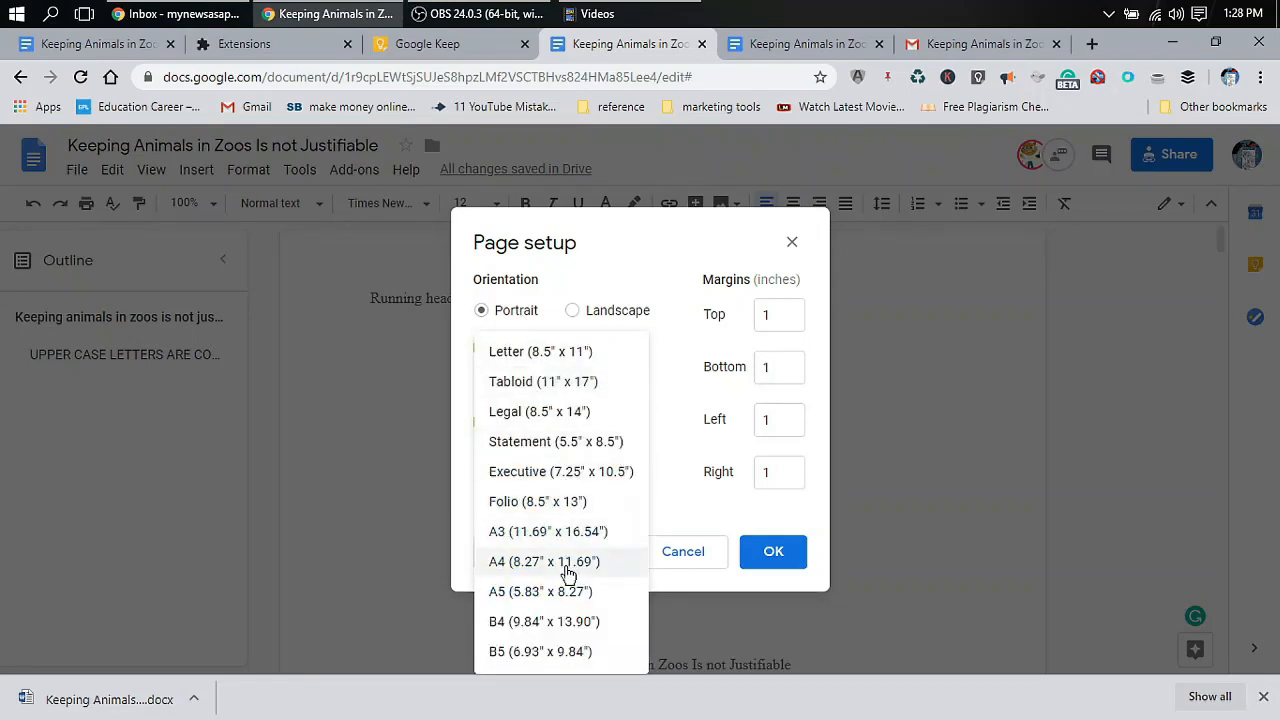
pyautogui.click(670, 412)
pyautogui.click(567, 385)
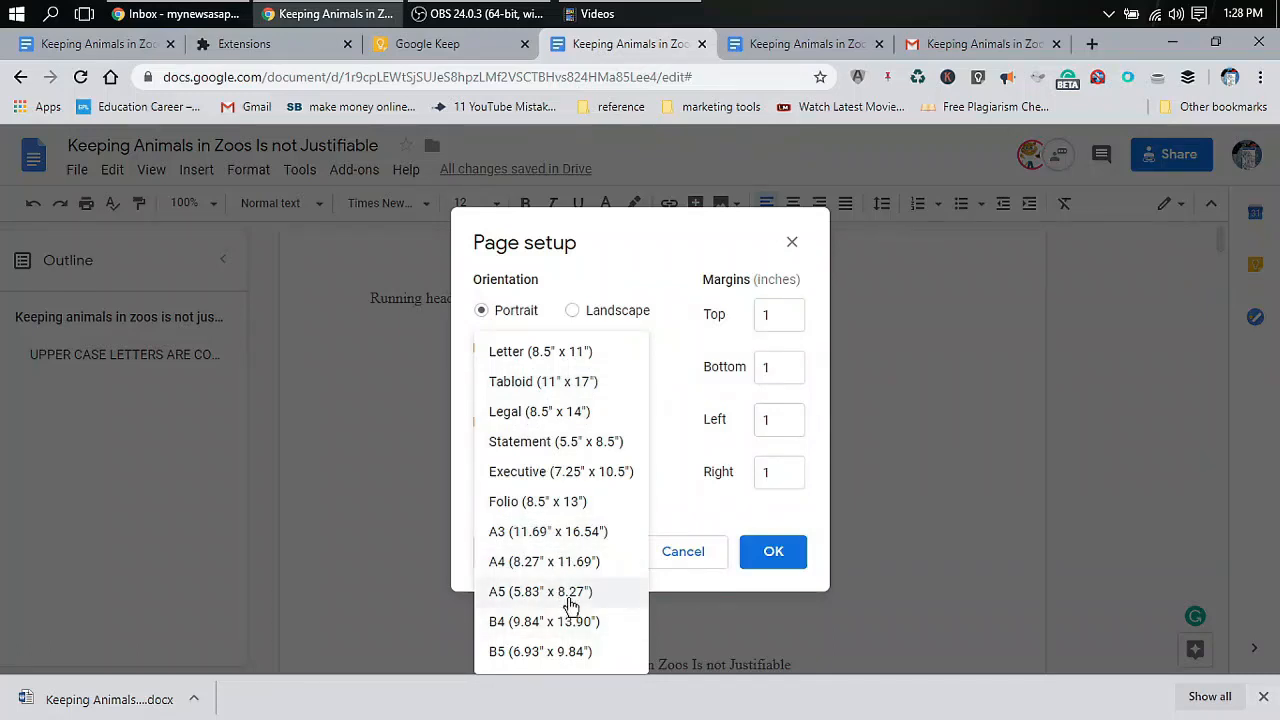
pyautogui.click(667, 356)
pyautogui.click(585, 388)
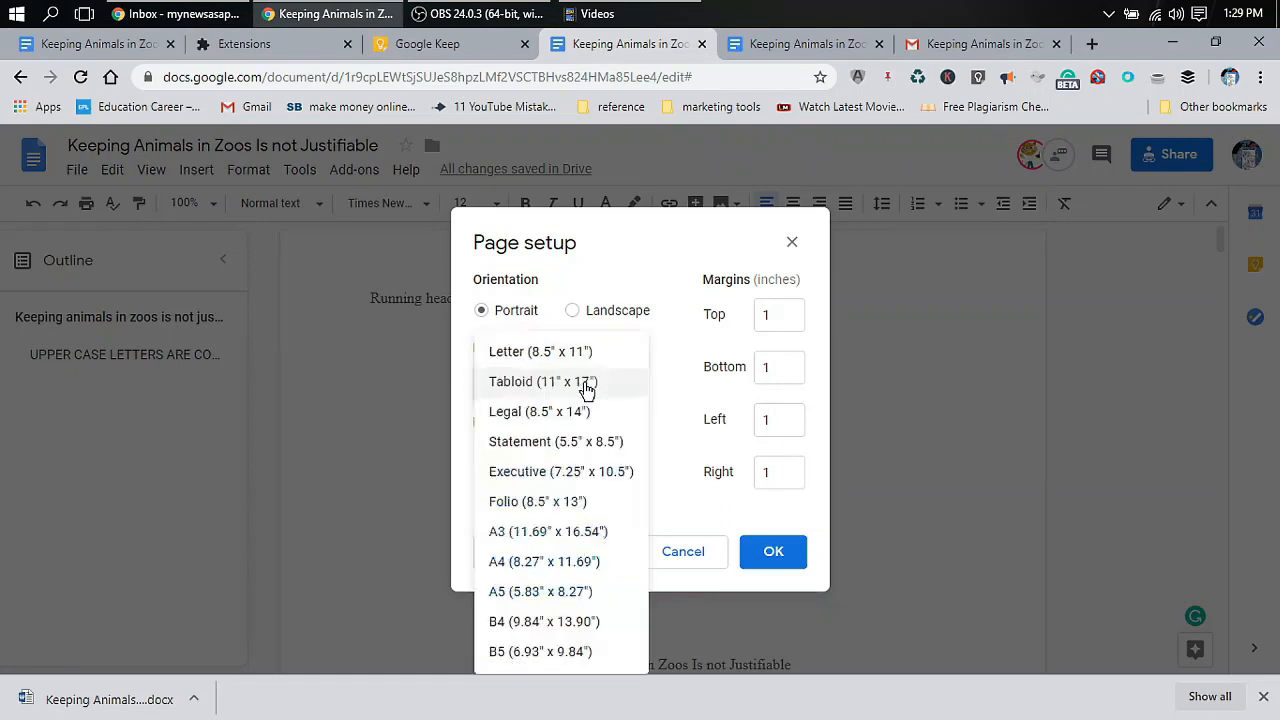
pyautogui.click(672, 338)
pyautogui.click(587, 381)
pyautogui.click(659, 361)
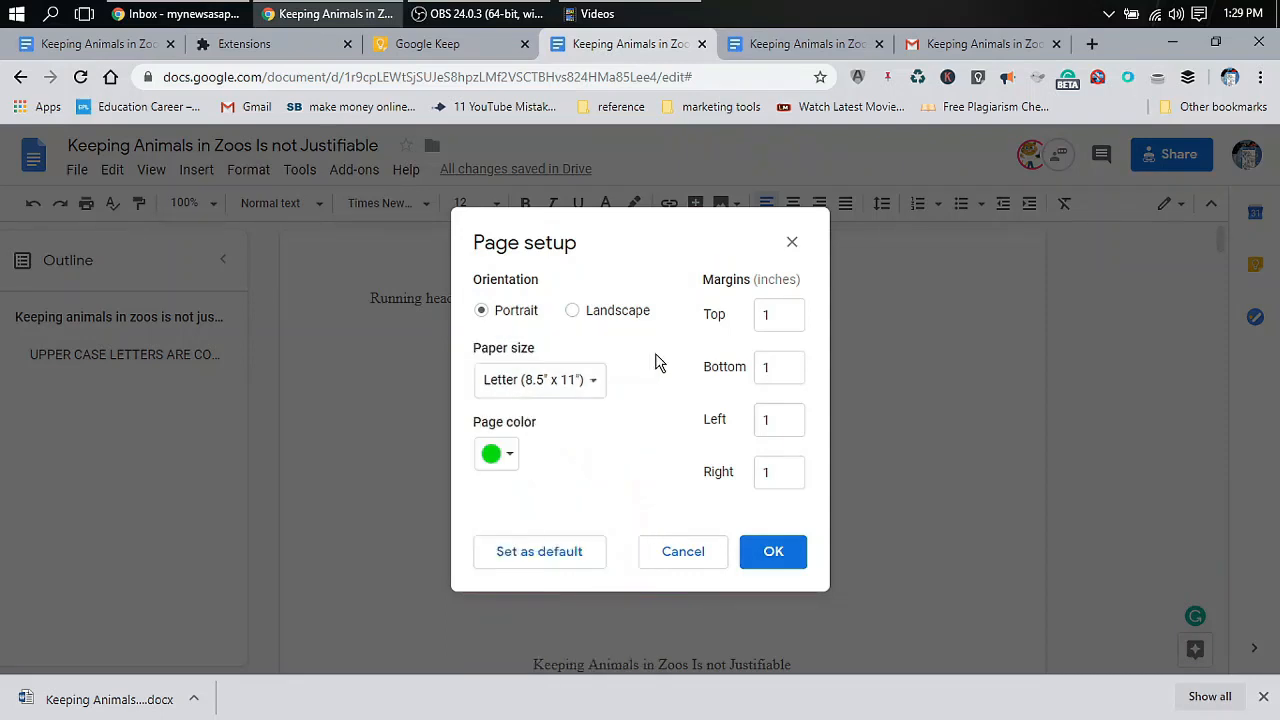
pyautogui.click(773, 553)
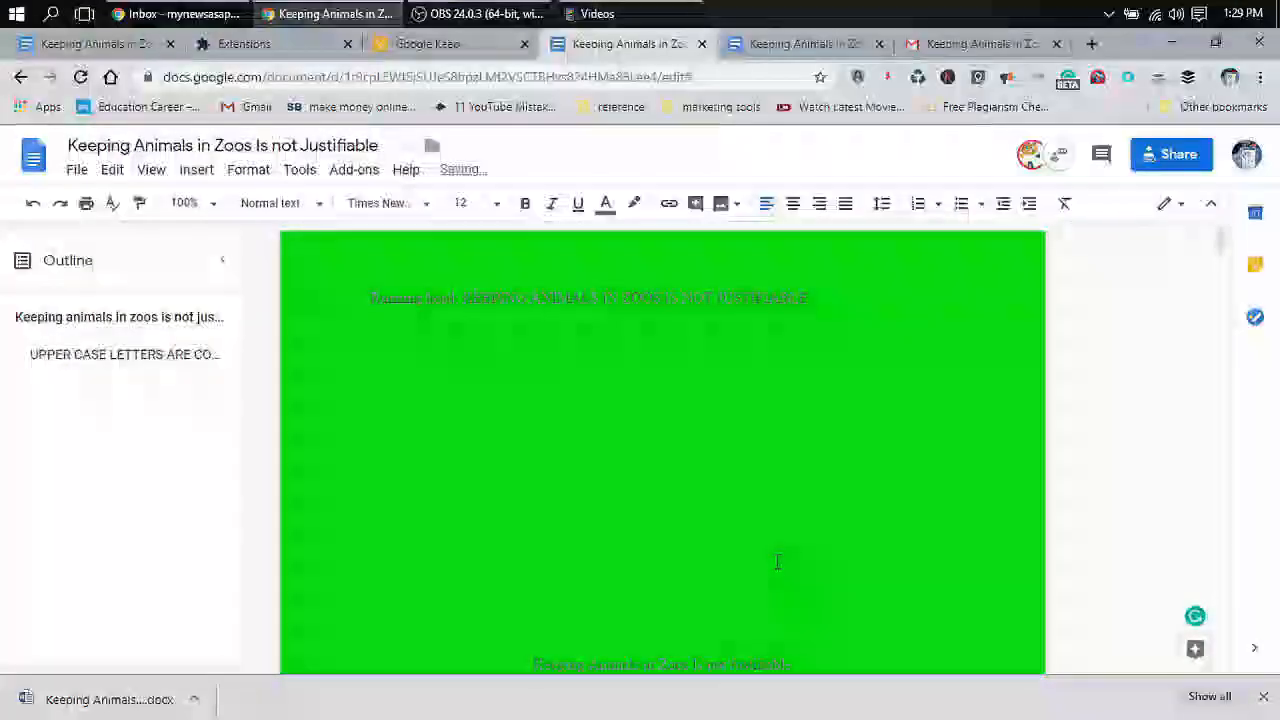
# Delete the 'UPPER CASE LETTERS ARE COOL!' line below the Zamir (2006) reference
pyautogui.scroll(-15, 776, 565)
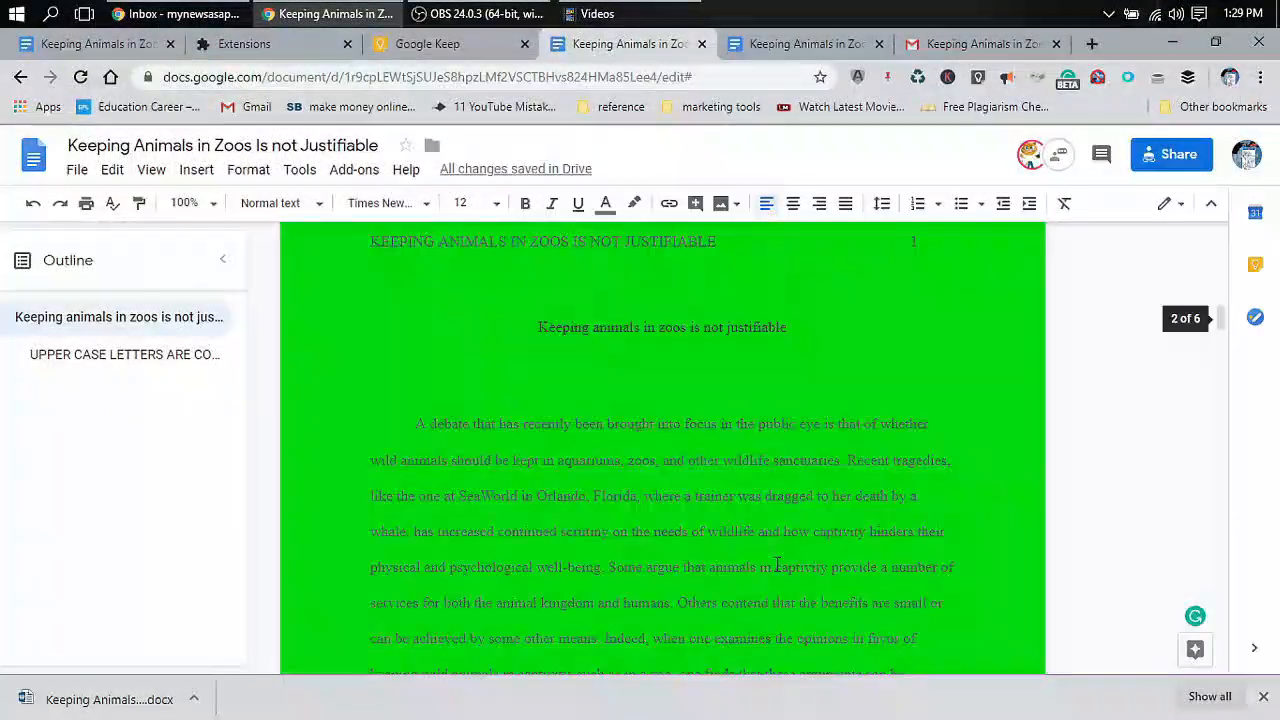
pyautogui.scroll(-15, 776, 565)
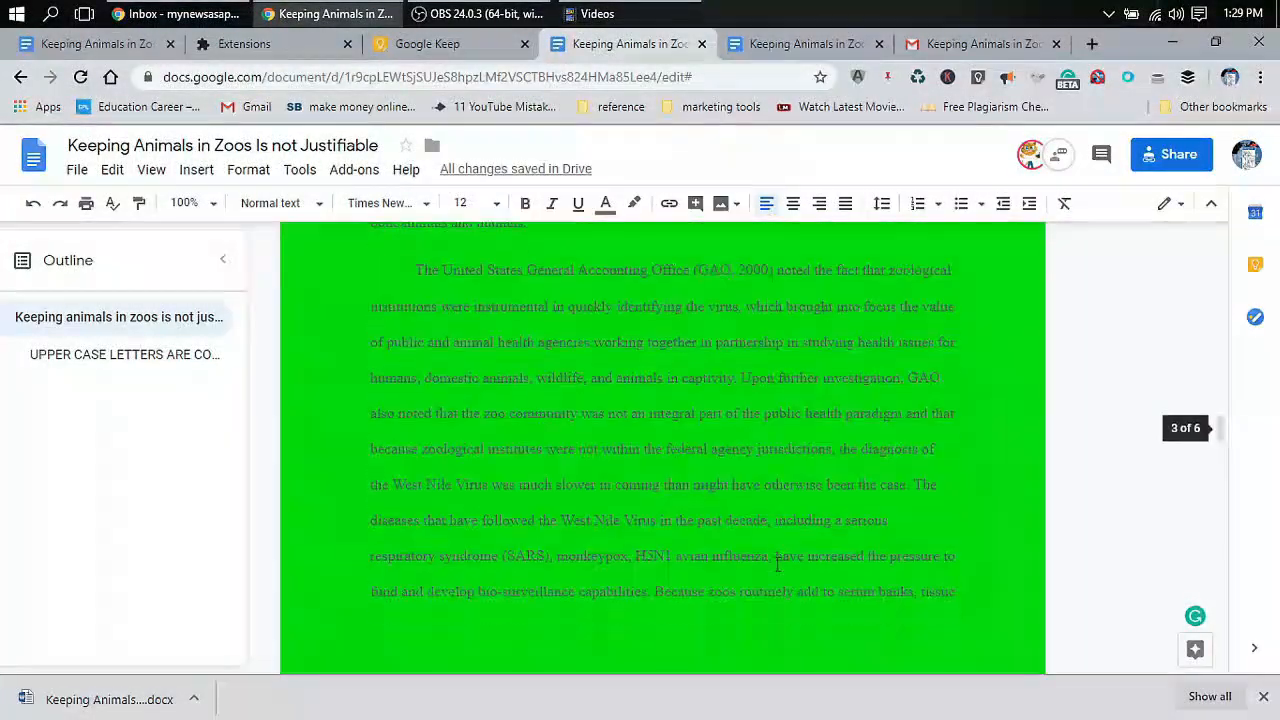
pyautogui.scroll(-15, 776, 565)
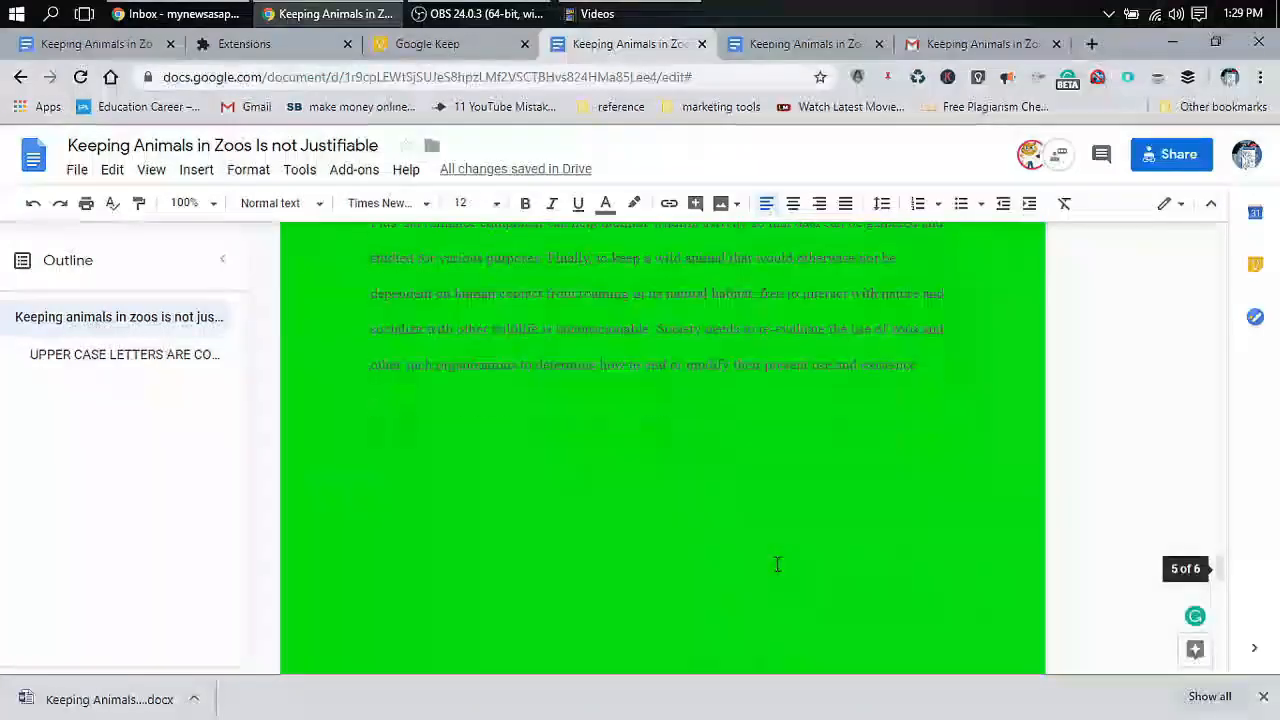
pyautogui.scroll(-1, 777, 565)
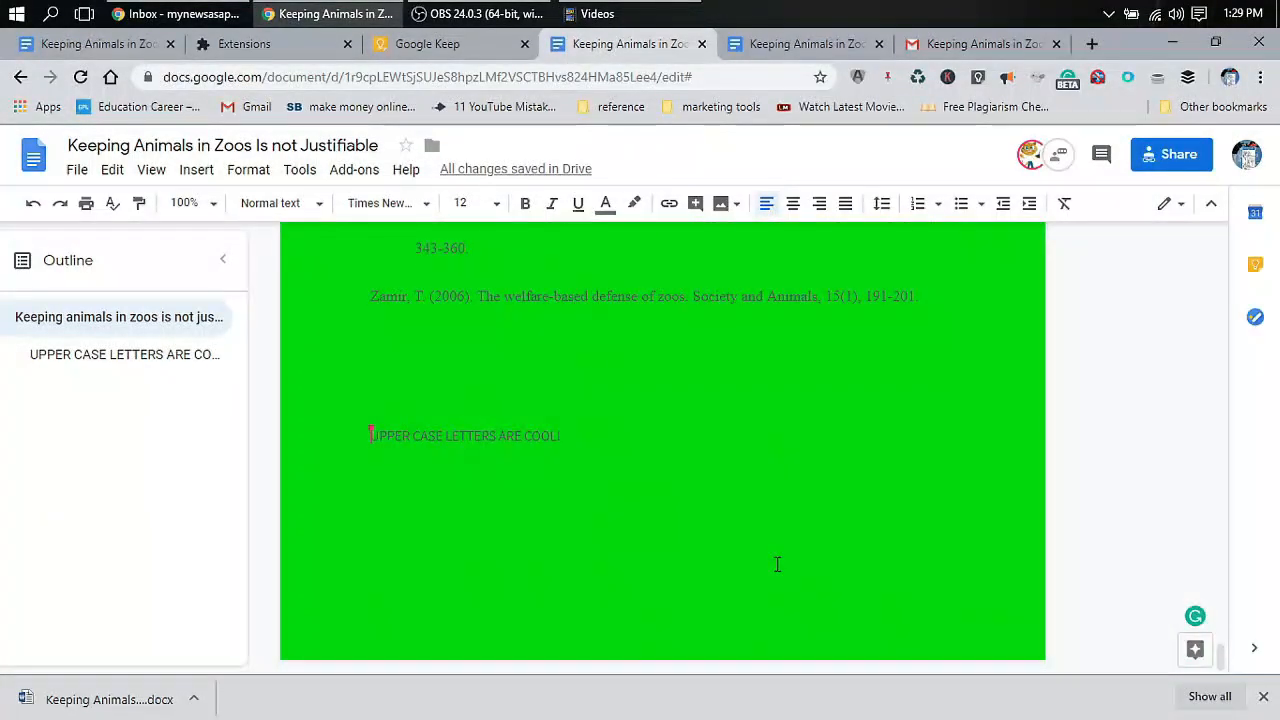
pyautogui.moveTo(570, 437); pyautogui.dragTo(372, 432)
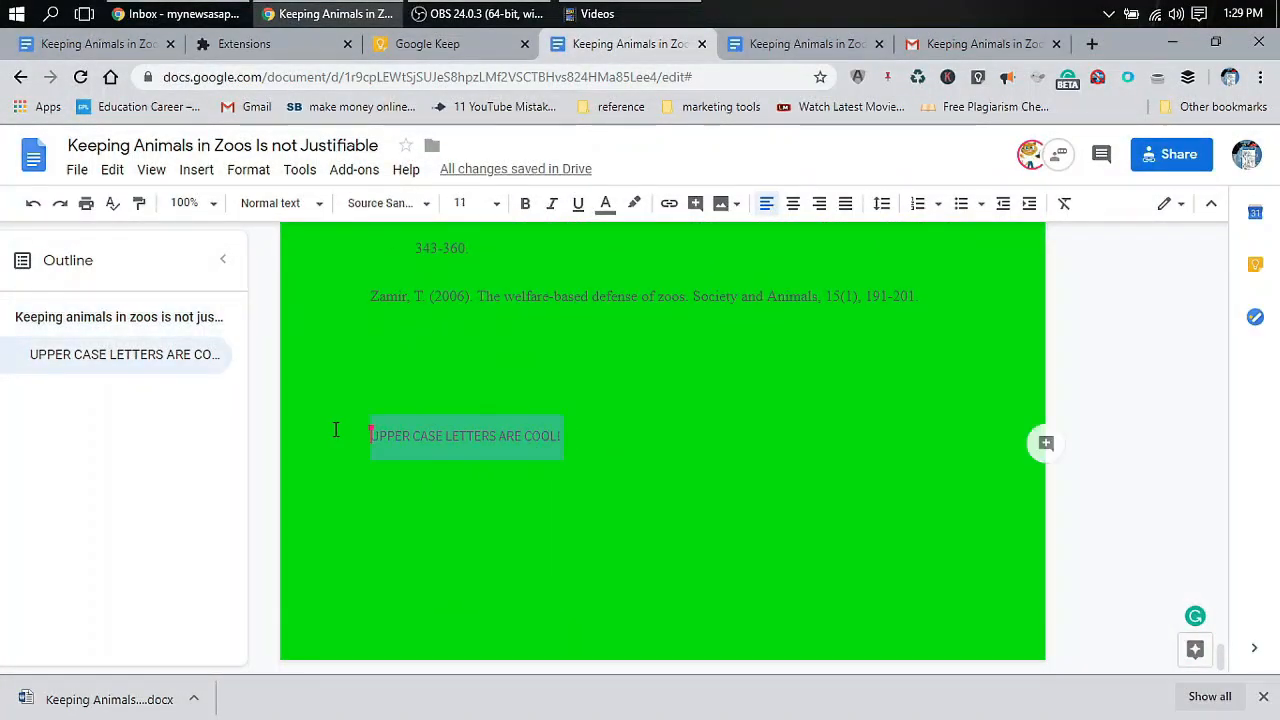
pyautogui.press('BackSpace')
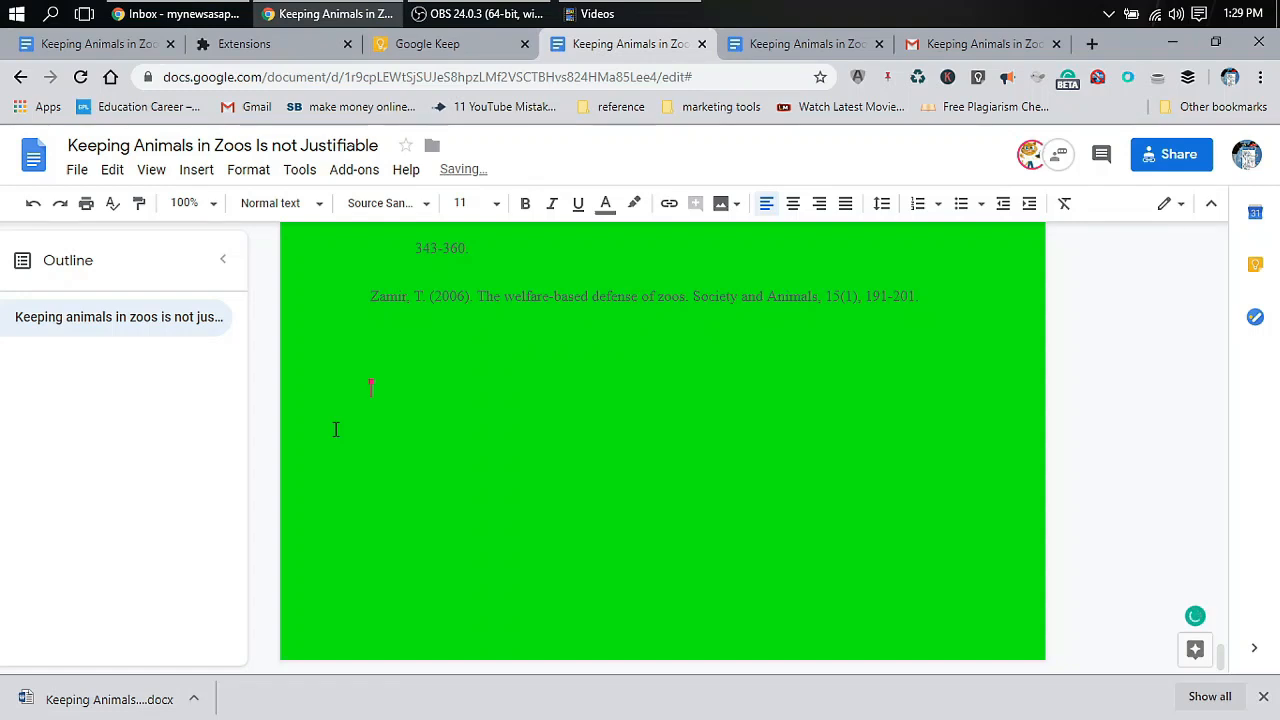
pyautogui.click(808, 44)
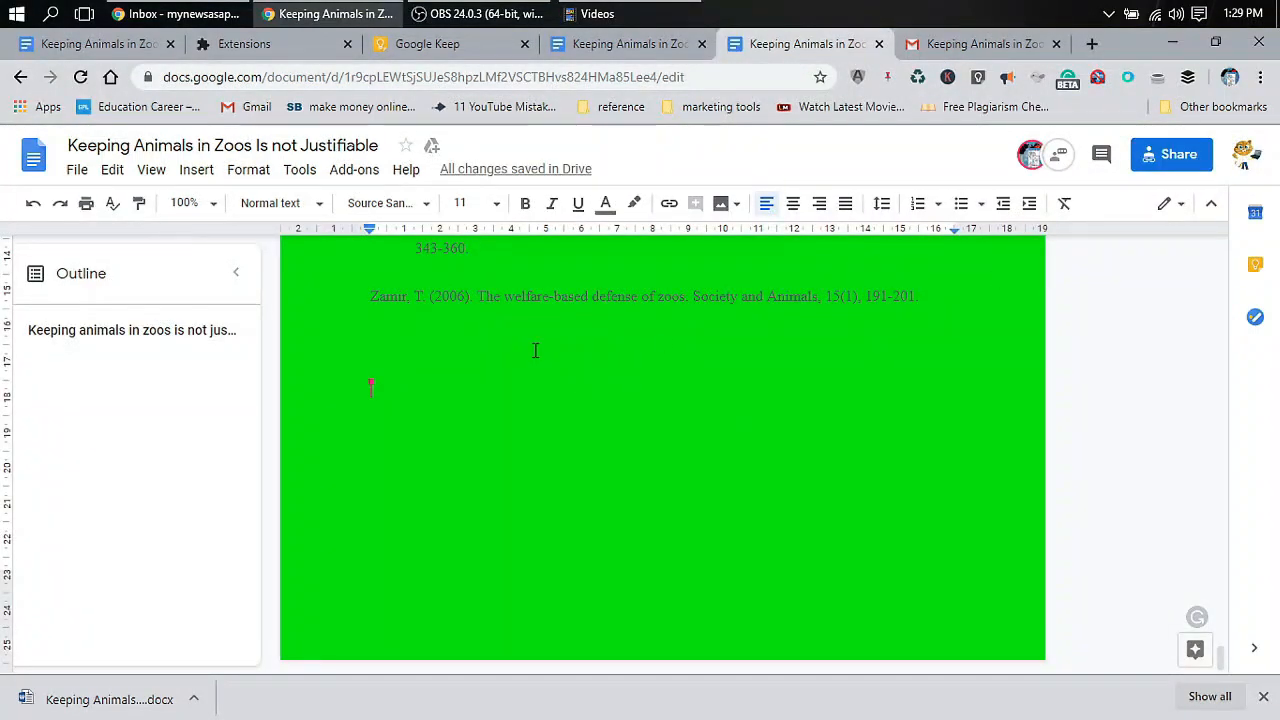
# Add the test line 'HDHDHDH' below the Zamir reference and check it syncs to the other view
pyautogui.write('animations & explainer videos')
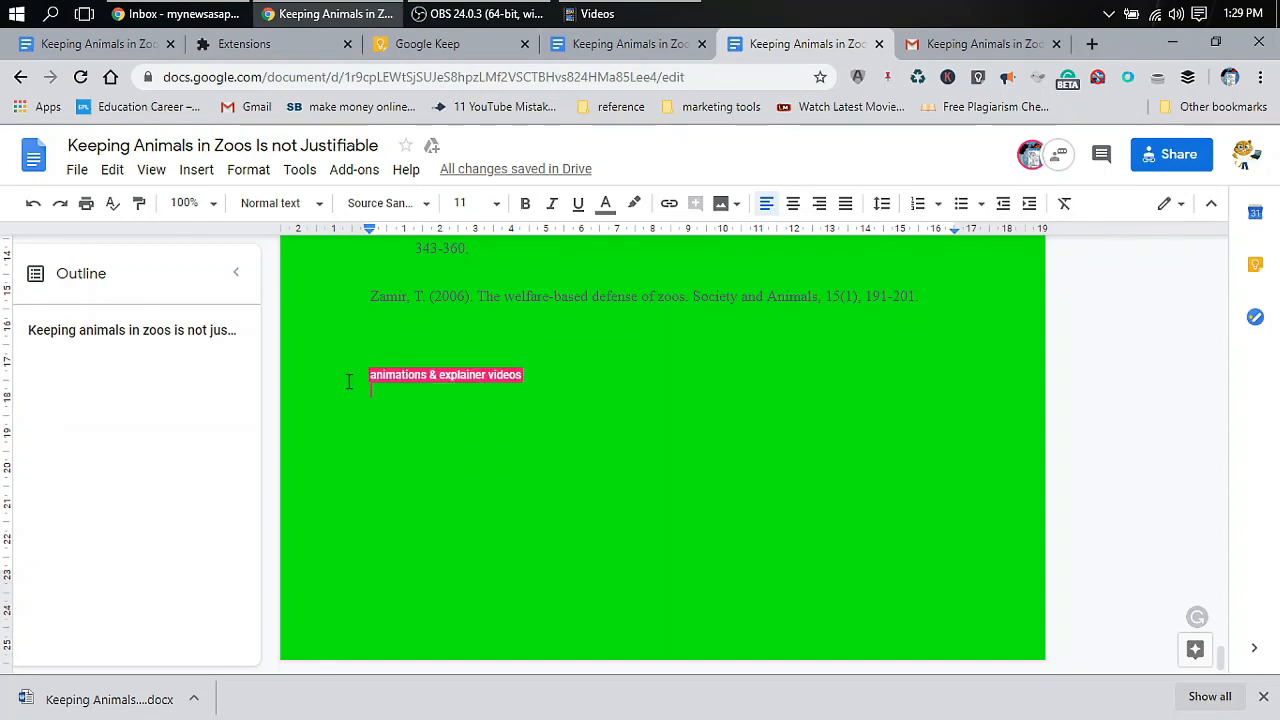
pyautogui.hotkey('ctrl', 'z')
pyautogui.hotkey('ctrl', 'z')
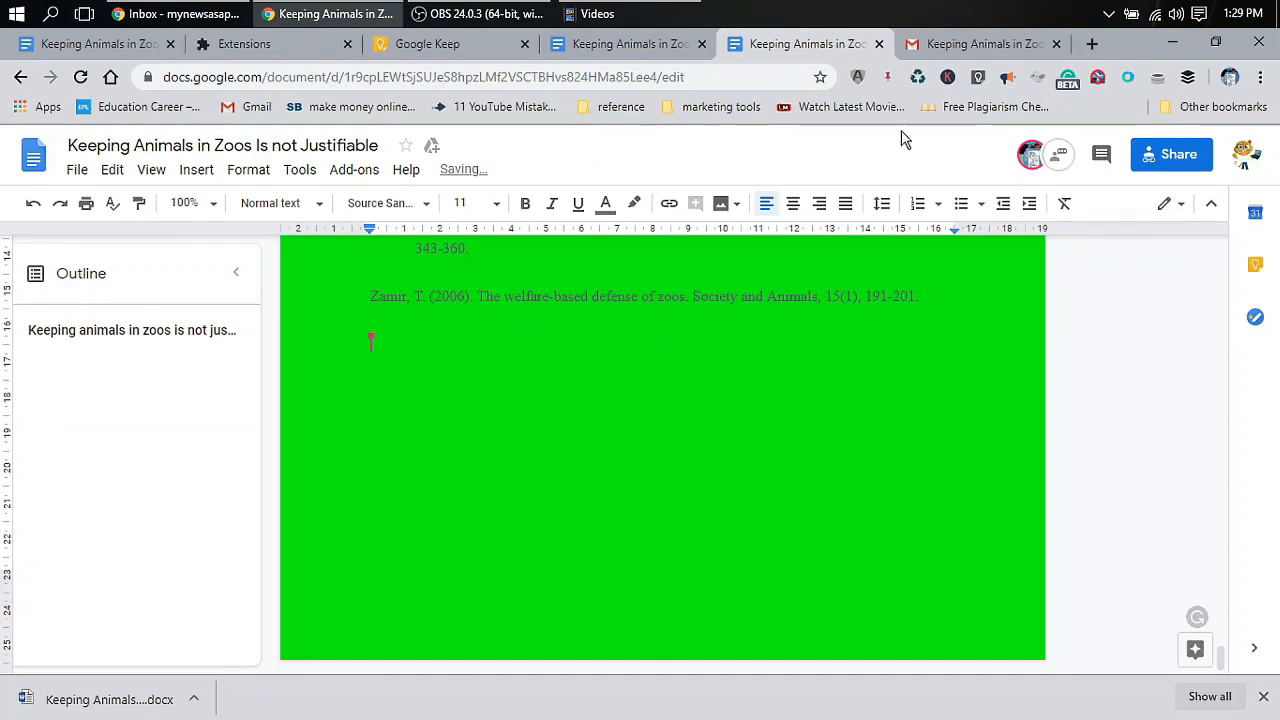
pyautogui.click(675, 44)
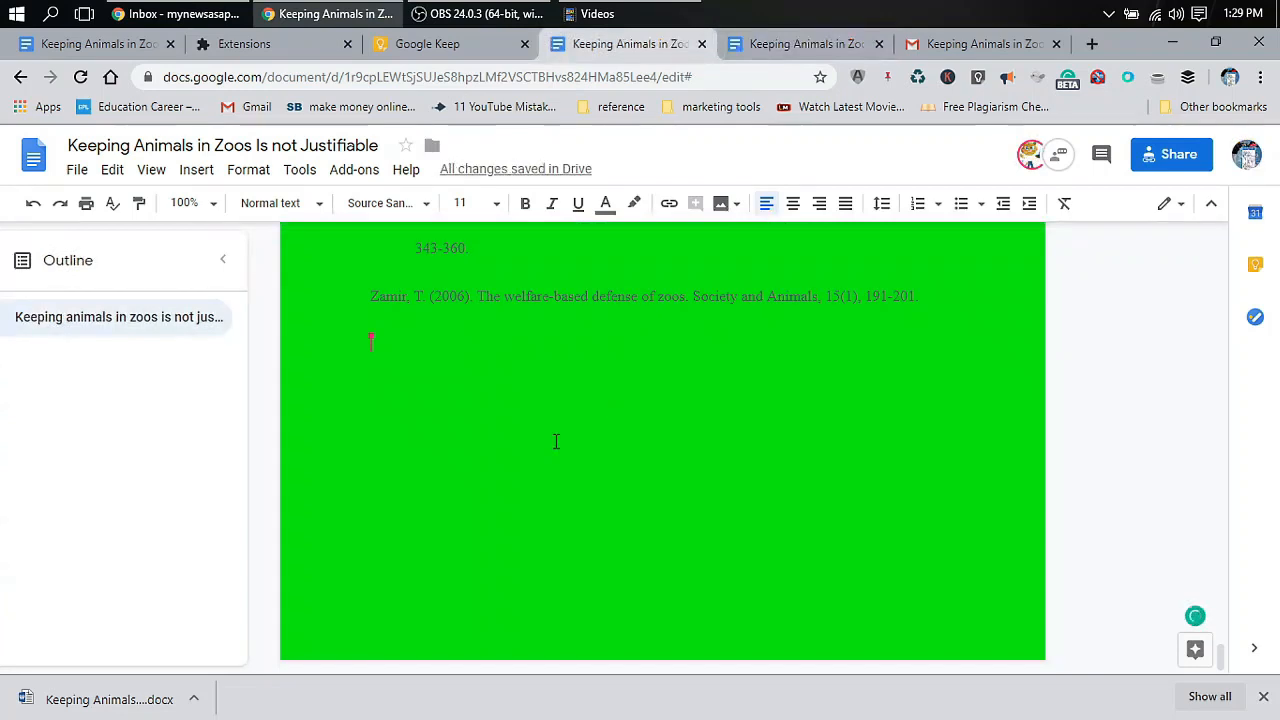
pyautogui.write('HDHDHDHH')
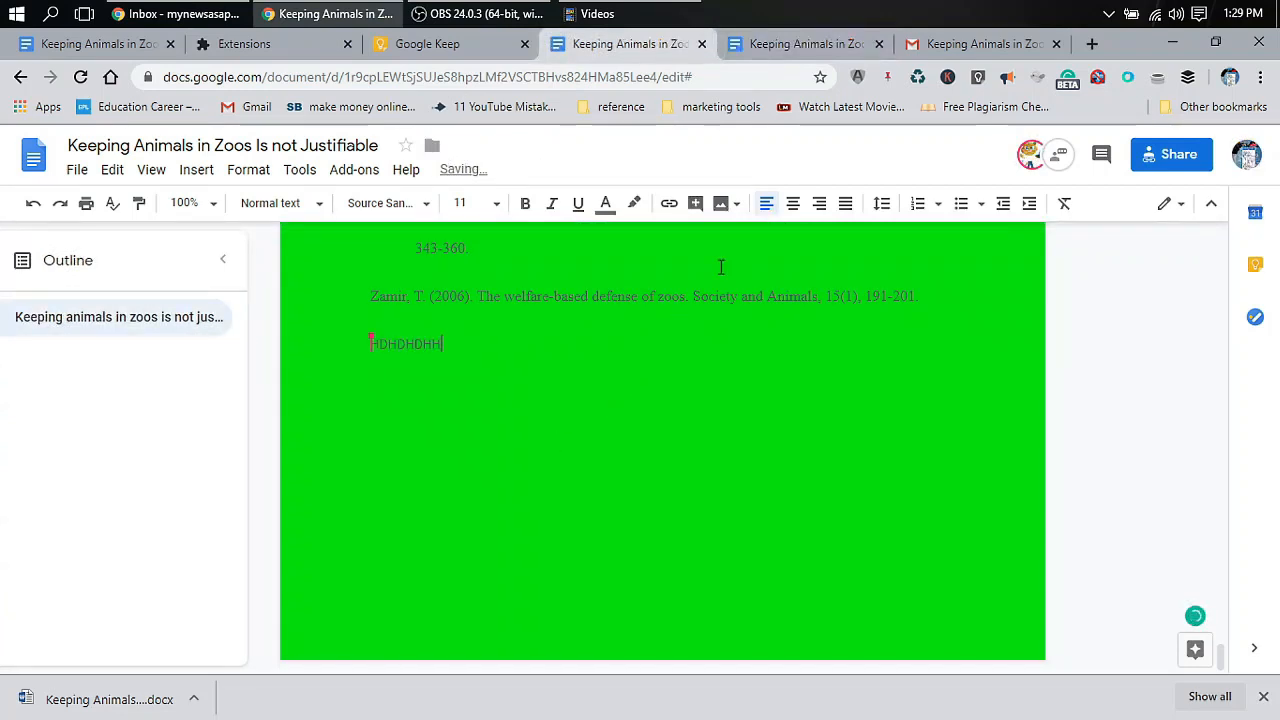
pyautogui.click(817, 44)
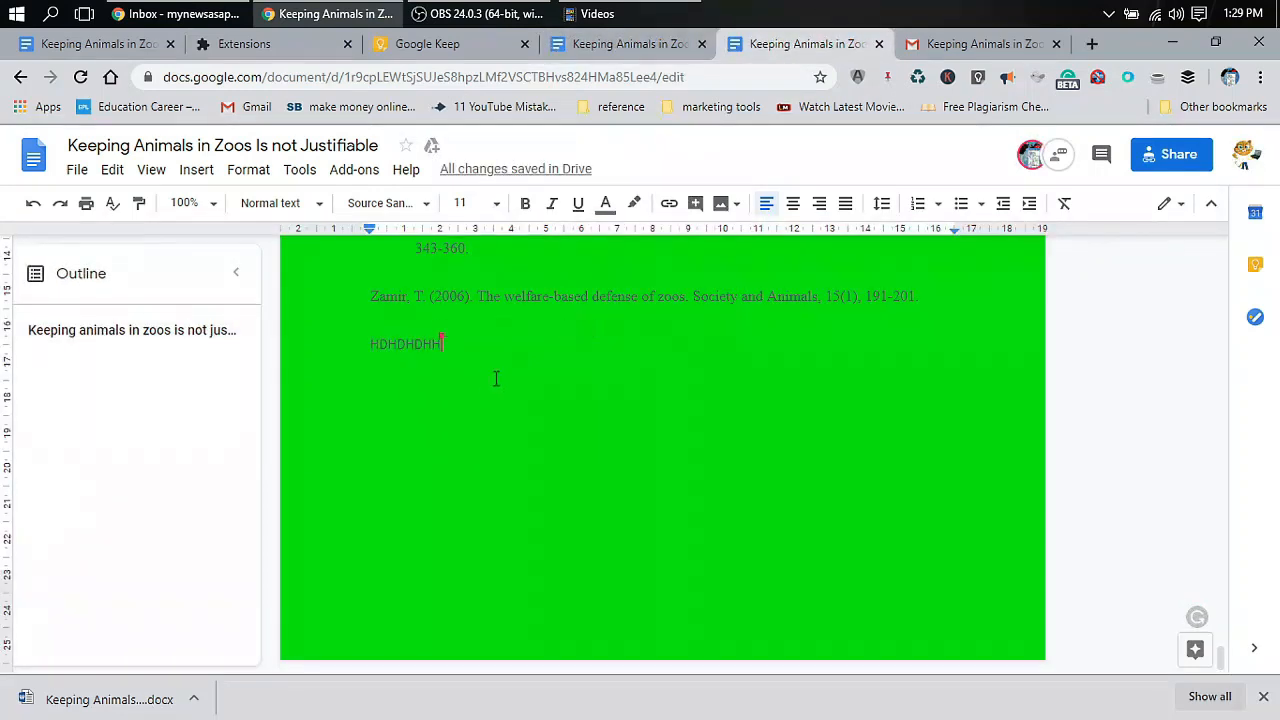
# Add a second test line 'XDFVNSDNFVDFVXCM,' beneath the first one
pyautogui.click(523, 434)
pyautogui.press('Return')
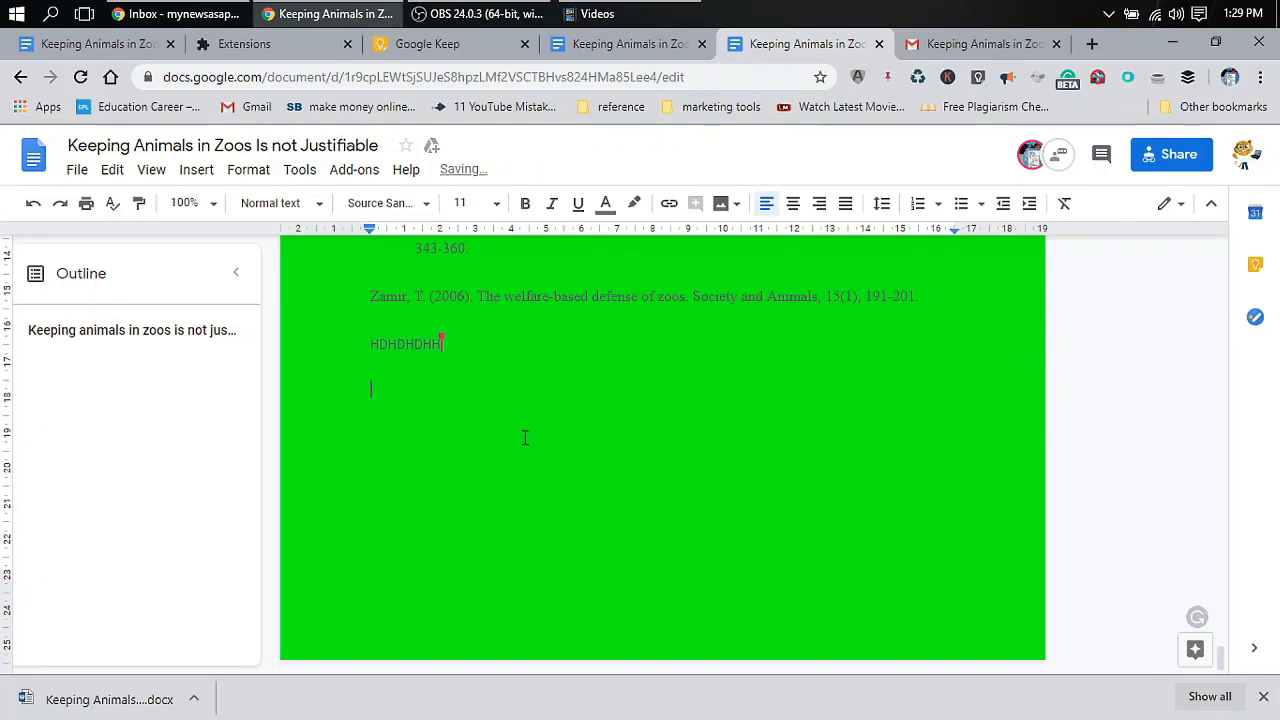
pyautogui.write('XDFVNSDNFVDFVXCM,')
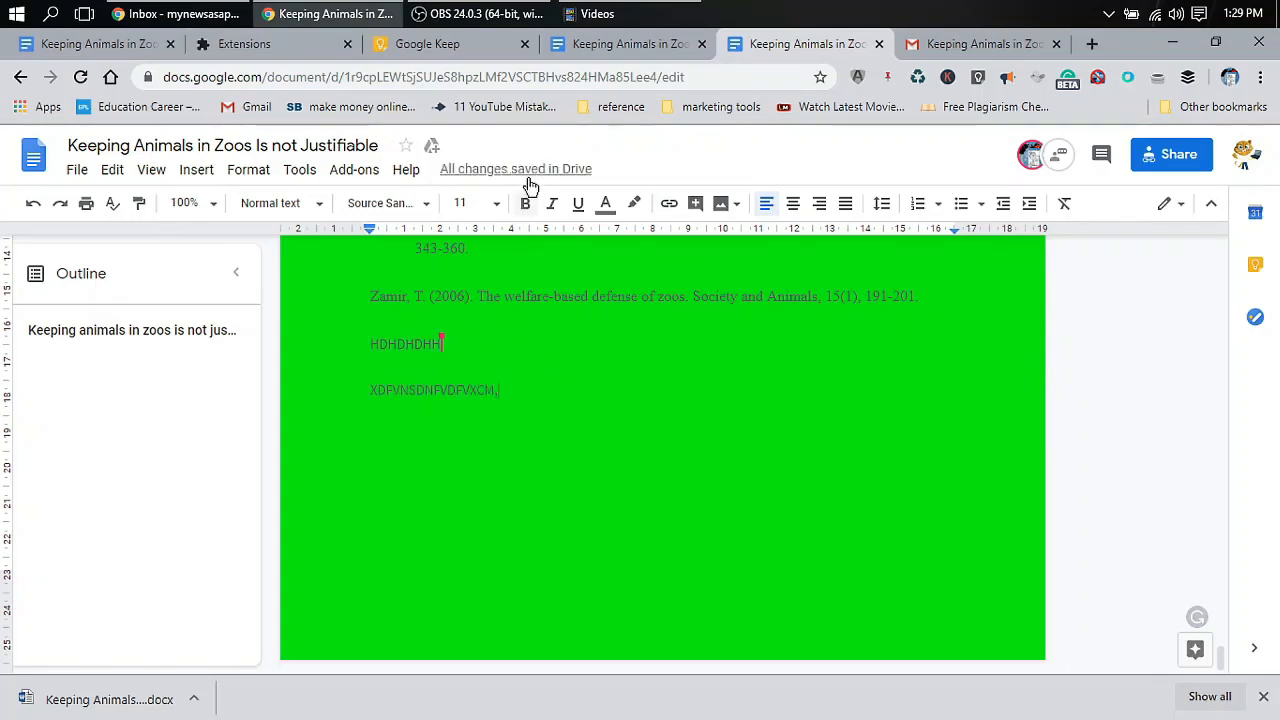
pyautogui.click(660, 48)
# Select both test lines, check the Google Keep checklist, then open the white-page essay copy
pyautogui.moveTo(549, 443); pyautogui.dragTo(297, 323)
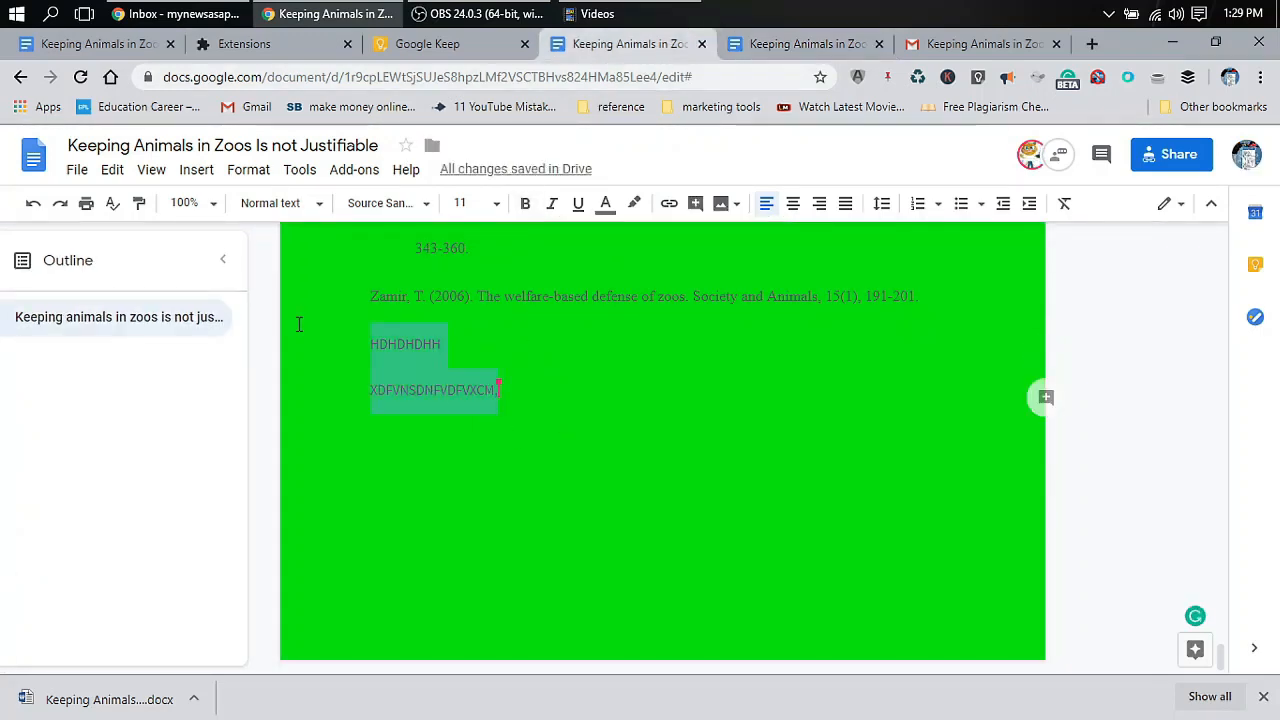
pyautogui.click(477, 429)
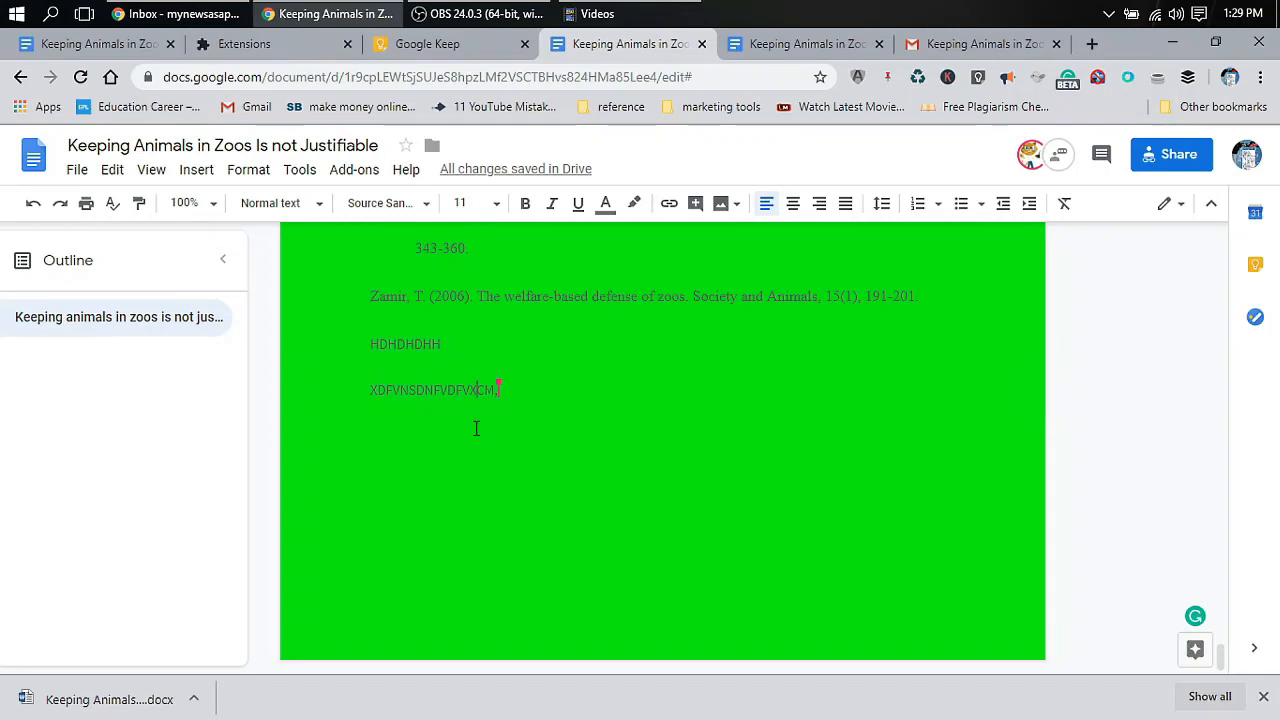
pyautogui.keyDown('shift'); pyautogui.click(361, 343); pyautogui.keyUp('shift')
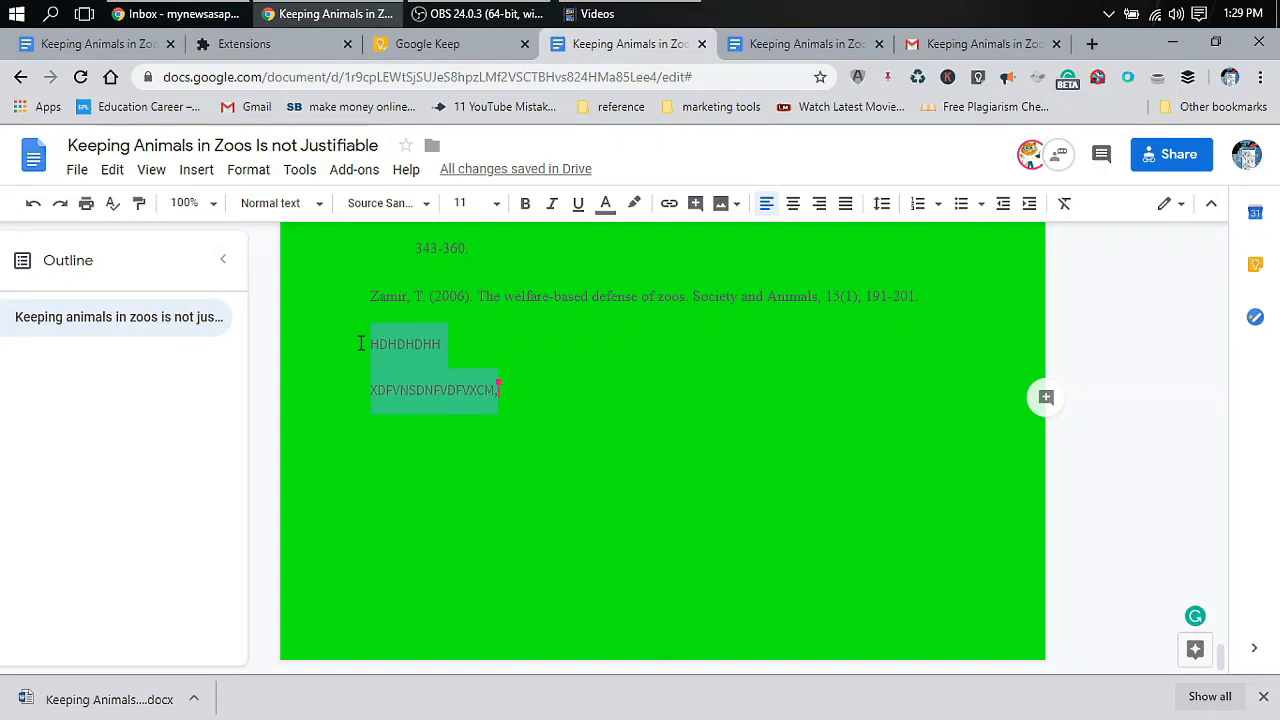
pyautogui.click(410, 46)
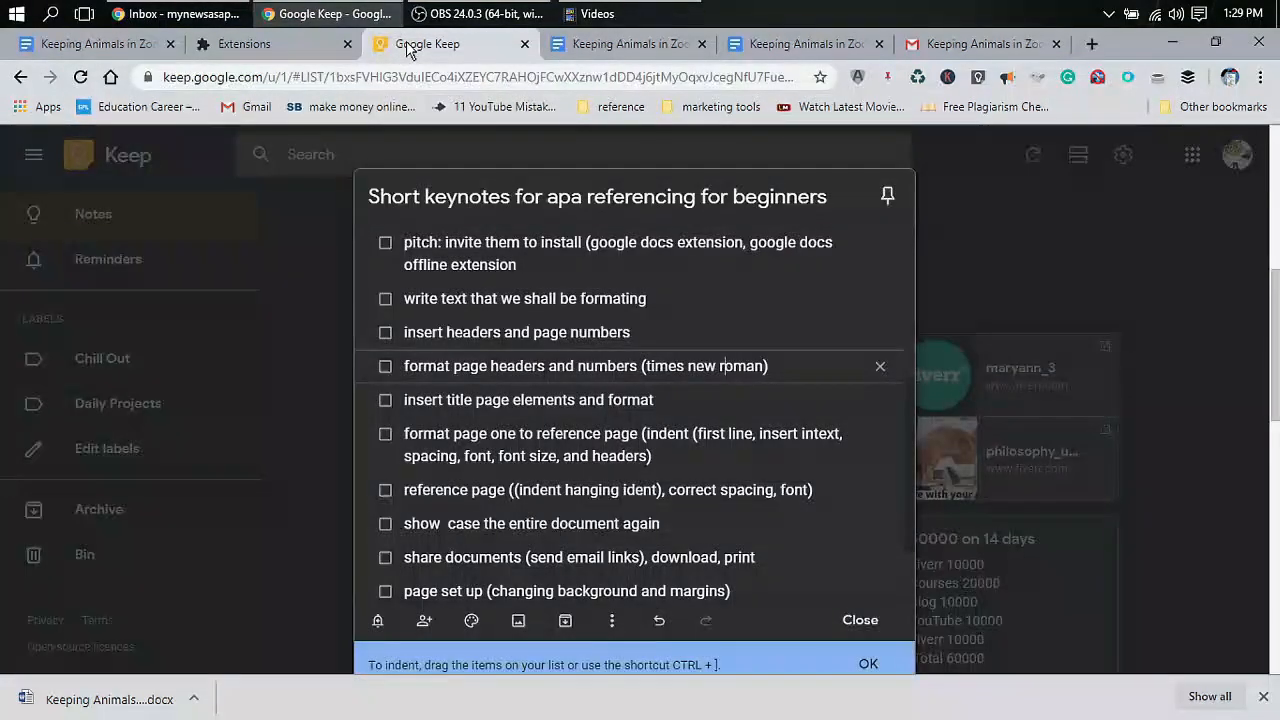
pyautogui.click(252, 46)
pyautogui.click(90, 46)
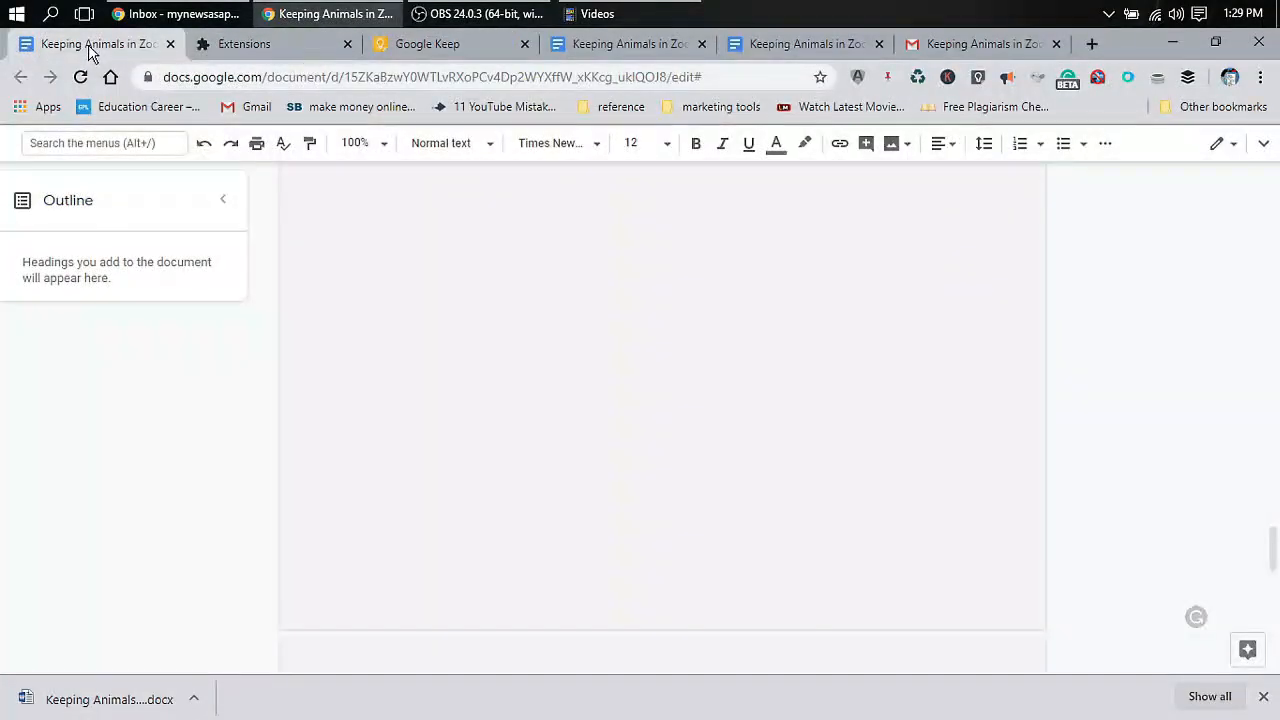
pyautogui.scroll(10, 521, 313)
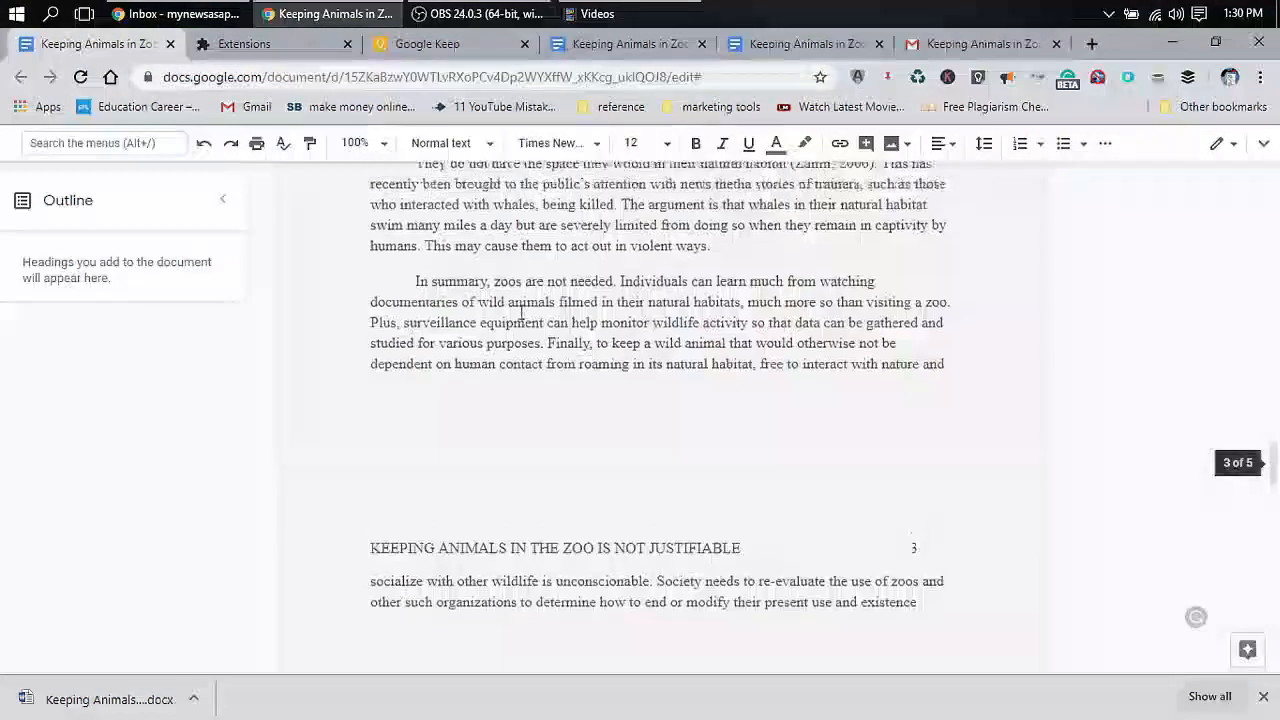
pyautogui.scroll(2, 521, 318)
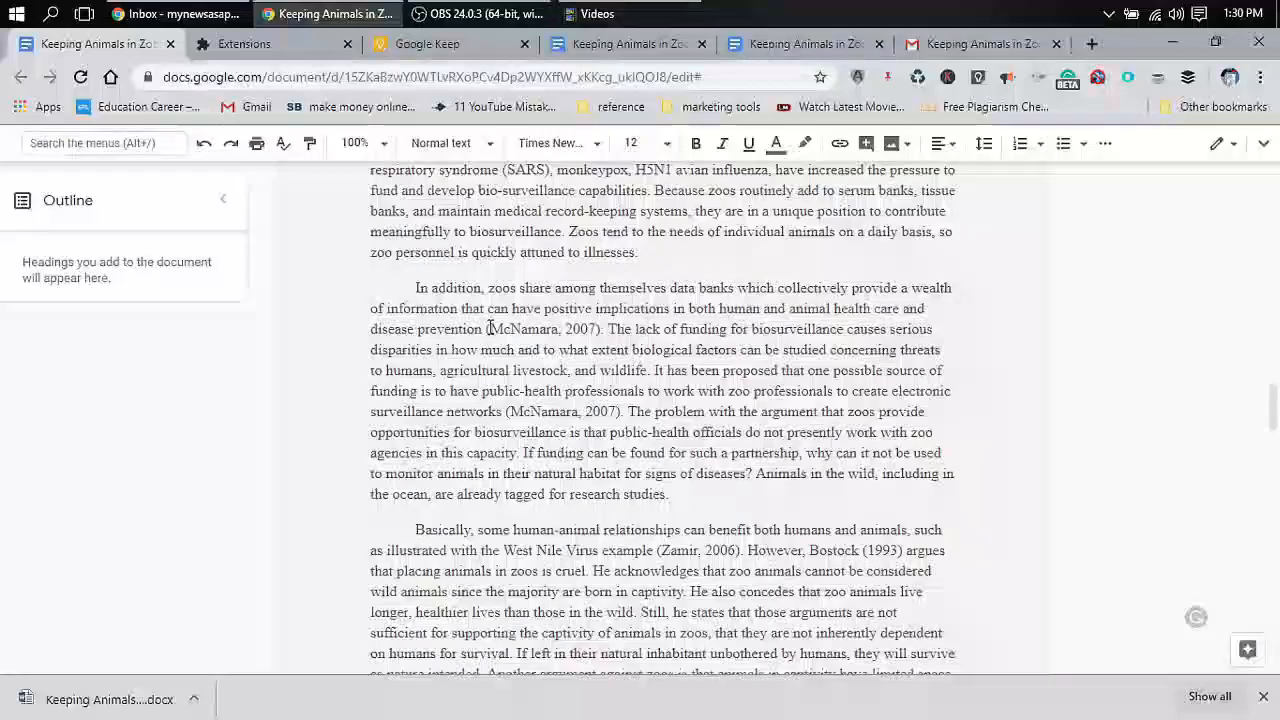
pyautogui.moveTo(488, 329); pyautogui.dragTo(600, 336)
pyautogui.click(597, 336)
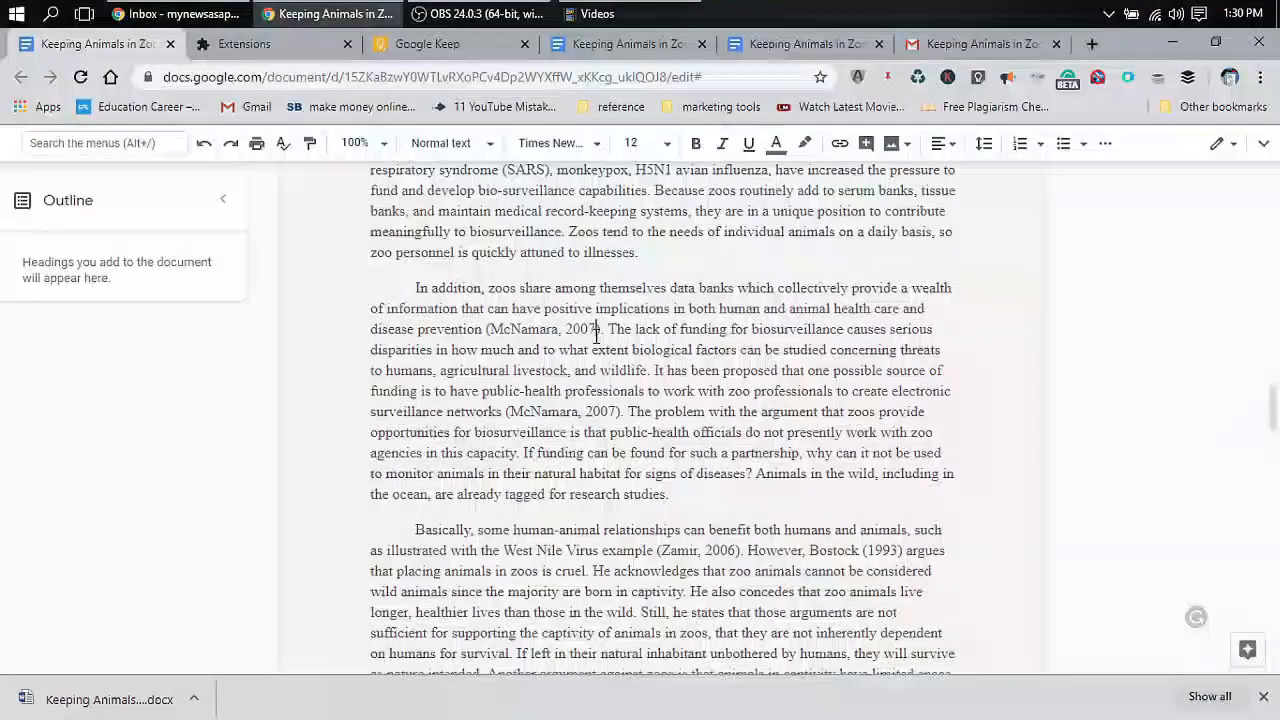
pyautogui.scroll(-10, 597, 337)
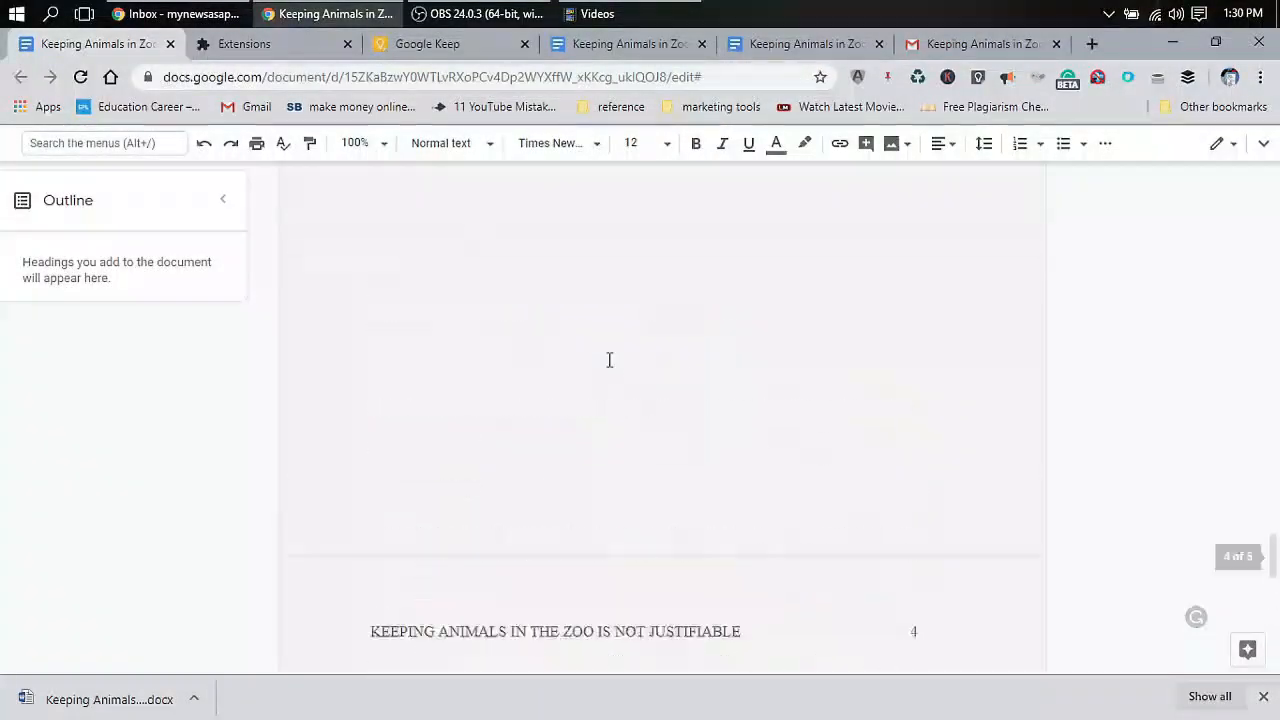
pyautogui.scroll(20, 609, 360)
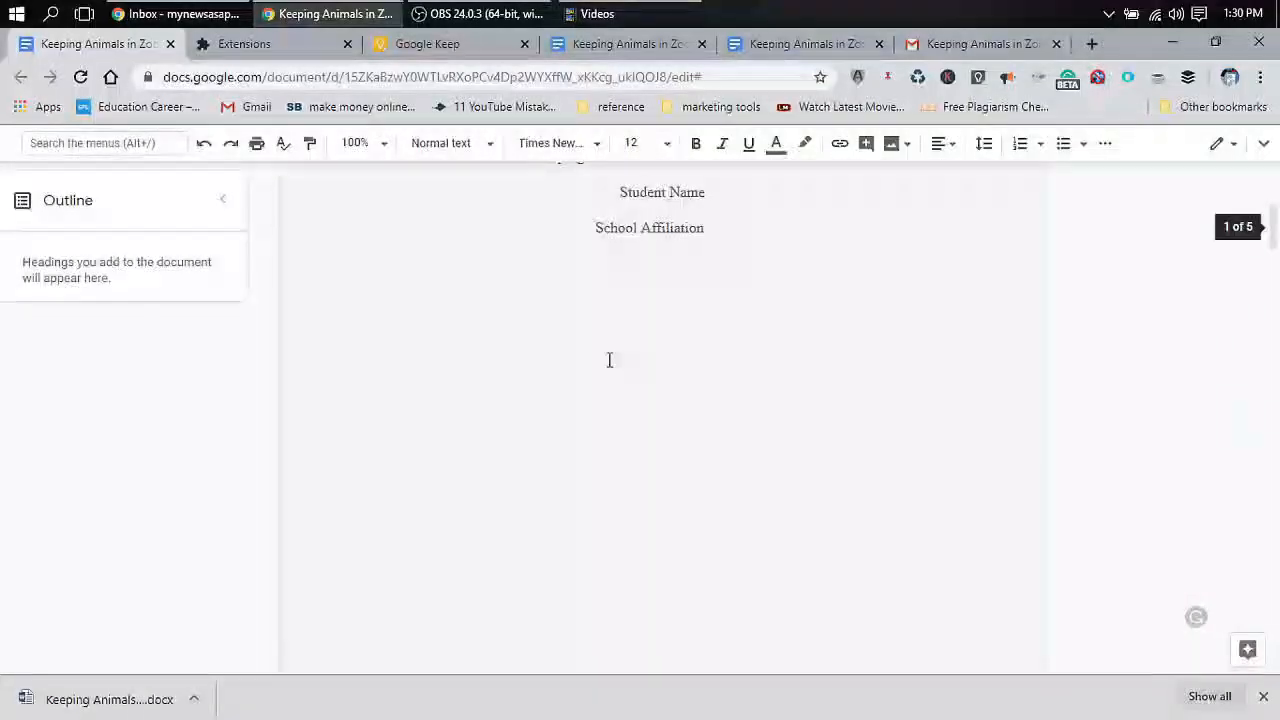
pyautogui.scroll(4, 609, 360)
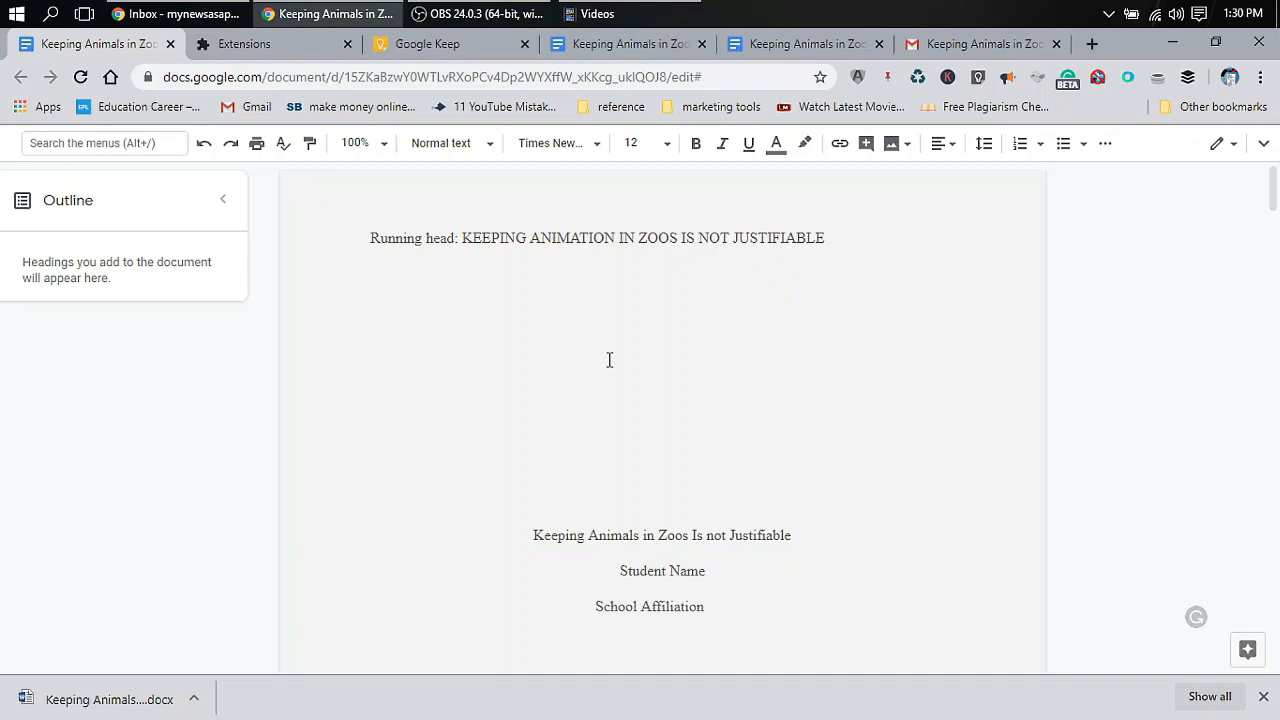
pyautogui.scroll(-20, 609, 360)
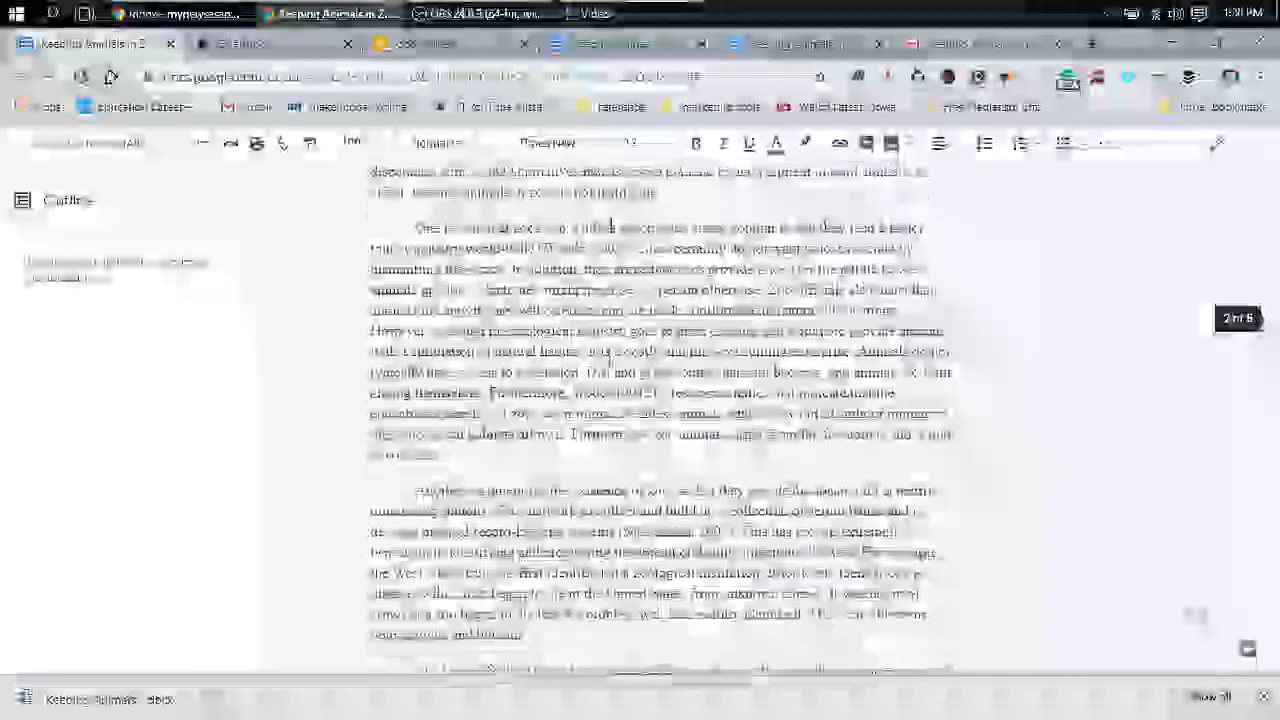
pyautogui.scroll(-20, 609, 358)
pyautogui.scroll(15, 610, 357)
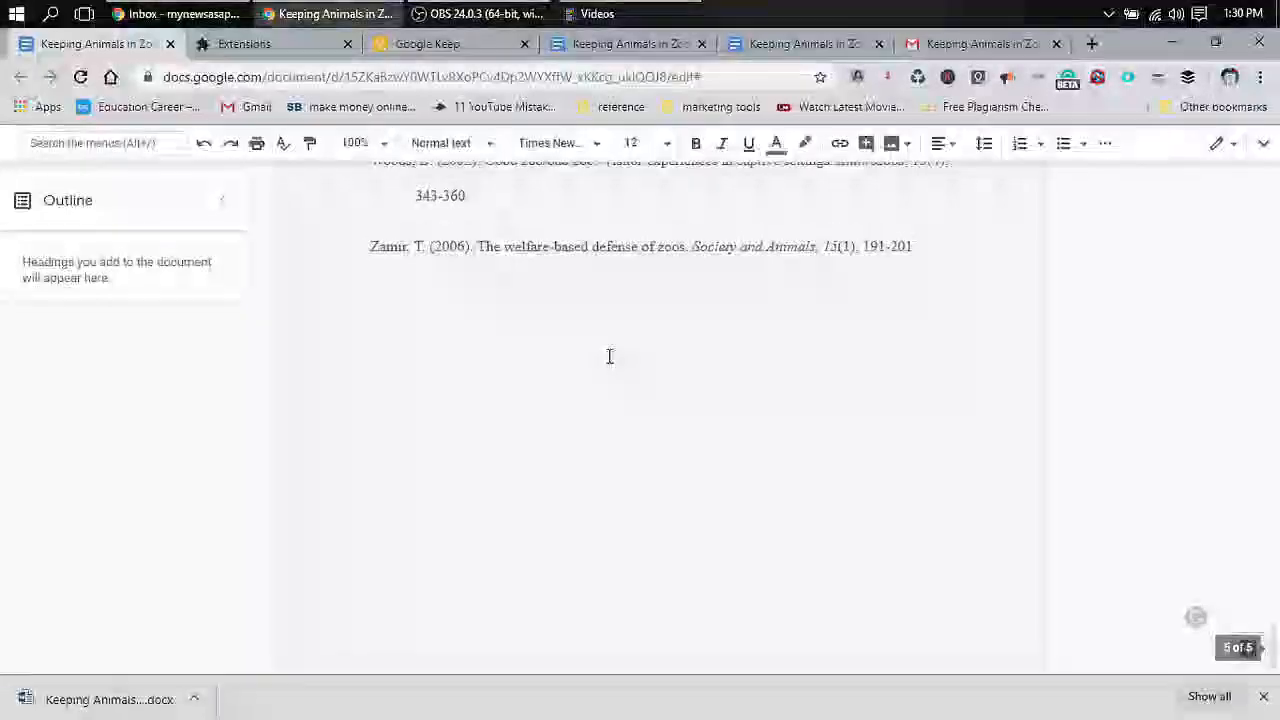
pyautogui.scroll(20, 609, 357)
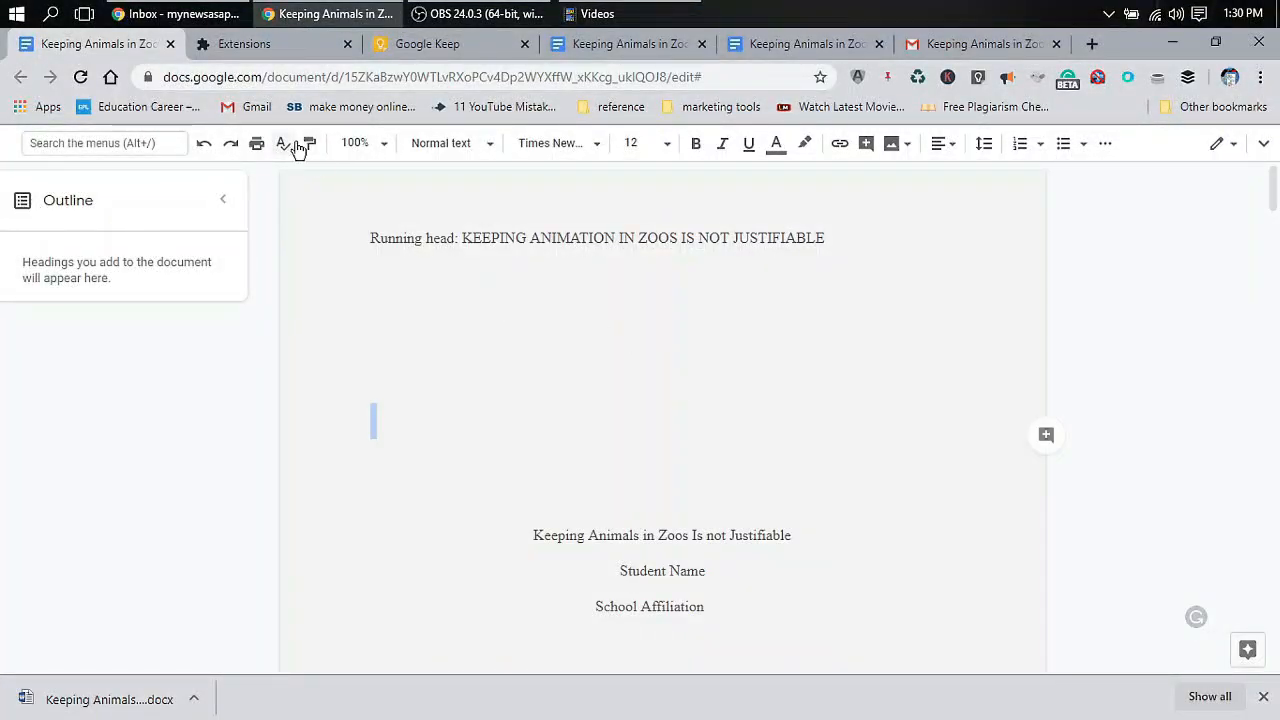
pyautogui.click(584, 148)
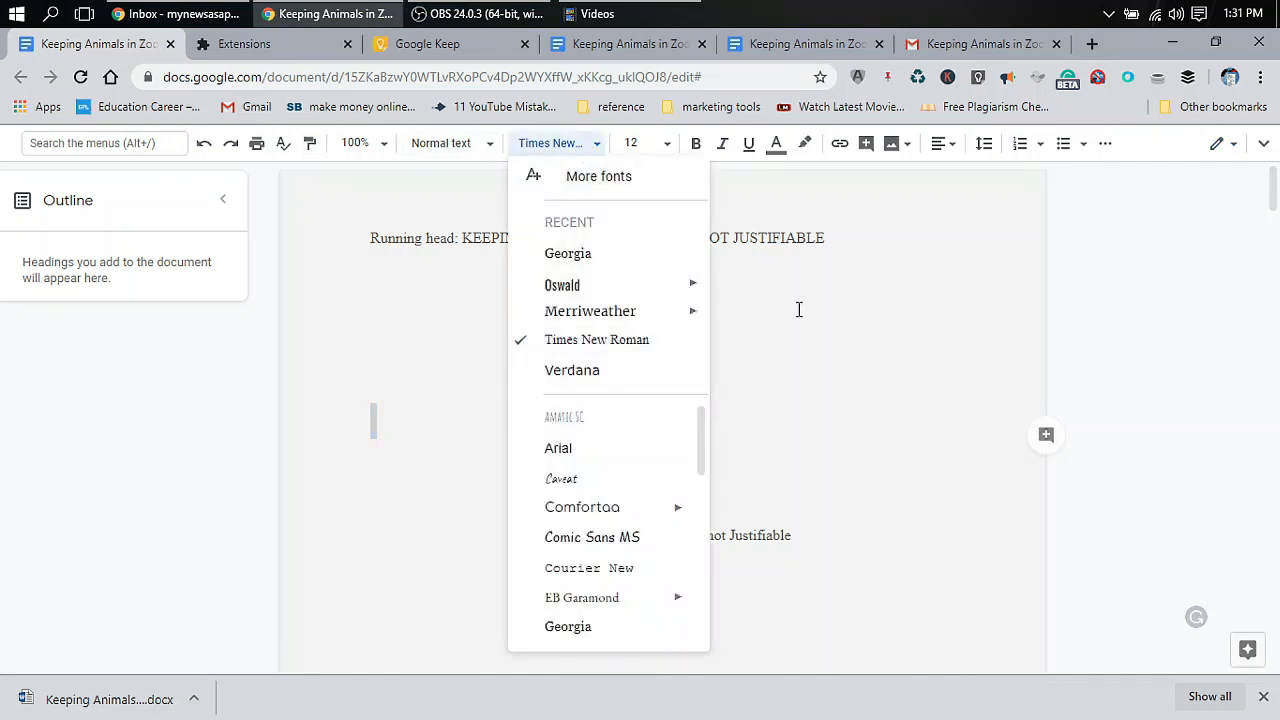
pyautogui.click(837, 366)
pyautogui.scroll(-3, 837, 366)
pyautogui.scroll(-13, 837, 366)
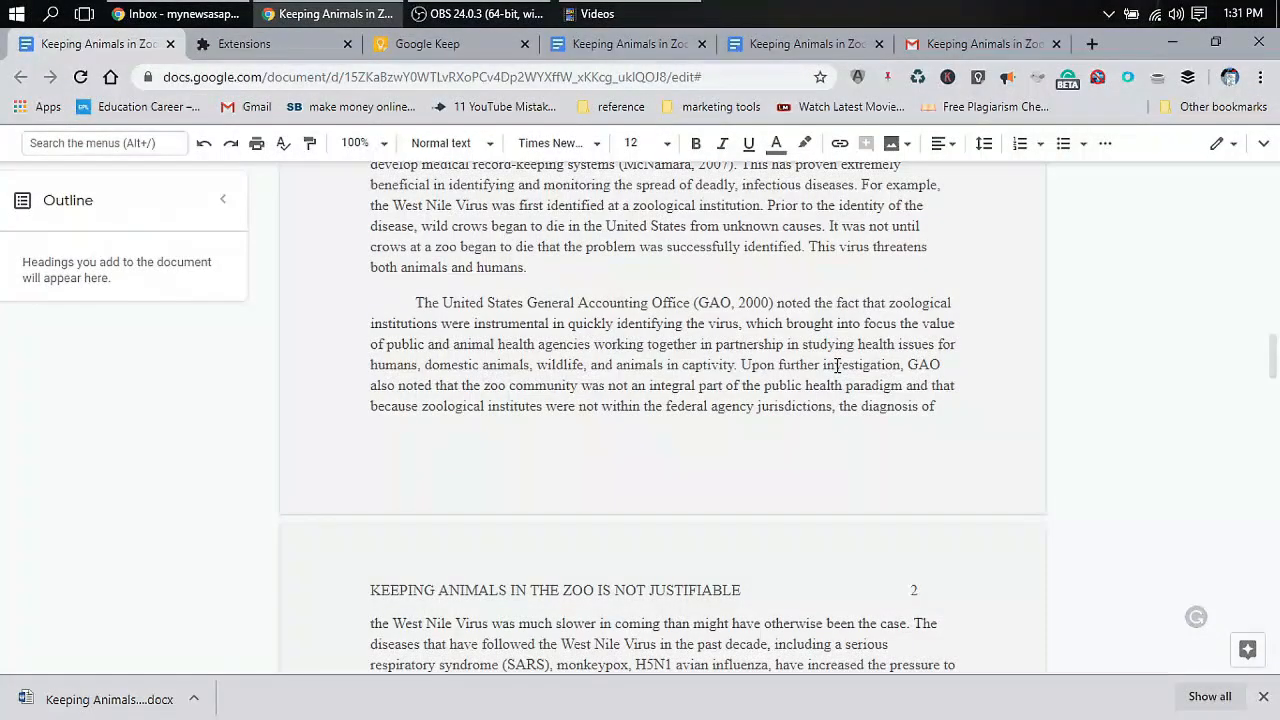
pyautogui.scroll(-20, 837, 365)
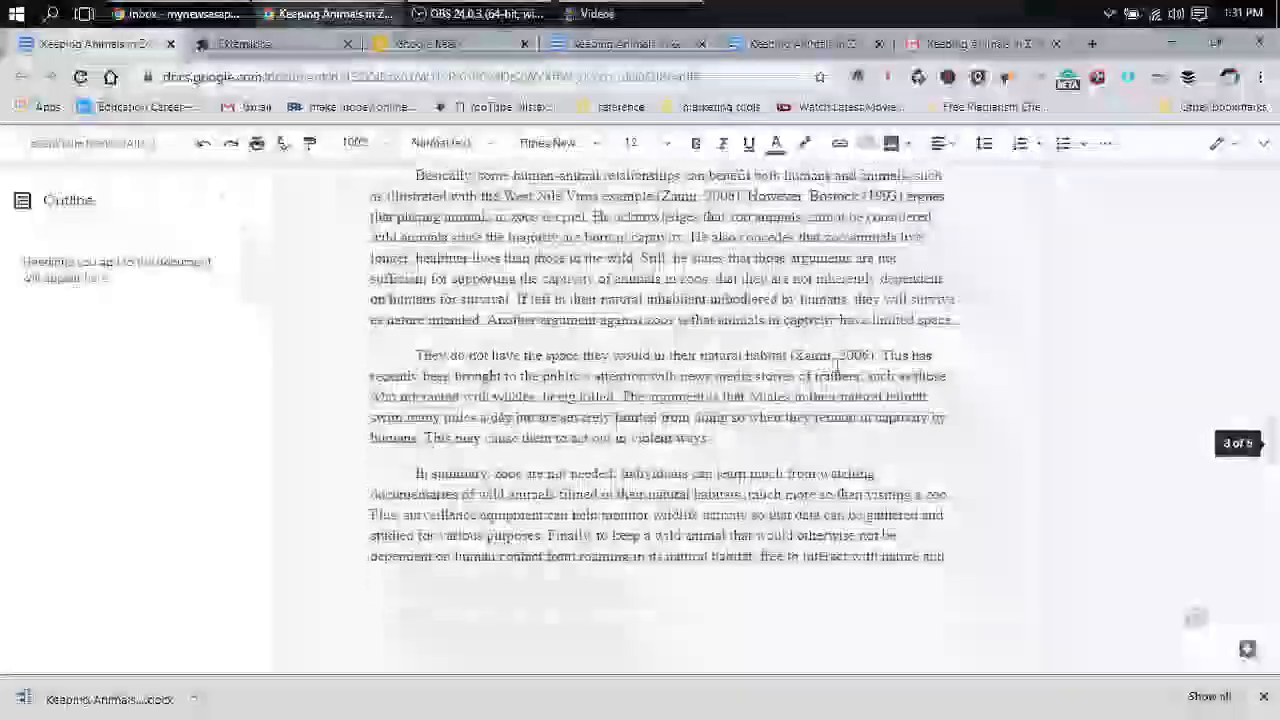